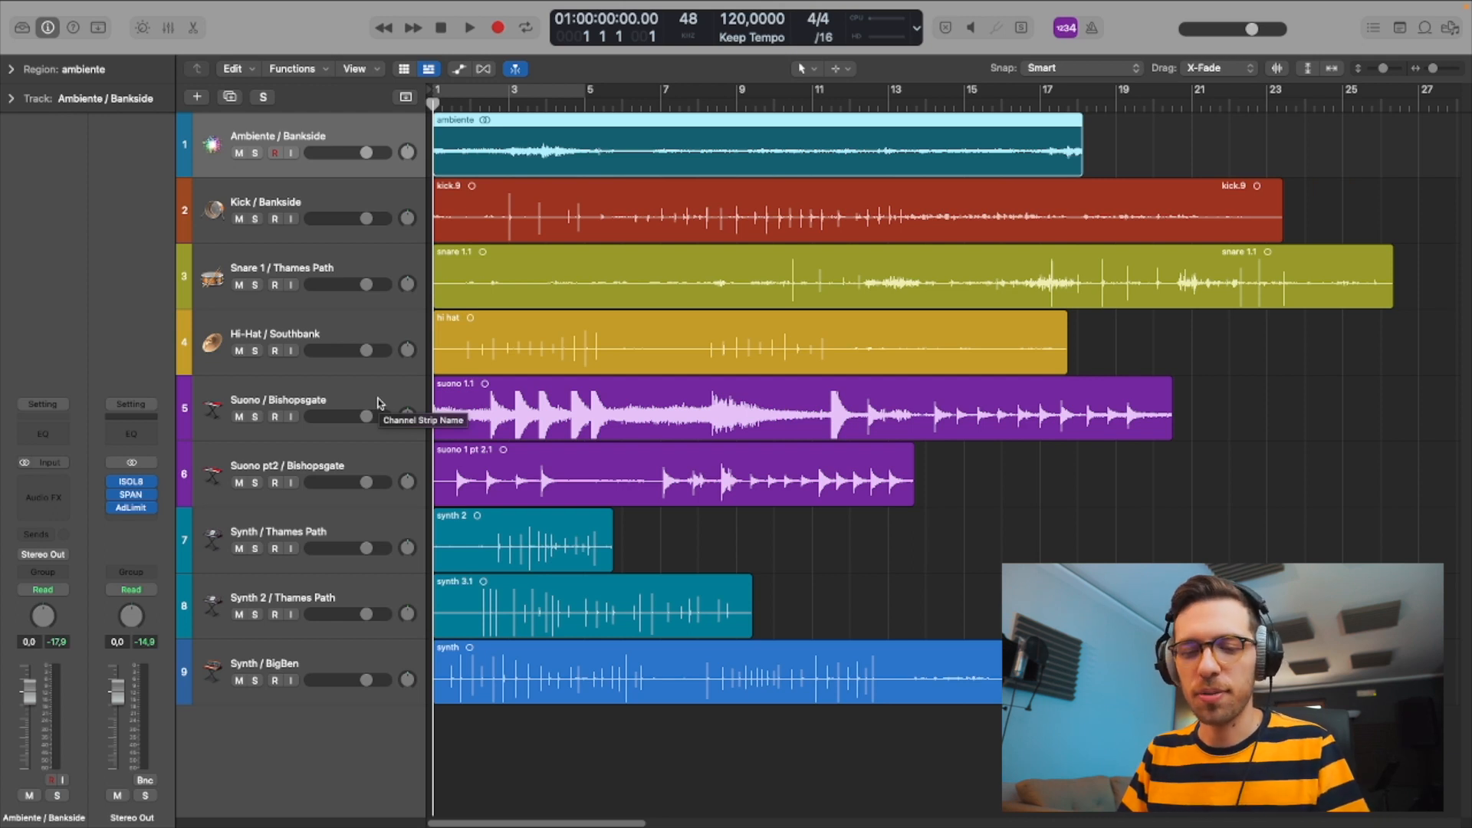
# - Solo the Ambiente / Bankside track, listen to its opening bars, and release the solo
pyautogui.press('s')
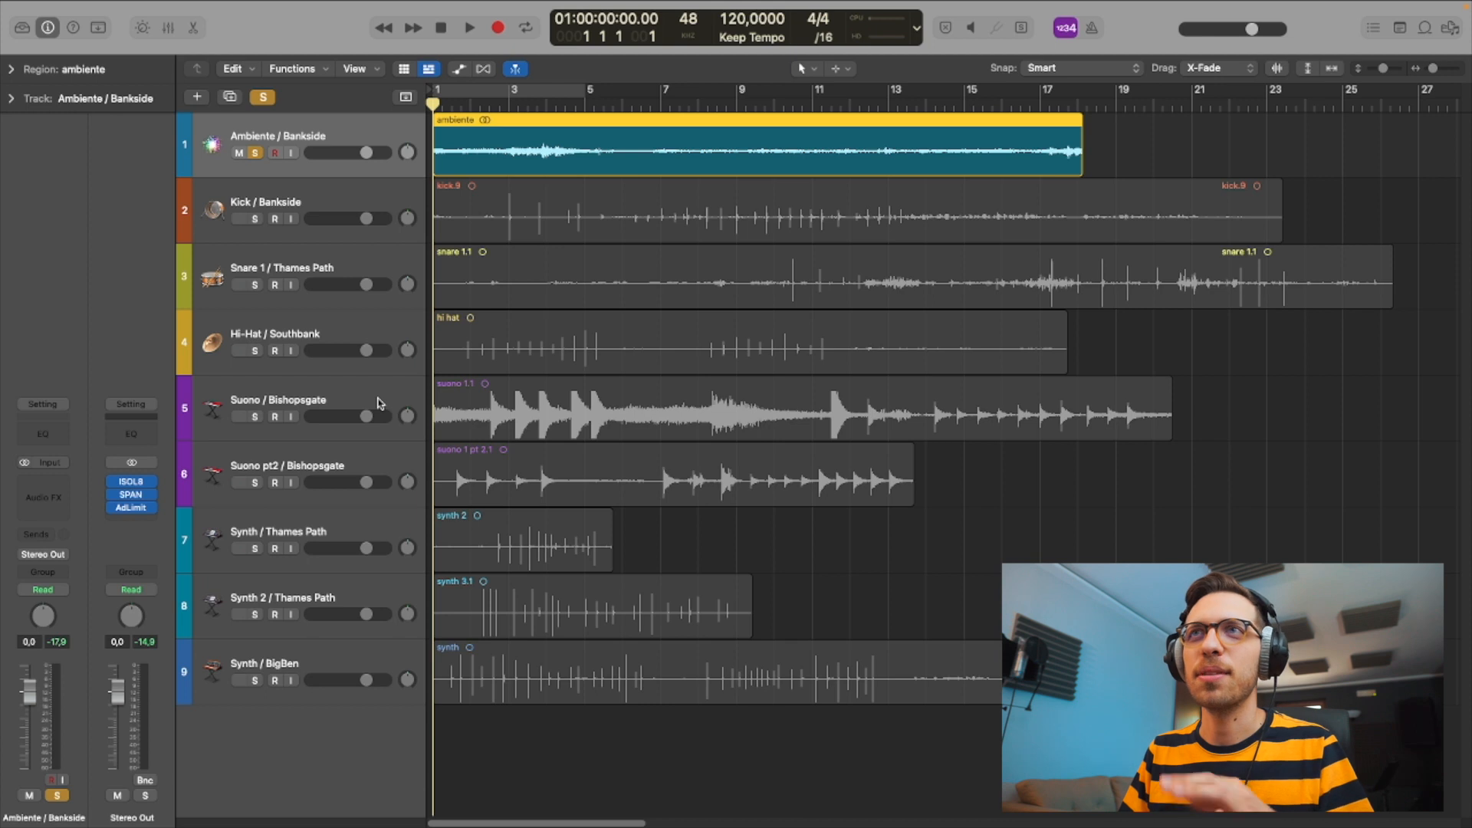
pyautogui.press('space')
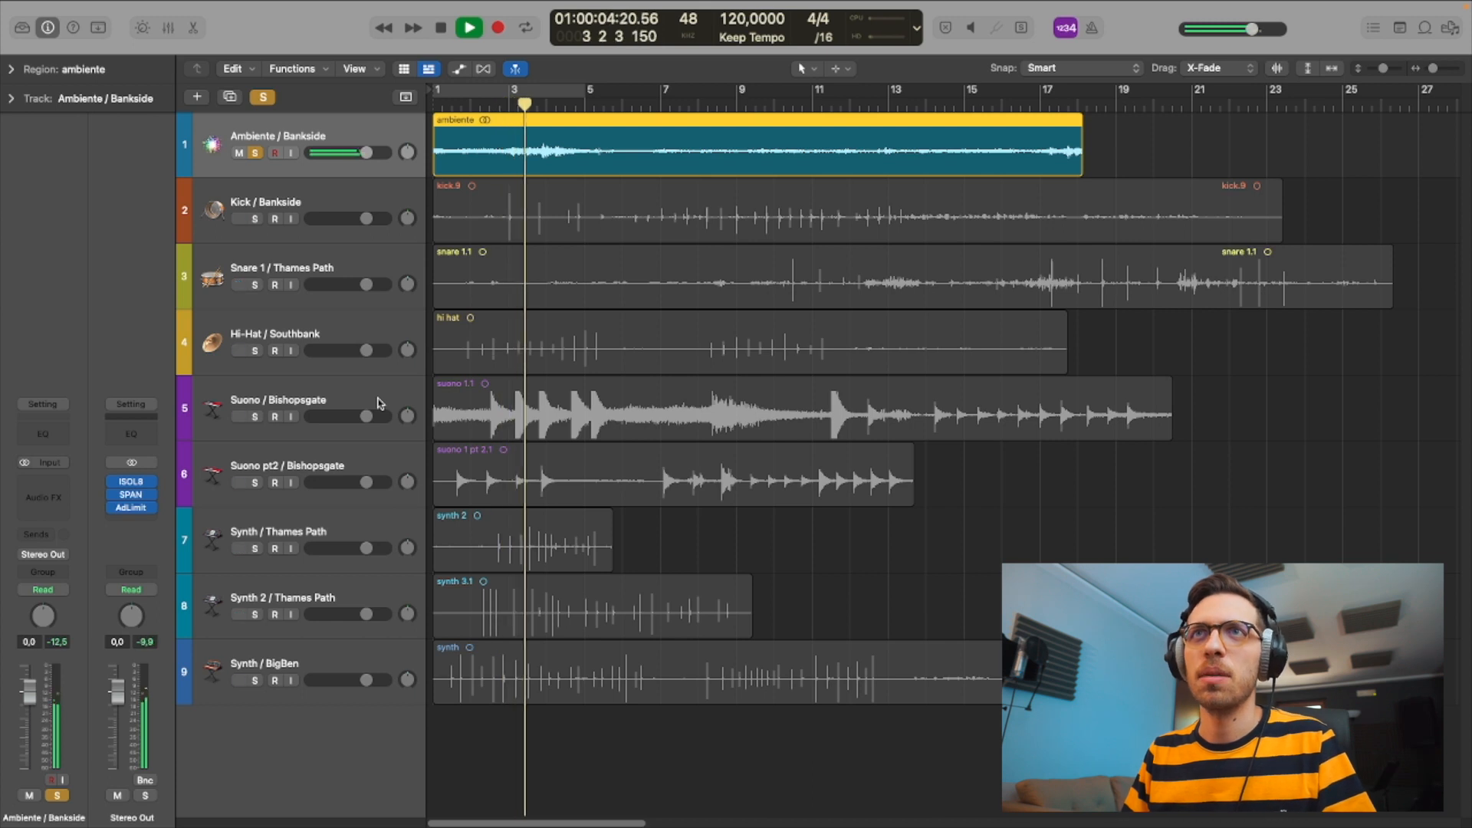
pyautogui.press('s')
pyautogui.press('space')
# - Audition the Kick / Bankside track in solo from bar 10, then return the playhead to the start
pyautogui.press('Down')
pyautogui.press('space')
pyautogui.press(',')
pyautogui.press(',')
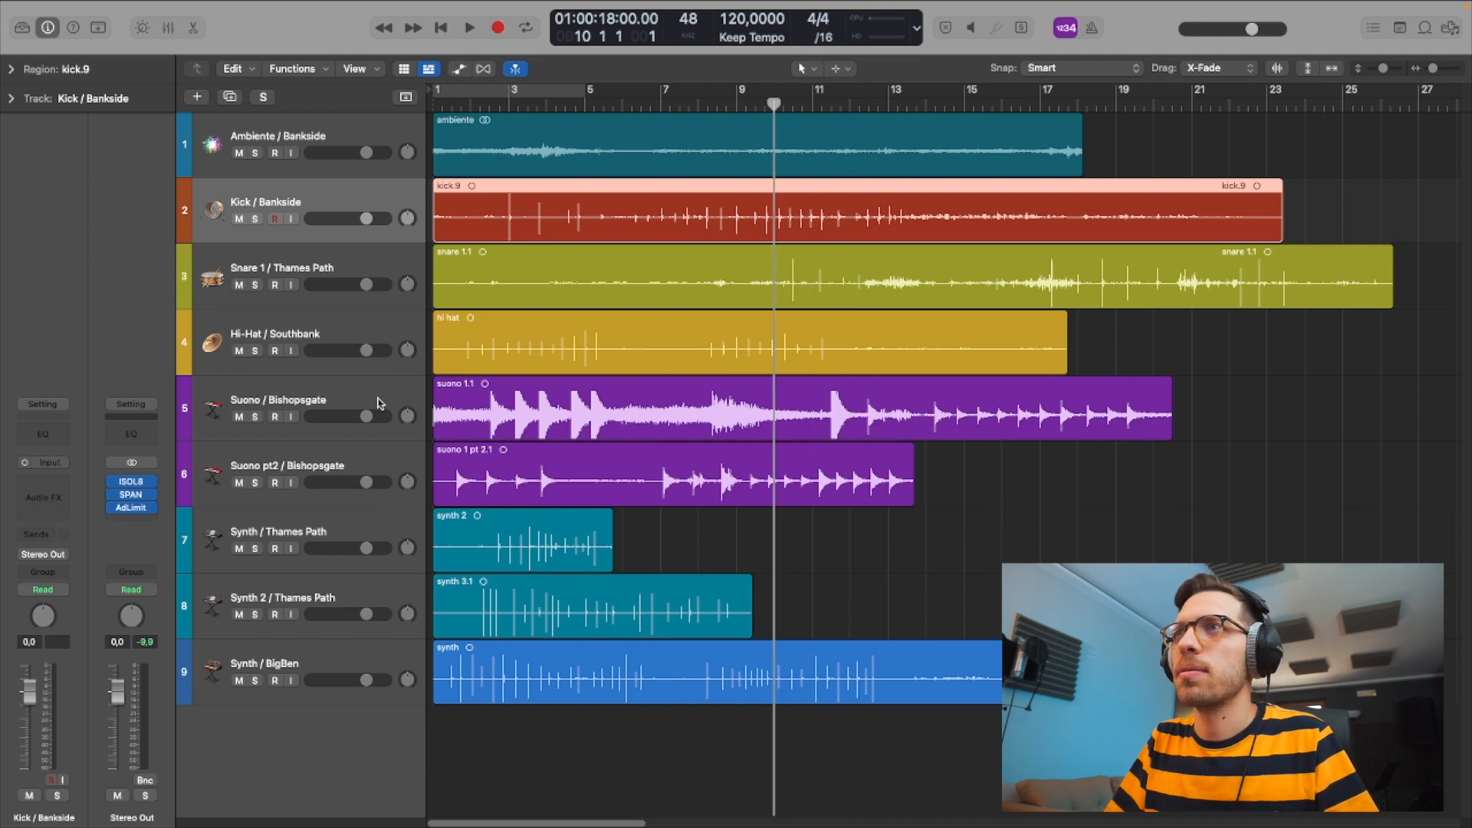
pyautogui.press('s')
pyautogui.press('space')
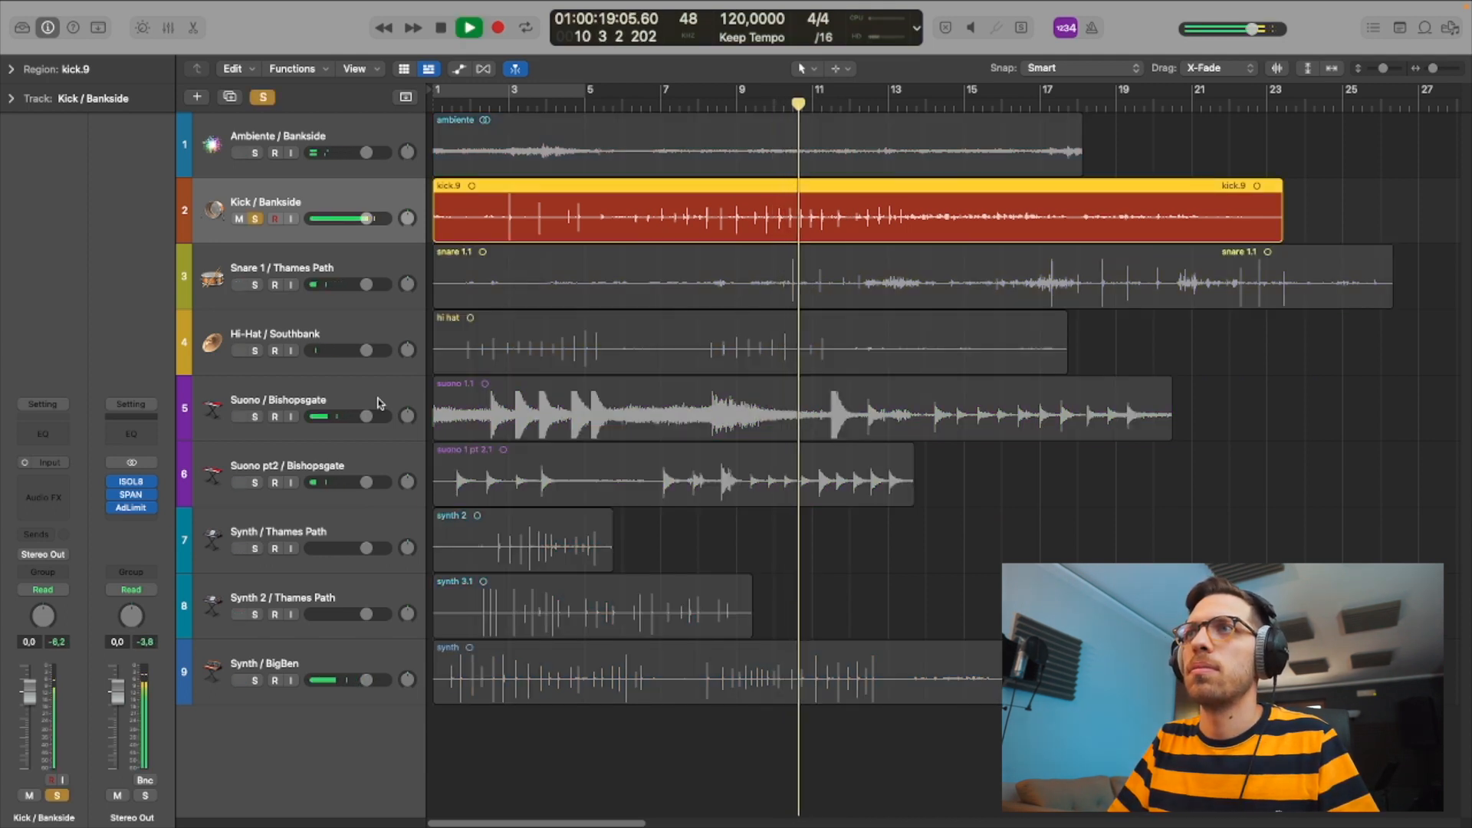
pyautogui.press('space')
pyautogui.press('Return')
pyautogui.press('s')
# - Audition the Snare 1 / Thames Path track in solo from bar 10, then return to the start and release the solo
pyautogui.press('Down')
pyautogui.press('s')
pyautogui.press('.')
pyautogui.press('.')
pyautogui.press('.')
pyautogui.press('.')
pyautogui.press('.')
pyautogui.press('.')
pyautogui.press('.')
pyautogui.press('.')
pyautogui.press('.')
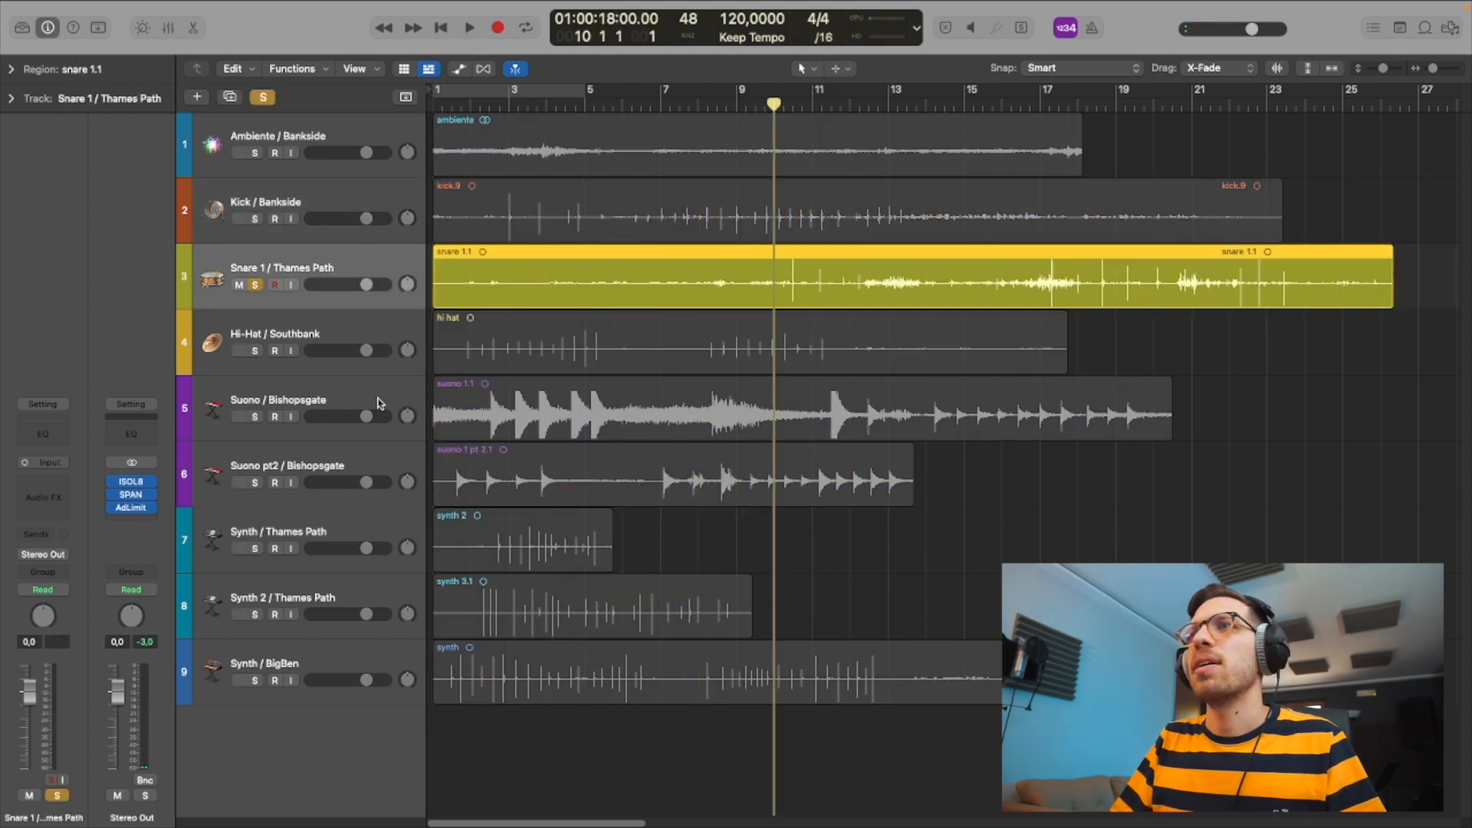
pyautogui.press('space')
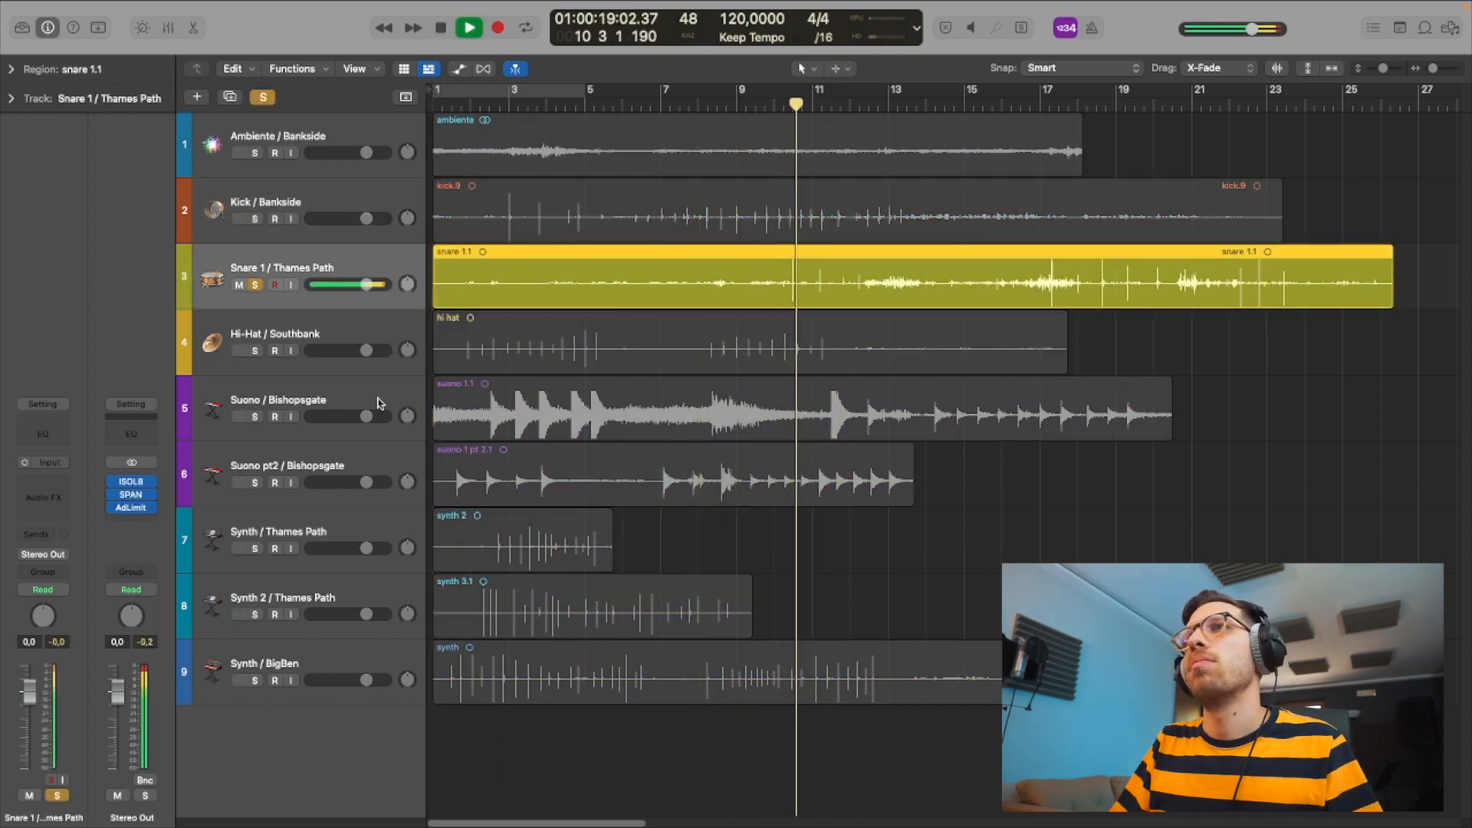
pyautogui.press('space')
pyautogui.press('.')
pyautogui.press('space')
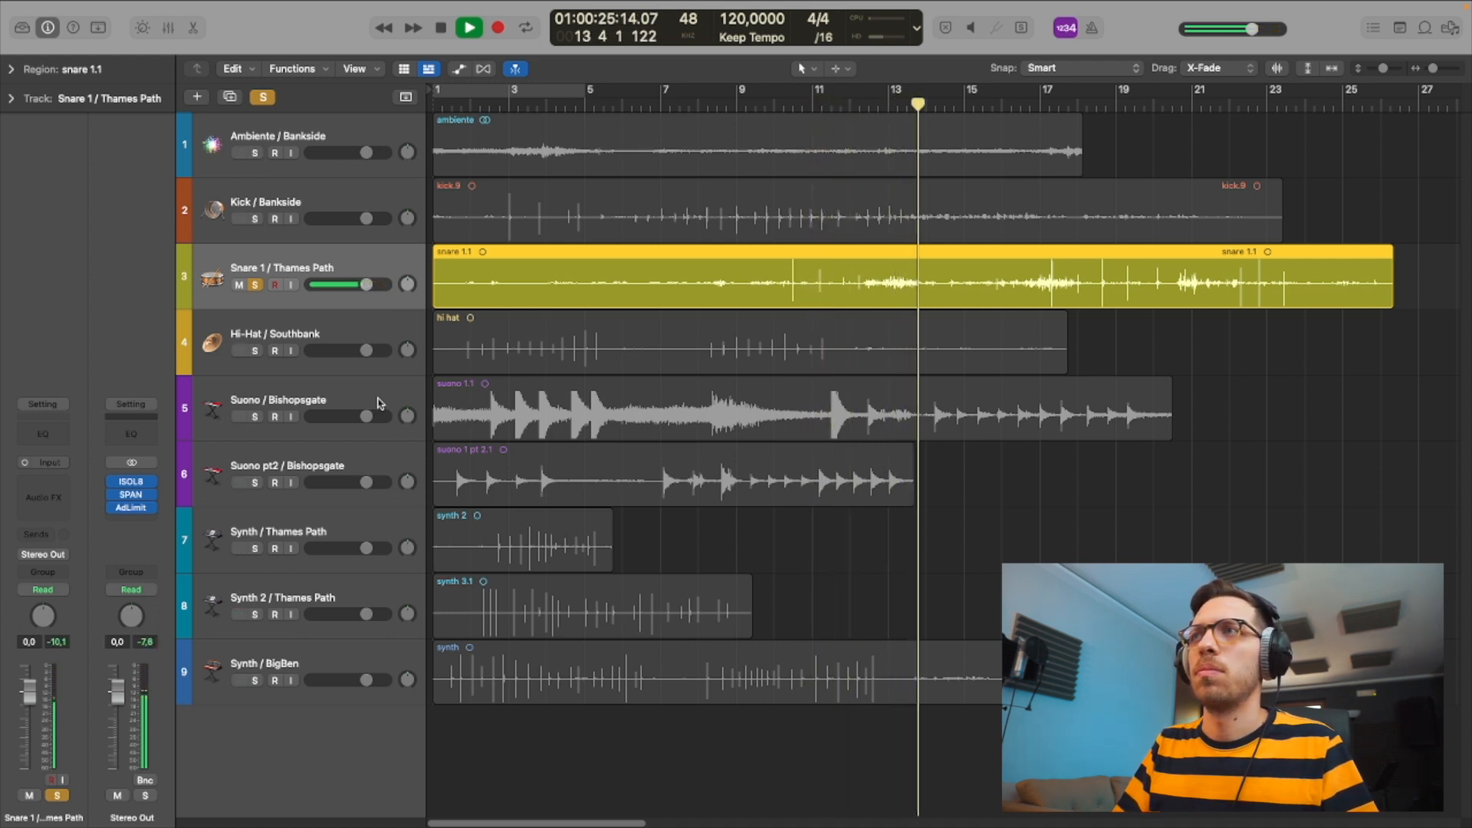
pyautogui.press('space')
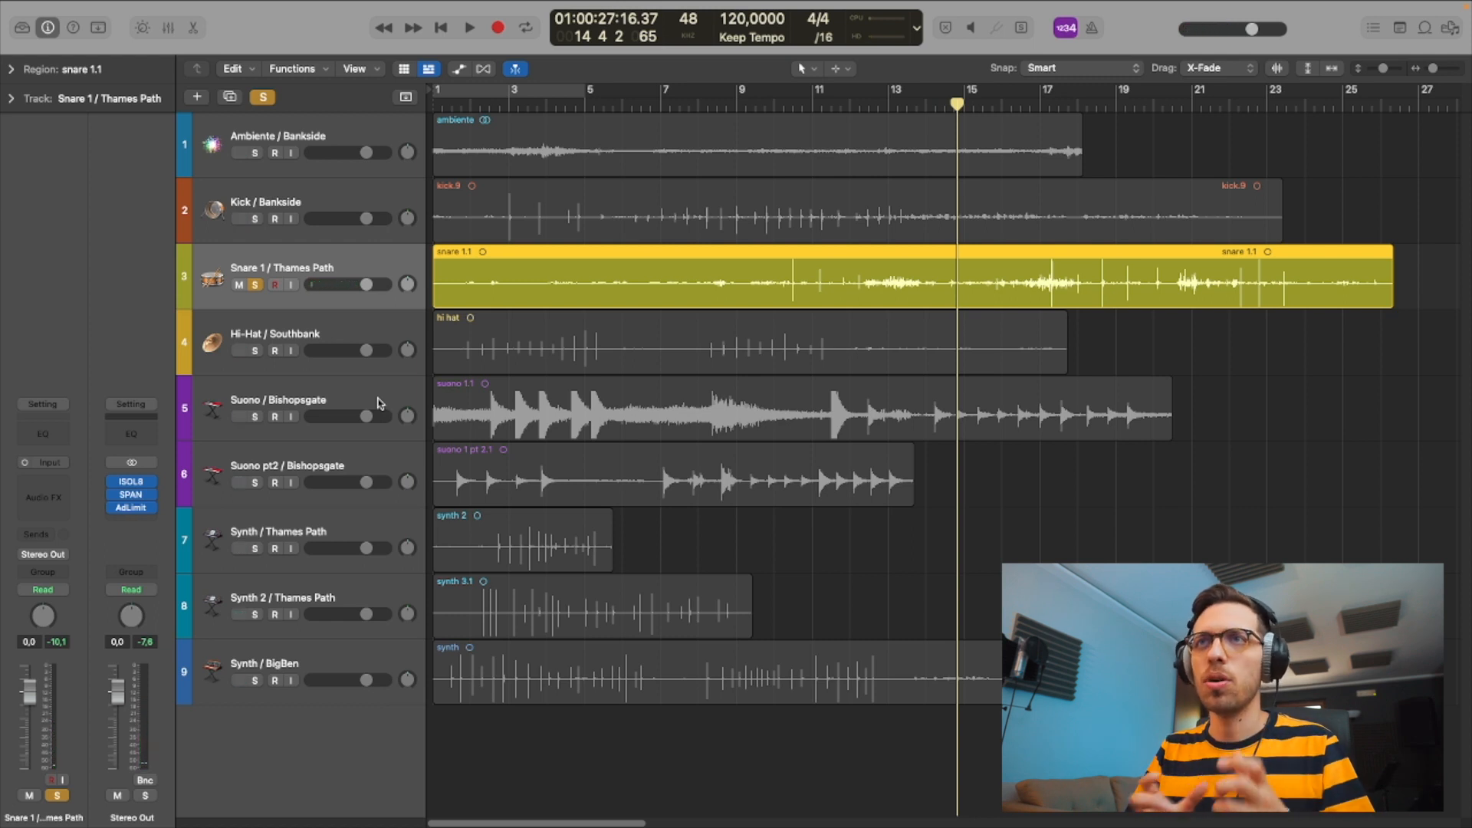
pyautogui.press('Return')
pyautogui.press('s')
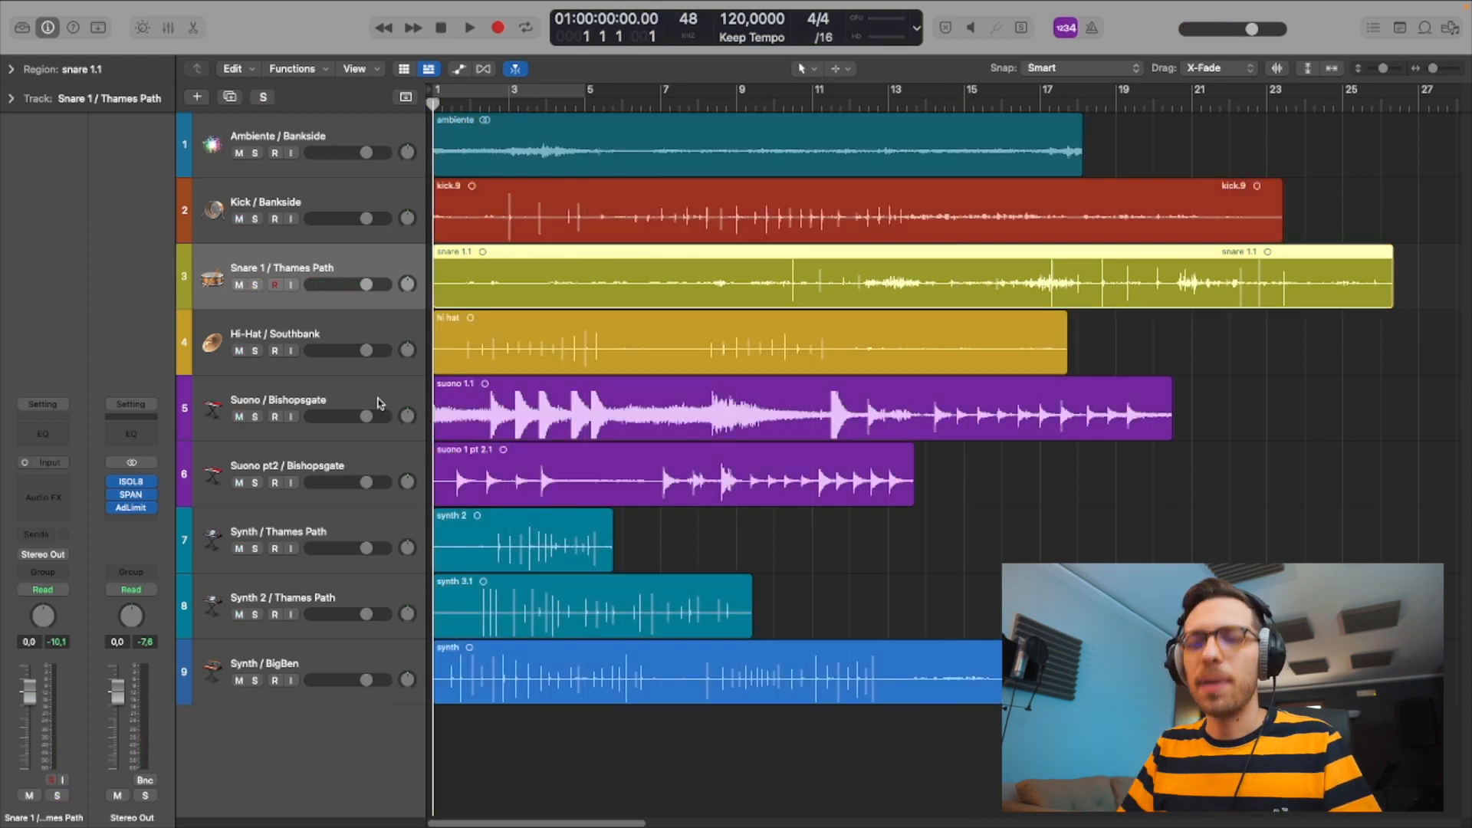
# - Listen to the opening bars of the Hi-Hat / Southbank track in solo, then release the solo
pyautogui.press('Down')
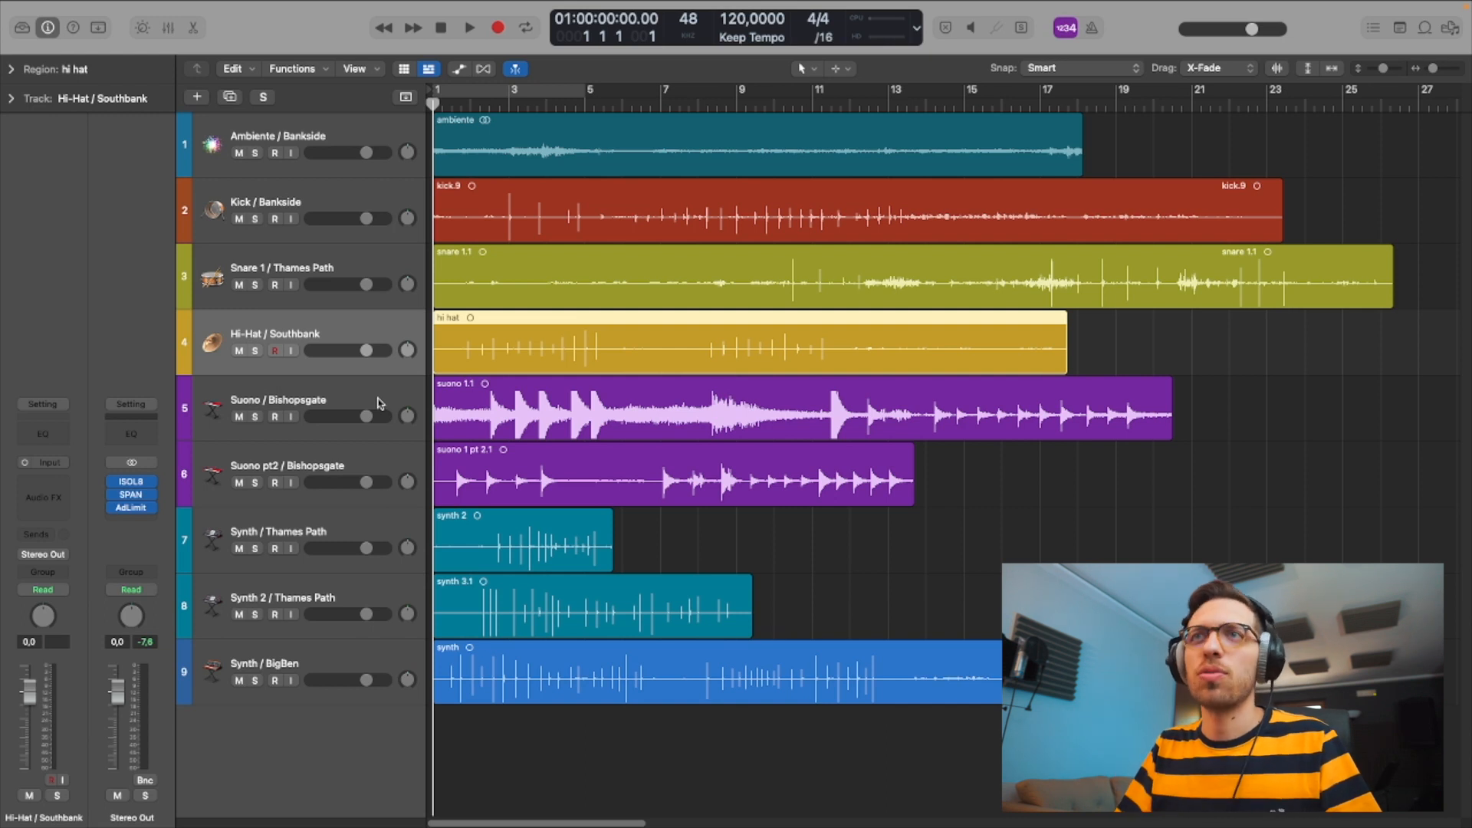
pyautogui.press('s')
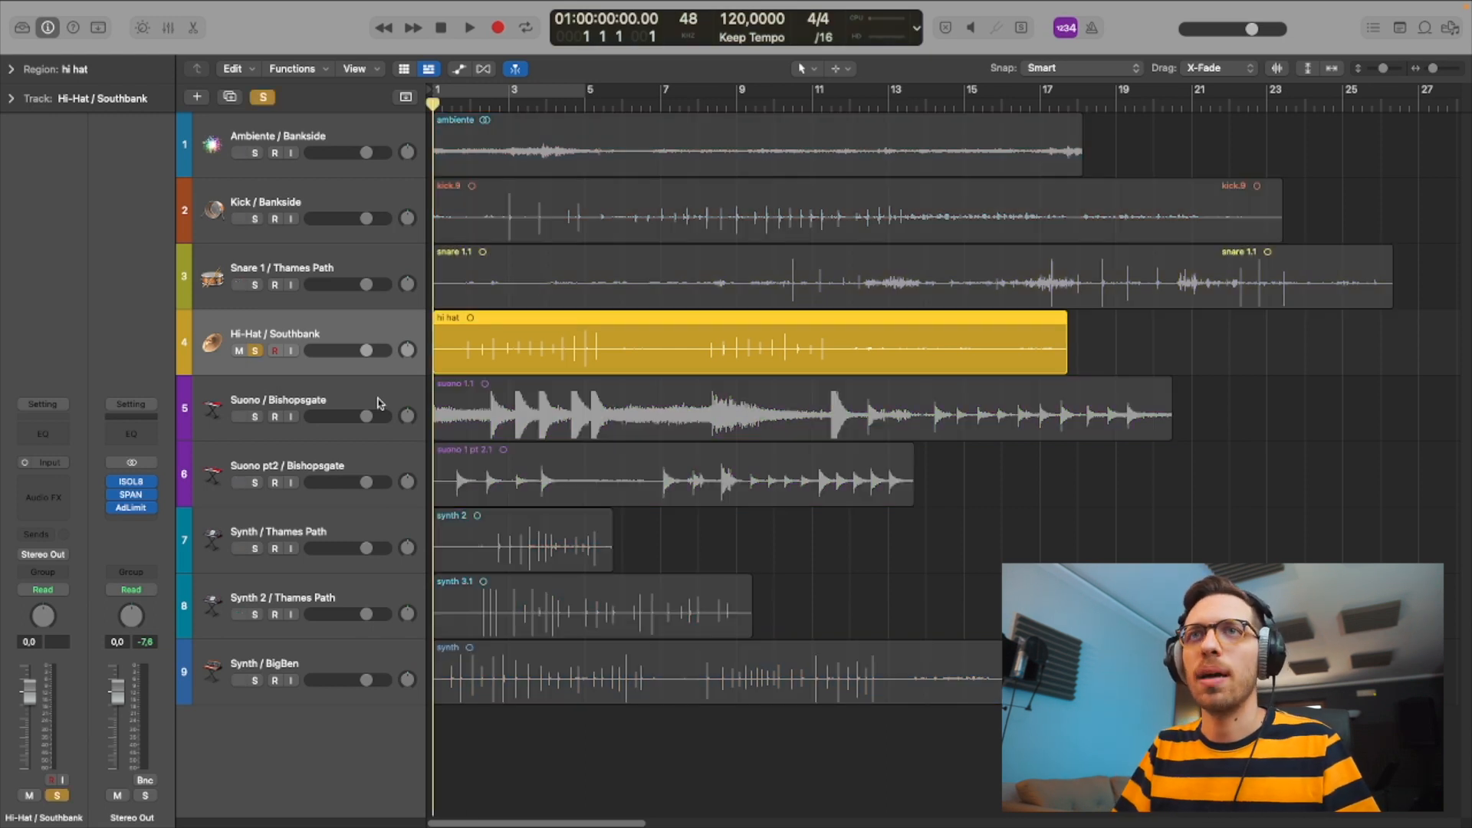
pyautogui.press('space')
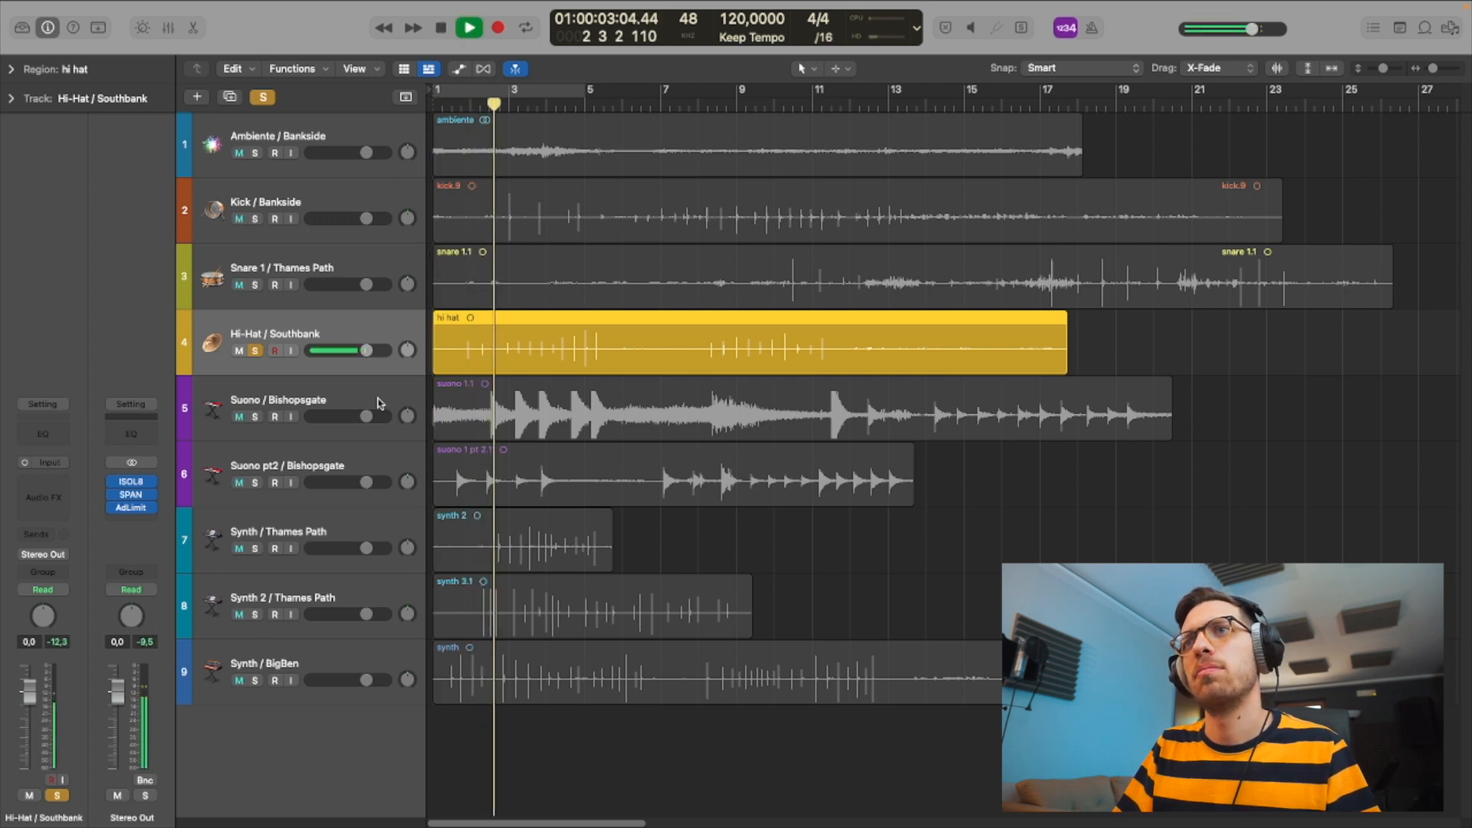
pyautogui.press('space')
pyautogui.press('Down')
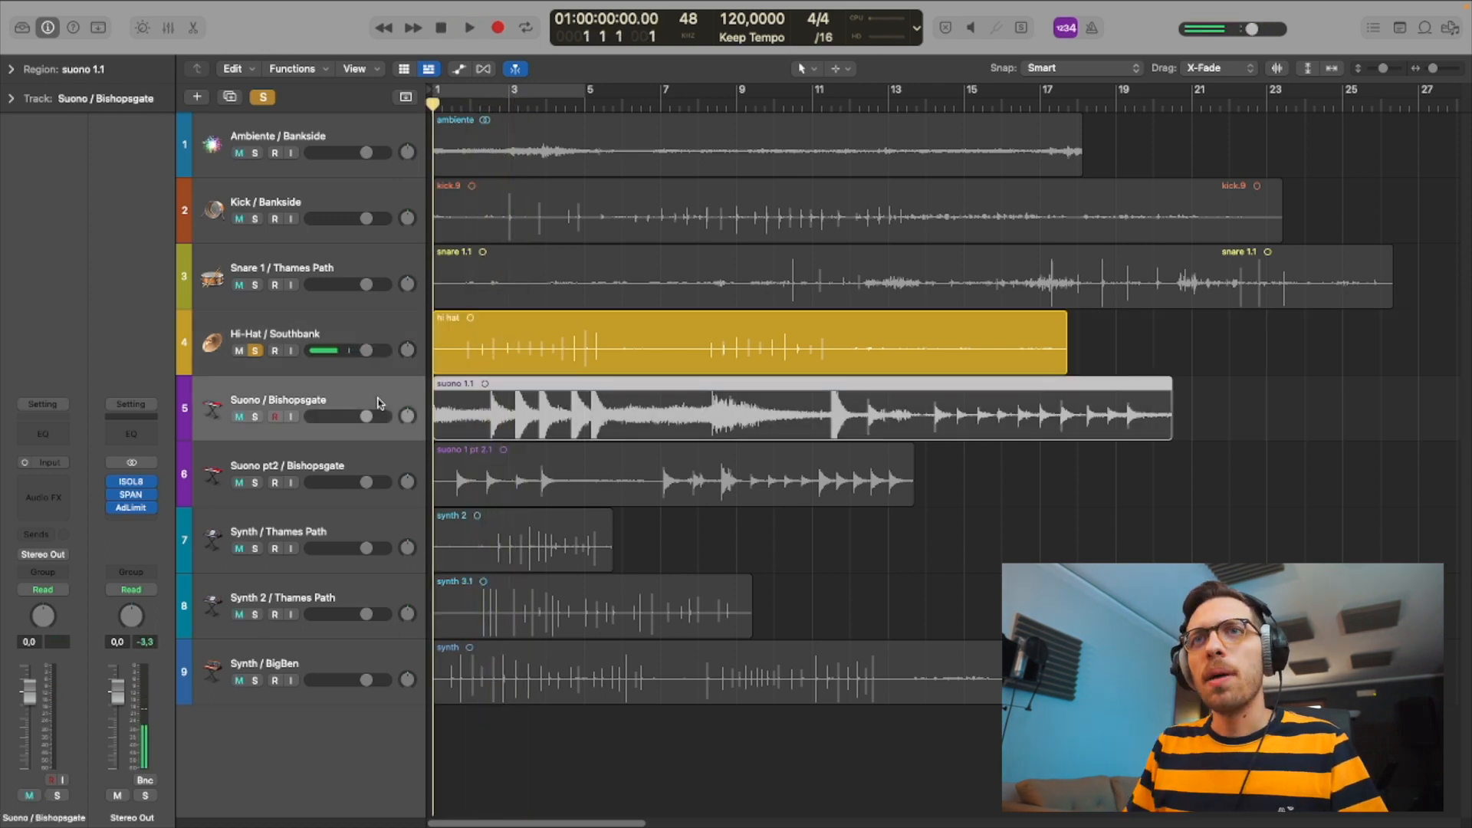
pyautogui.press('Up')
pyautogui.press('s')
# - Audition the Suono / Bishopsgate track in solo from bar 14, then release the solo
pyautogui.press('Down')
pyautogui.press('Down')
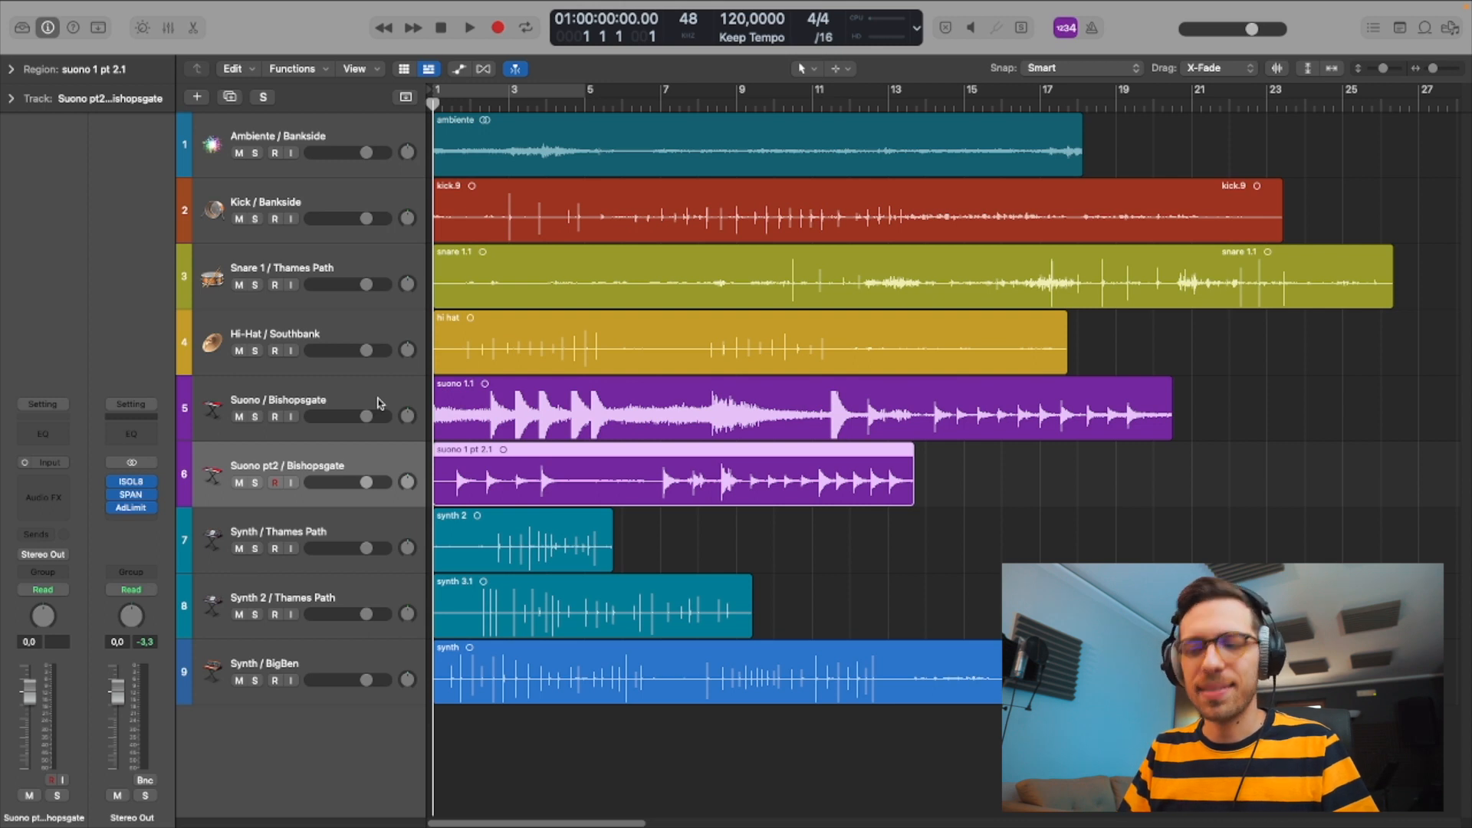
pyautogui.press('Up')
pyautogui.press('.')
pyautogui.press('.')
pyautogui.press('.')
pyautogui.press('.')
pyautogui.press('.')
pyautogui.press('.')
pyautogui.press('.')
pyautogui.press('.')
pyautogui.press('.')
pyautogui.press('.')
pyautogui.press('.')
pyautogui.press('.')
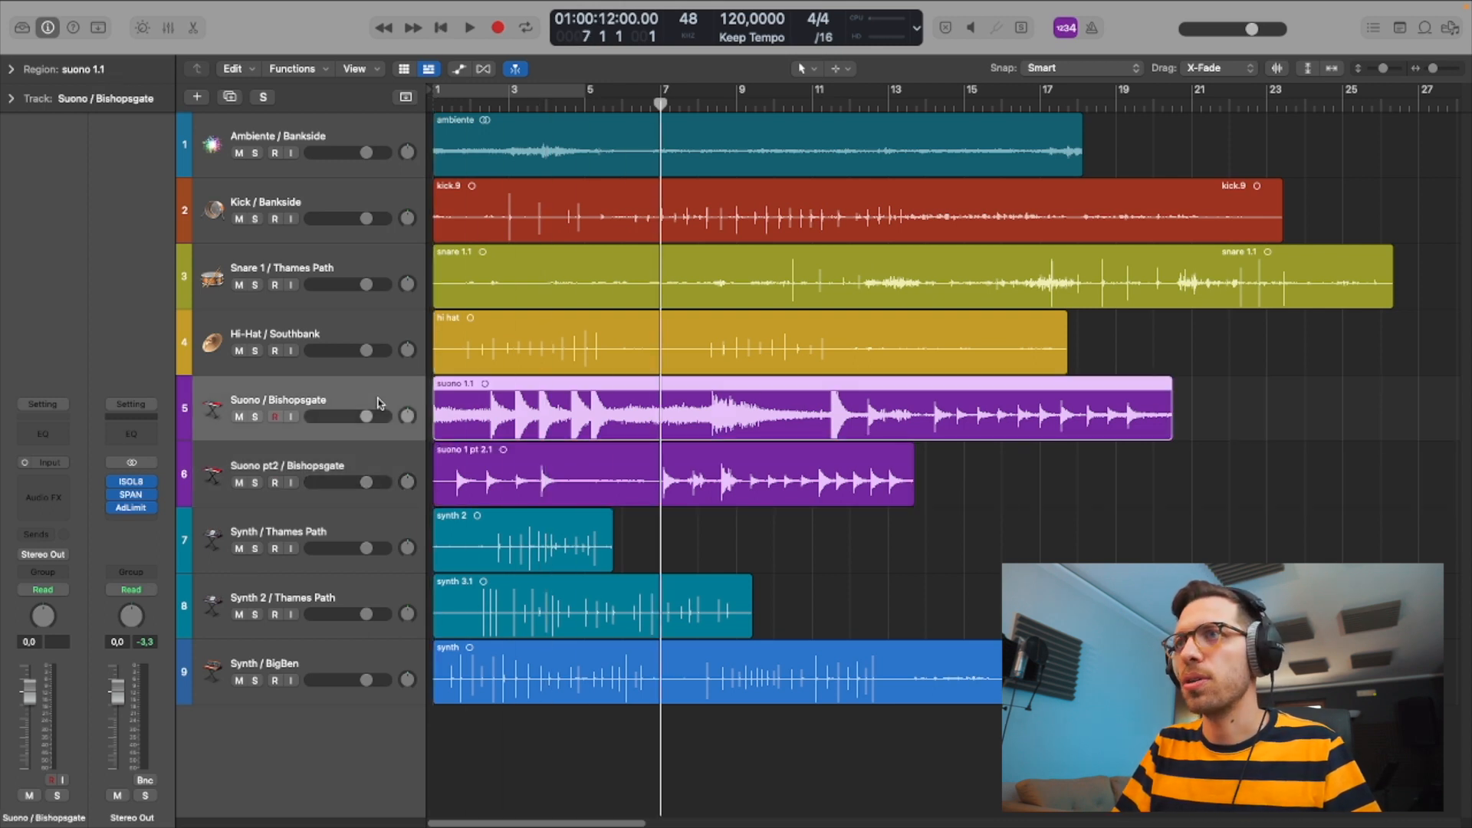
pyautogui.press('.')
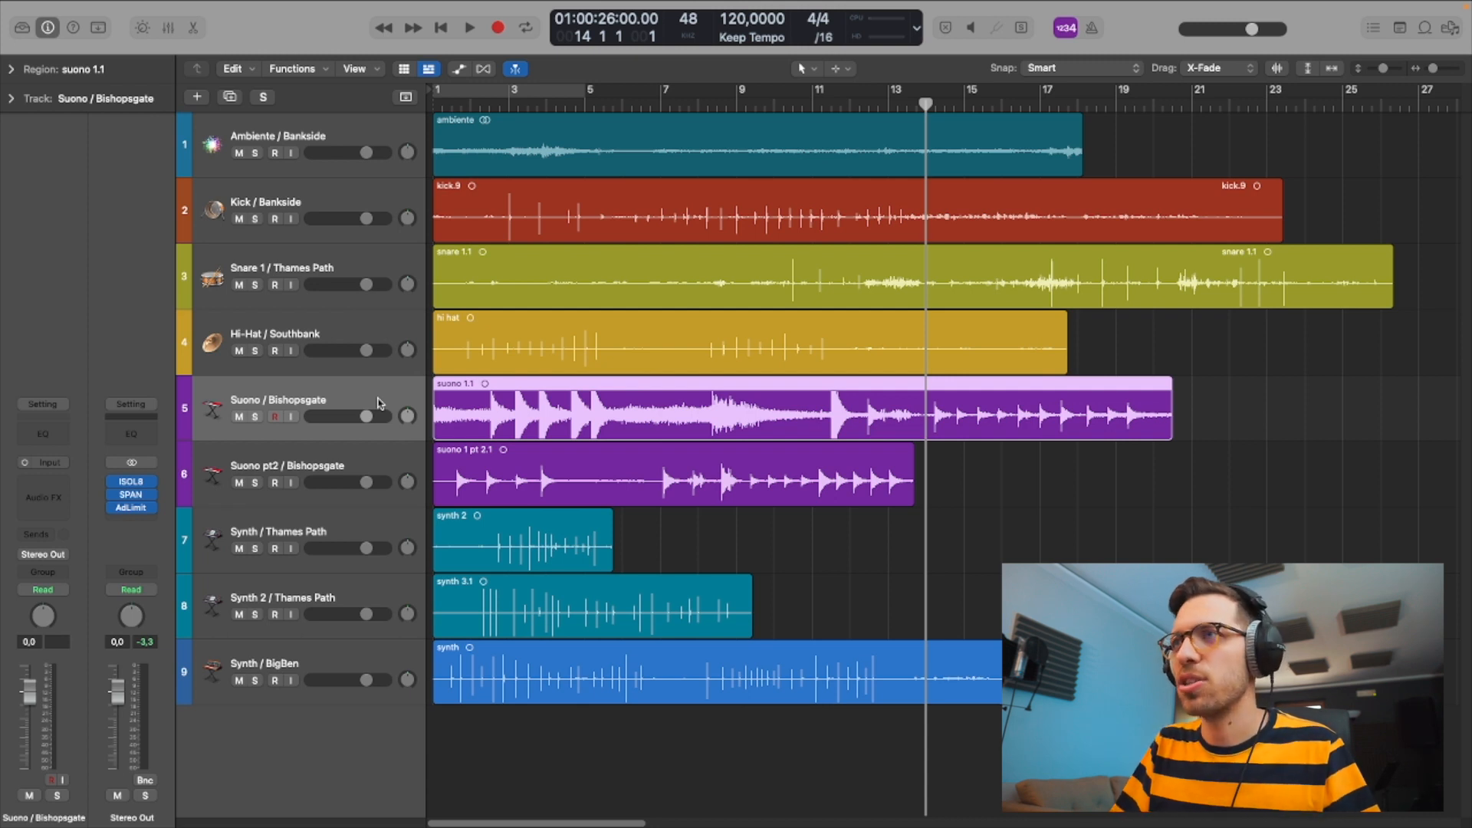
pyautogui.press('space')
pyautogui.press('s')
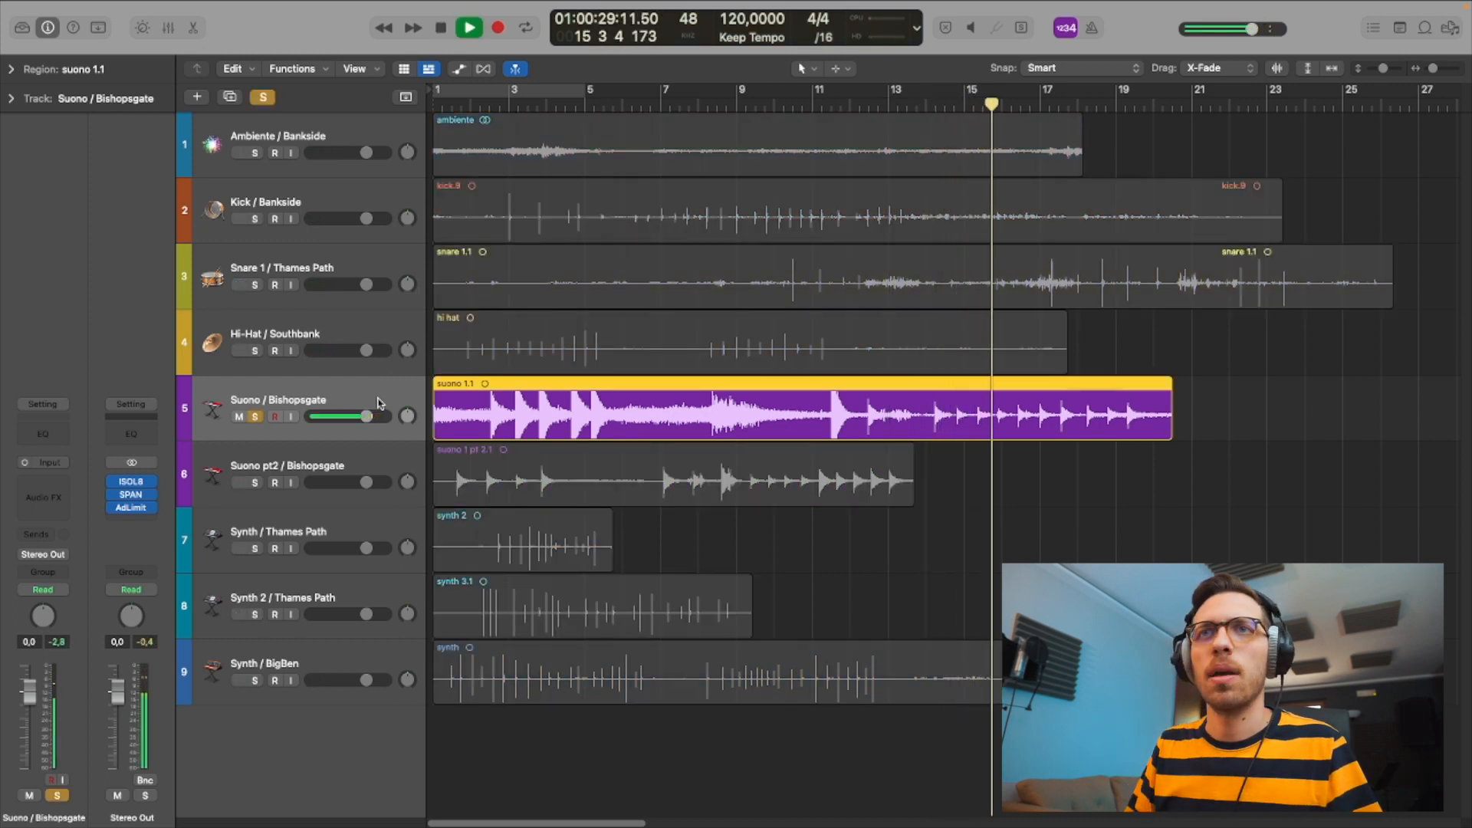
pyautogui.press('space')
pyautogui.press('s')
# - Audition the Suono pt2 / Bishopsgate track in solo from the project start, then release the solo
pyautogui.press('Down')
pyautogui.press('s')
pyautogui.press('Return')
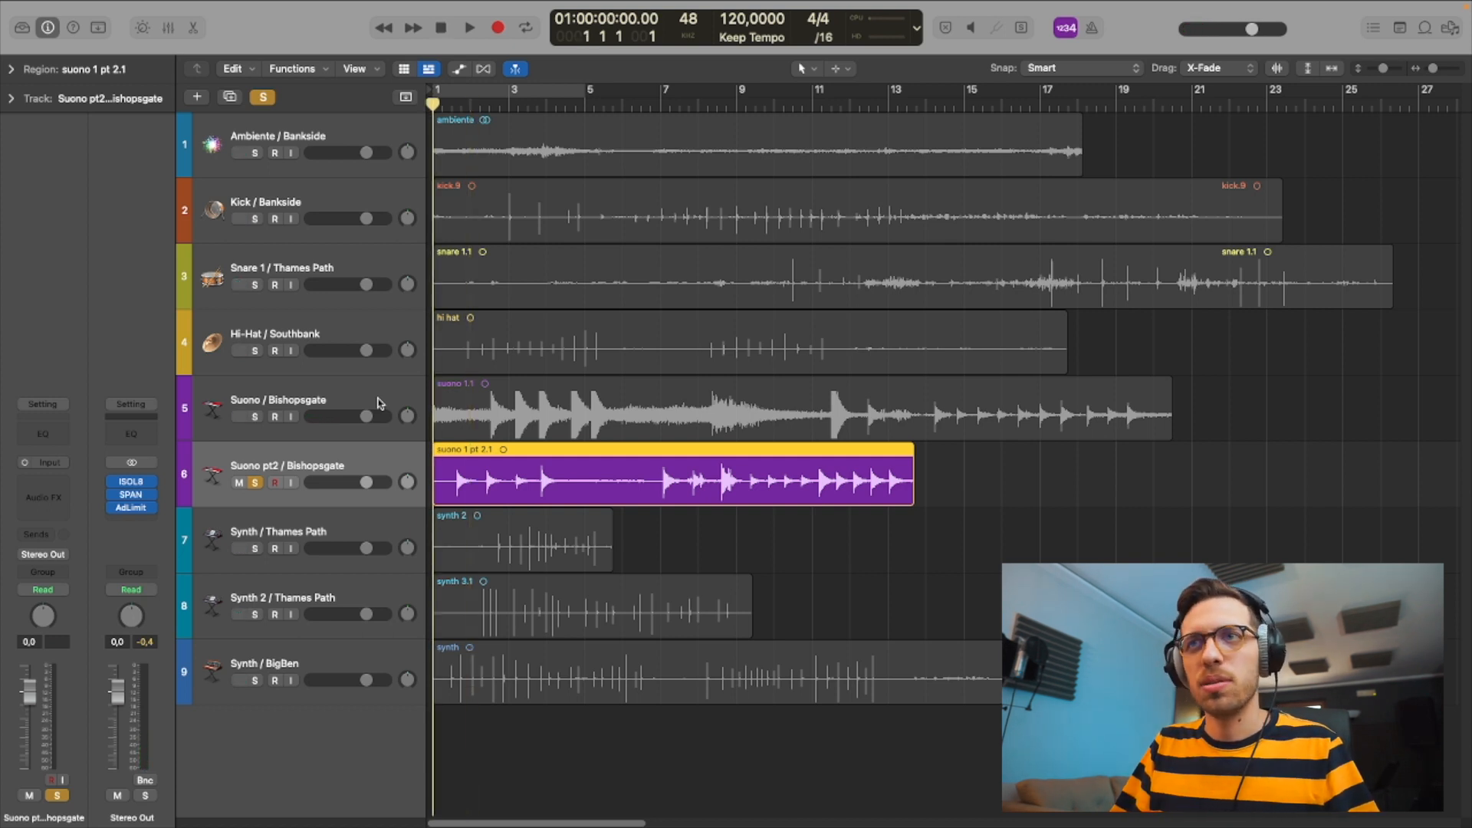
pyautogui.press('space')
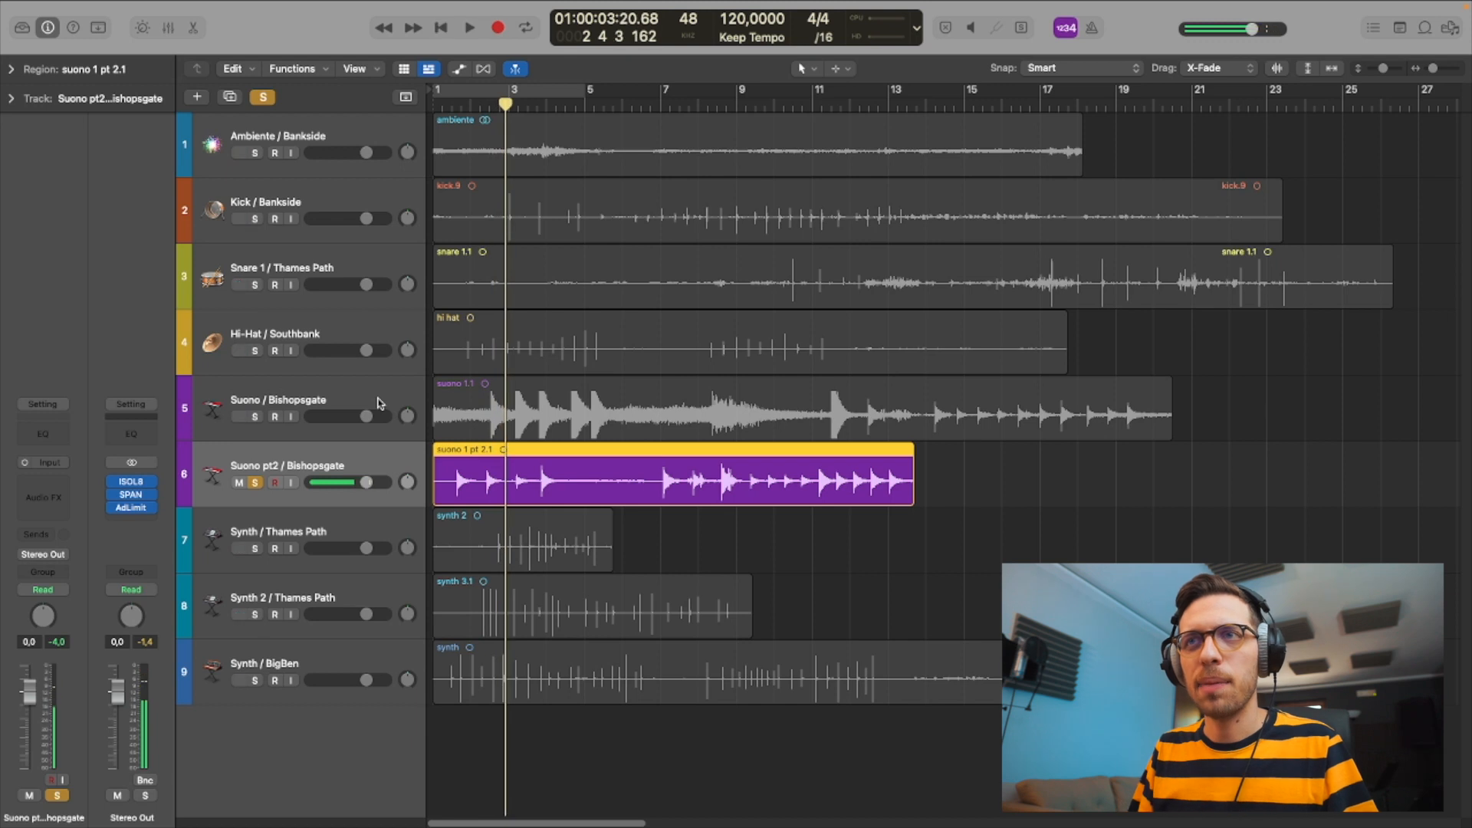
pyautogui.press('Return')
pyautogui.press('s')
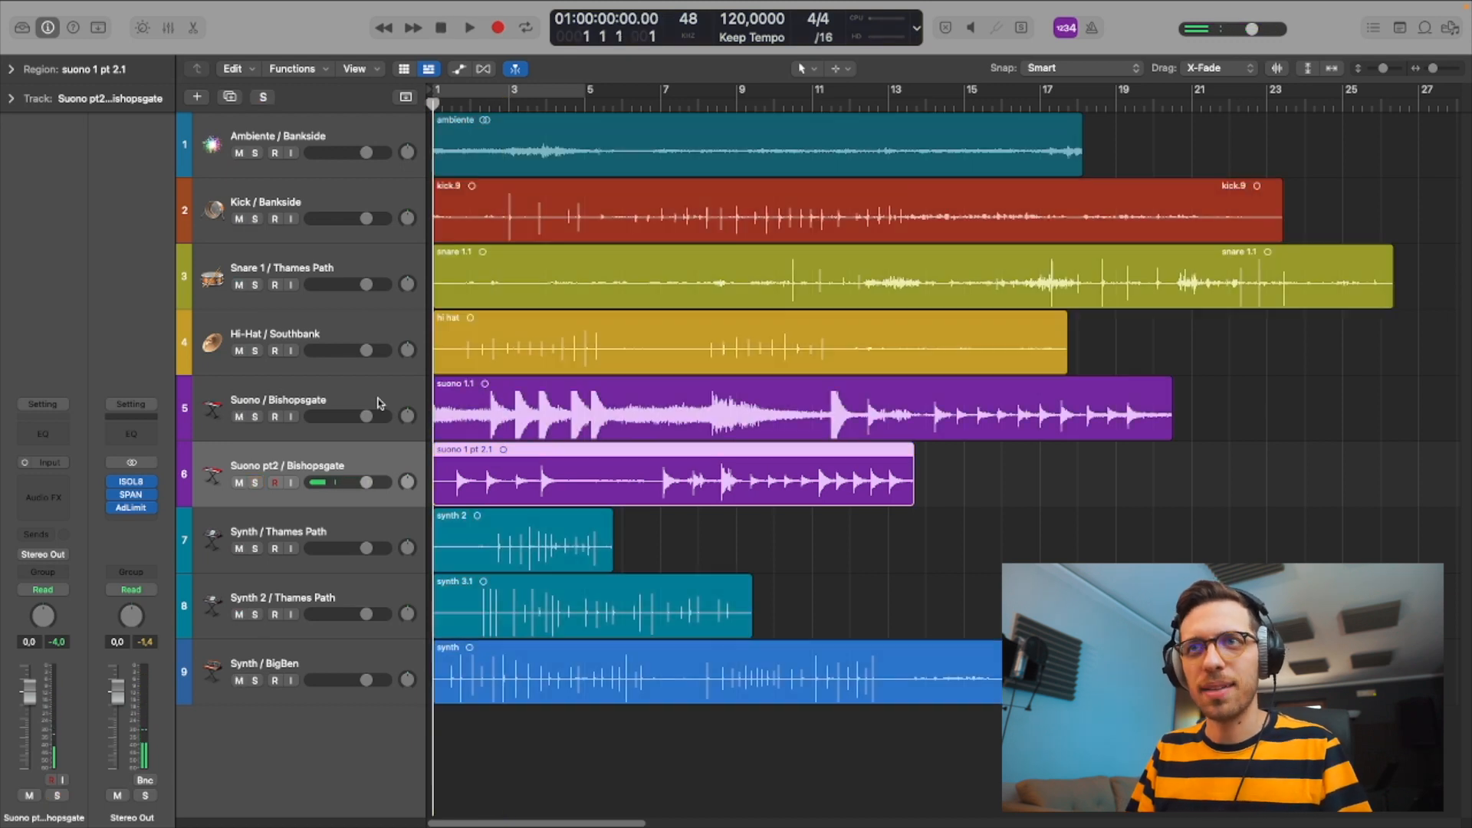
# - Audition the Synth / Thames Path track in solo from bar 2
pyautogui.press('Down')
pyautogui.press('s')
pyautogui.press('.')
pyautogui.press('.')
pyautogui.press(',')
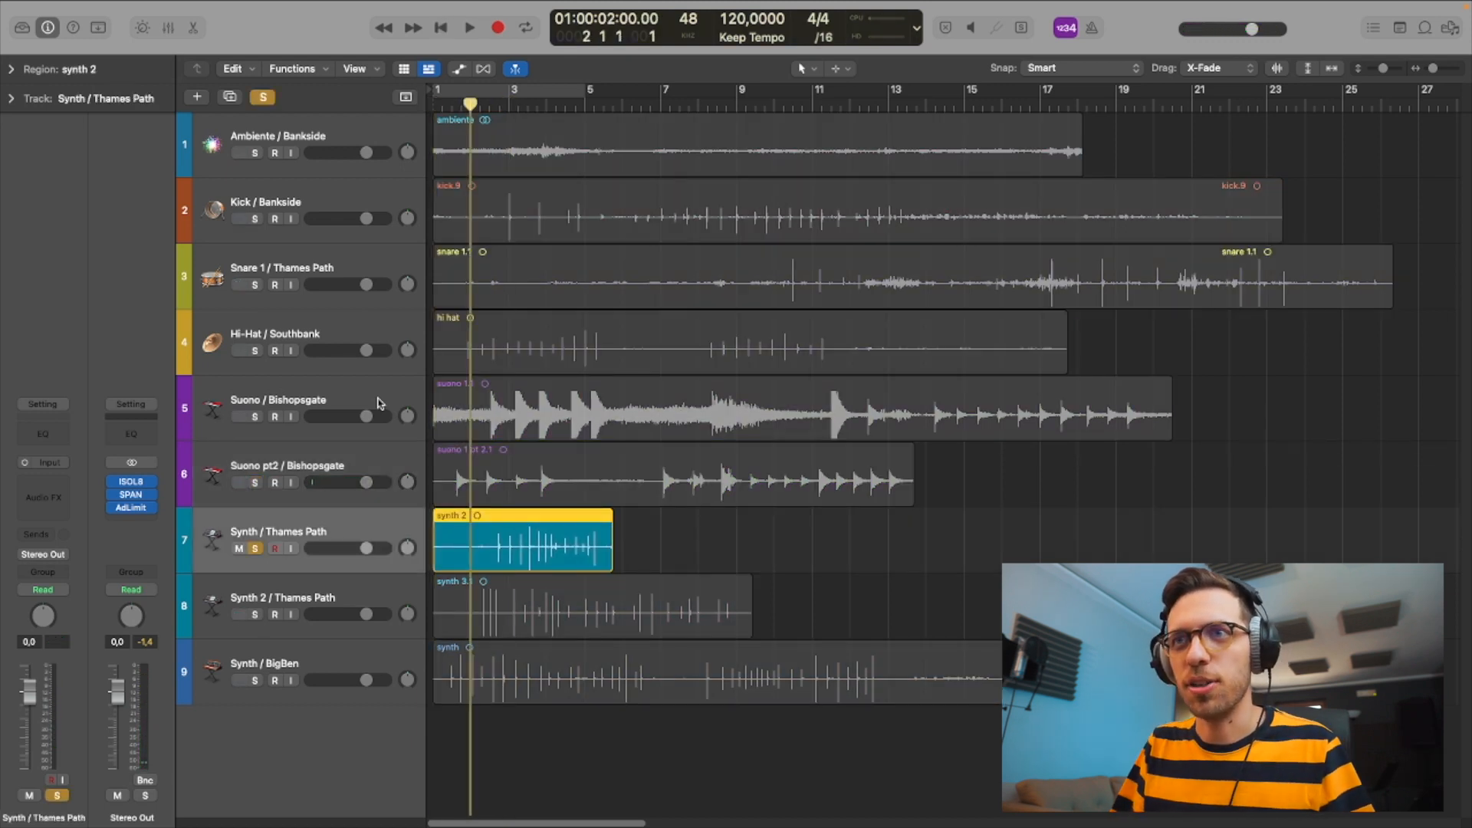
pyautogui.press(',')
pyautogui.press('s')
pyautogui.press('.')
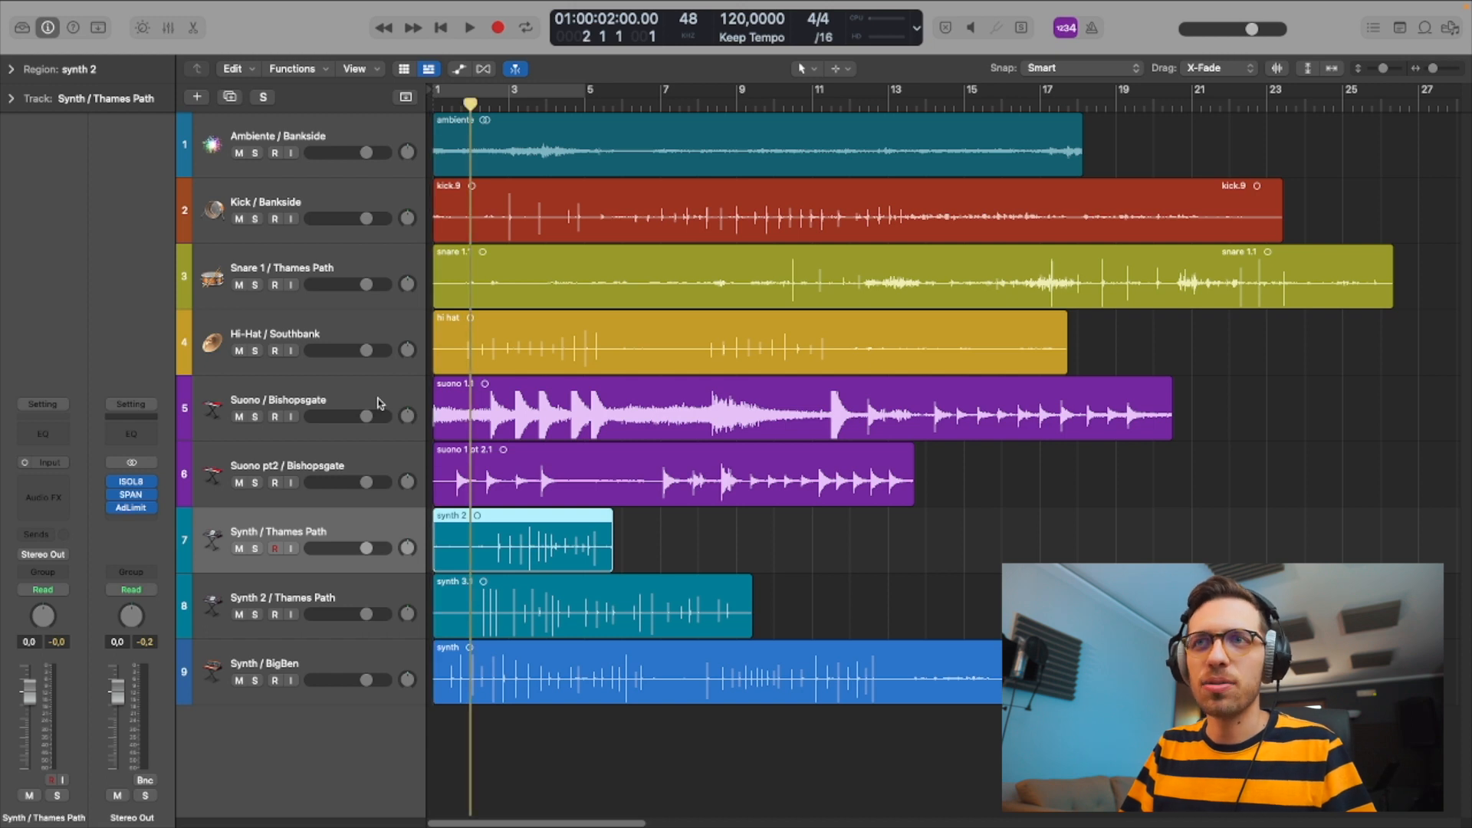
pyautogui.press('s')
pyautogui.press('.')
pyautogui.press(',')
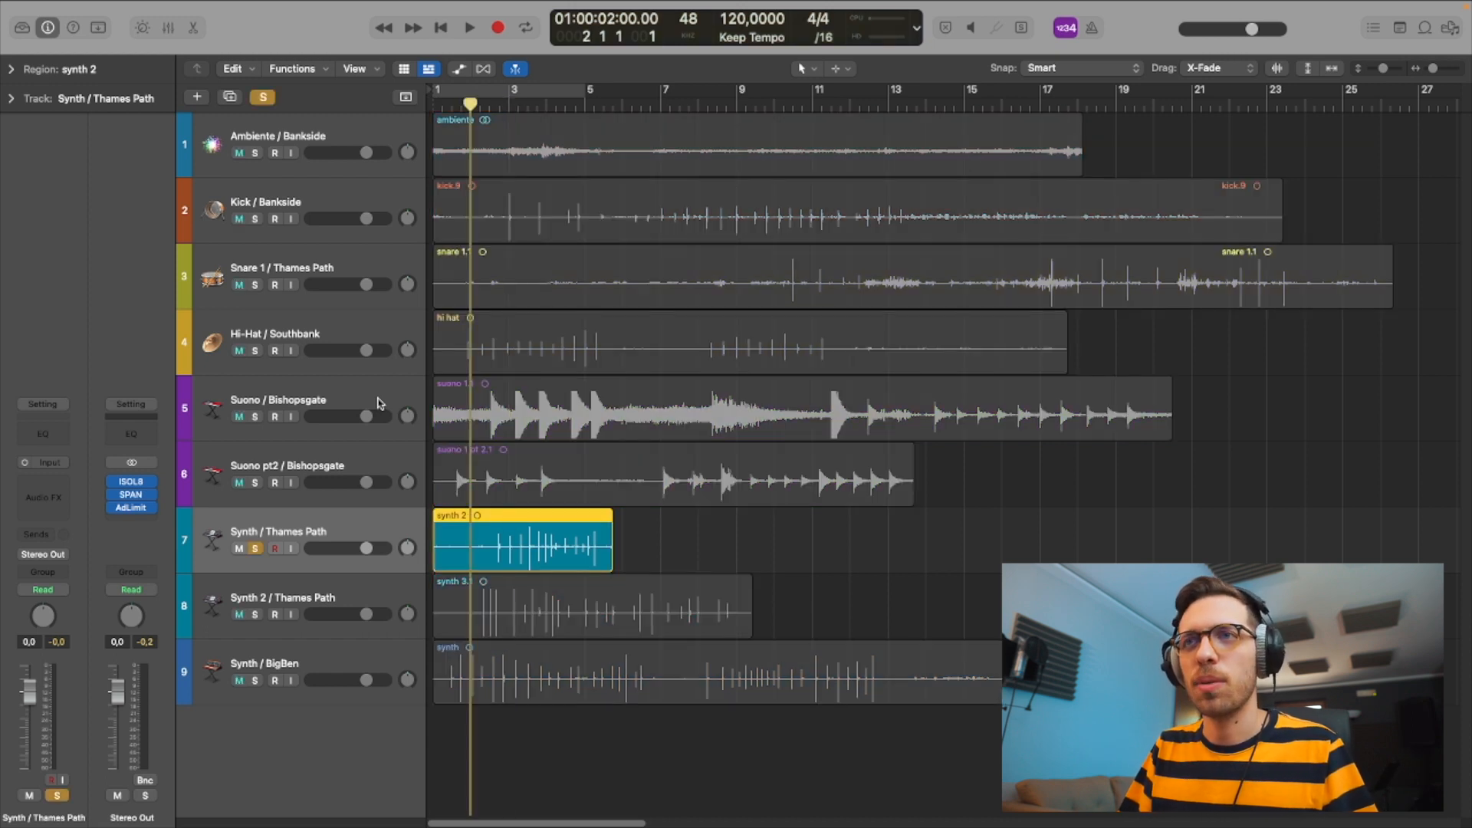
pyautogui.press('space')
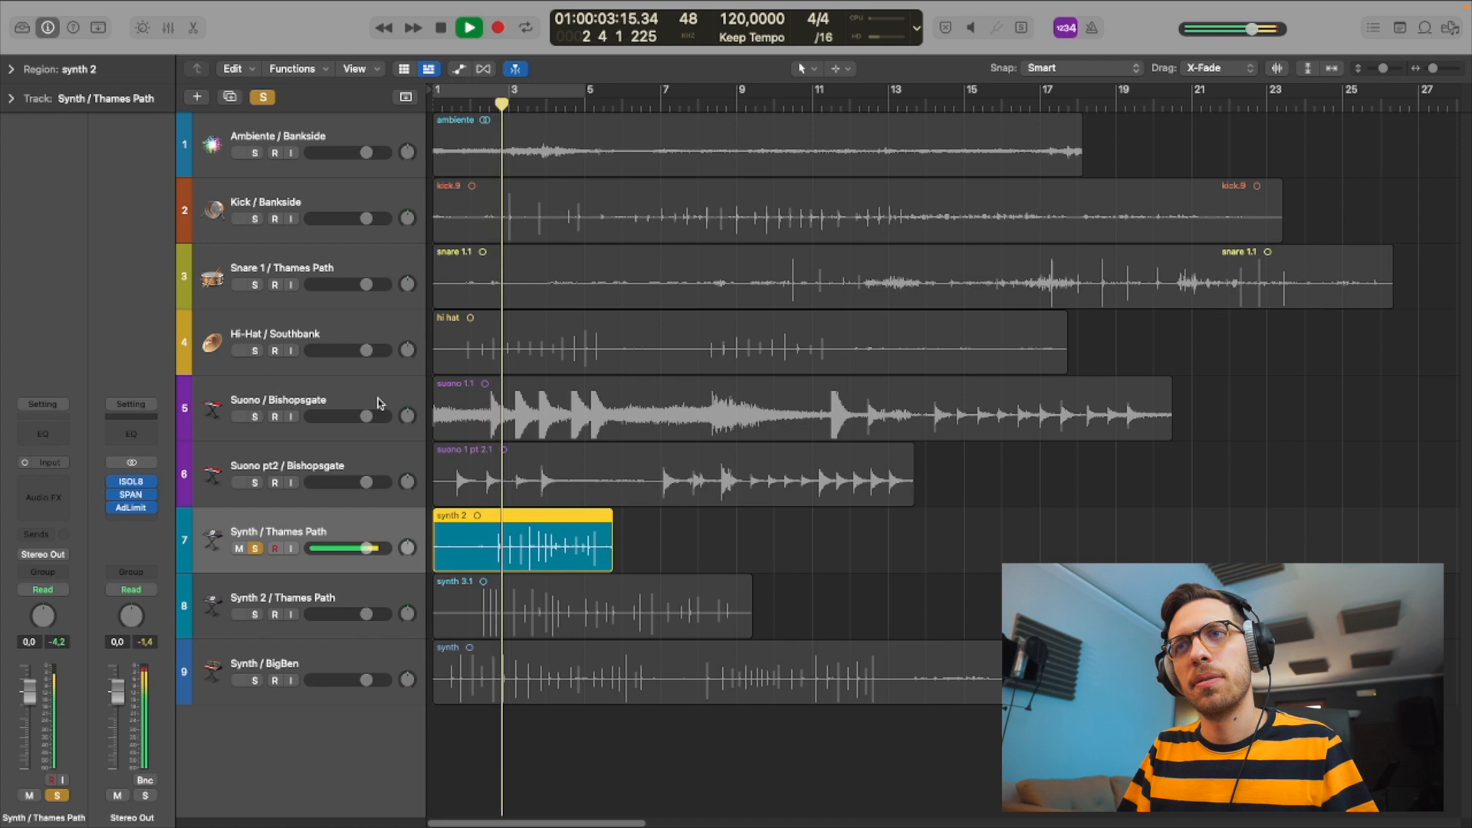
pyautogui.press('space')
# - Audition the Synth 2 / Thames Path track in solo
pyautogui.press('Down')
pyautogui.press('space')
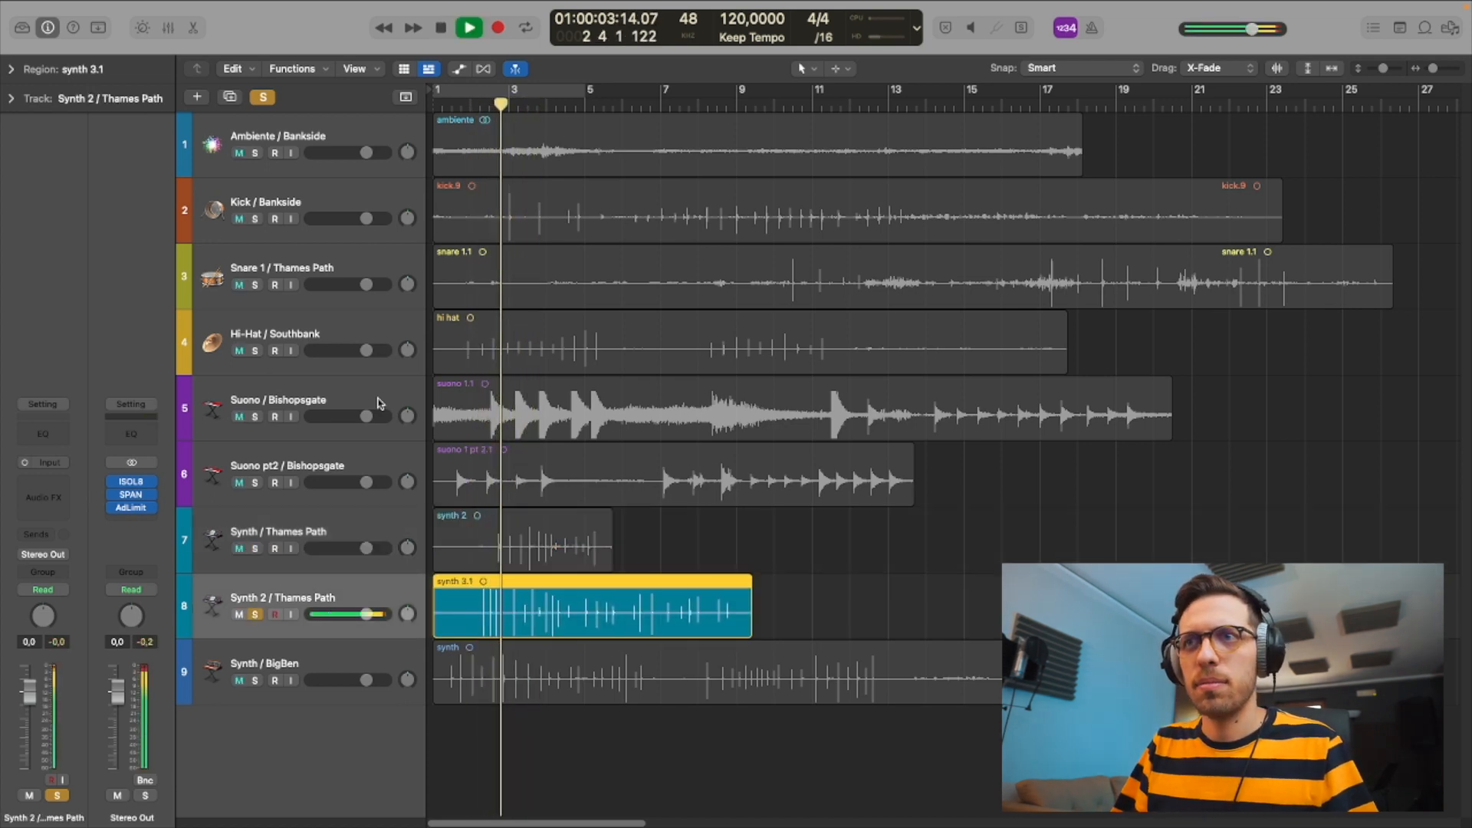
pyautogui.press('space')
# - Select the Synth / BigBen track and rewind the playhead toward the start of the project
pyautogui.press('Down')
pyautogui.press(',')
pyautogui.press(',')
pyautogui.press(',')
pyautogui.press(',')
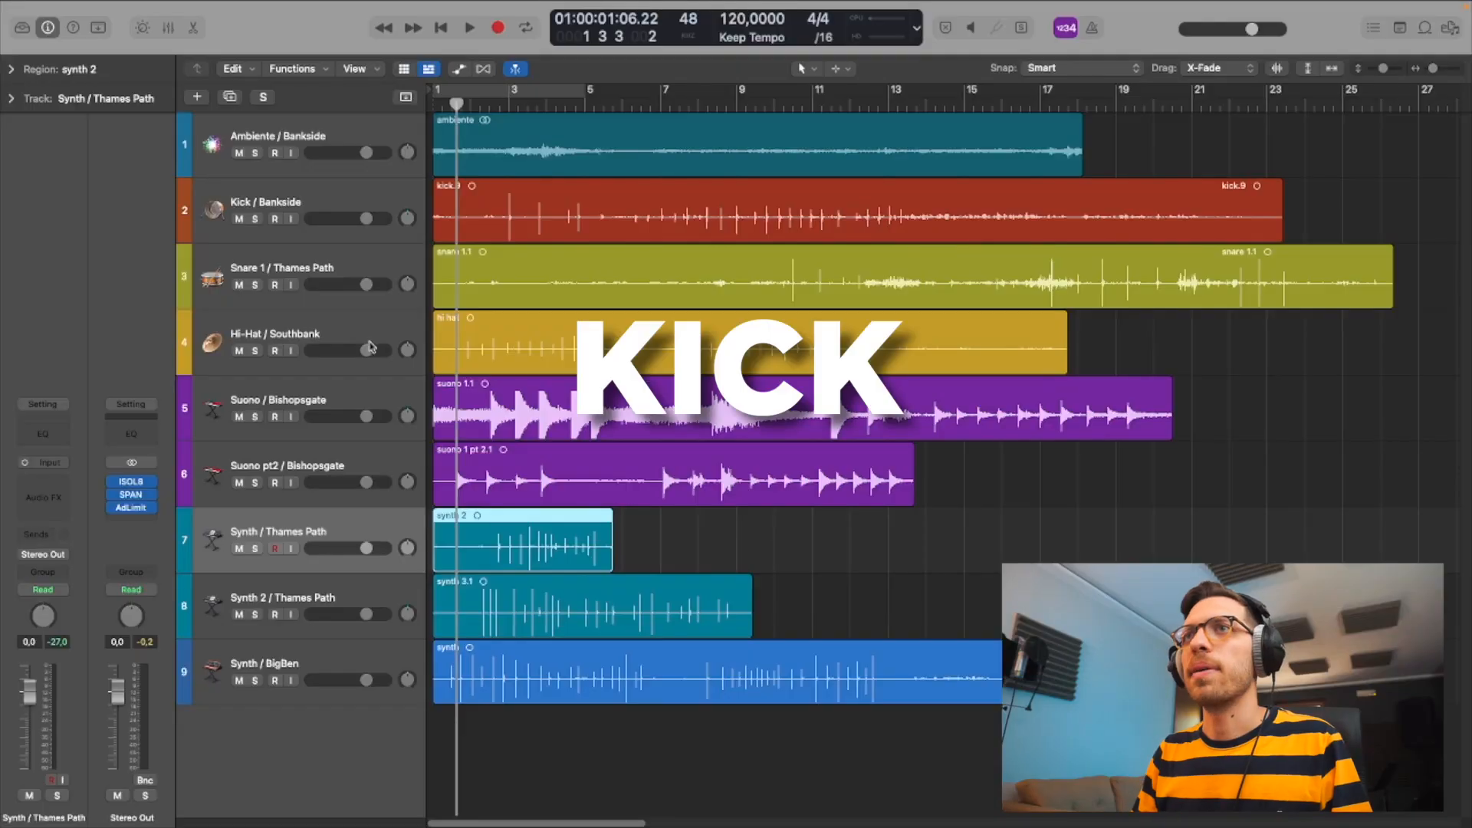
# - Solo the Kick / Bankside track and enable waveform zoom to examine its hits around bars 8 to 13
pyautogui.press('super+Down')
pyautogui.press('super+Down')
pyautogui.scroll(3, 373, 347)
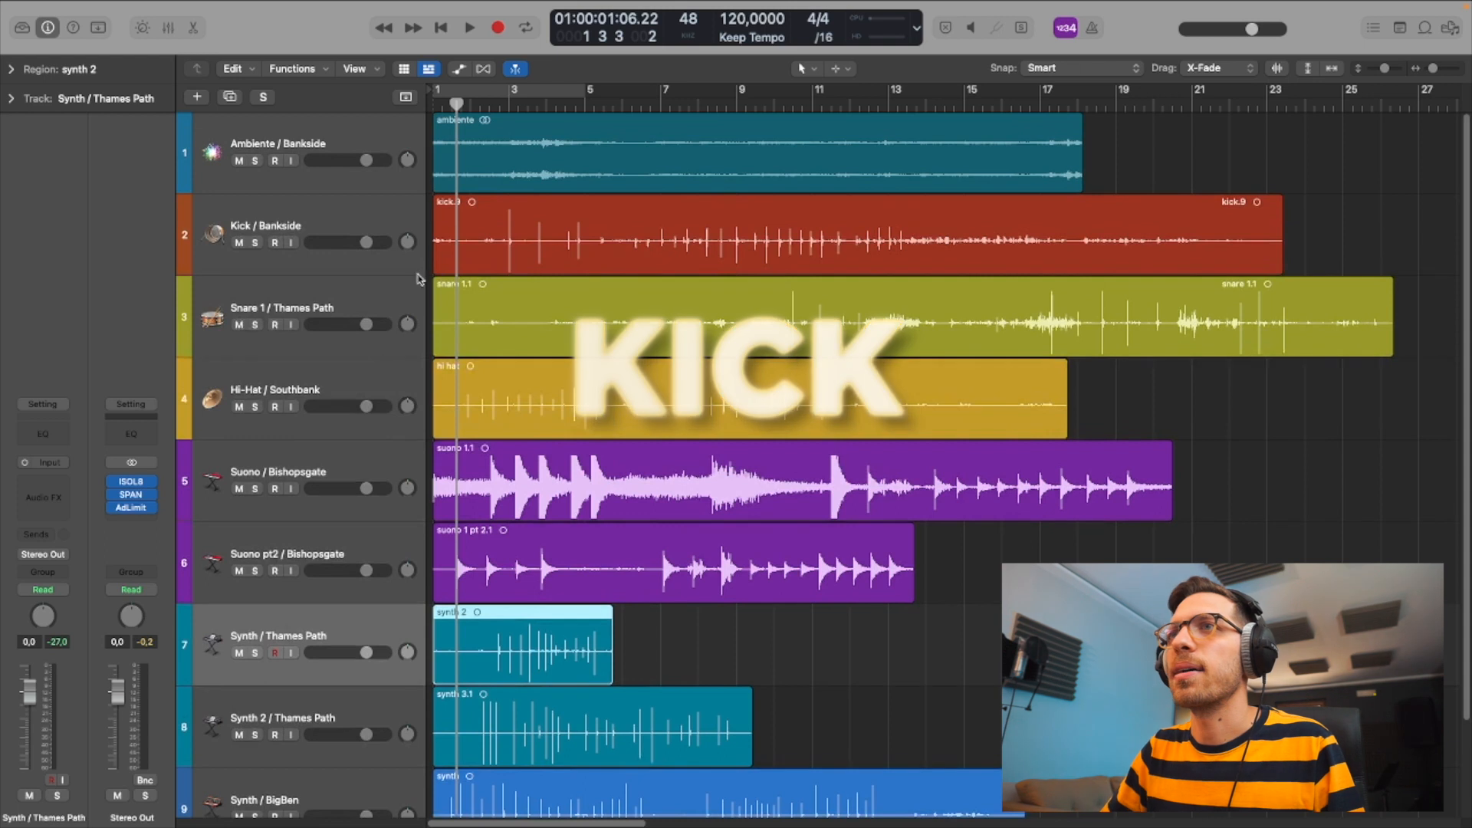
pyautogui.press('super+Right')
pyautogui.click(255, 242)
pyautogui.press('super+Right')
pyautogui.press('super+Right')
pyautogui.press('super+Right')
pyautogui.press('super+Right')
pyautogui.press('super+Right')
pyautogui.press('super+Right')
pyautogui.moveTo(455, 823); pyautogui.dragTo(522, 821)
pyautogui.click(1278, 68)
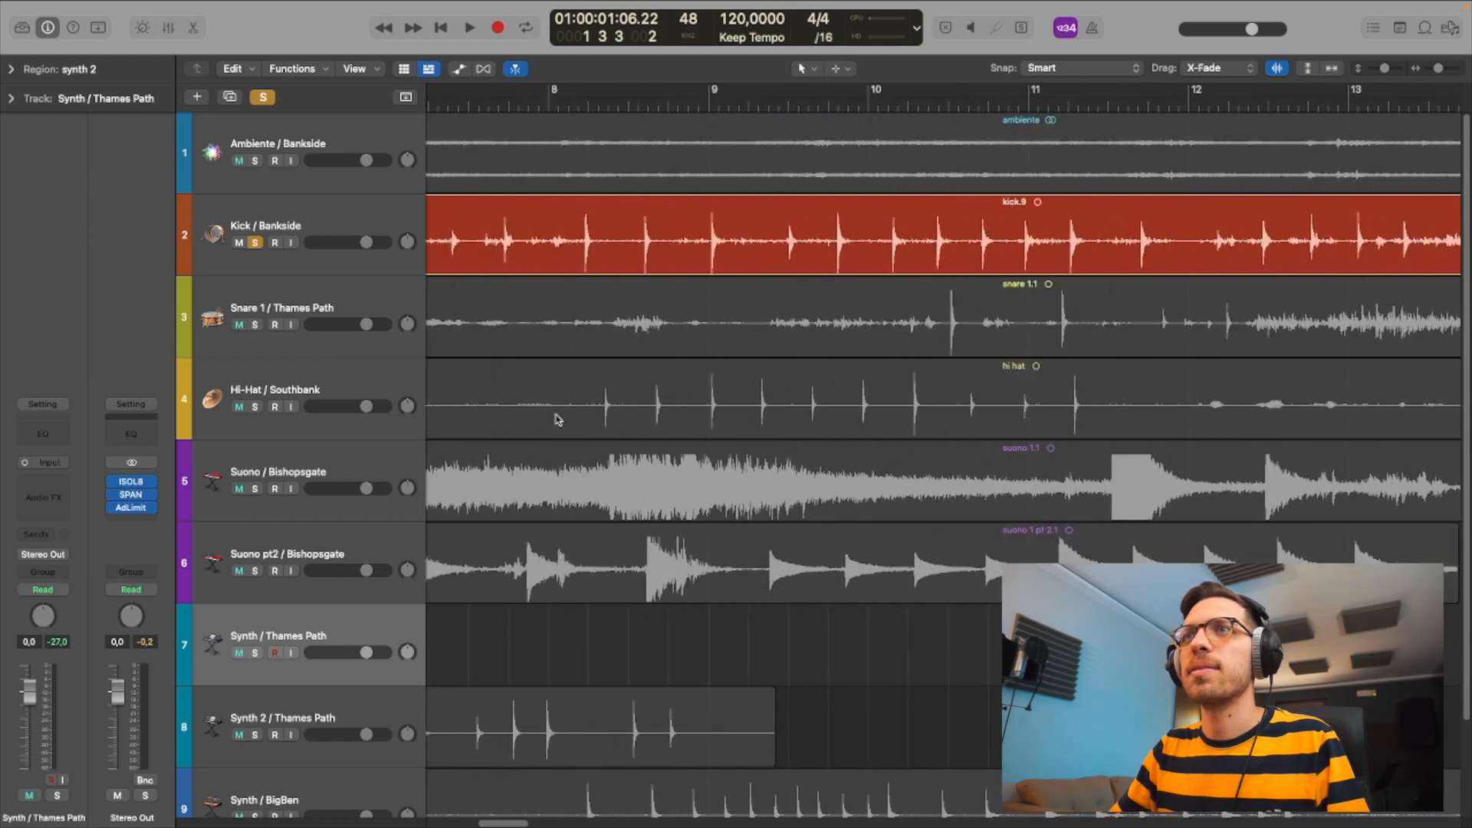
# - Play the soloed kick recording and split the single hit just before bar 11 into its own region
pyautogui.press('space')
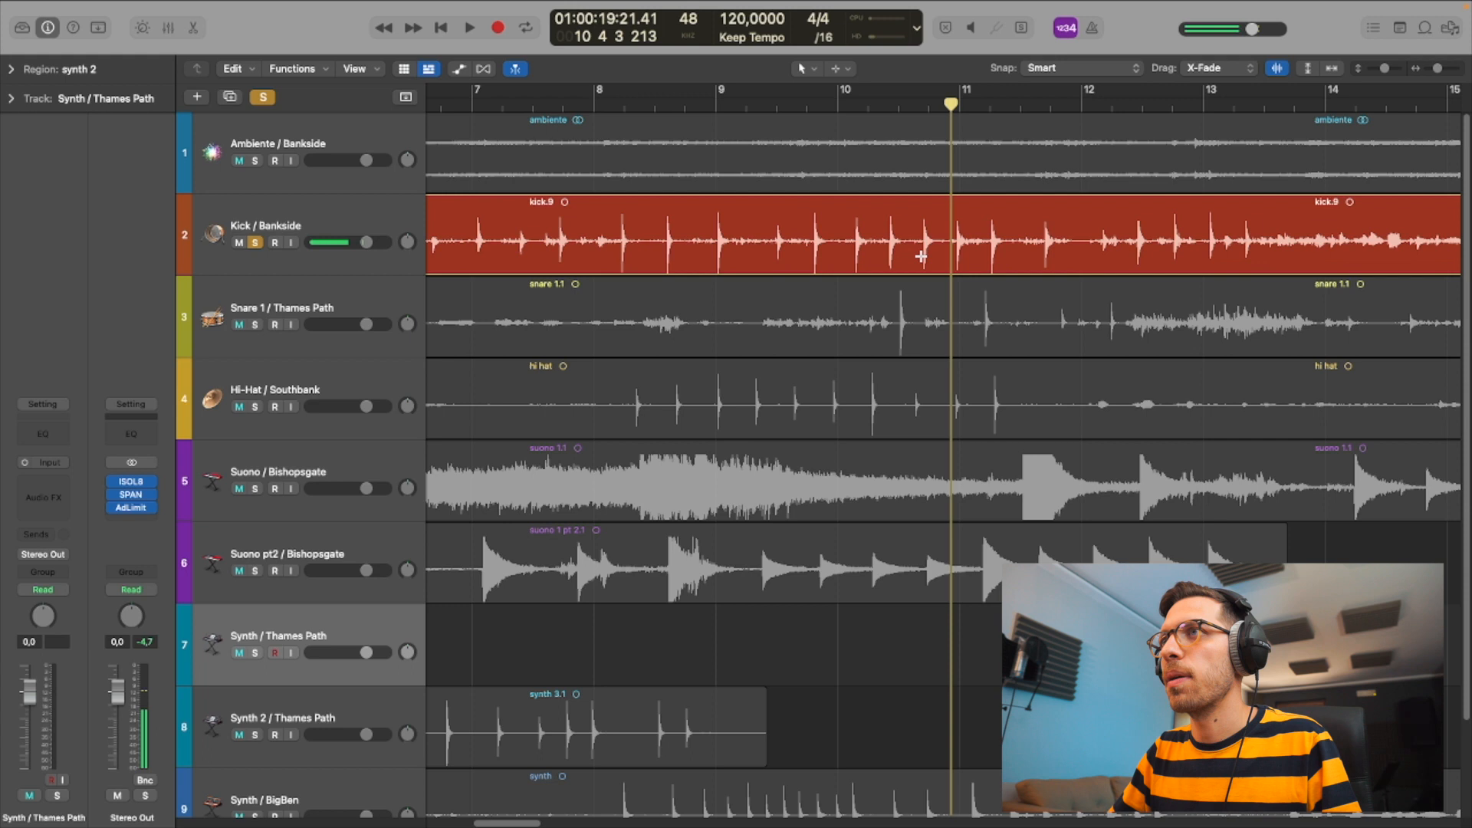
pyautogui.moveTo(921, 256); pyautogui.dragTo(951, 259)
pyautogui.click(937, 260)
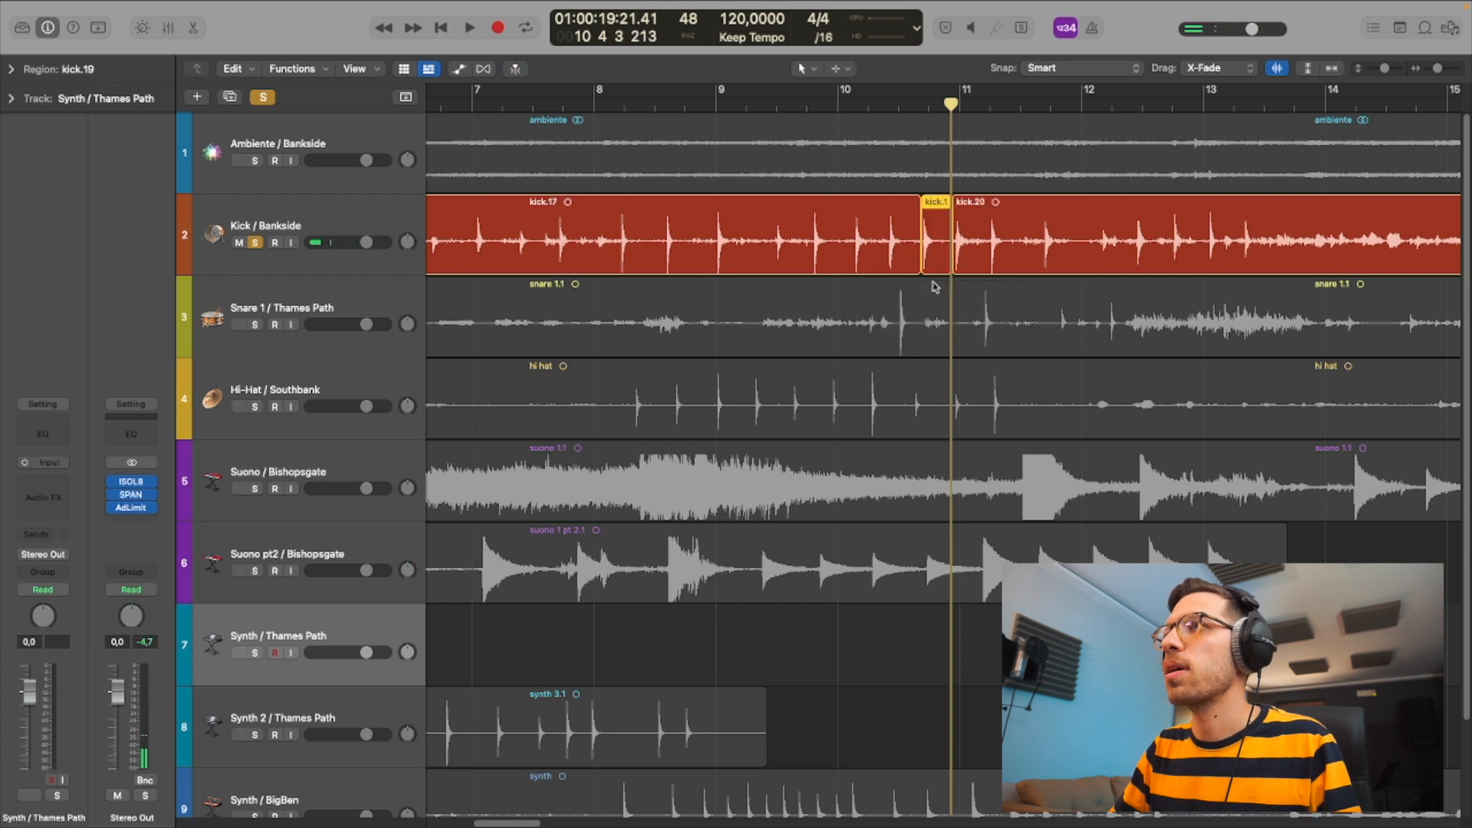
# - Split a second kick hit into its own region, from about 8 1 4 to 8 3 2 on the Kick / Bankside track
pyautogui.press('super+Left')
pyautogui.press('super+Left')
pyautogui.press('super+Left')
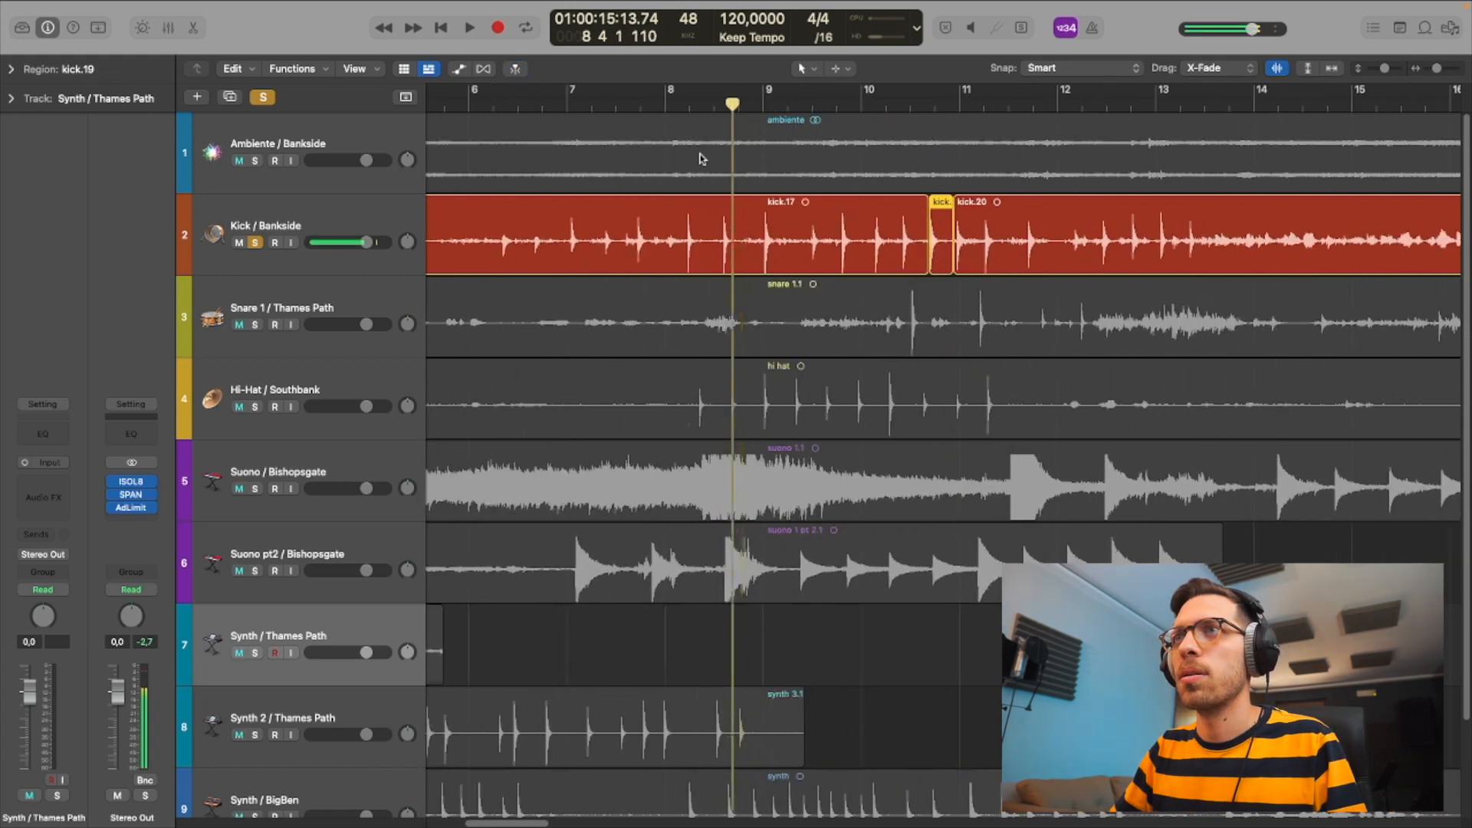
pyautogui.press('super+Right')
pyautogui.press('super+Right')
pyautogui.press('super+Right')
pyautogui.press('super+Right')
pyautogui.press('super+Right')
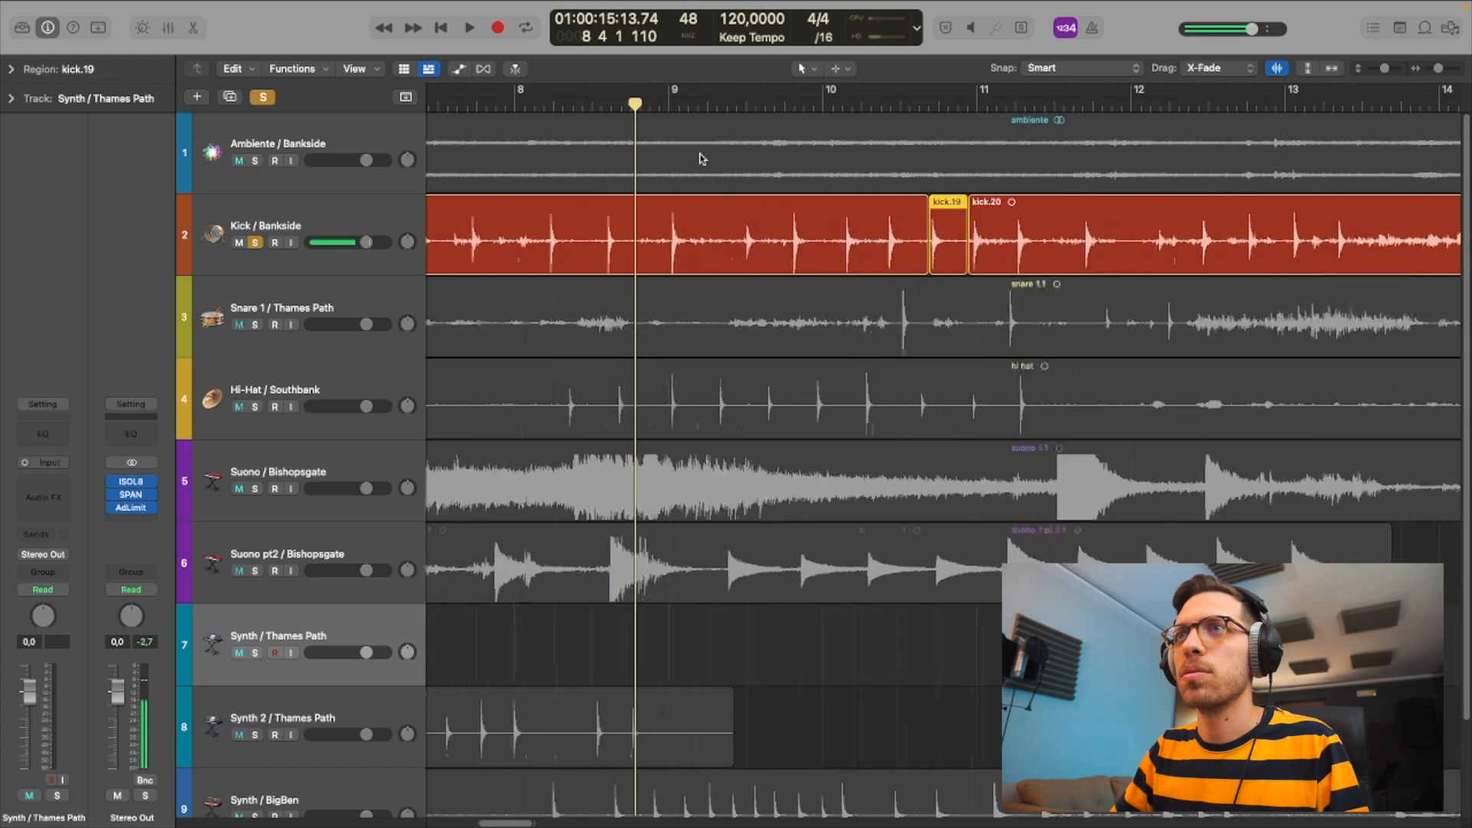
pyautogui.click(493, 108)
pyautogui.moveTo(507, 257); pyautogui.dragTo(572, 266)
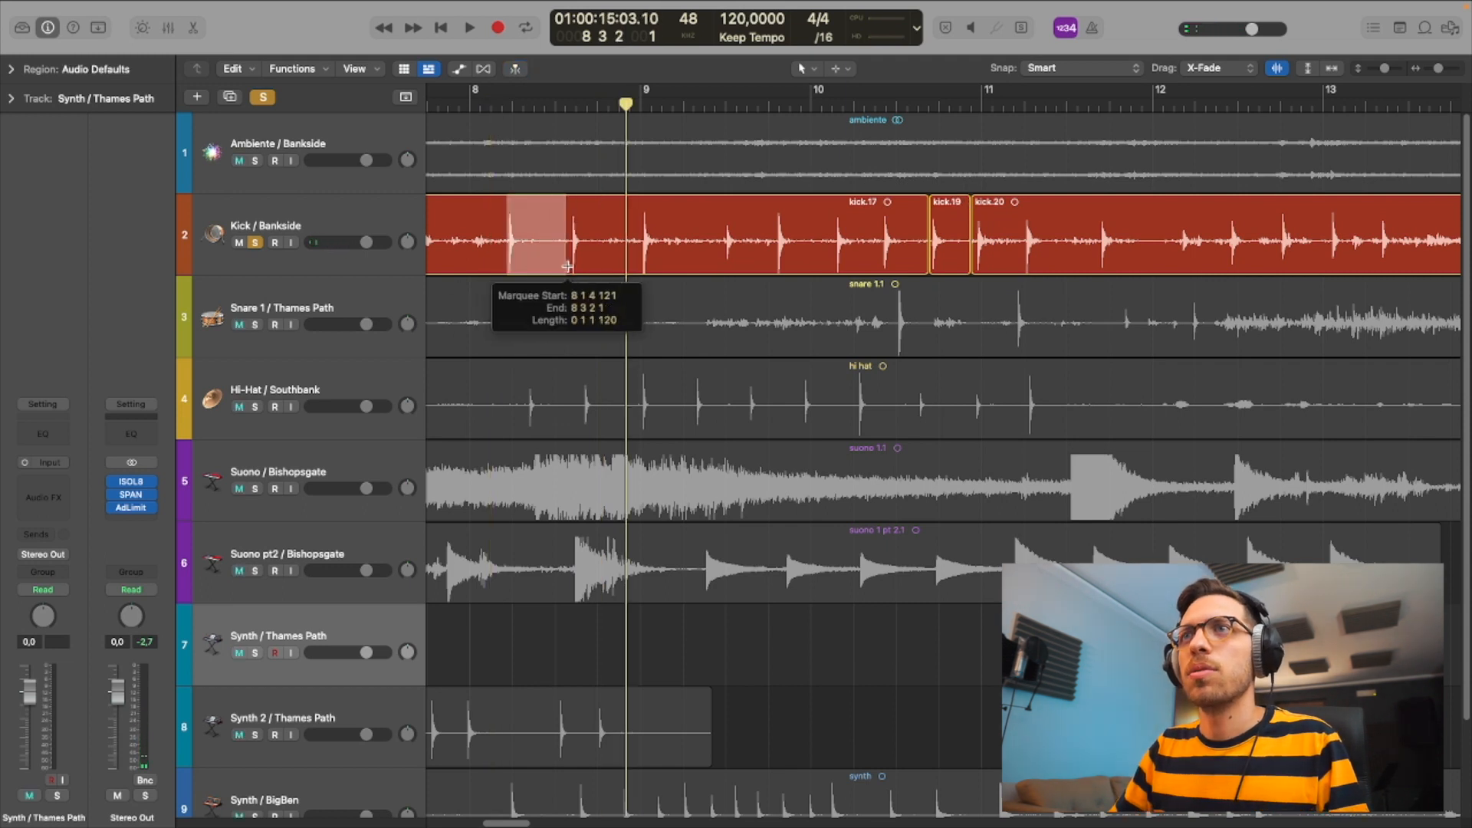
pyautogui.click(543, 256)
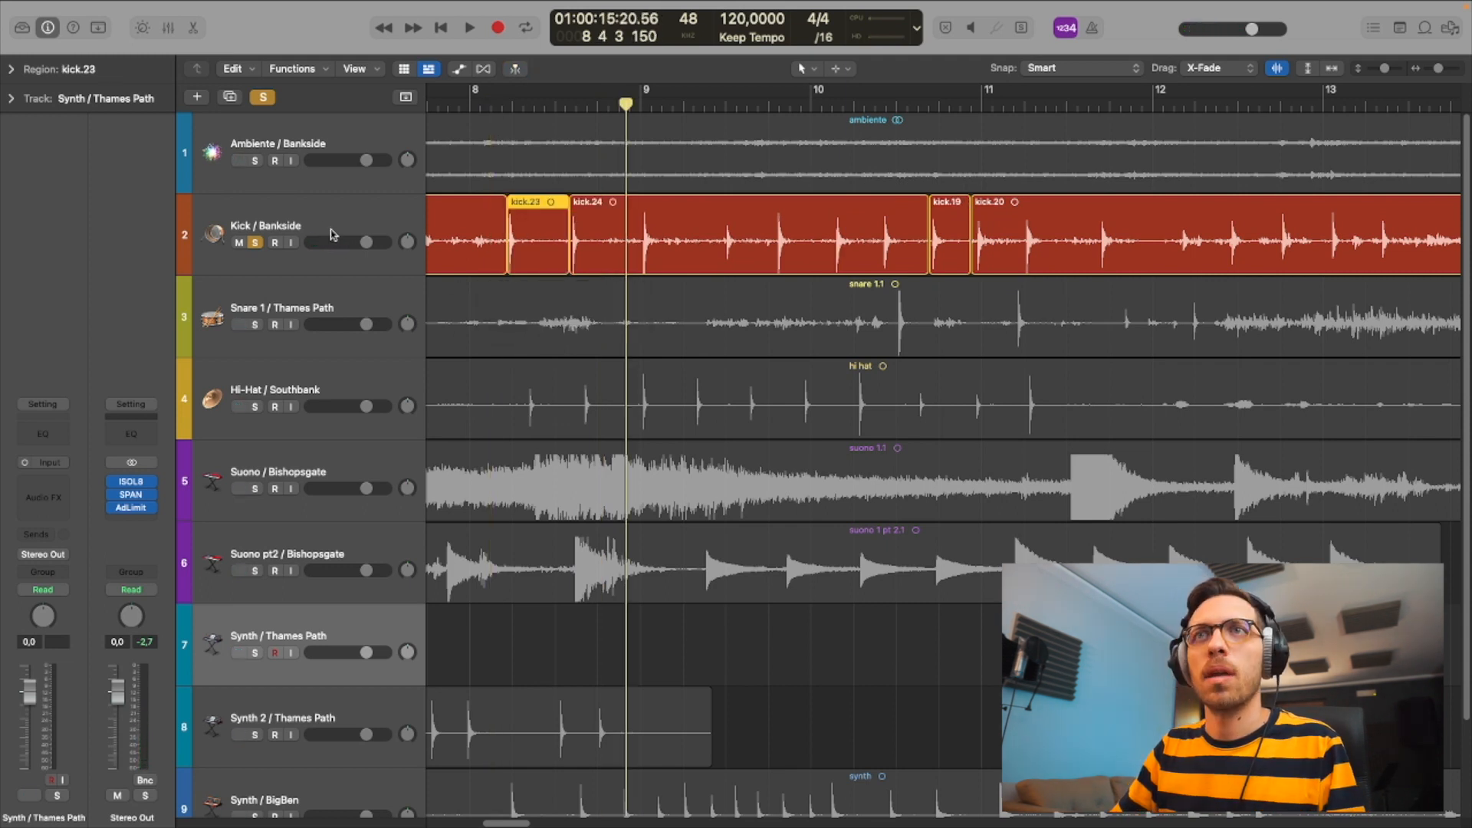
# - Duplicate the Kick / Bankside track twice and place one isolated kick hit on each new track at bar 1
pyautogui.click(331, 230)
pyautogui.click(230, 97)
pyautogui.click(230, 98)
pyautogui.moveTo(949, 249); pyautogui.dragTo(430, 342)
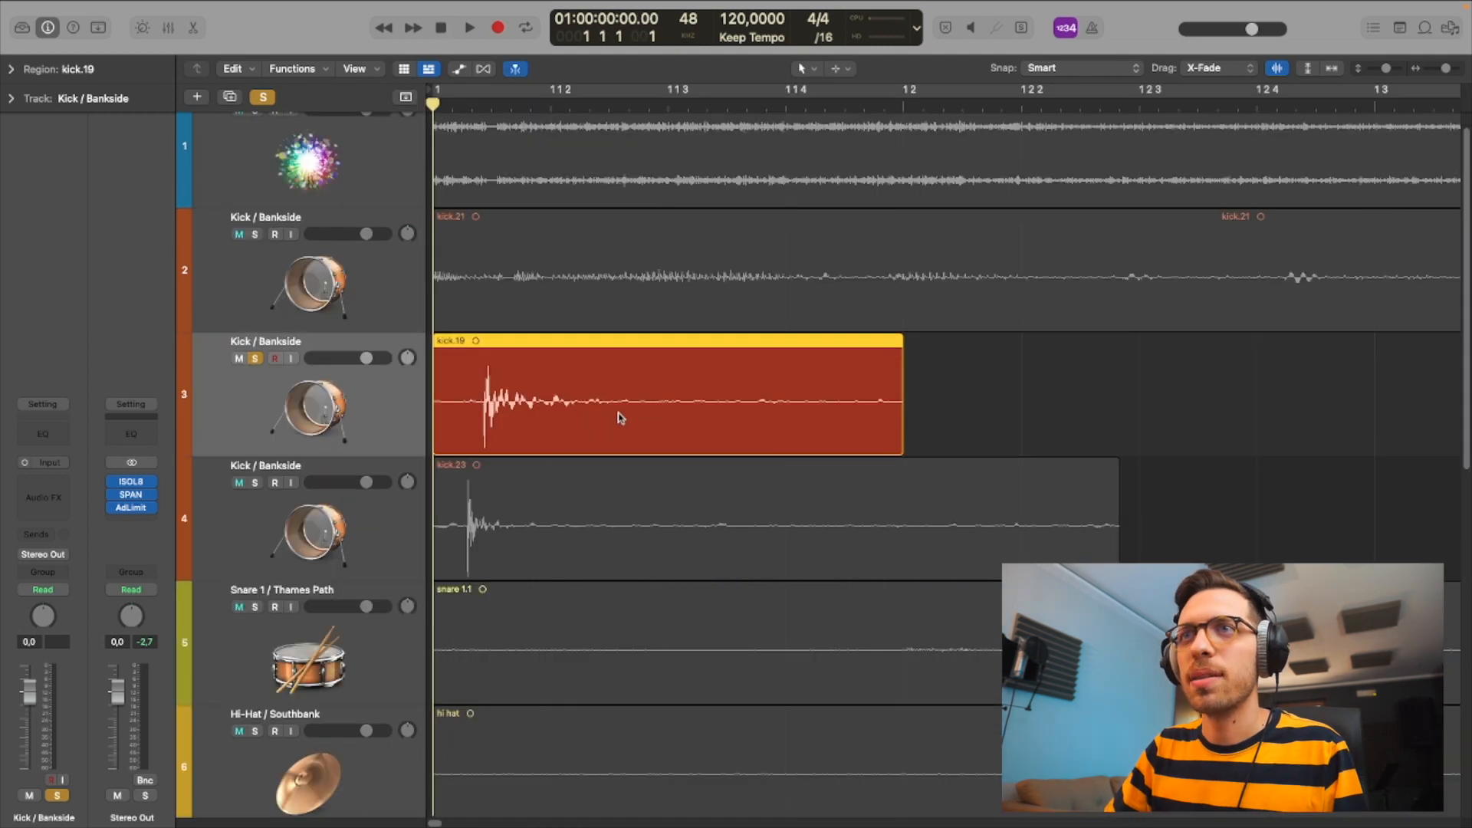
# - Tighten the track 3 kick region around its hit, starting at bar 1, and fade out its tail
pyautogui.moveTo(435, 437); pyautogui.dragTo(473, 456)
pyautogui.moveTo(476, 353); pyautogui.dragTo(437, 354)
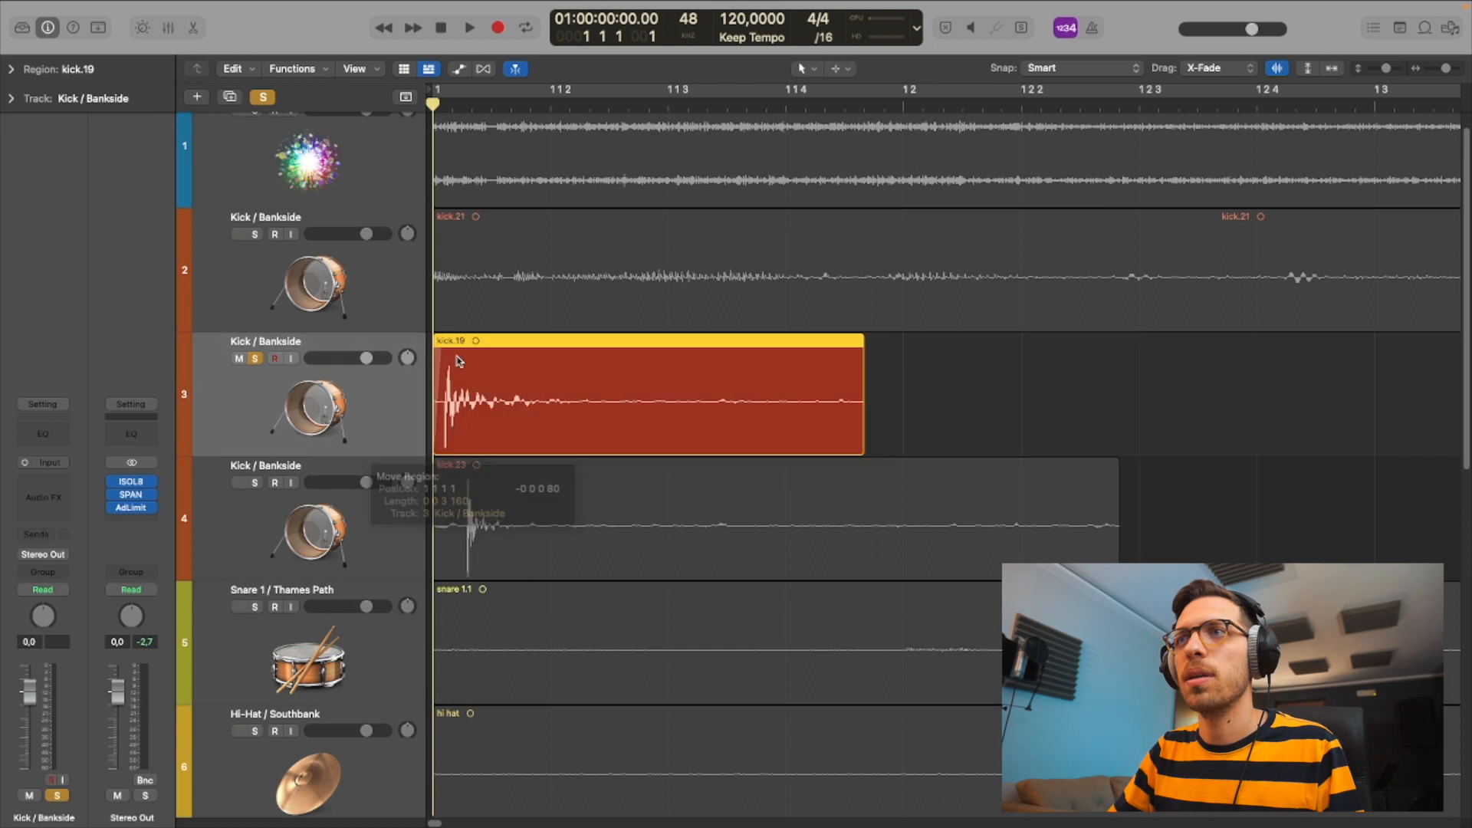
pyautogui.moveTo(862, 441); pyautogui.dragTo(675, 445)
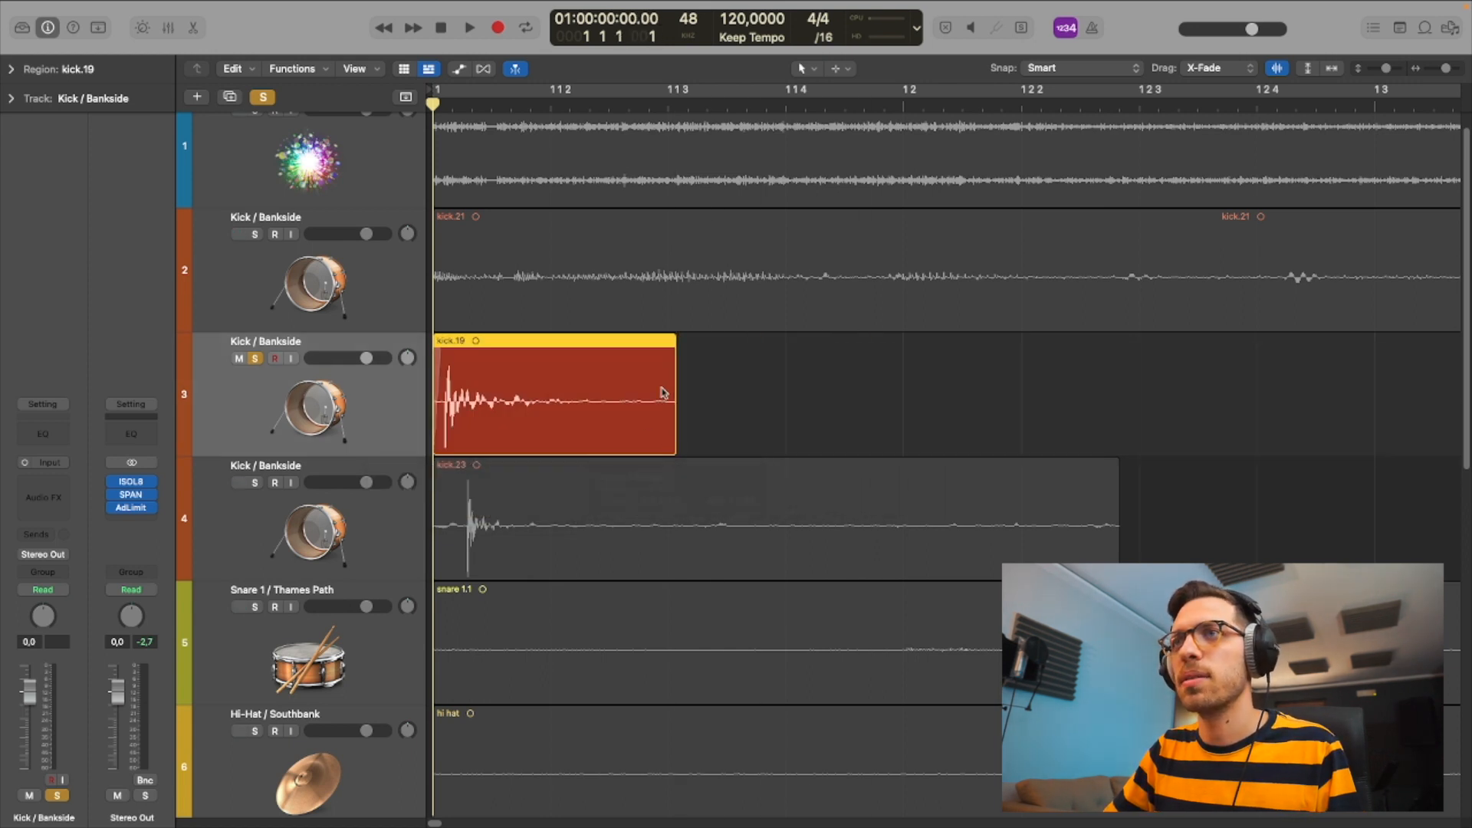
pyautogui.moveTo(672, 362); pyautogui.dragTo(532, 354)
pyautogui.press('space')
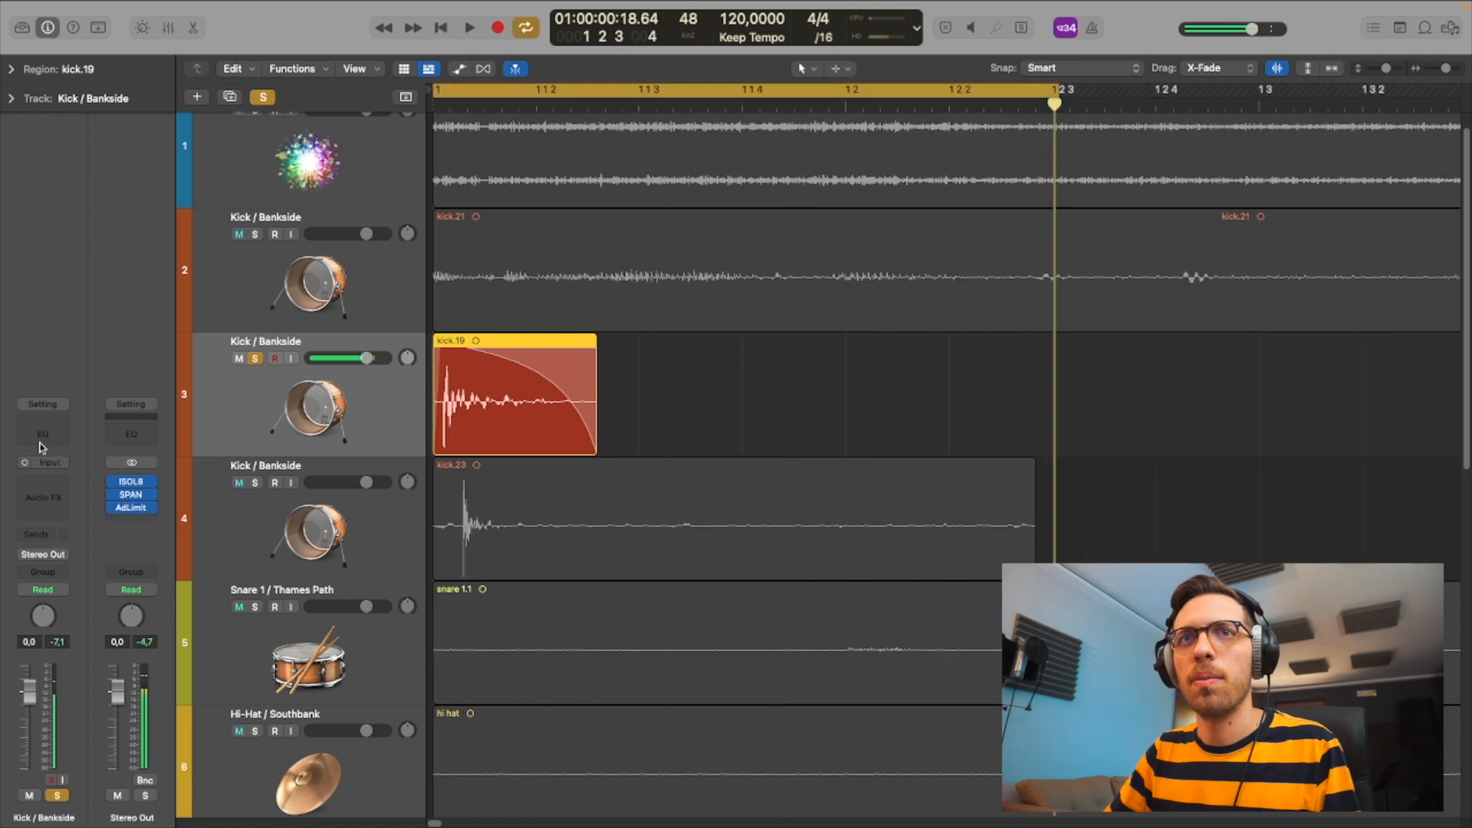
# - Add a Channel EQ to kick track 3 with a 12 dB/Oct high cut at about 950 Hz
pyautogui.click(43, 433)
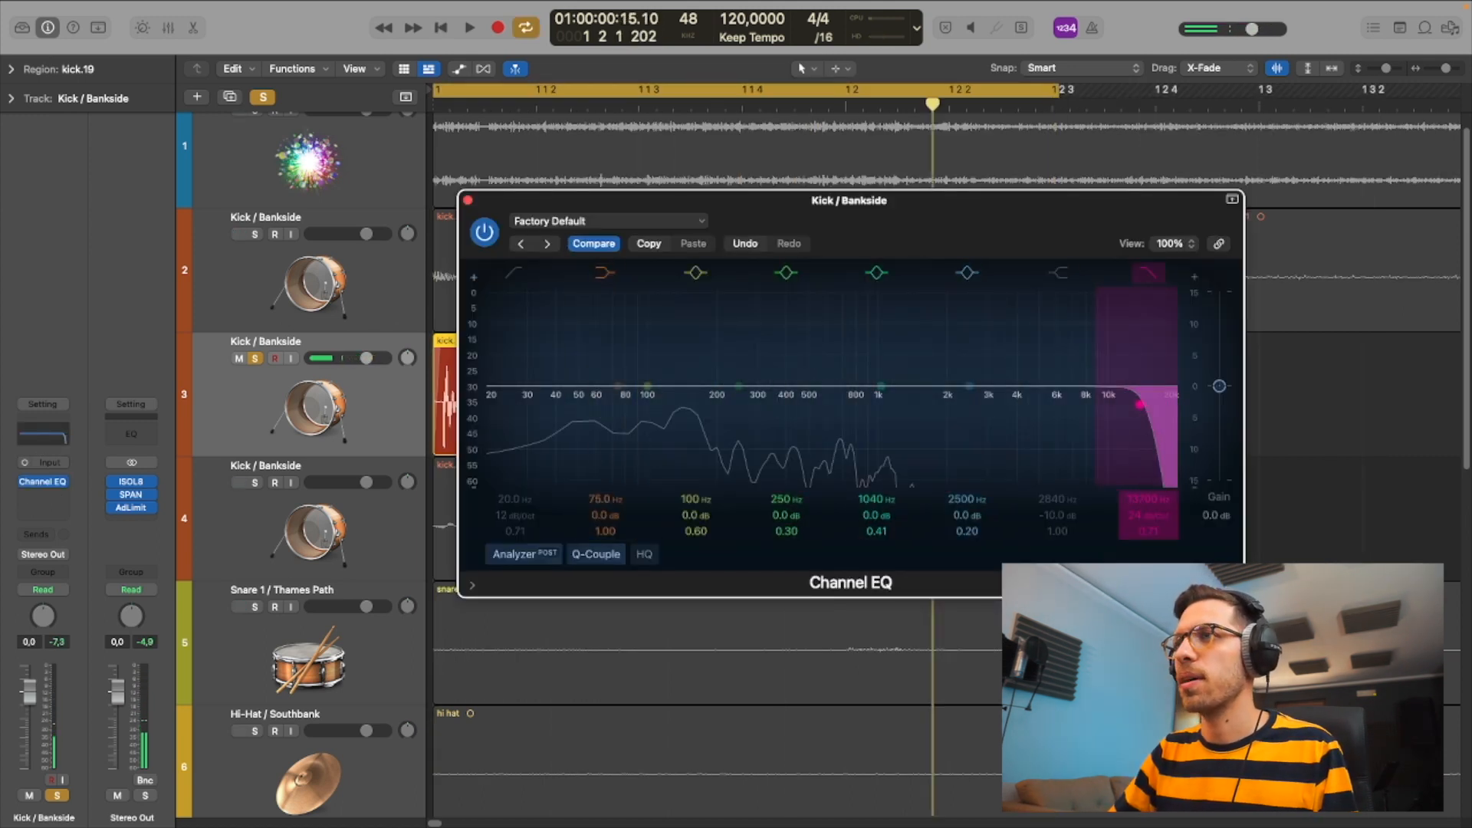
pyautogui.moveTo(1140, 404); pyautogui.dragTo(883, 404)
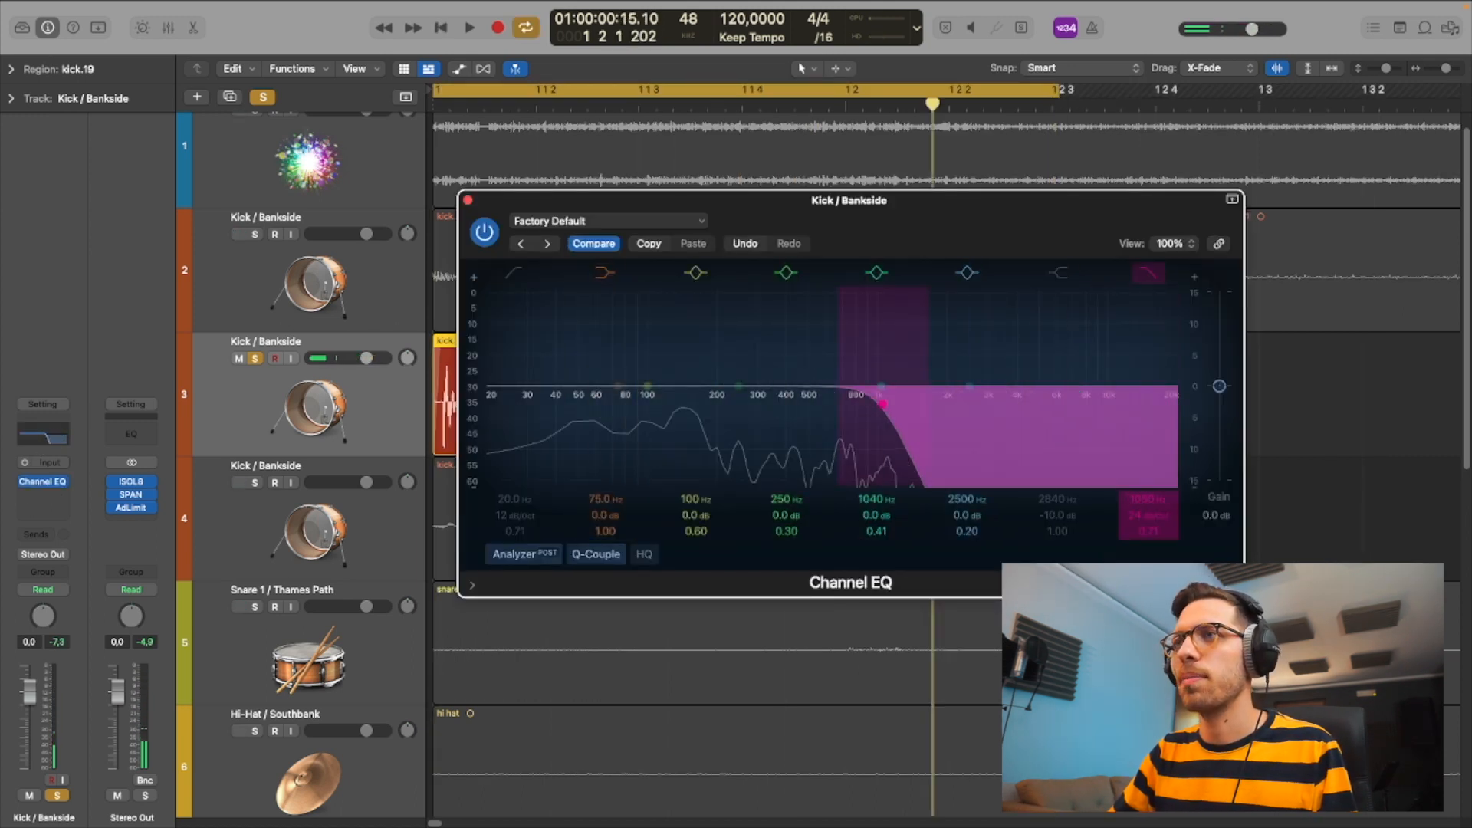
pyautogui.press('space')
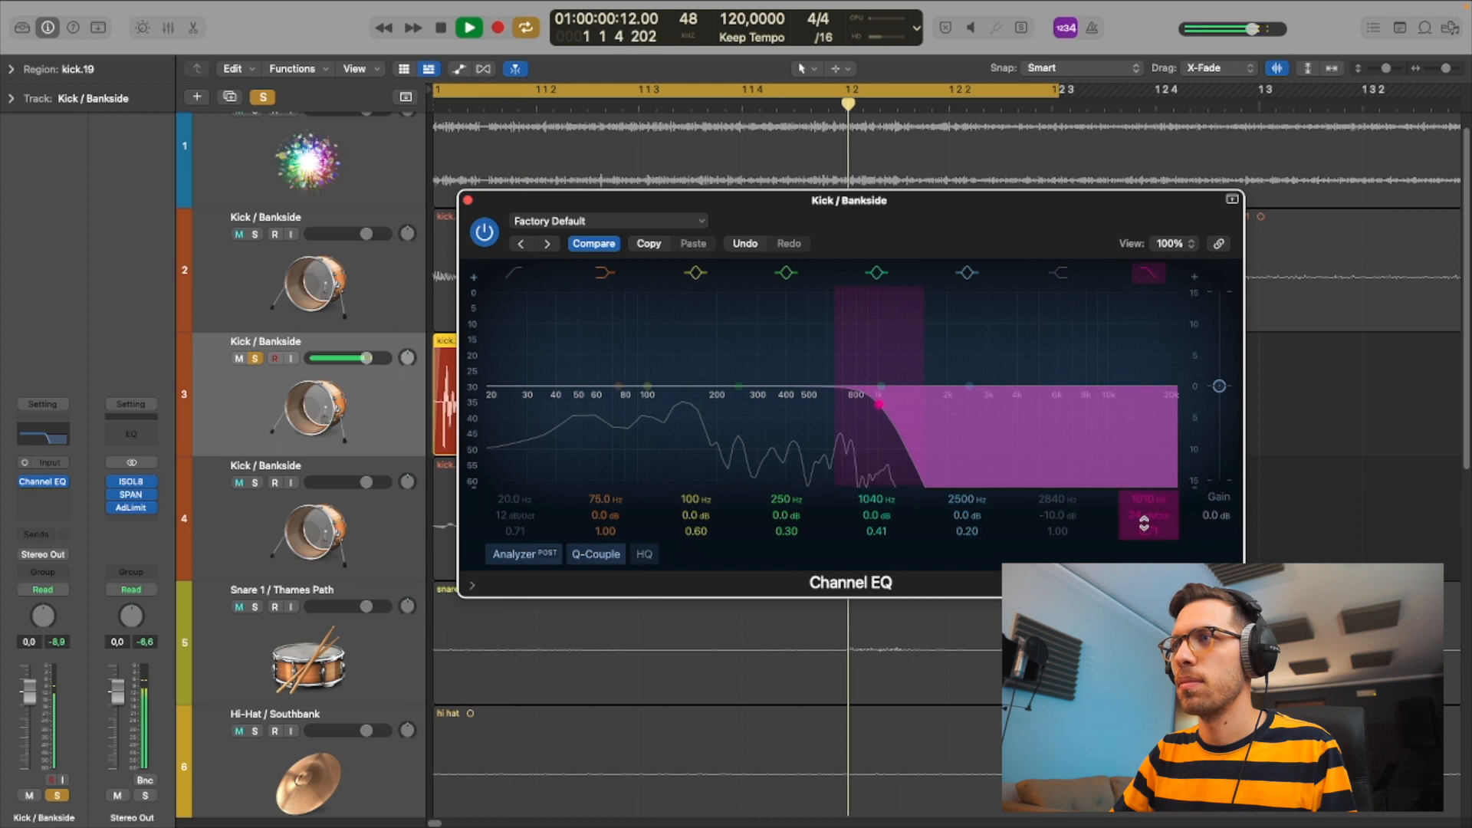
pyautogui.moveTo(1139, 501); pyautogui.dragTo(1140, 529)
pyautogui.moveTo(878, 404); pyautogui.dragTo(873, 393)
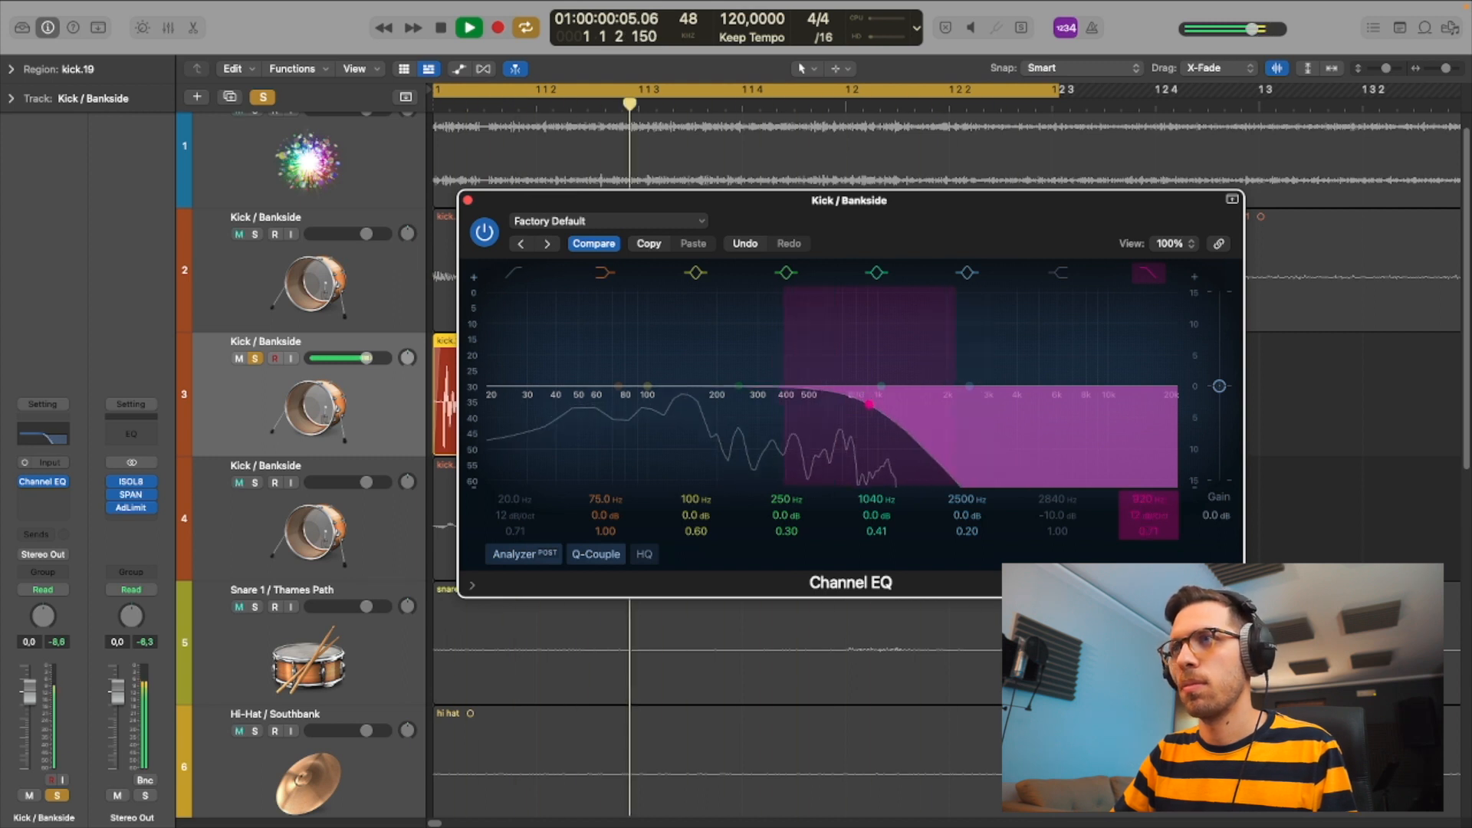
# - Enable the low-cut filter in the track 3 Channel EQ, adjust it during playback and close the EQ
pyautogui.click(514, 273)
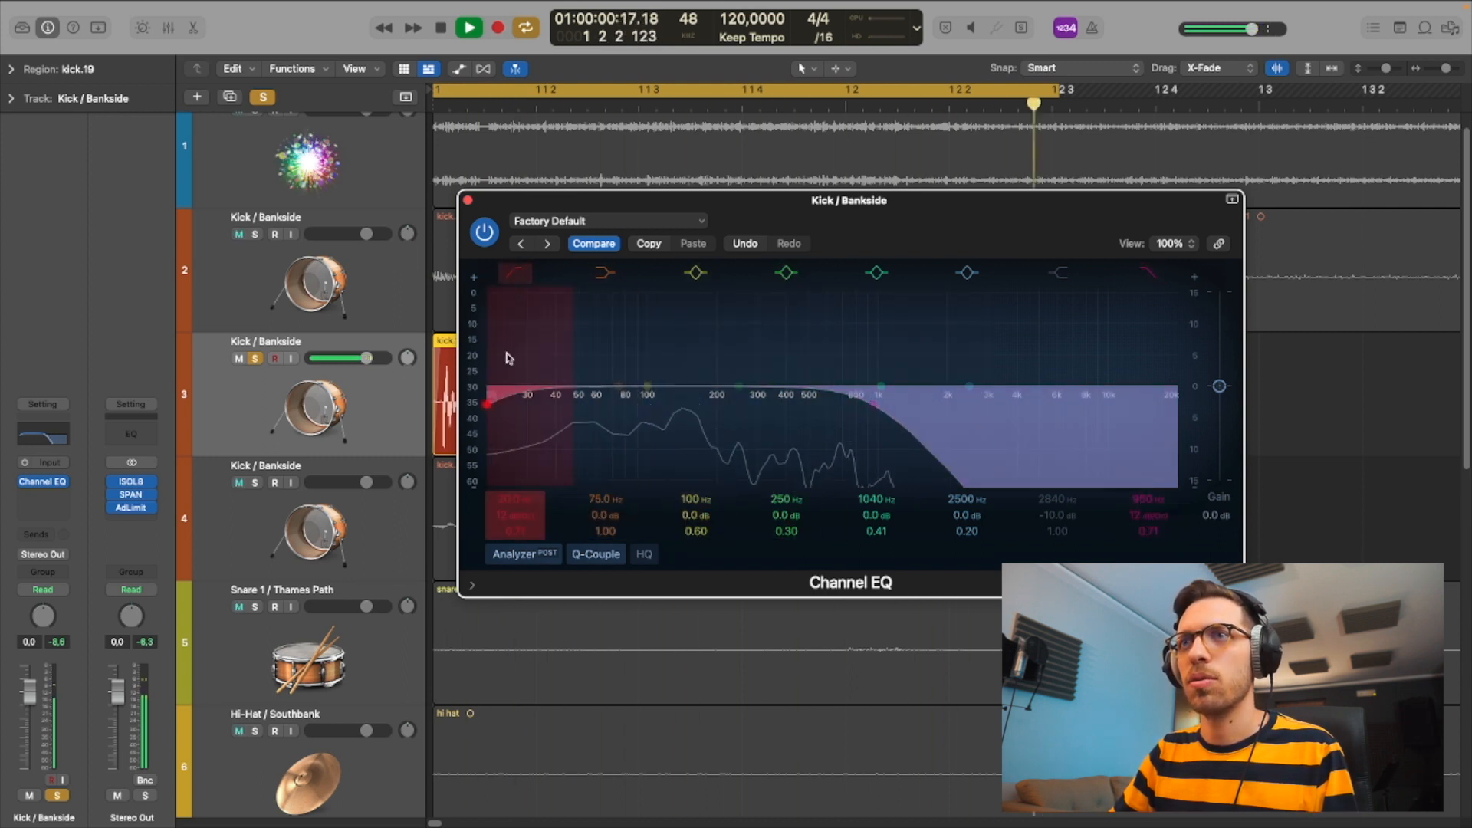
pyautogui.moveTo(507, 358); pyautogui.dragTo(541, 479)
pyautogui.press('space')
pyautogui.click(467, 200)
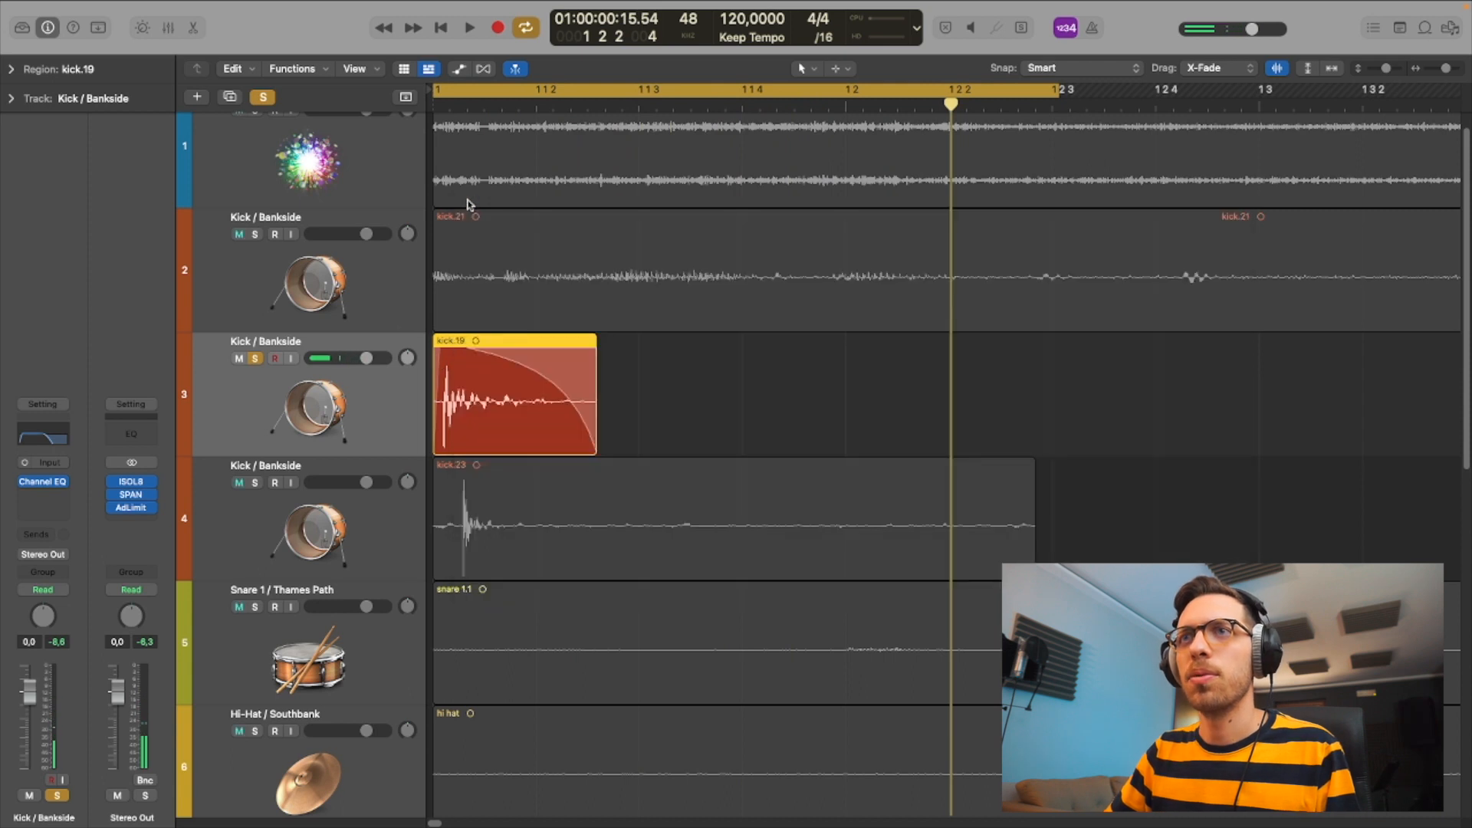
# - Solo kick track 4 instead of track 3, align its trimmed hit to bar 1 and fade out its tail
pyautogui.click(256, 359)
pyautogui.click(256, 483)
pyautogui.scroll(10, 439, 430)
pyautogui.scroll(-1, 440, 430)
pyautogui.moveTo(767, 487); pyautogui.dragTo(511, 485)
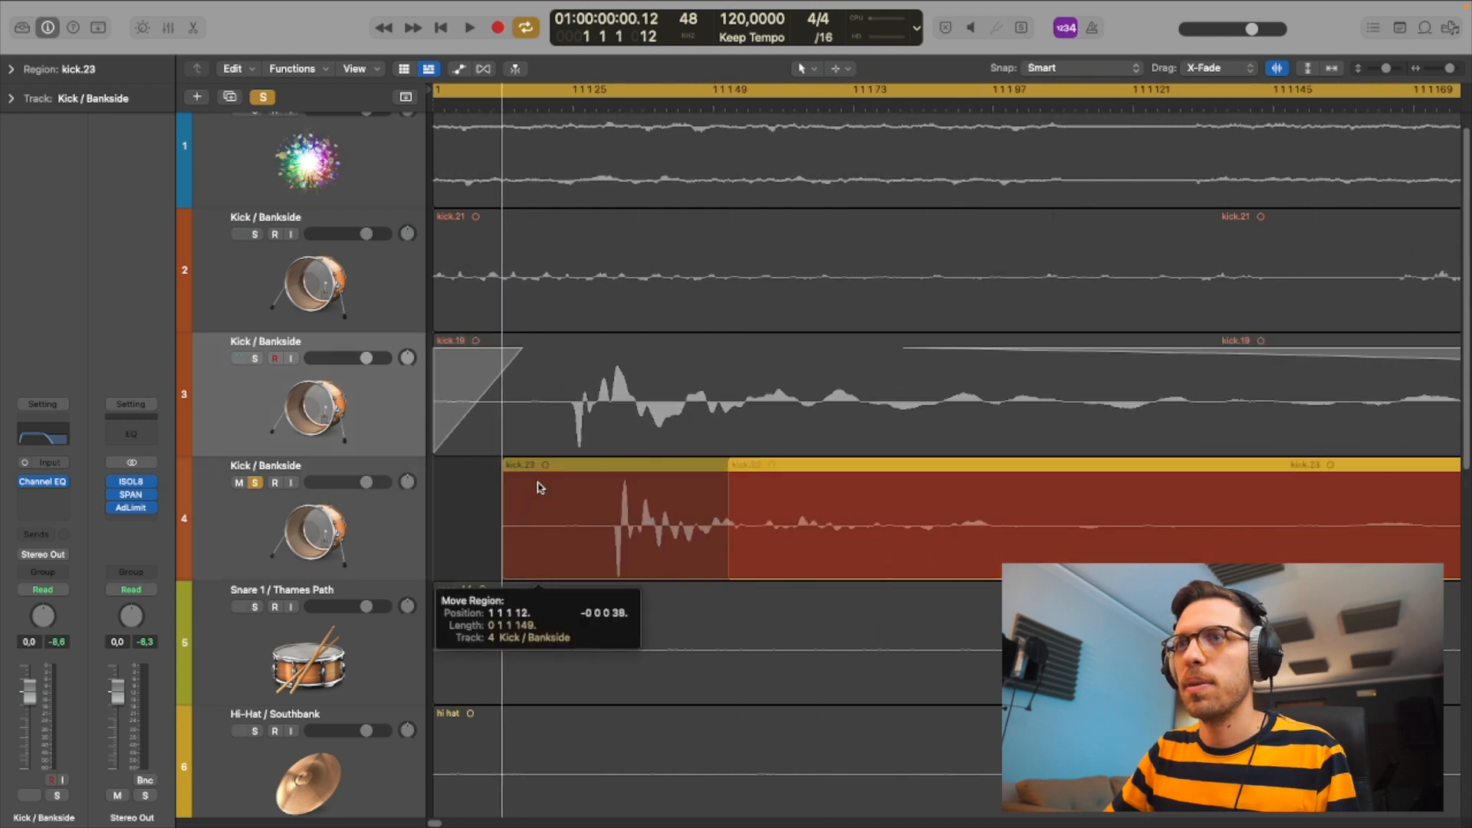
pyautogui.scroll(3, 511, 484)
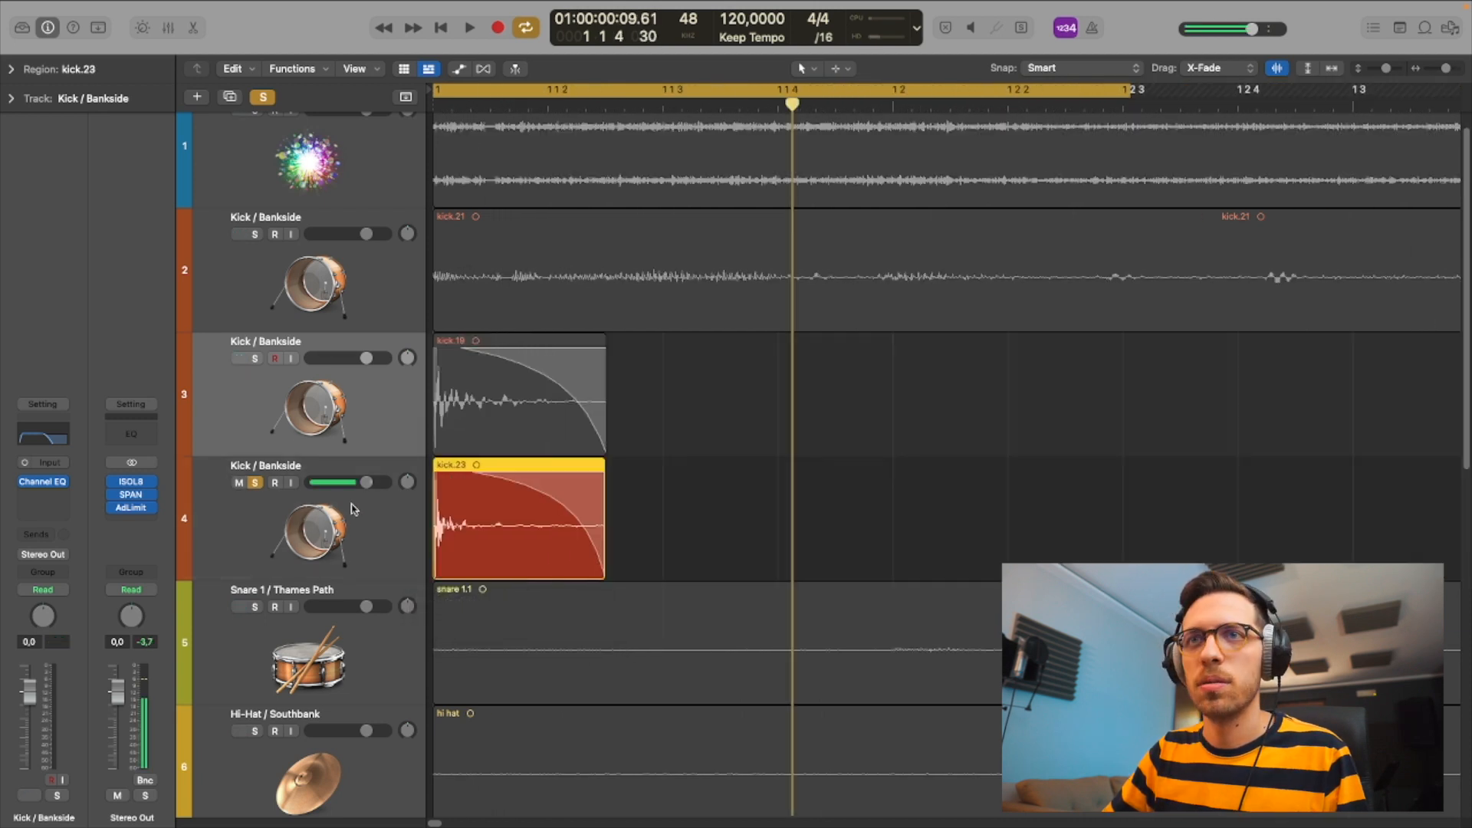
# - Add a Channel EQ to kick track 4
pyautogui.click(303, 545)
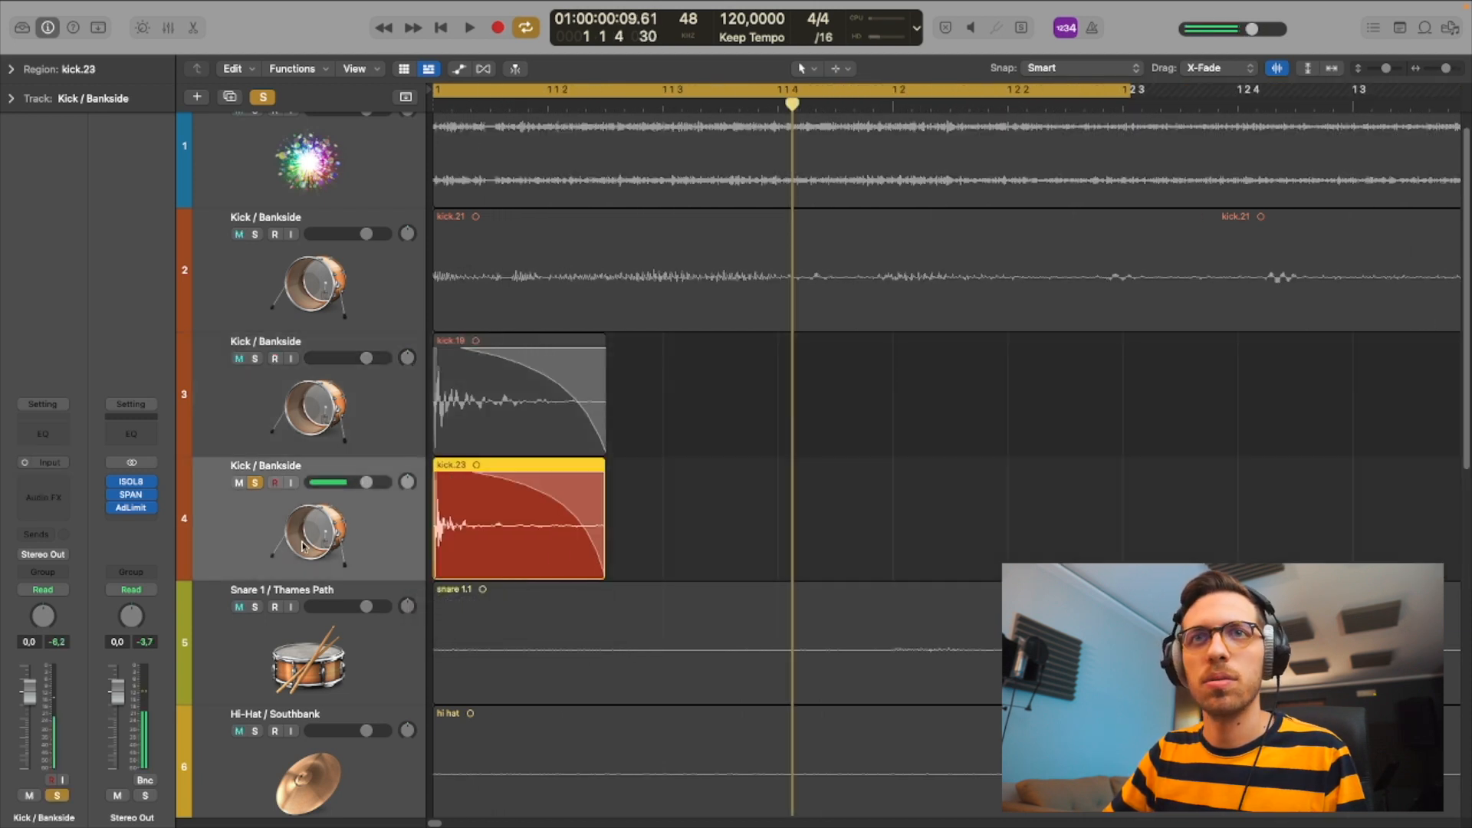
pyautogui.click(45, 442)
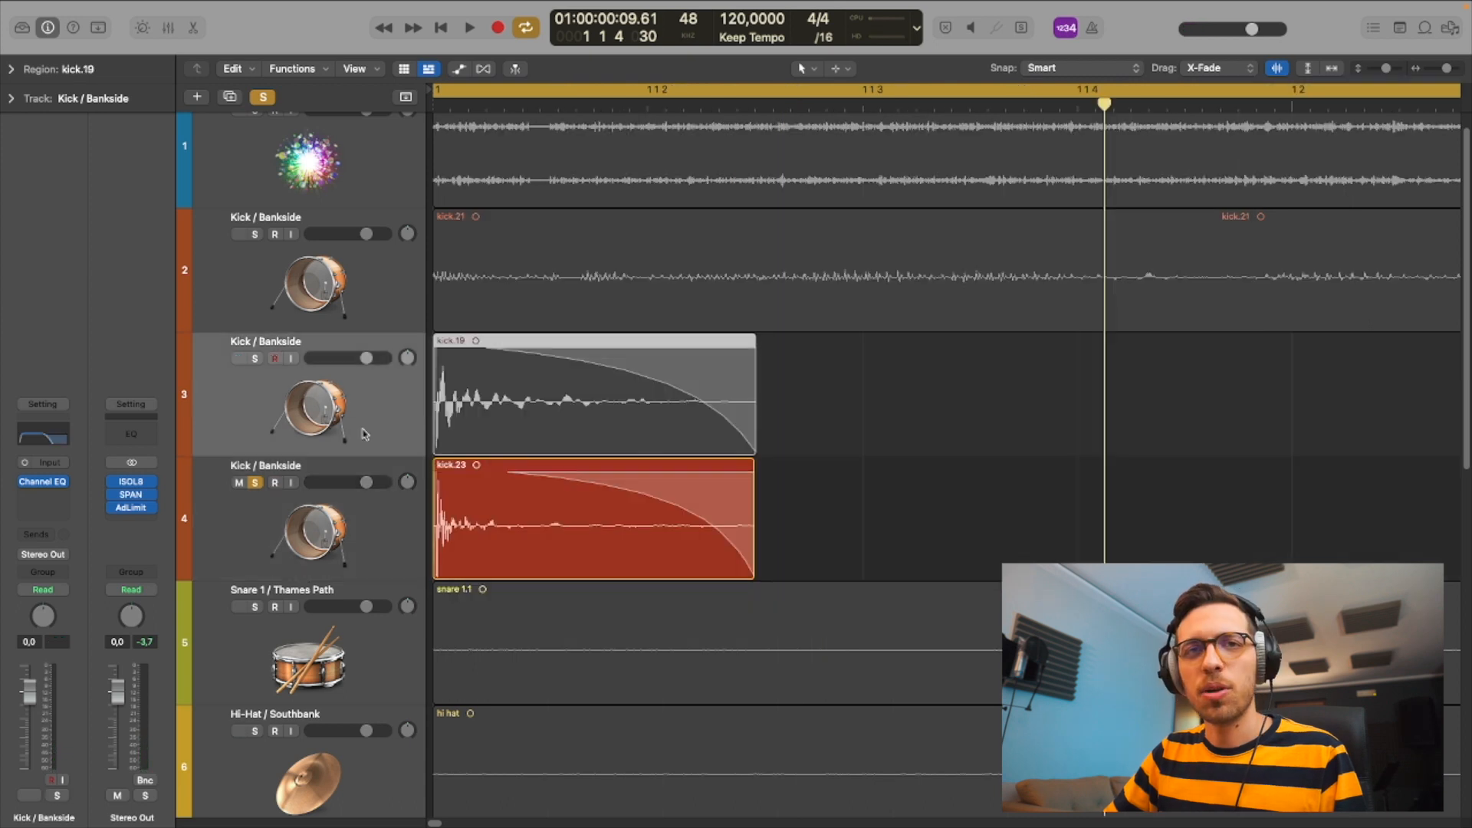
# - Compare the two kick hits by playing track 3 and track 4 soloed one at a time
pyautogui.click(255, 358)
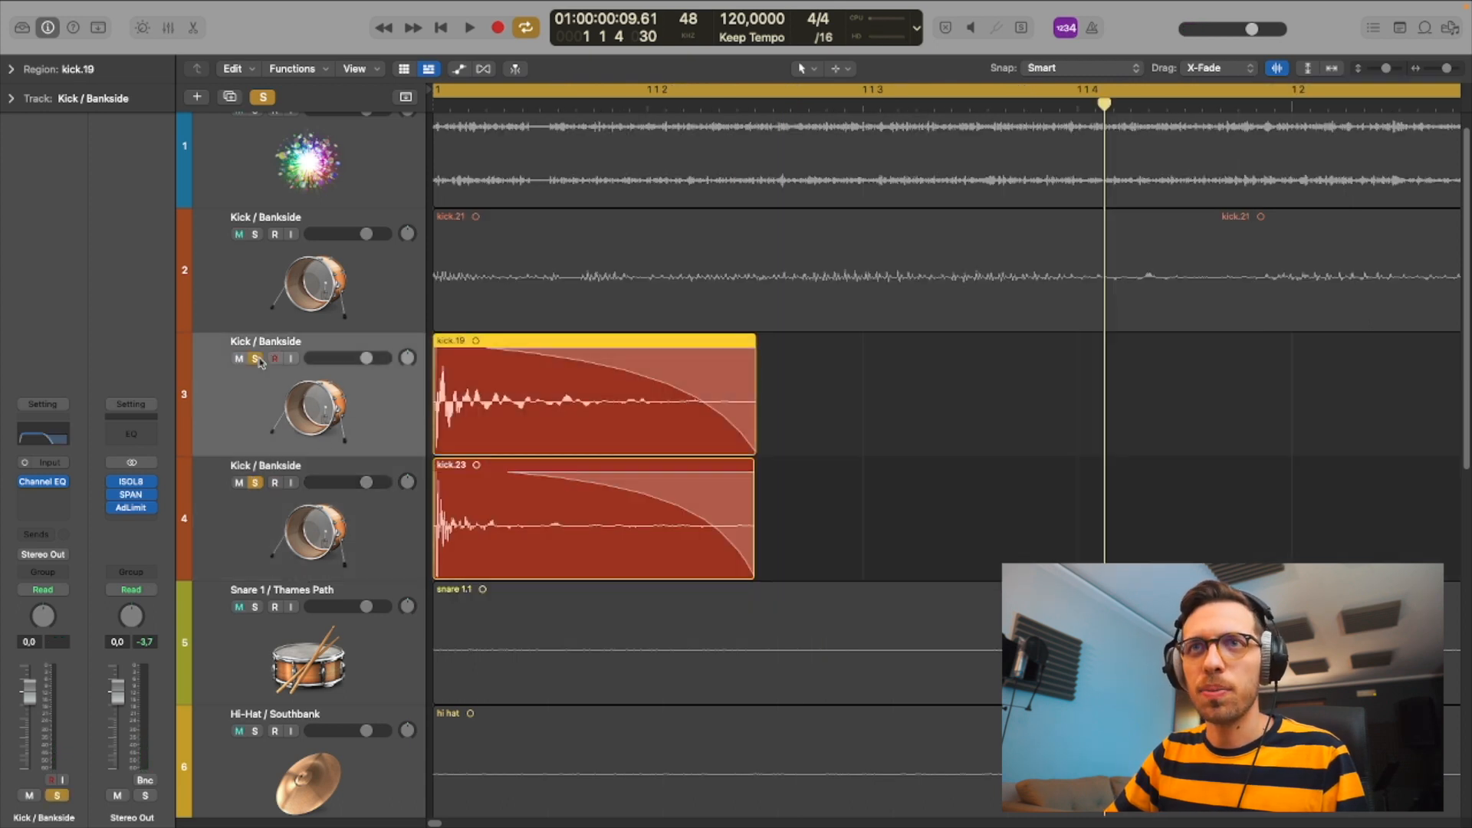
pyautogui.click(256, 482)
pyautogui.press('space')
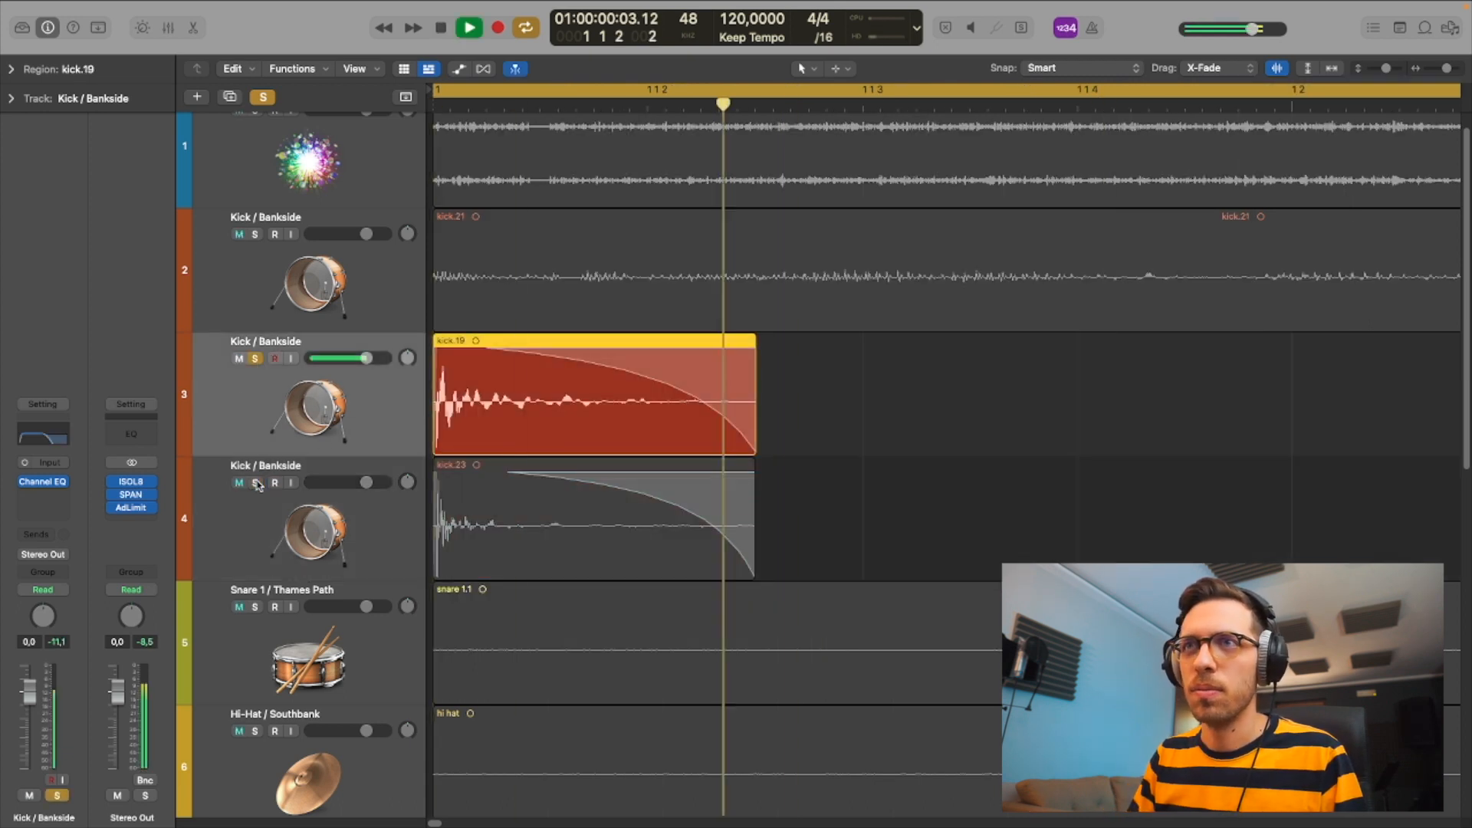
pyautogui.click(255, 359)
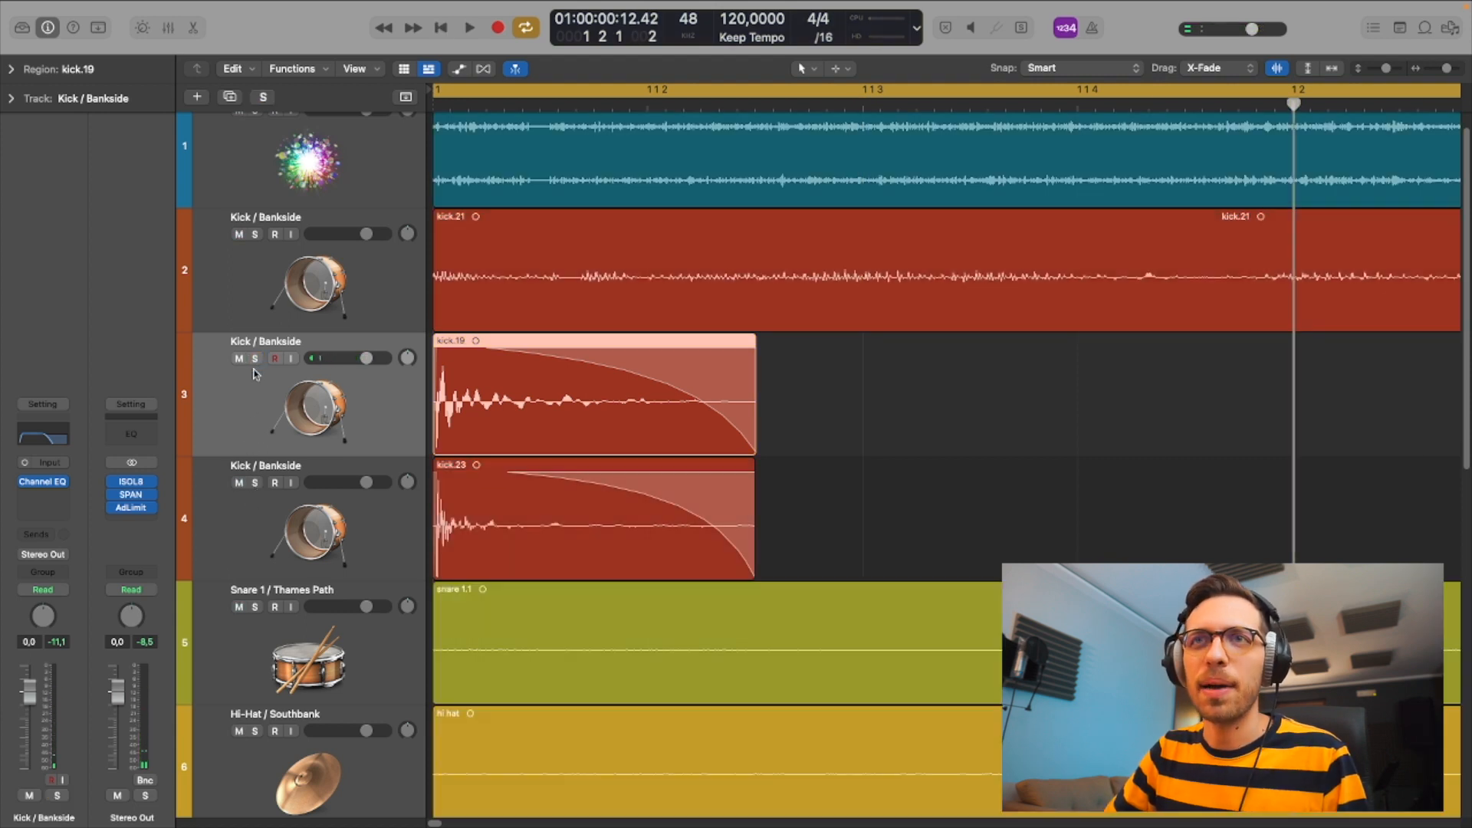
pyautogui.click(256, 482)
pyautogui.press('space')
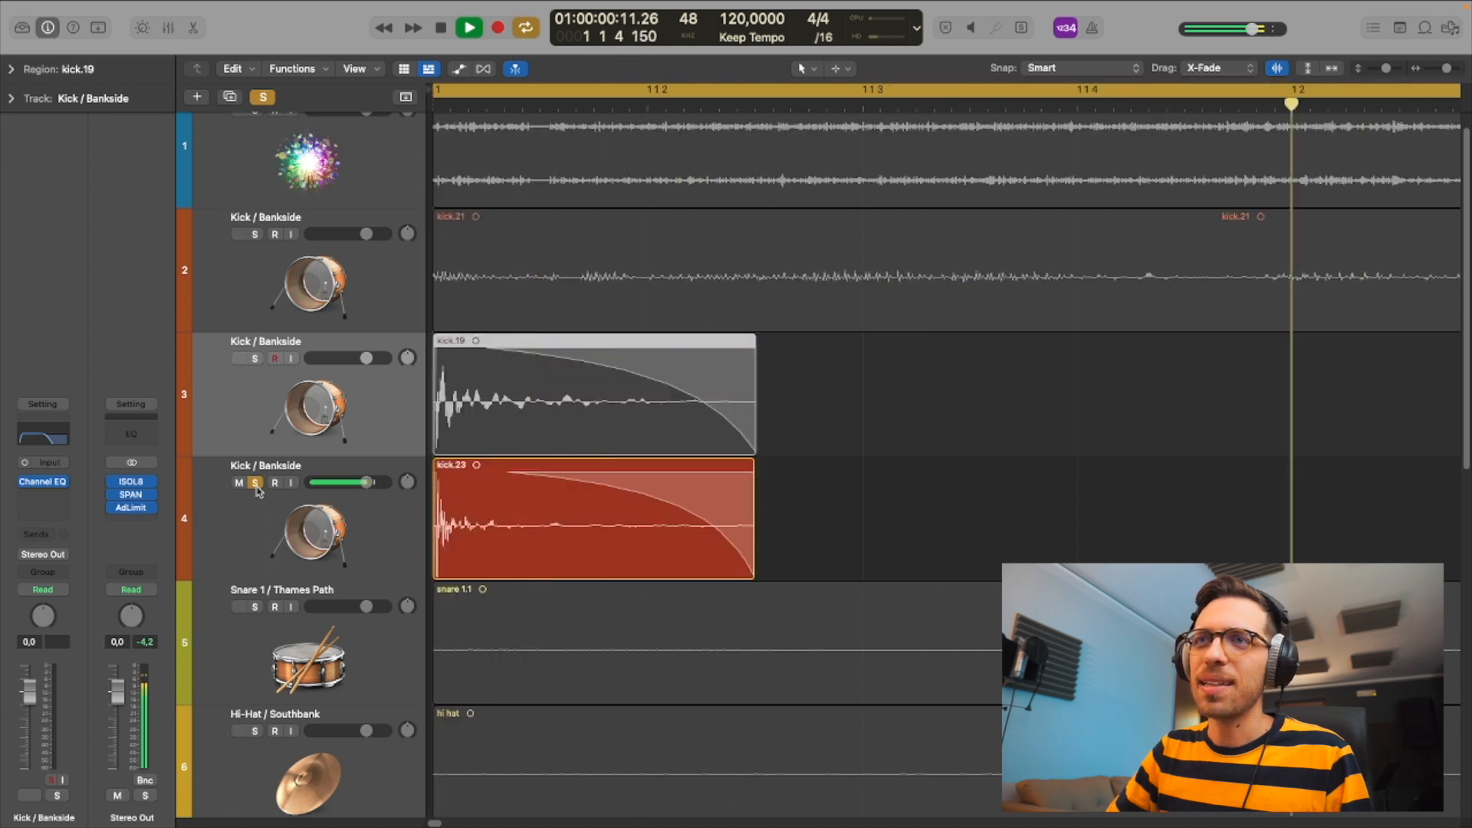
pyautogui.press('space')
# - Listen to kick tracks 3 and 4 soloed together as a layered kick
pyautogui.click(258, 519)
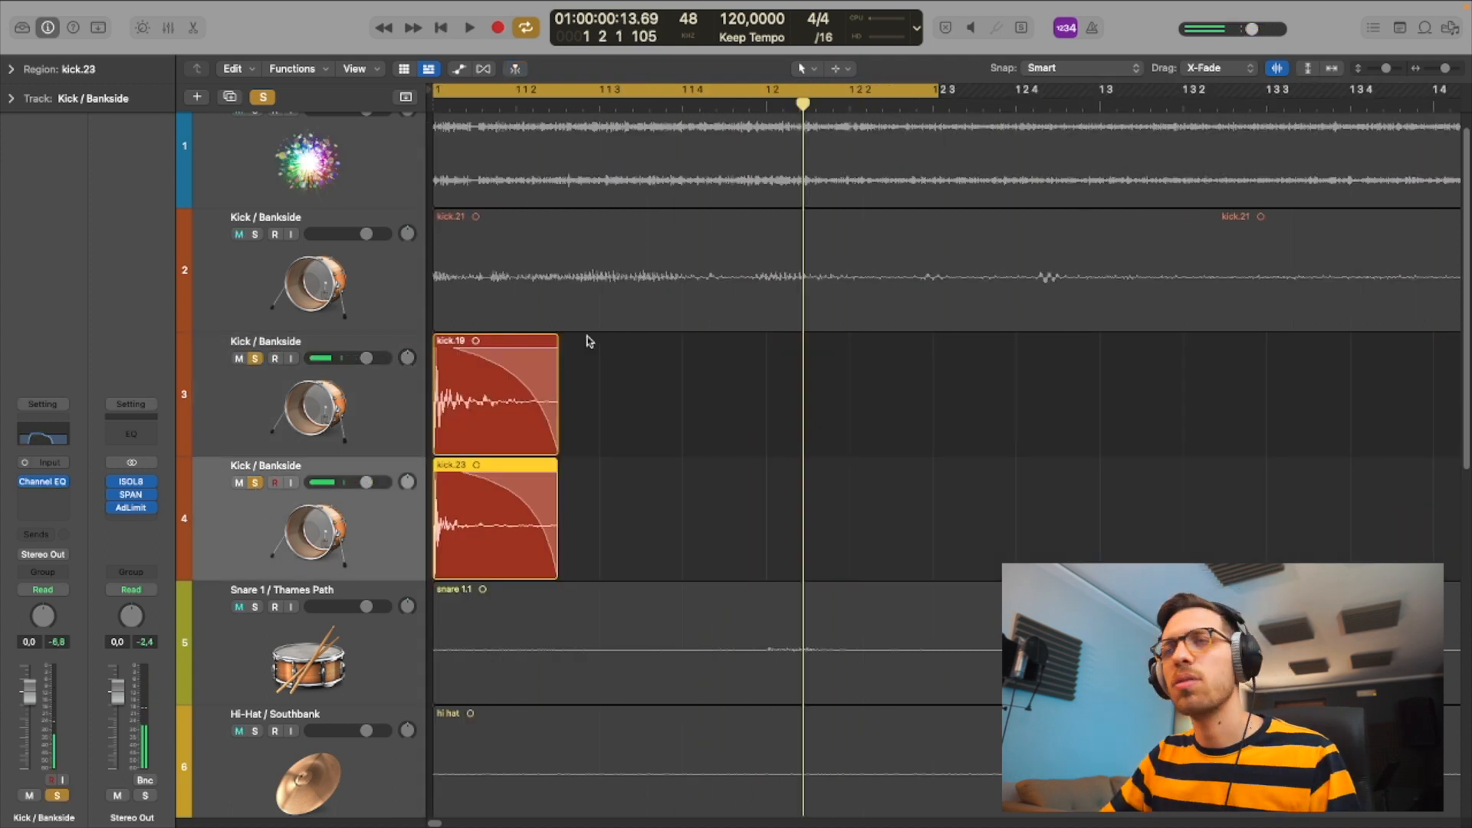
pyautogui.press('space')
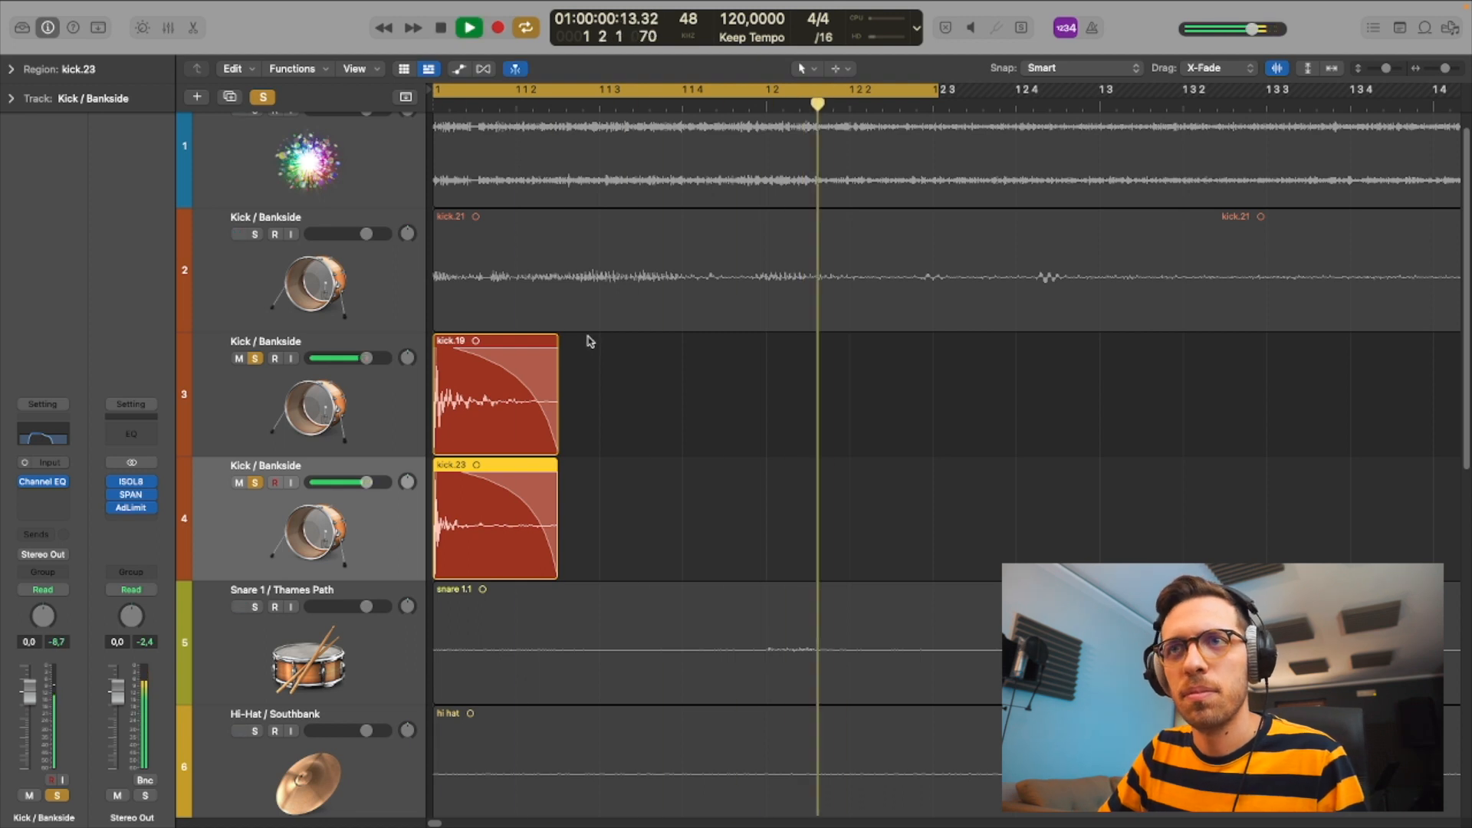
pyautogui.press('space')
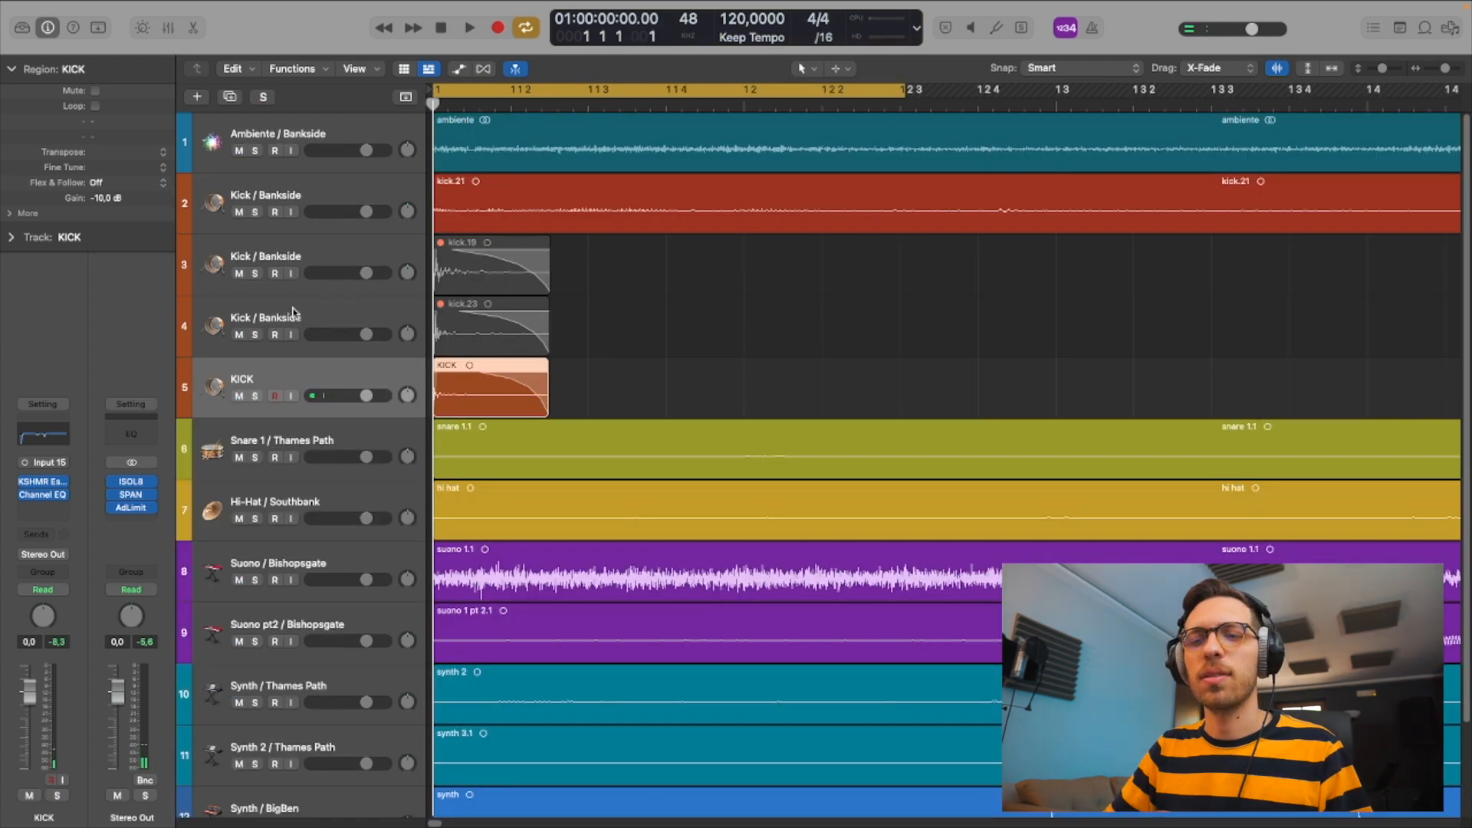
# - Hide the three Kick / Bankside source tracks and turn off cycle playback
pyautogui.press('h')
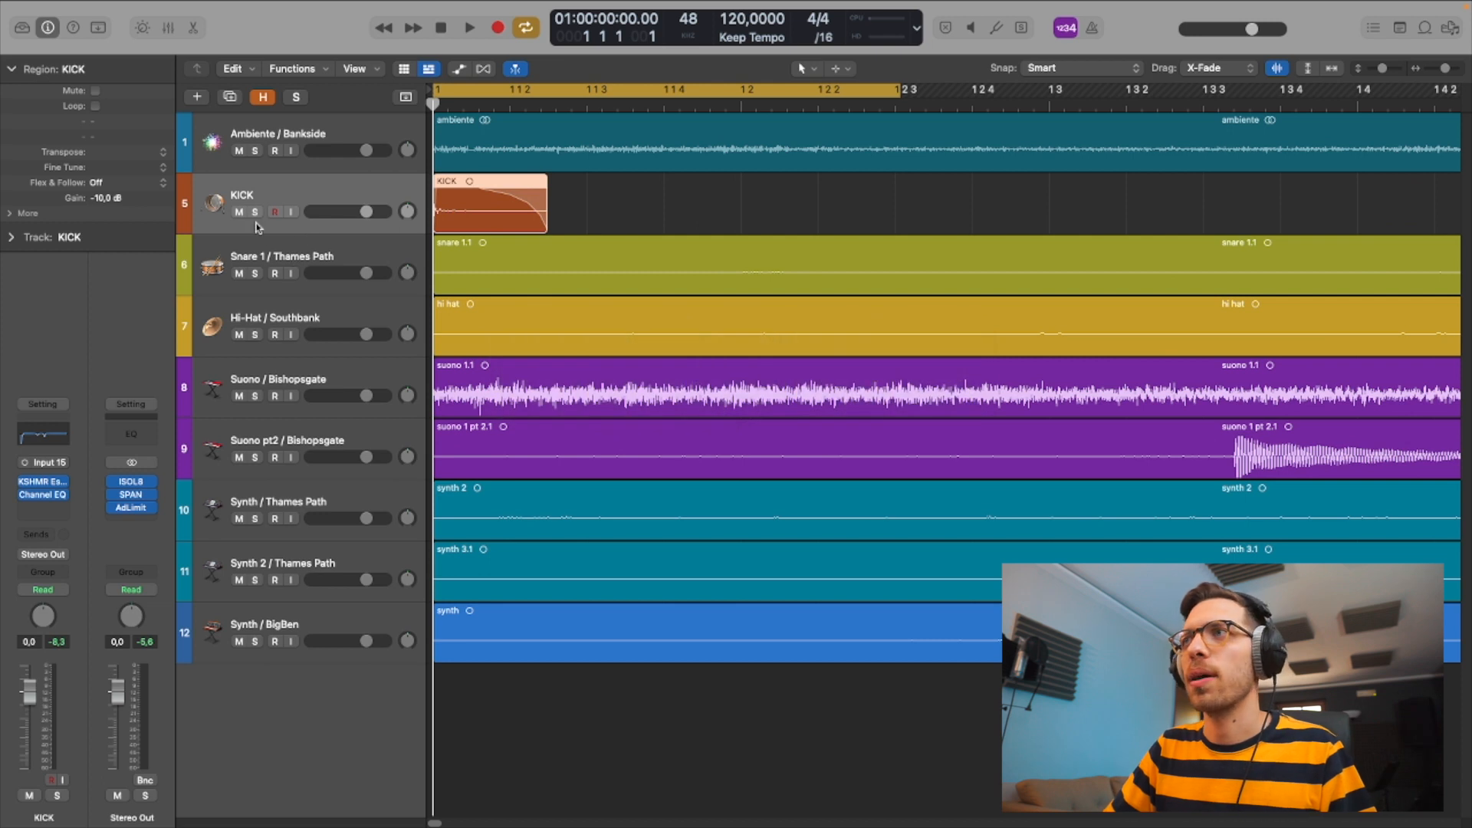
pyautogui.press('c')
# - Solo the Snare 1 / Thames Path track and listen to its recording from about bar 13 to bar 25
pyautogui.click(247, 282)
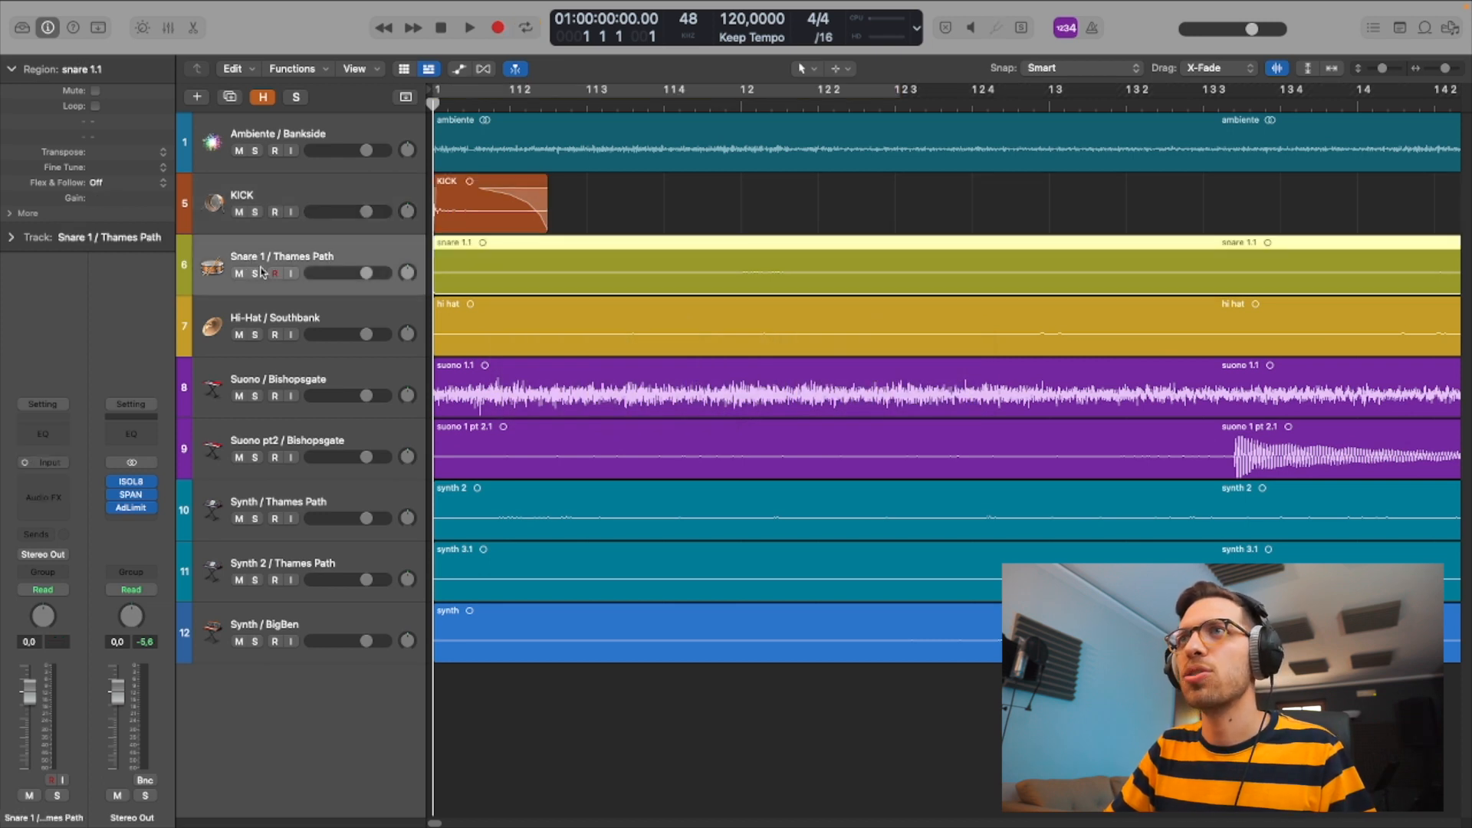
pyautogui.click(256, 274)
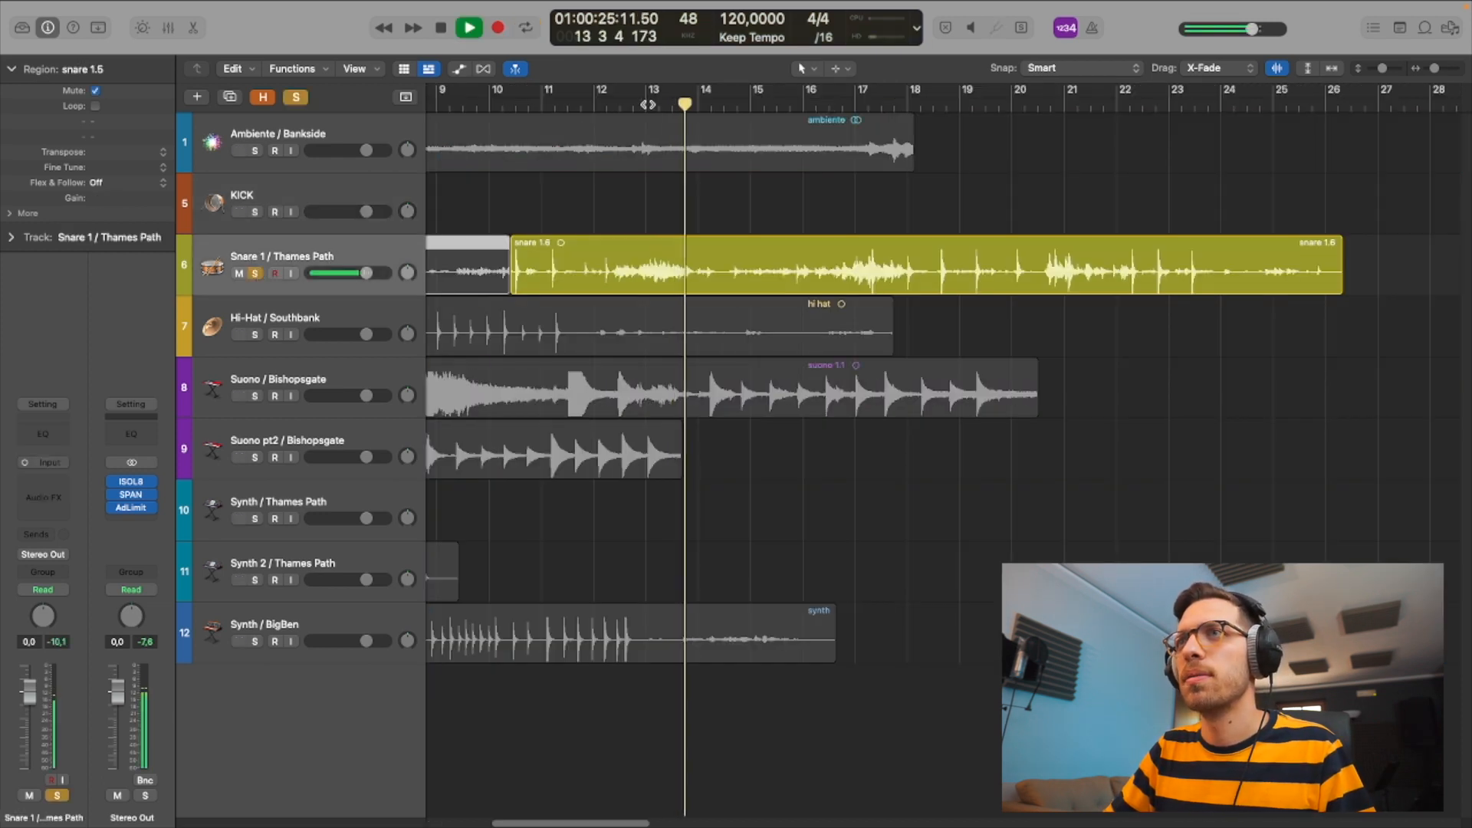
pyautogui.moveTo(687, 105); pyautogui.dragTo(702, 135)
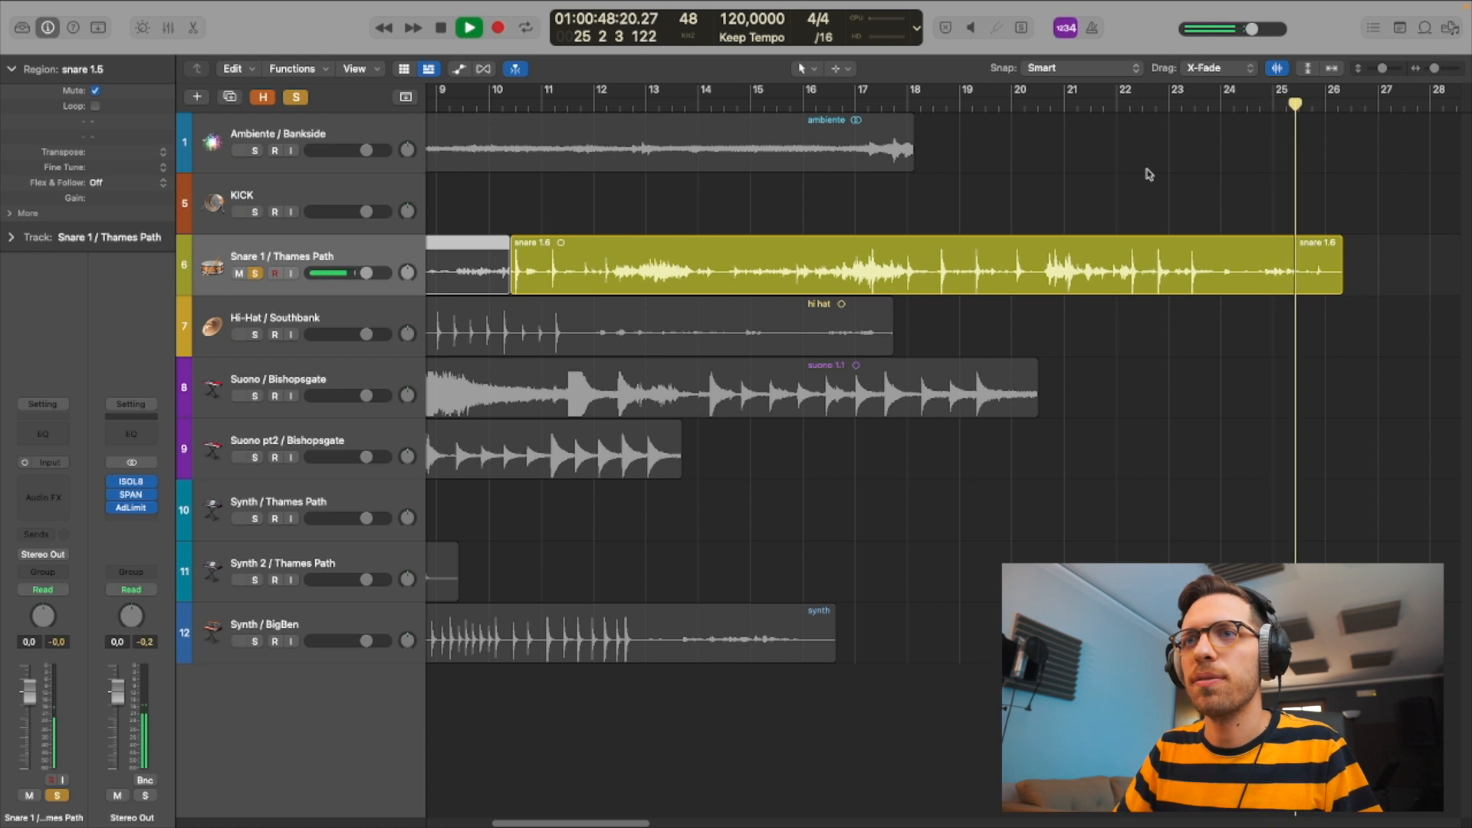
pyautogui.press('space')
pyautogui.press('super+Right')
pyautogui.press('super+Left')
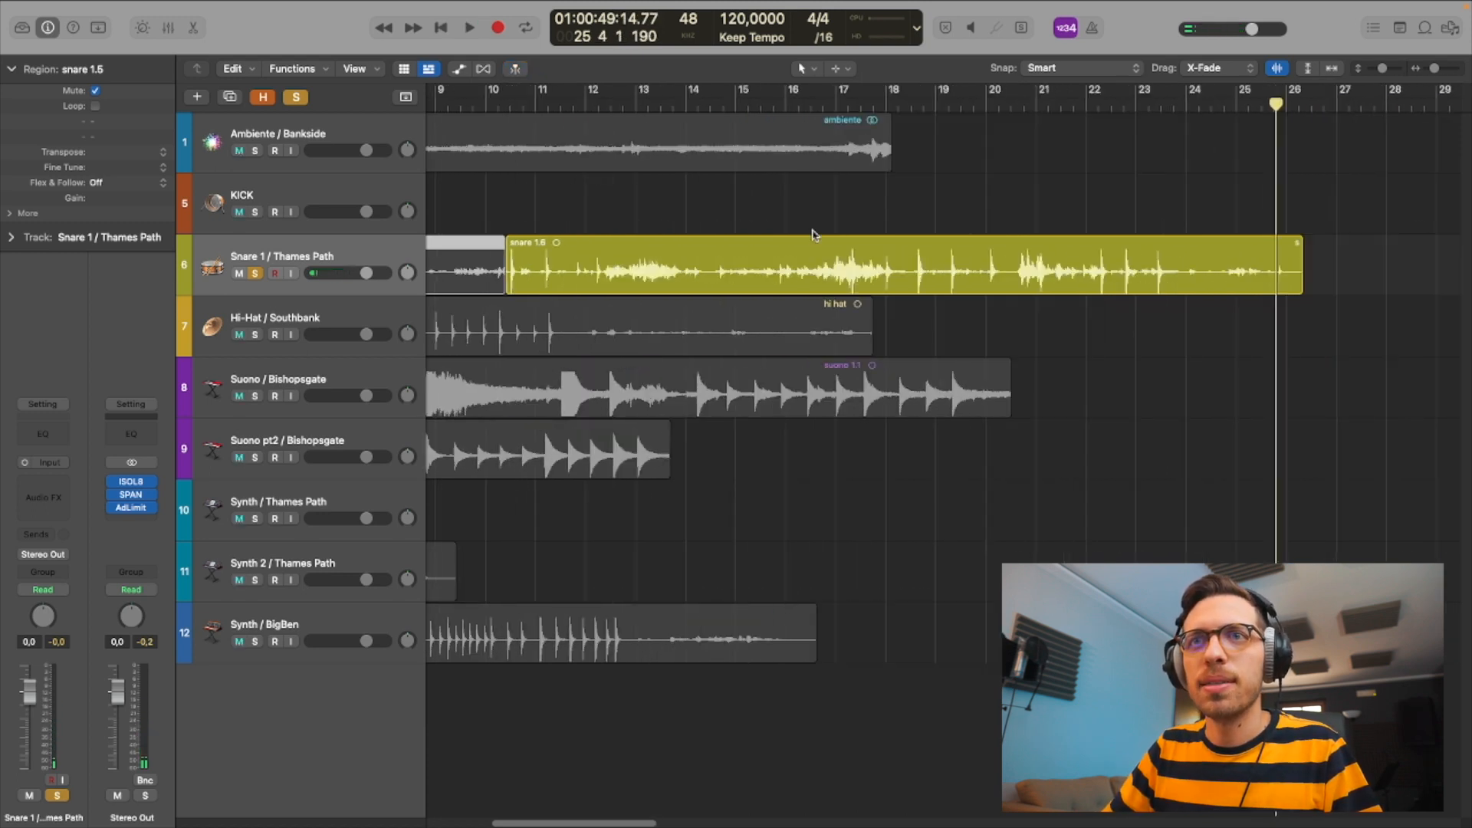
# - Solo Synth 2 / Thames Path instead of the snare and play its recording from the start
pyautogui.press('Return')
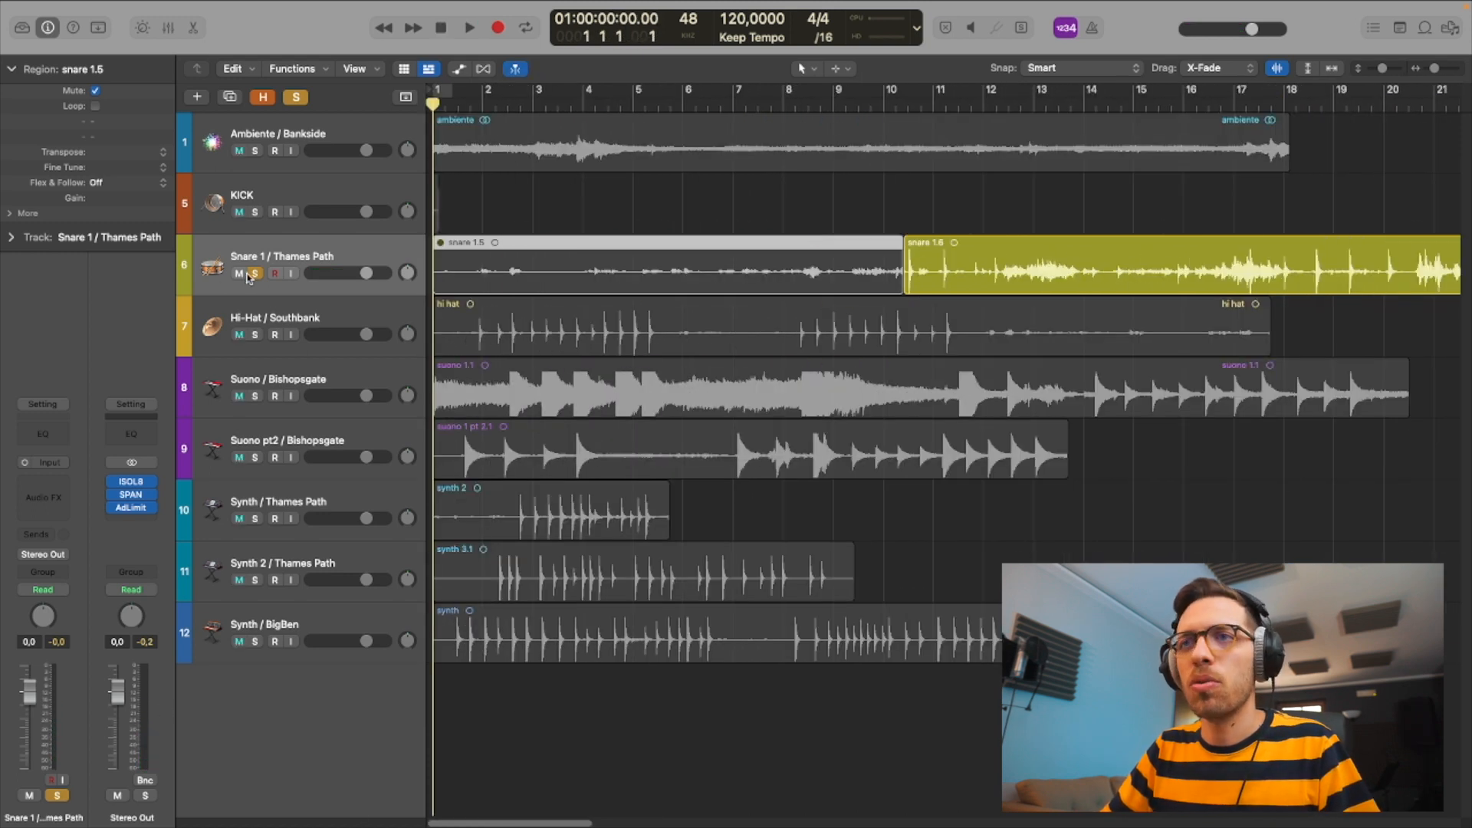
pyautogui.click(254, 274)
pyautogui.click(256, 580)
pyautogui.press('space')
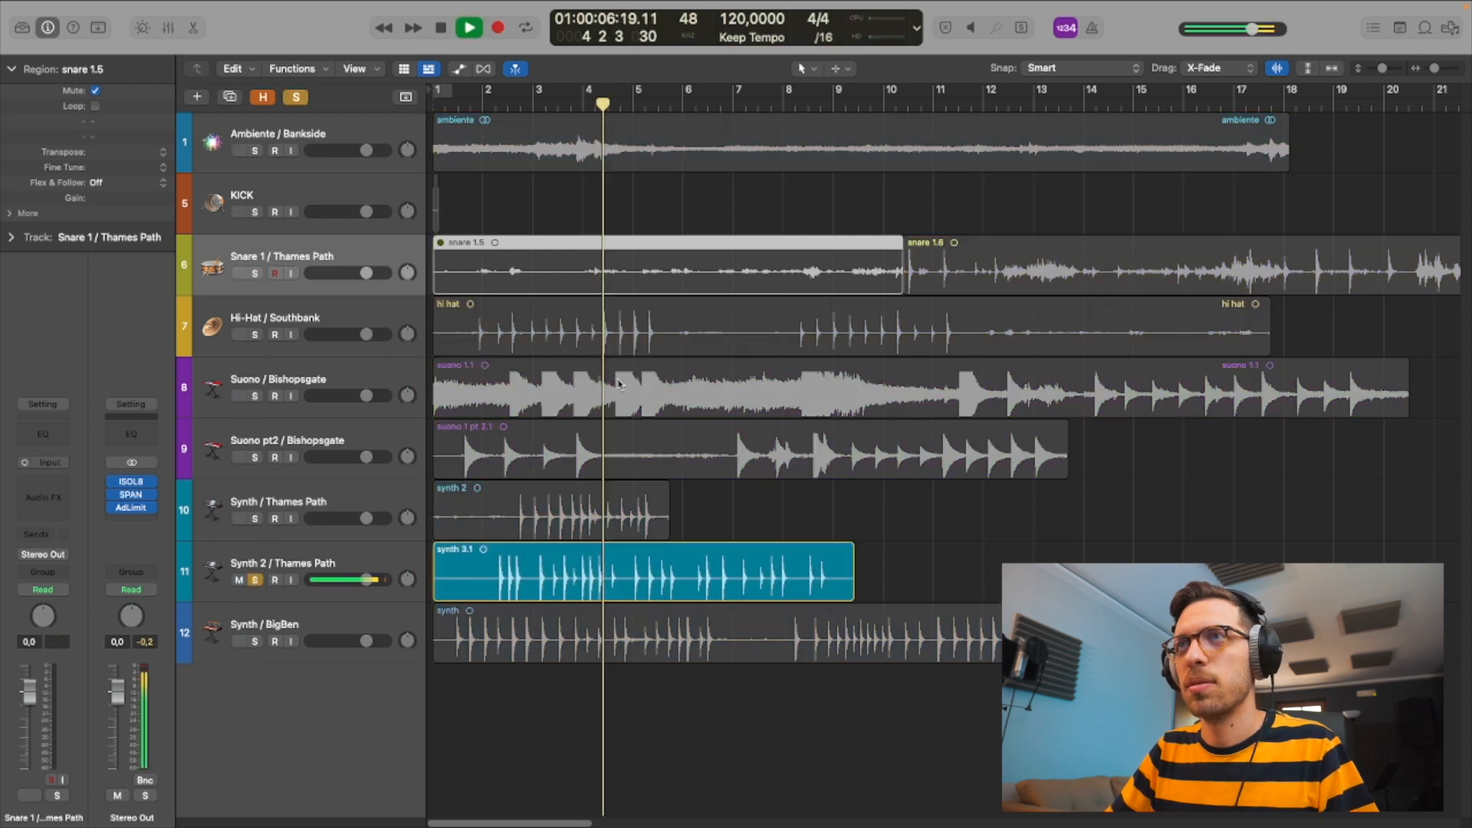
pyautogui.press('space')
# - Split the Synth 2 / Thames Path hit from 5 1 2 1 to 5 2 2 1 into its own region
pyautogui.press('super+Right')
pyautogui.press('super+Right')
pyautogui.press('super+Right')
pyautogui.press('super+Right')
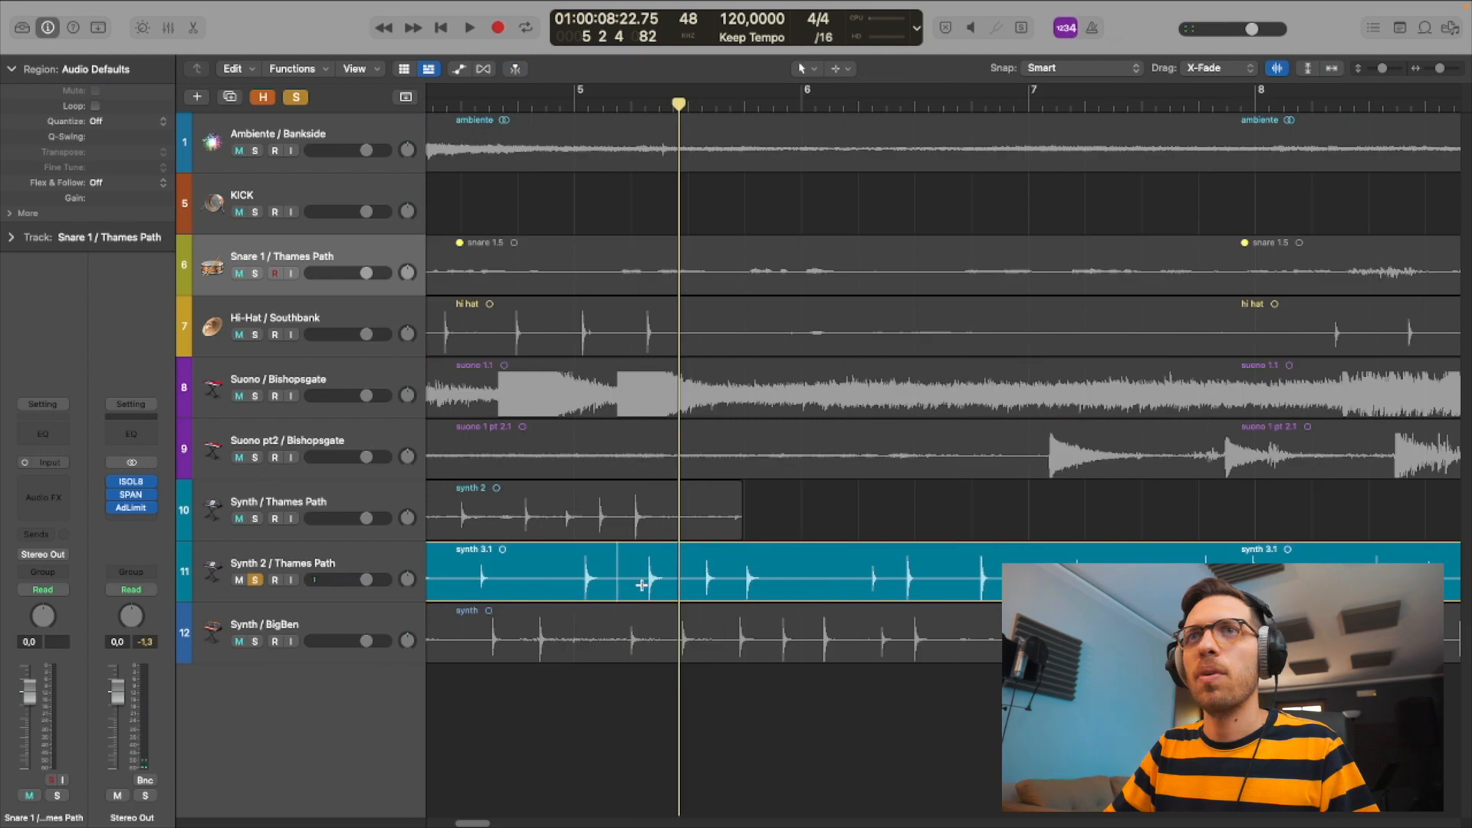
pyautogui.click(605, 591)
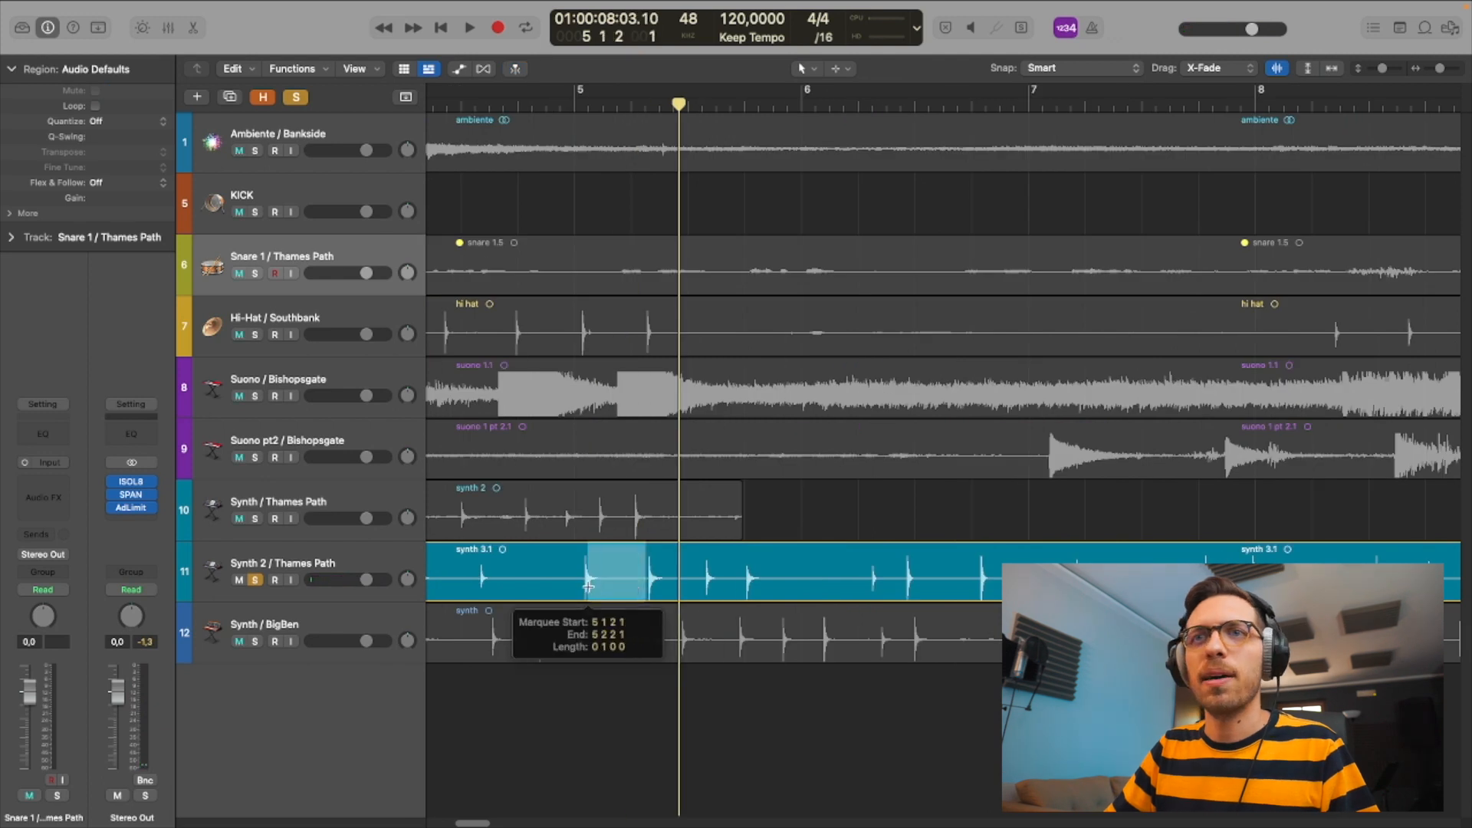
pyautogui.press('super+Left')
pyautogui.press('super+Left')
pyautogui.press('super+Left')
pyautogui.press('super+Left')
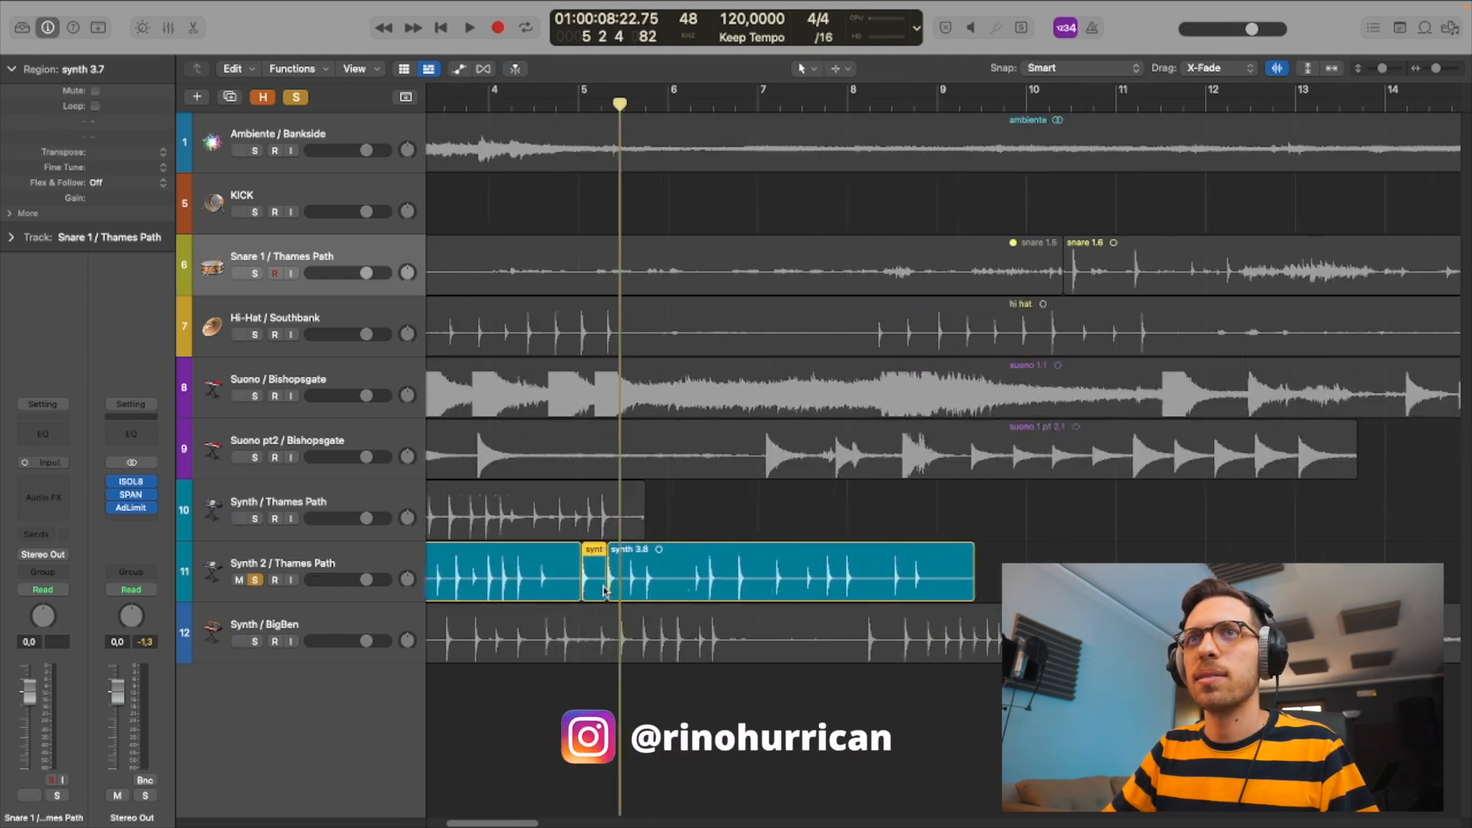
# - Solo Snare 1 / Thames Path in place of Synth 2 and examine its hits from about bar 10 onward
pyautogui.click(255, 580)
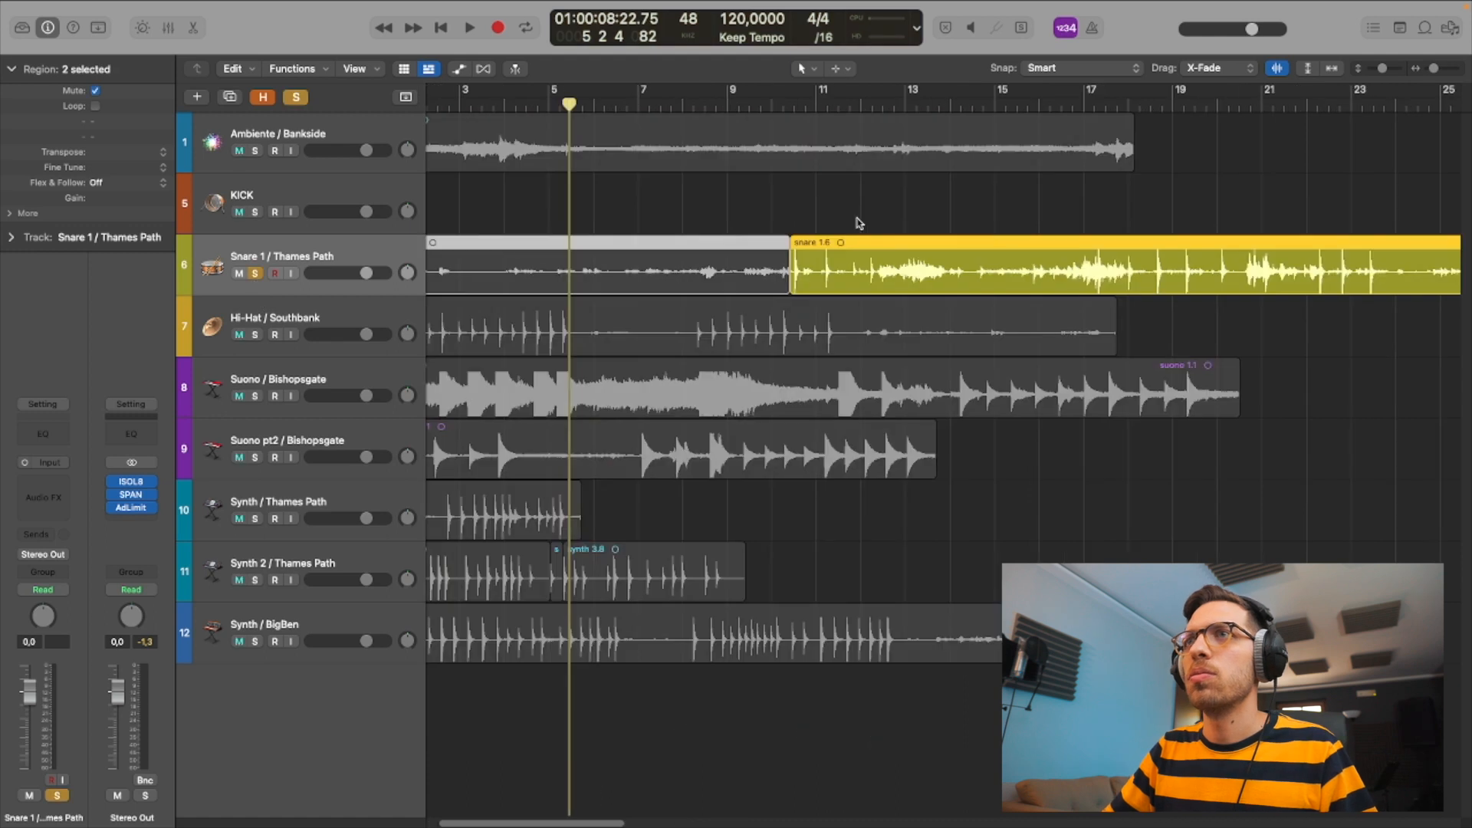
pyautogui.press('super+Left')
pyautogui.press('super+Left')
pyautogui.press('super+Right')
pyautogui.press('super+Right')
pyautogui.press('super+Right')
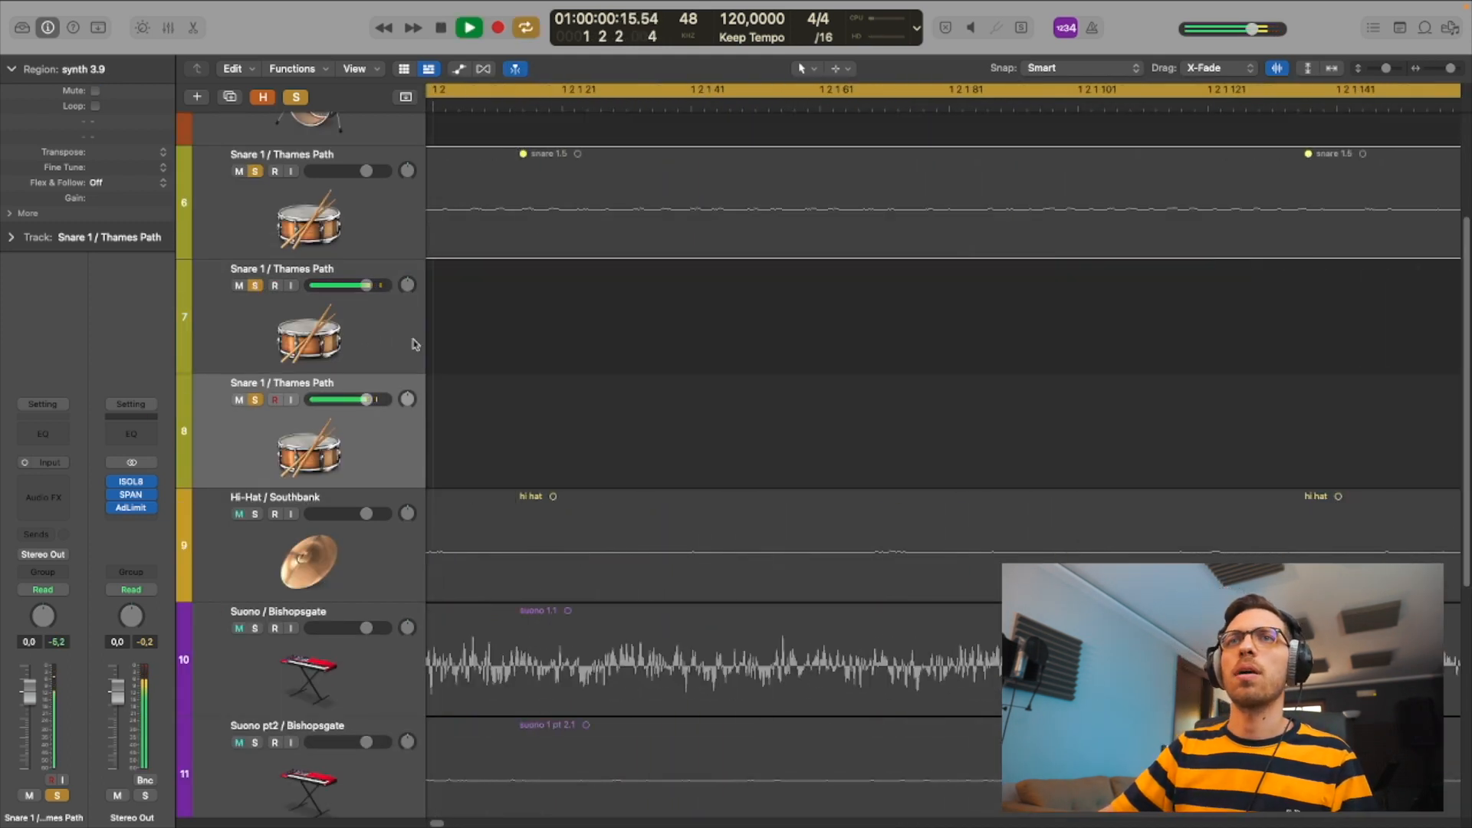
# - Listen to the two layered snare hits on tracks 7 and 8, stop playback and review the snare tracks
pyautogui.press('super+Left')
pyautogui.press('super+Left')
pyautogui.press('super+Left')
pyautogui.press('super+Left')
pyautogui.press('super+Left')
pyautogui.press('super+Left')
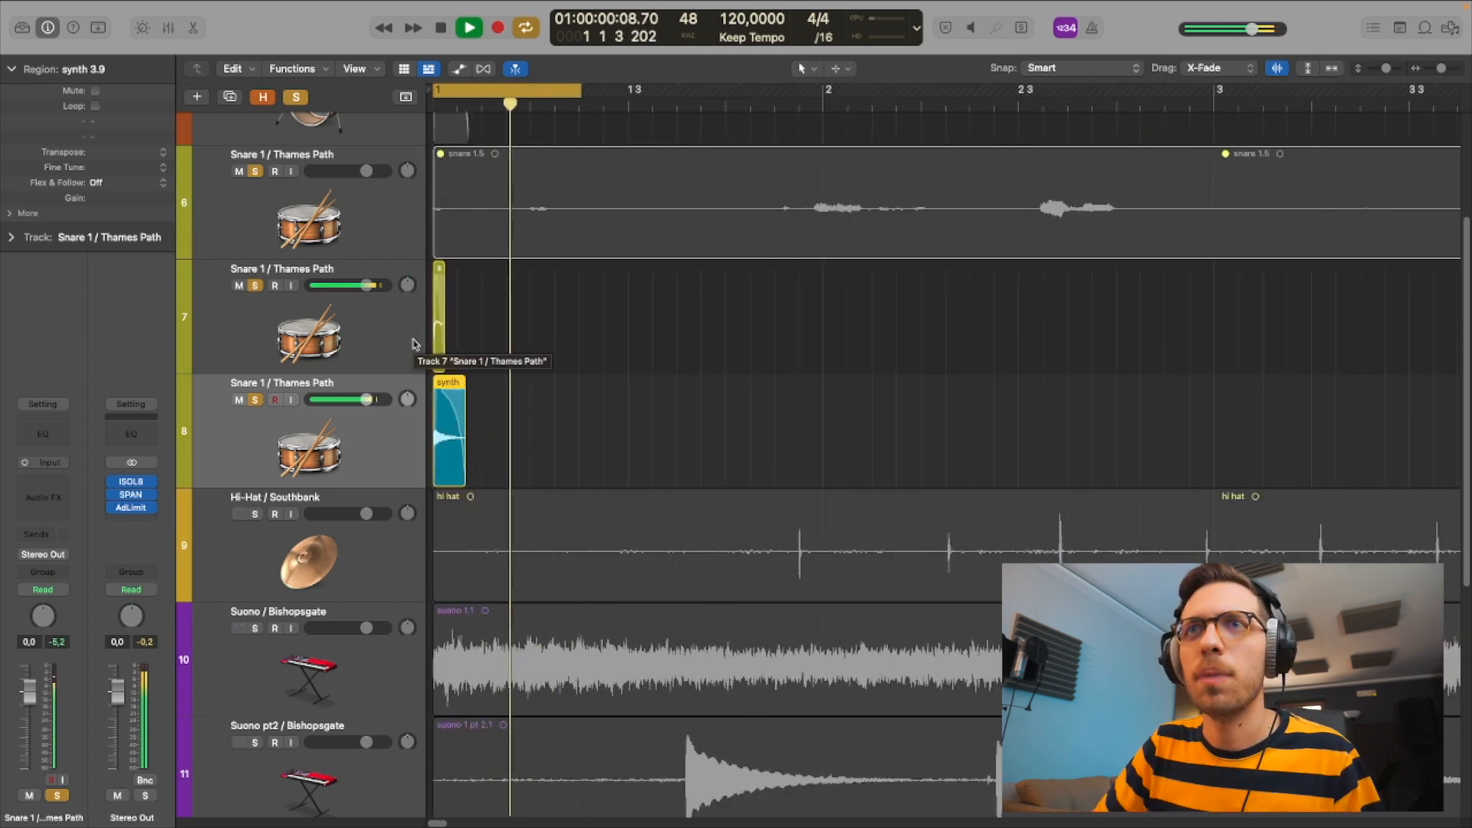
pyautogui.press('space')
pyautogui.click(342, 367)
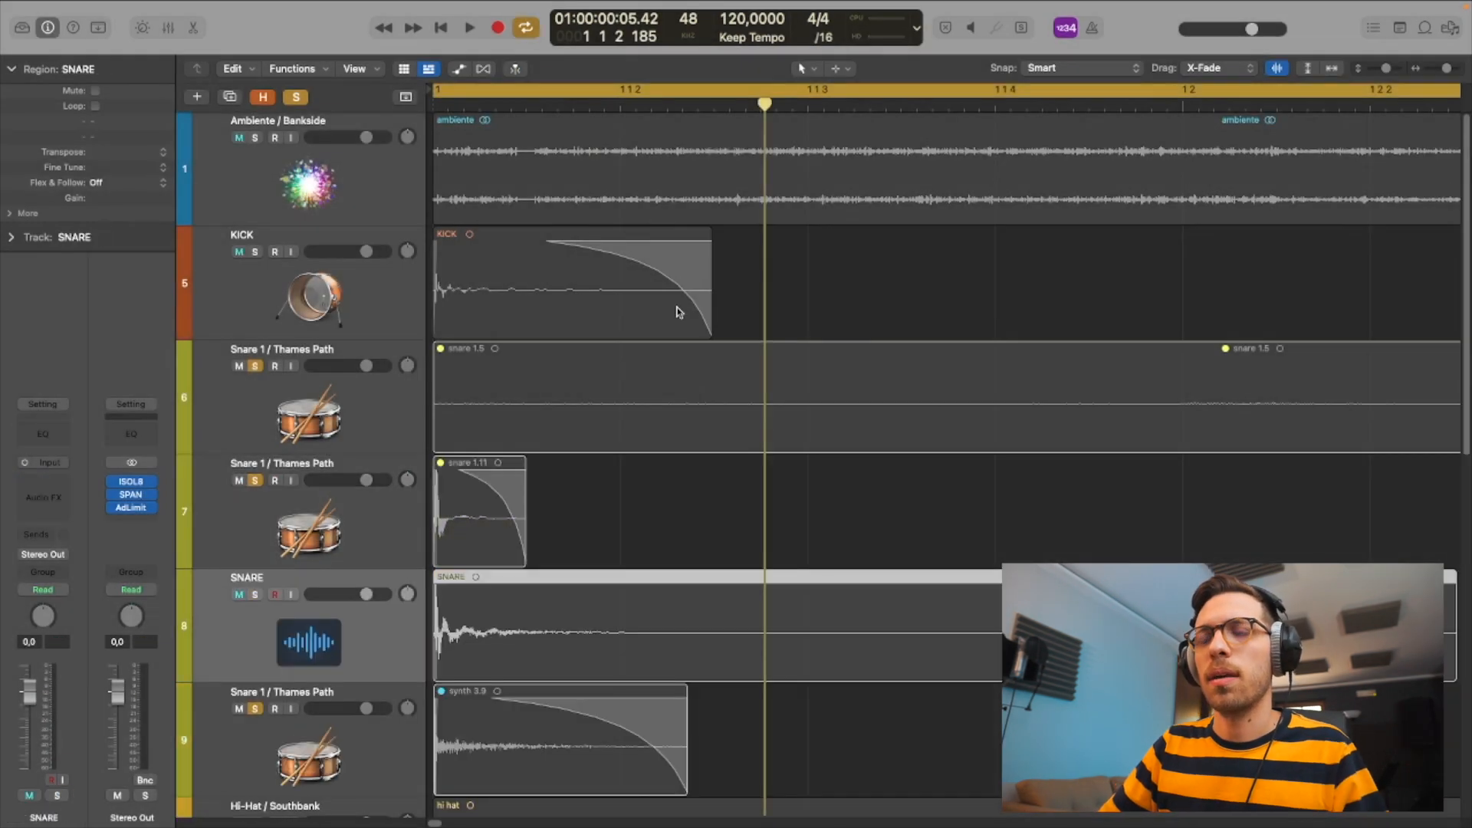
pyautogui.scroll(-5, 471, 656)
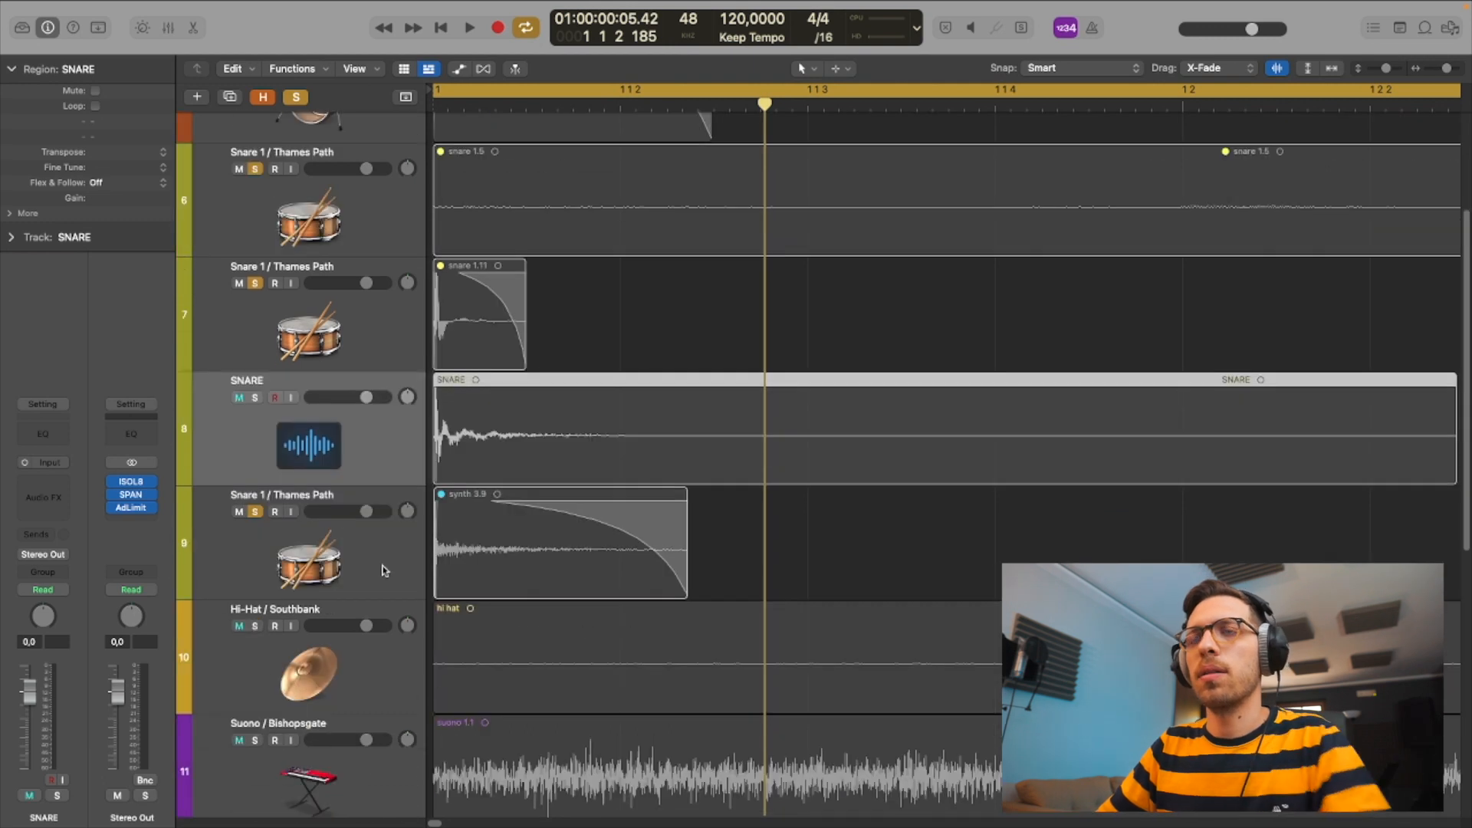
# - Hide the muted source kick and snare tracks, keeping the finished KICK and SNARE tracks in the arrangement
pyautogui.scroll(1, 384, 571)
pyautogui.scroll(-4, 384, 568)
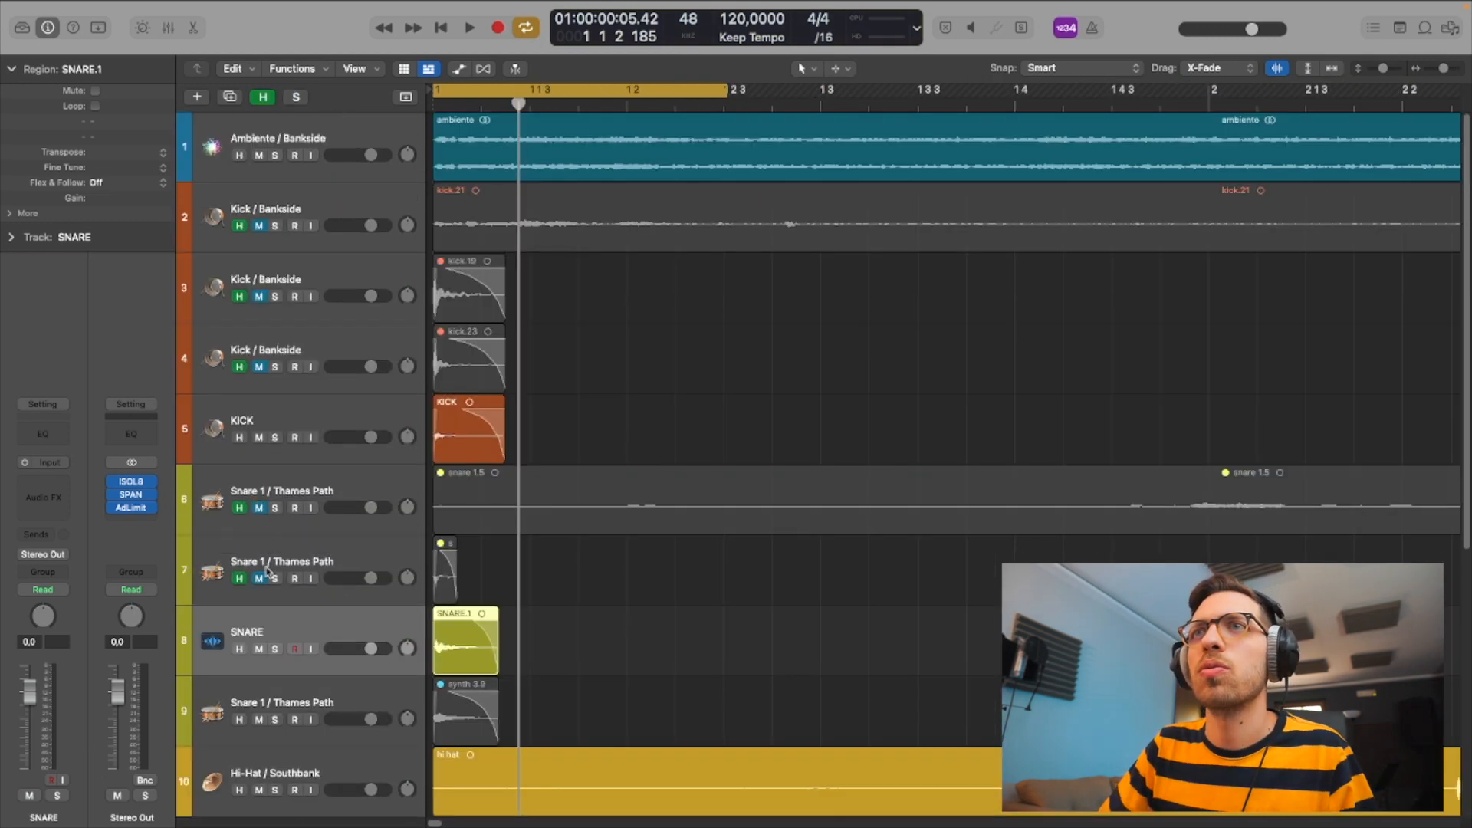
pyautogui.press('h')
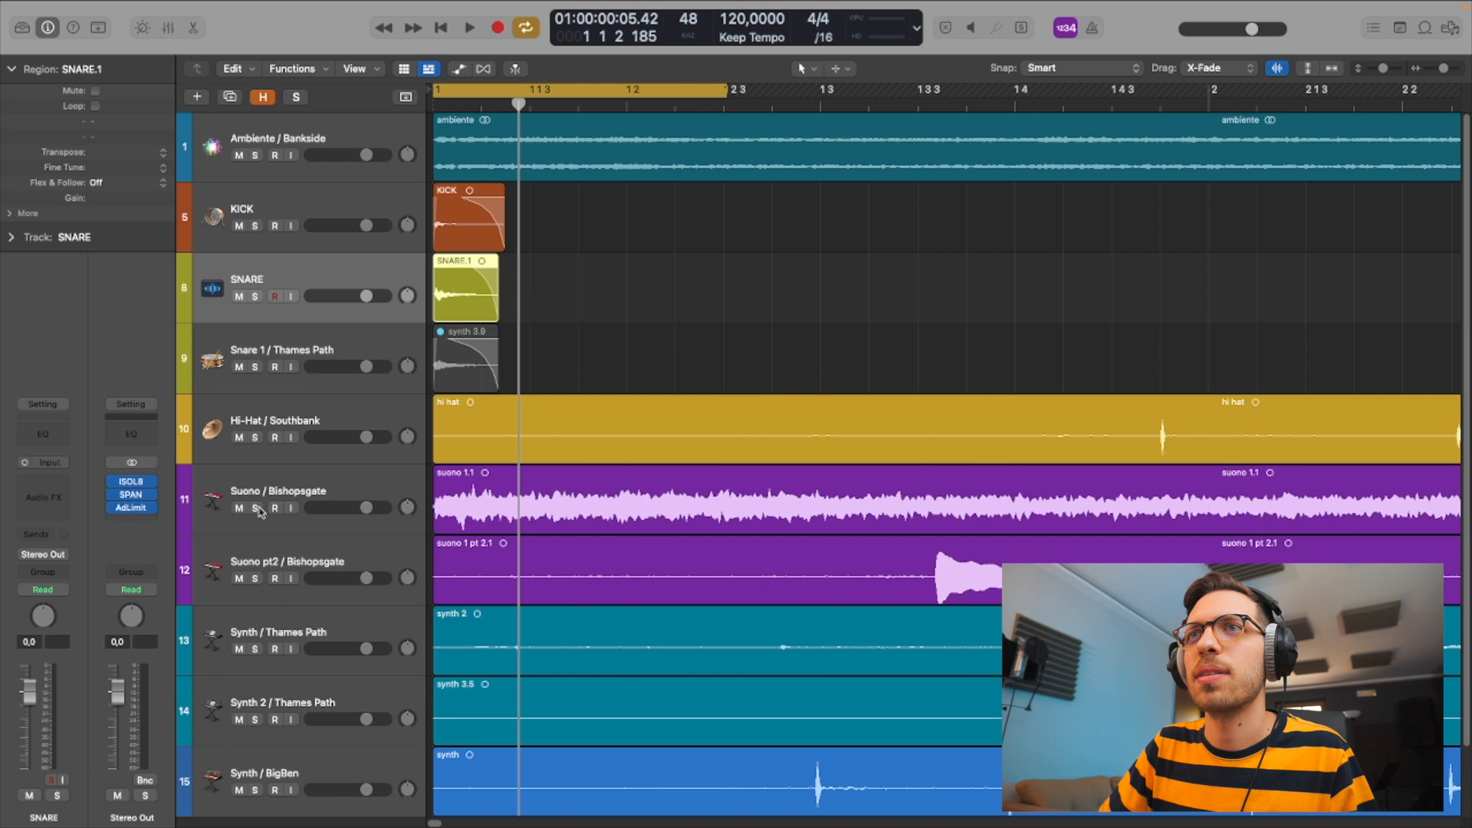
pyautogui.scroll(4, 261, 512)
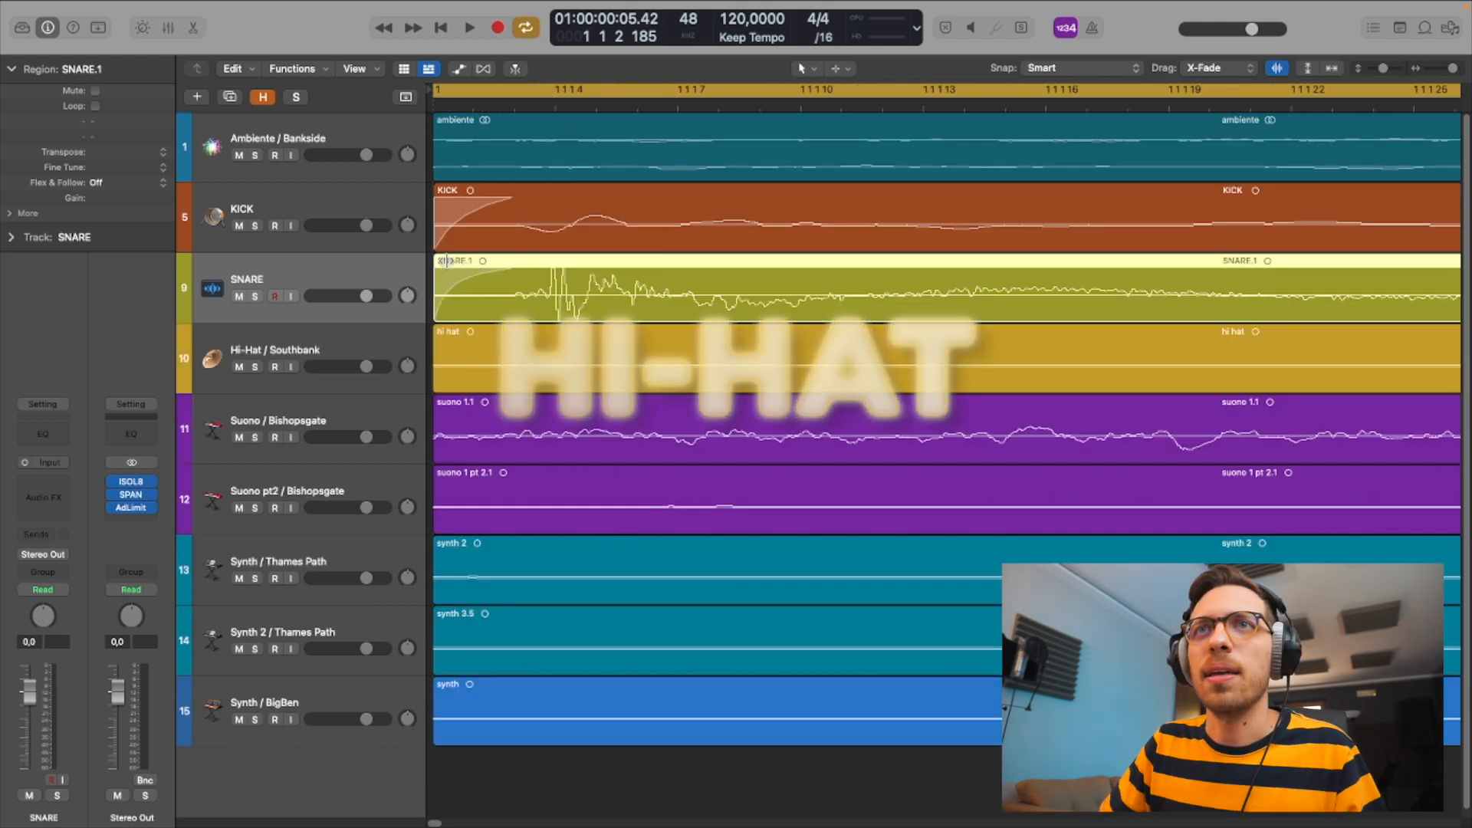
# - Play the Hi-Hat / Southbank recording in solo to audition its hits past bar 11, and stop playback
pyautogui.scroll(-10, 467, 286)
pyautogui.scroll(1, 442, 278)
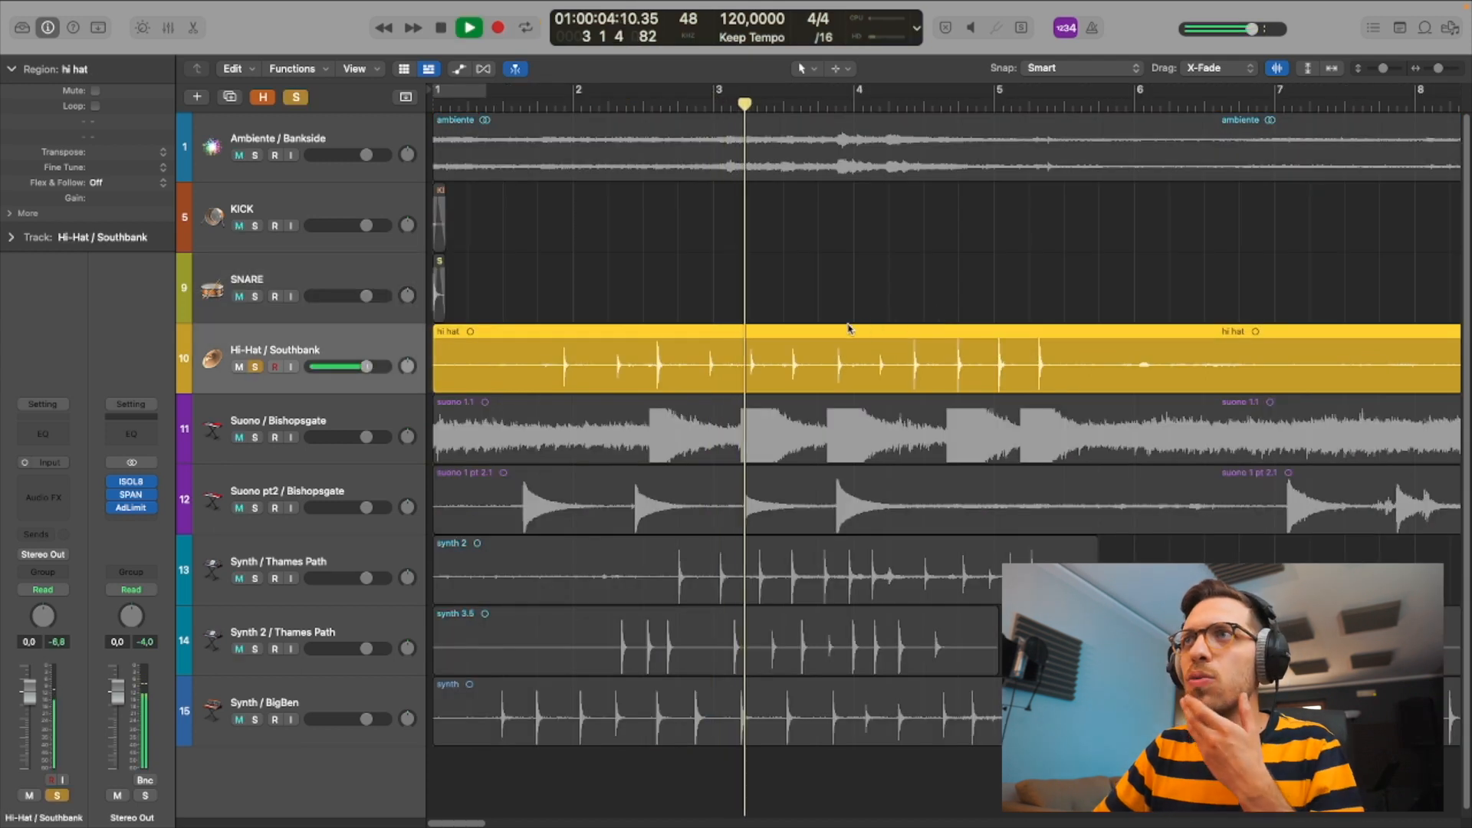
pyautogui.scroll(2, 827, 332)
pyautogui.press('space')
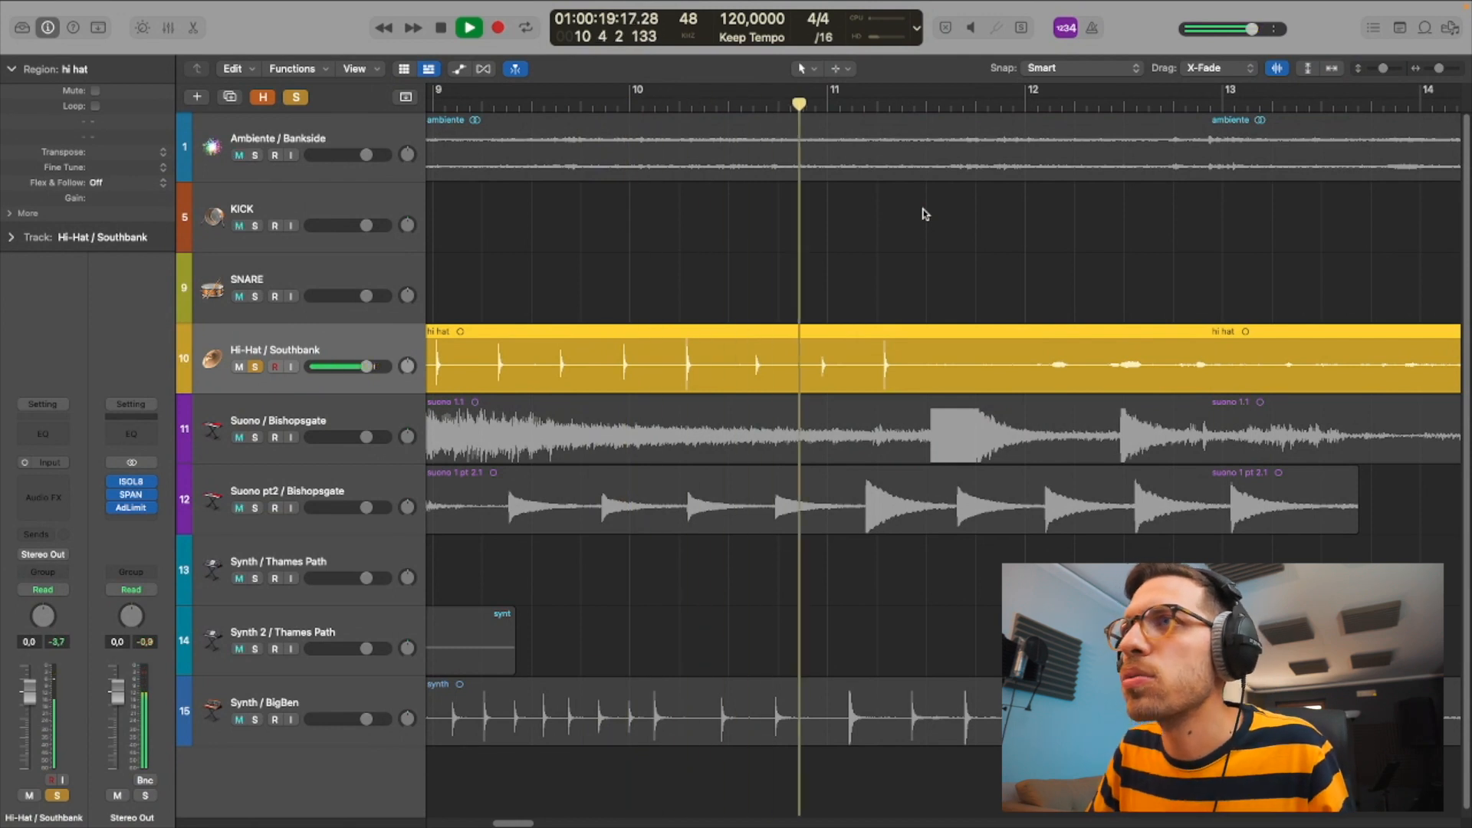
pyautogui.press('space')
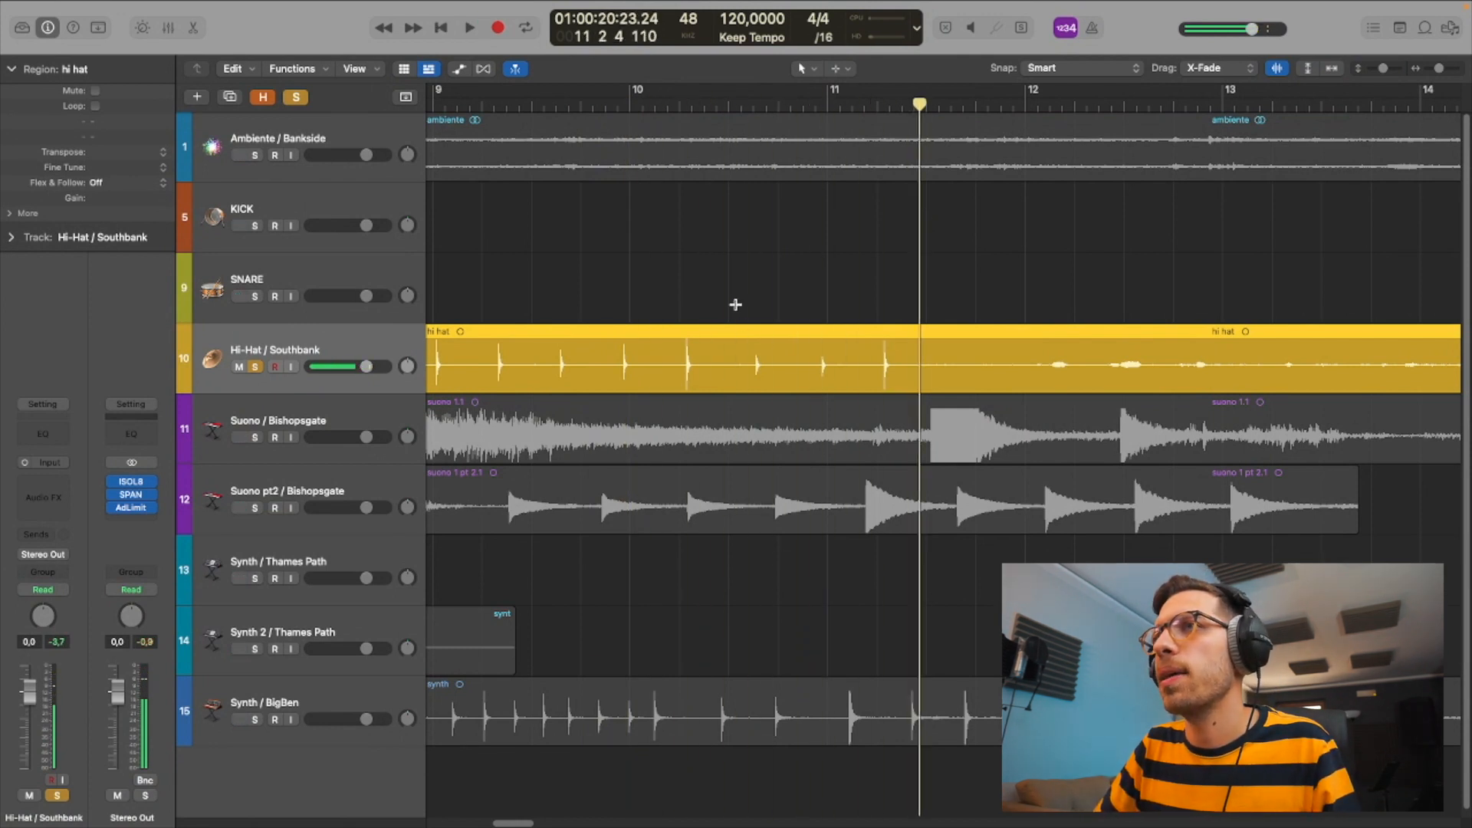
# - Isolate a hi-hat hit after bar 10 and trim the HI-HAT 1 and HI-HAT 2 regions around their hits
pyautogui.moveTo(753, 380); pyautogui.dragTo(791, 380)
pyautogui.click(776, 380)
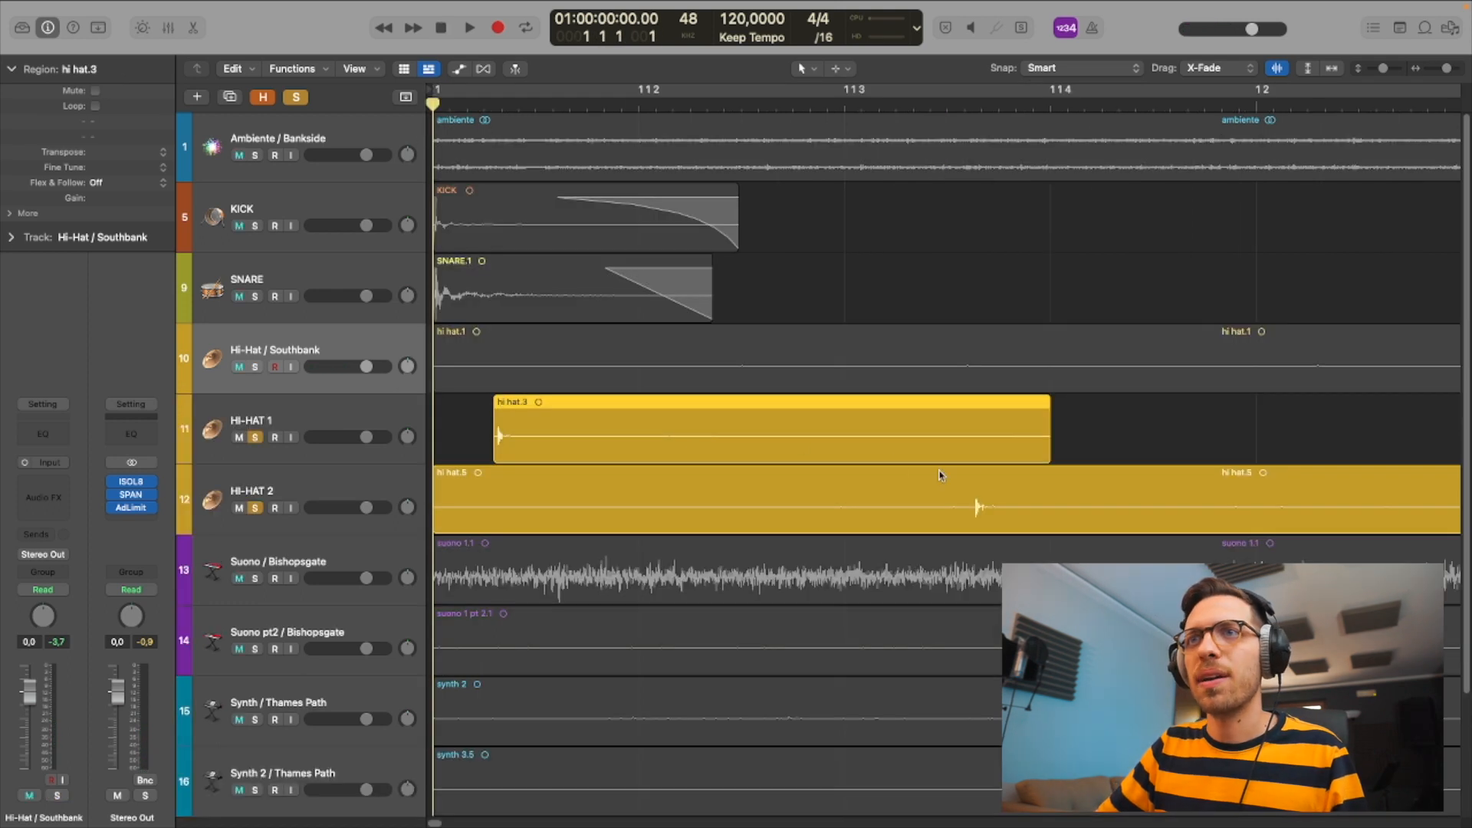
pyautogui.moveTo(1045, 450); pyautogui.dragTo(521, 449)
pyautogui.moveTo(506, 434); pyautogui.dragTo(447, 433)
pyautogui.moveTo(436, 527); pyautogui.dragTo(968, 536)
# - Play HI-HAT 1 in solo, lower its Pitch Shifter to -12 semitones and toggle the effect's bypass to compare
pyautogui.hotkey('shift', 'space')
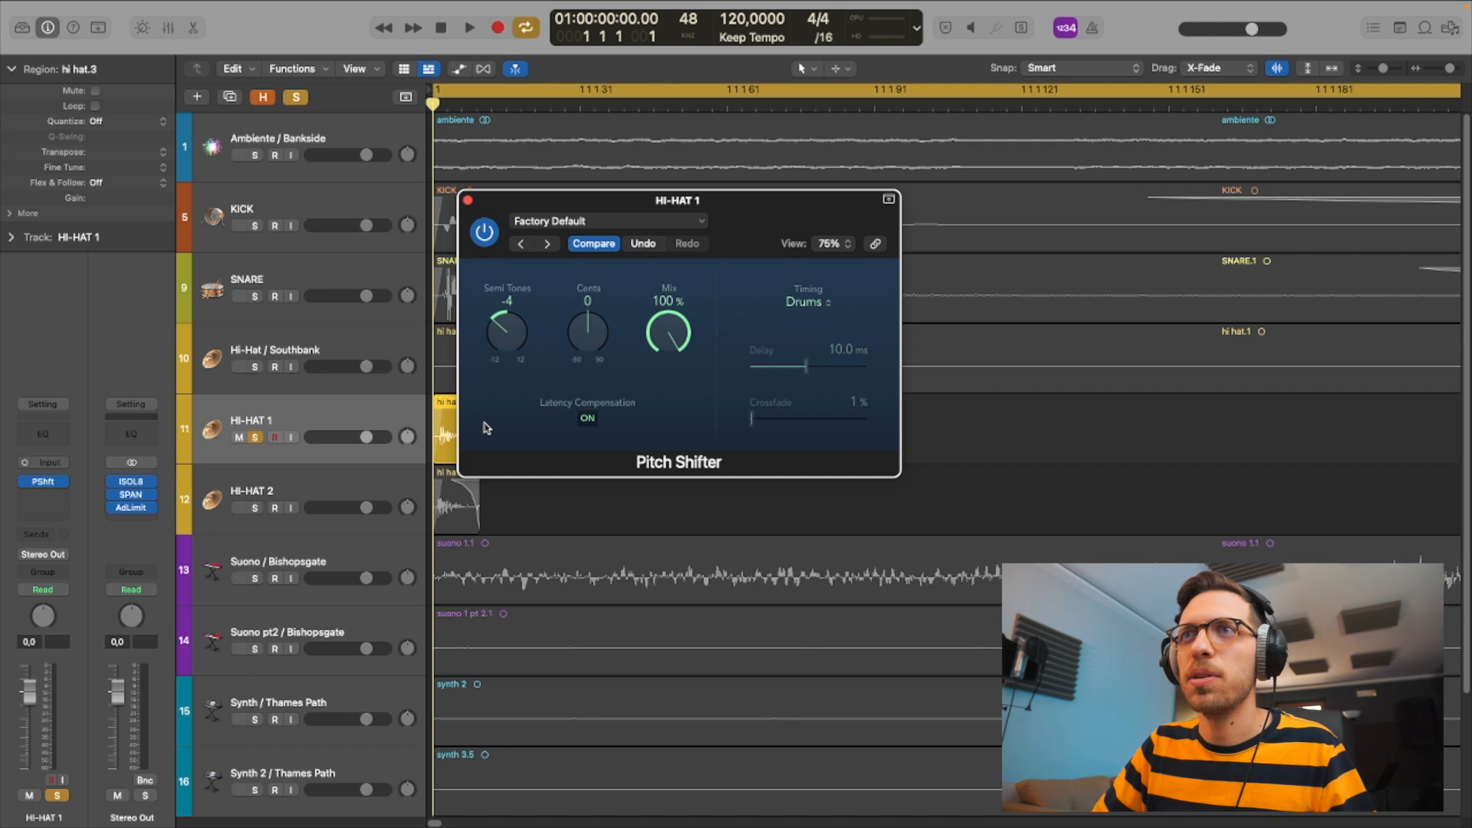
pyautogui.press('space')
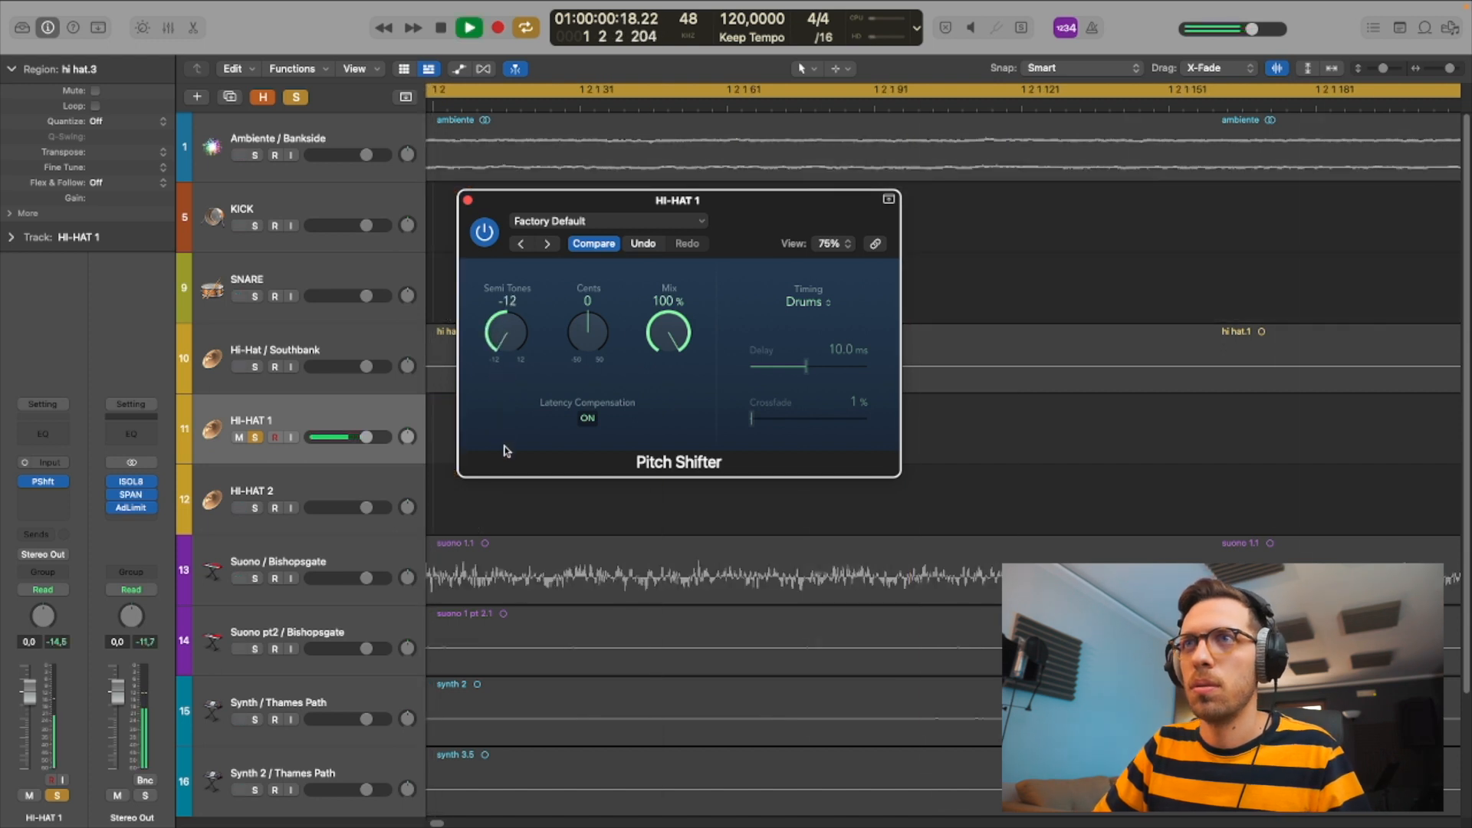
pyautogui.click(484, 232)
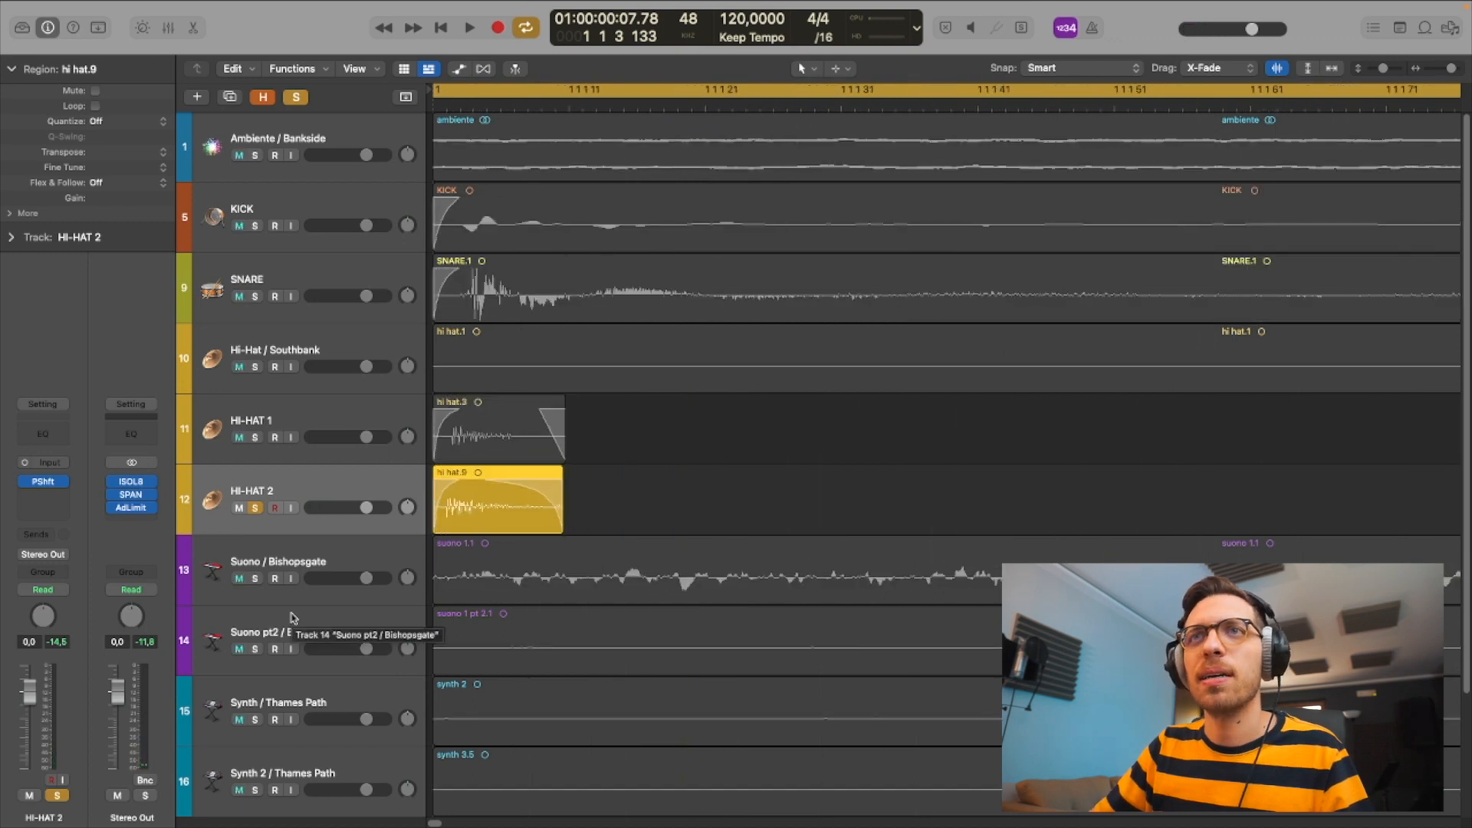
# - Turn off solo on the HI-HAT 2 track
pyautogui.press('super+Left')
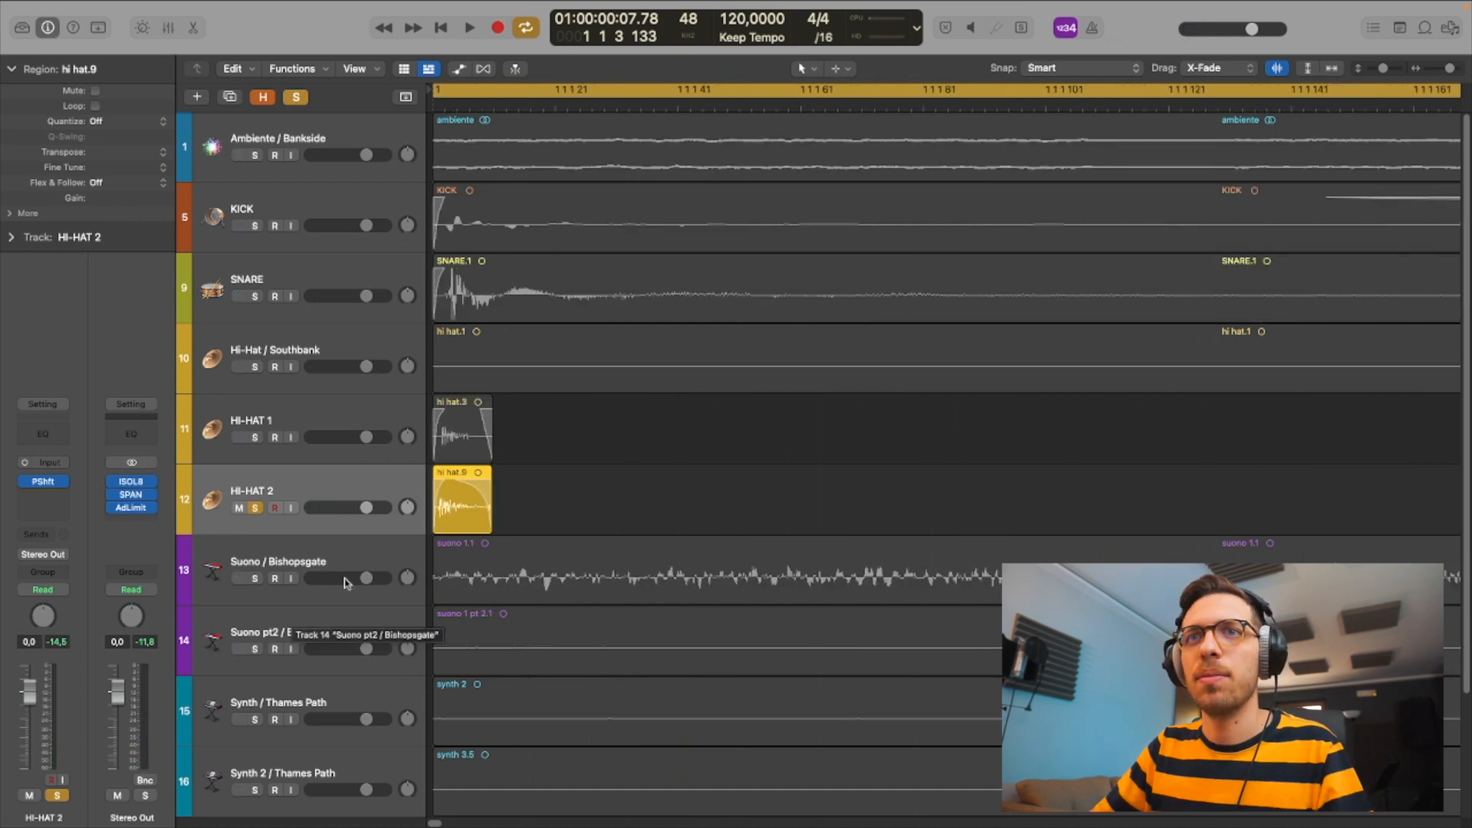
pyautogui.click(255, 508)
pyautogui.press('z')
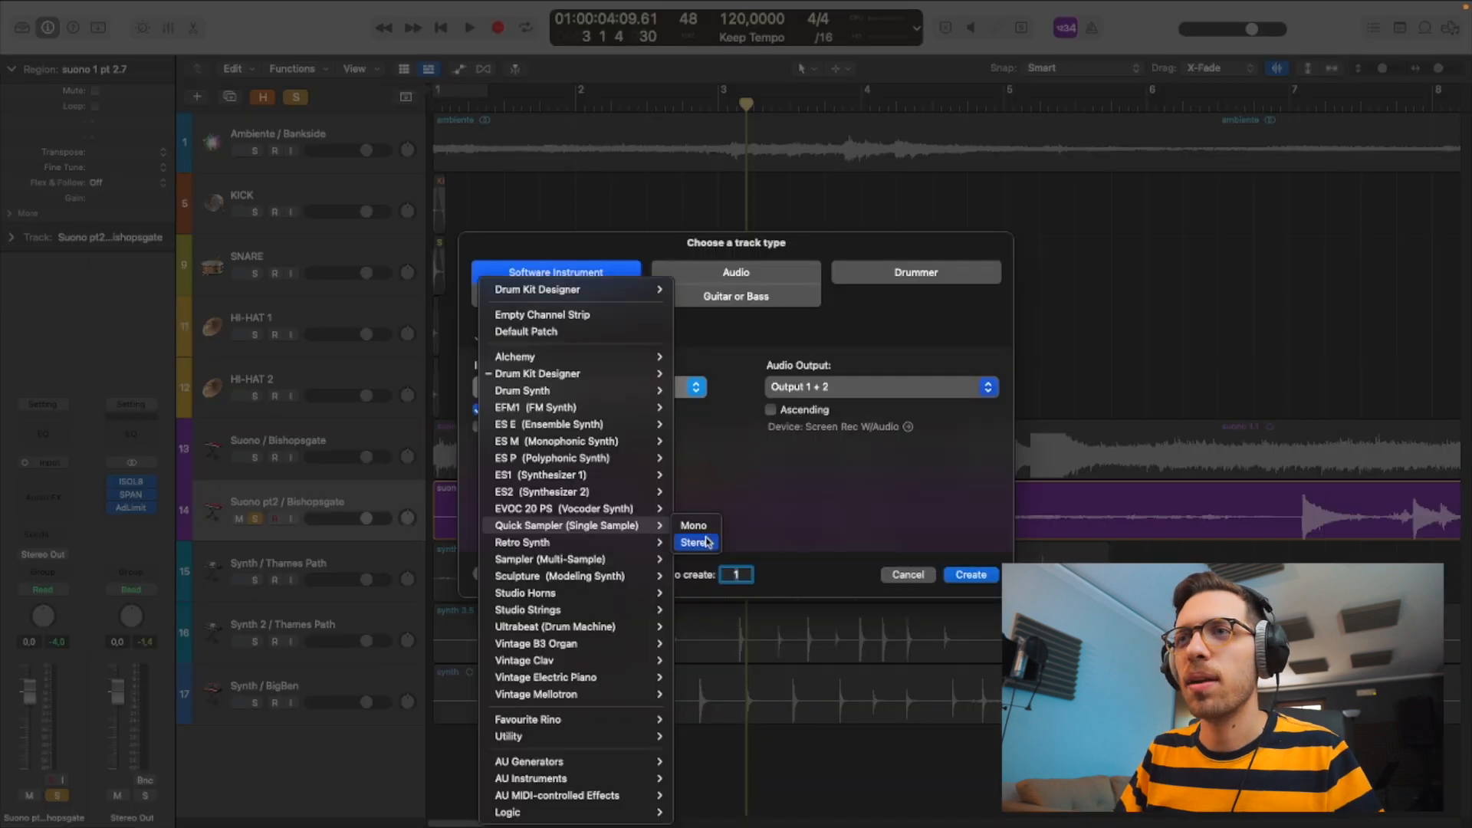
# - Create a software instrument track with a stereo Quick Sampler and open the sampler
pyautogui.click(693, 542)
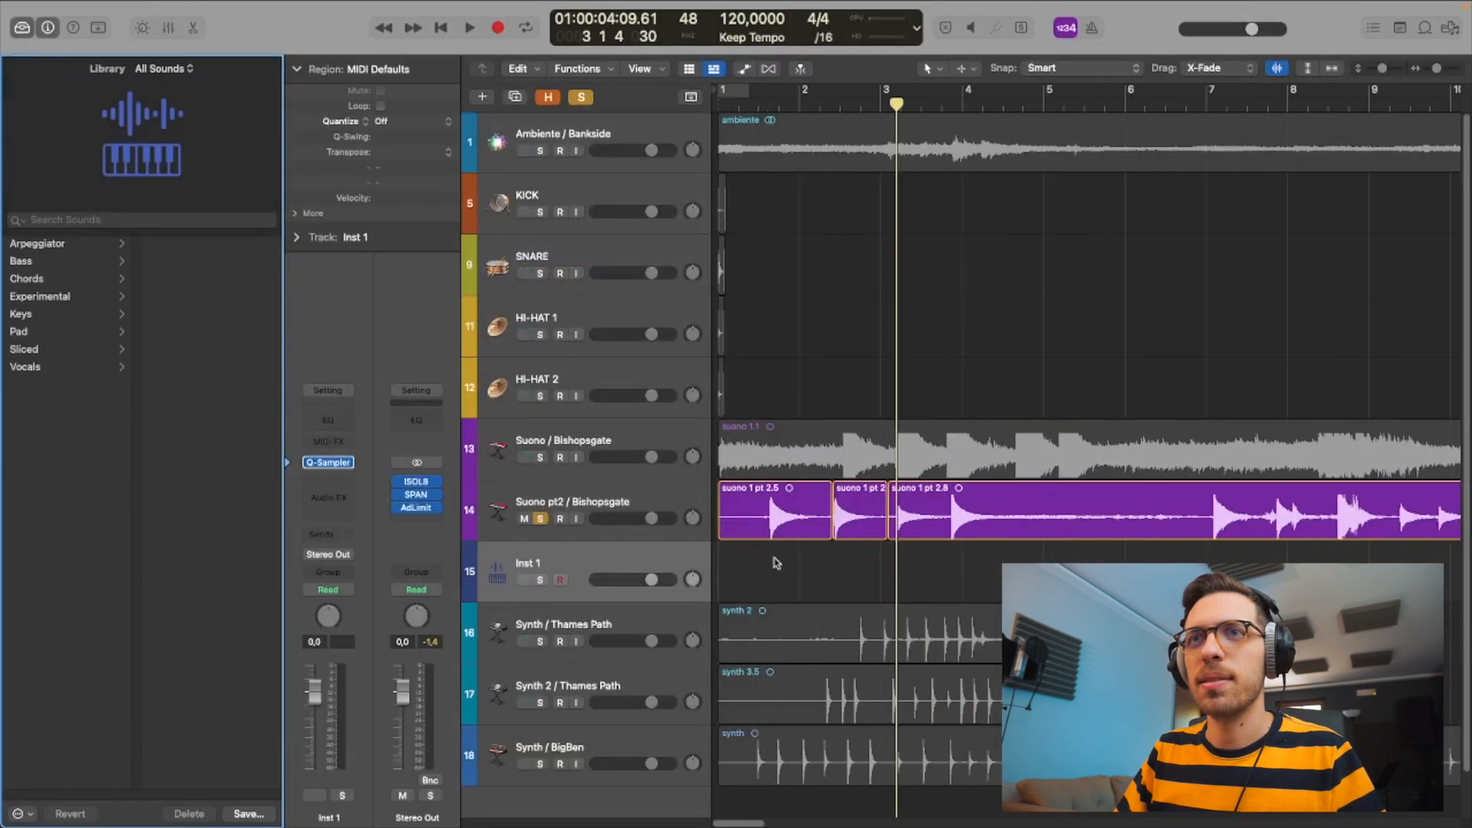
pyautogui.click(345, 463)
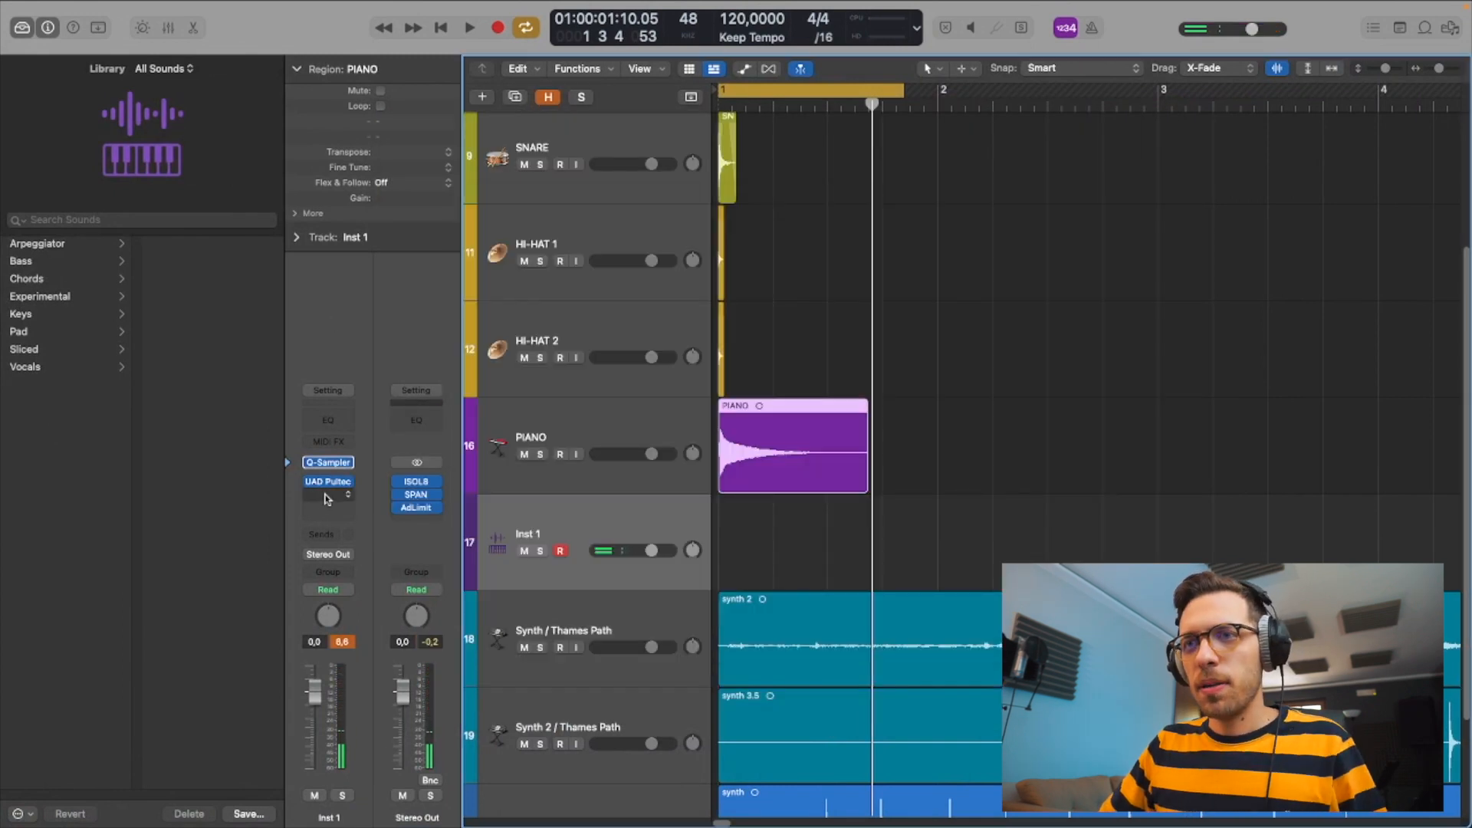
# - Add RC-20 Retro Color after the UAD Pultec on Inst 1 and raise its Wobble amount
pyautogui.click(327, 497)
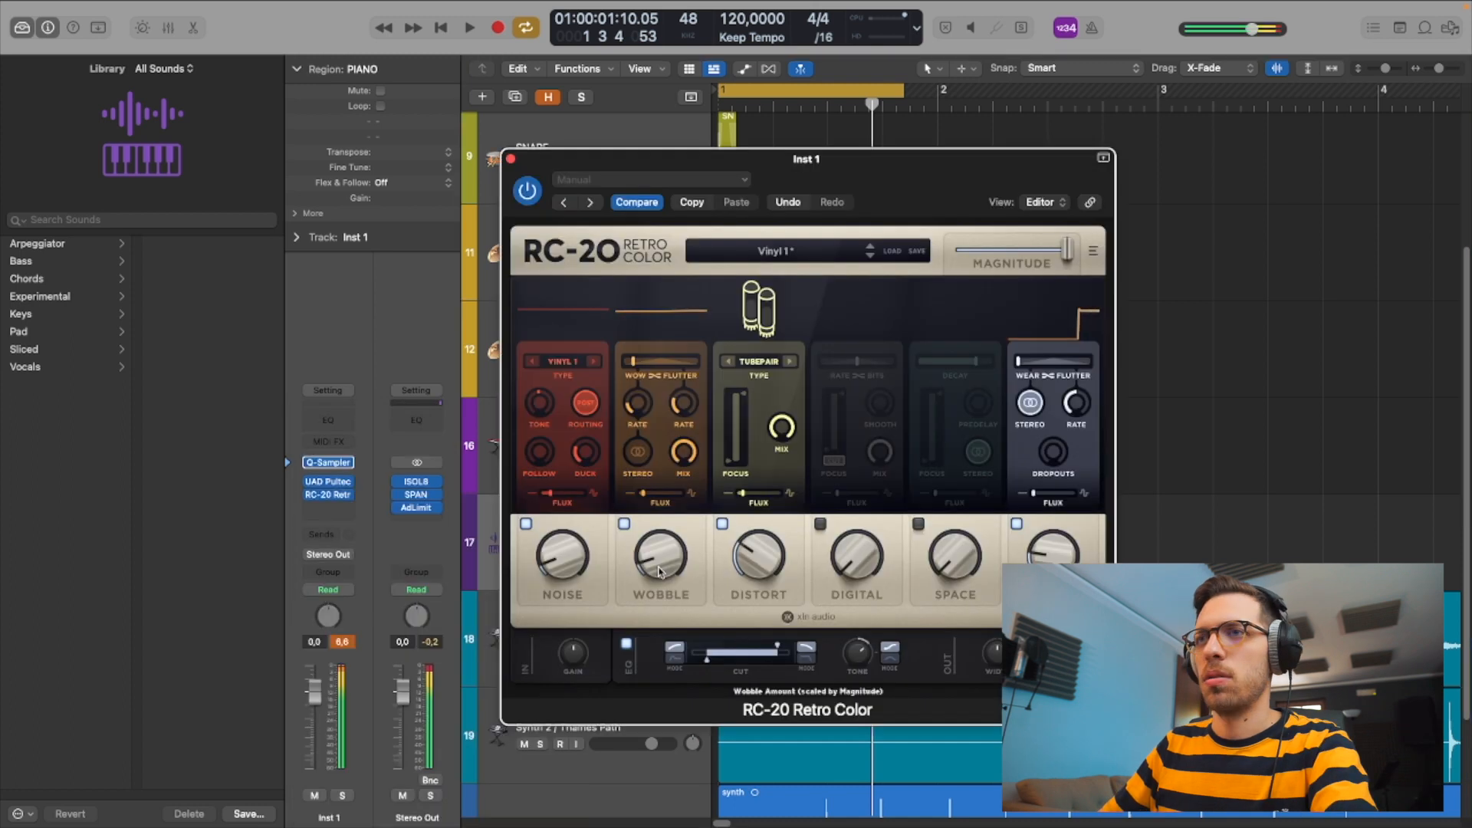
pyautogui.moveTo(658, 569); pyautogui.dragTo(655, 514)
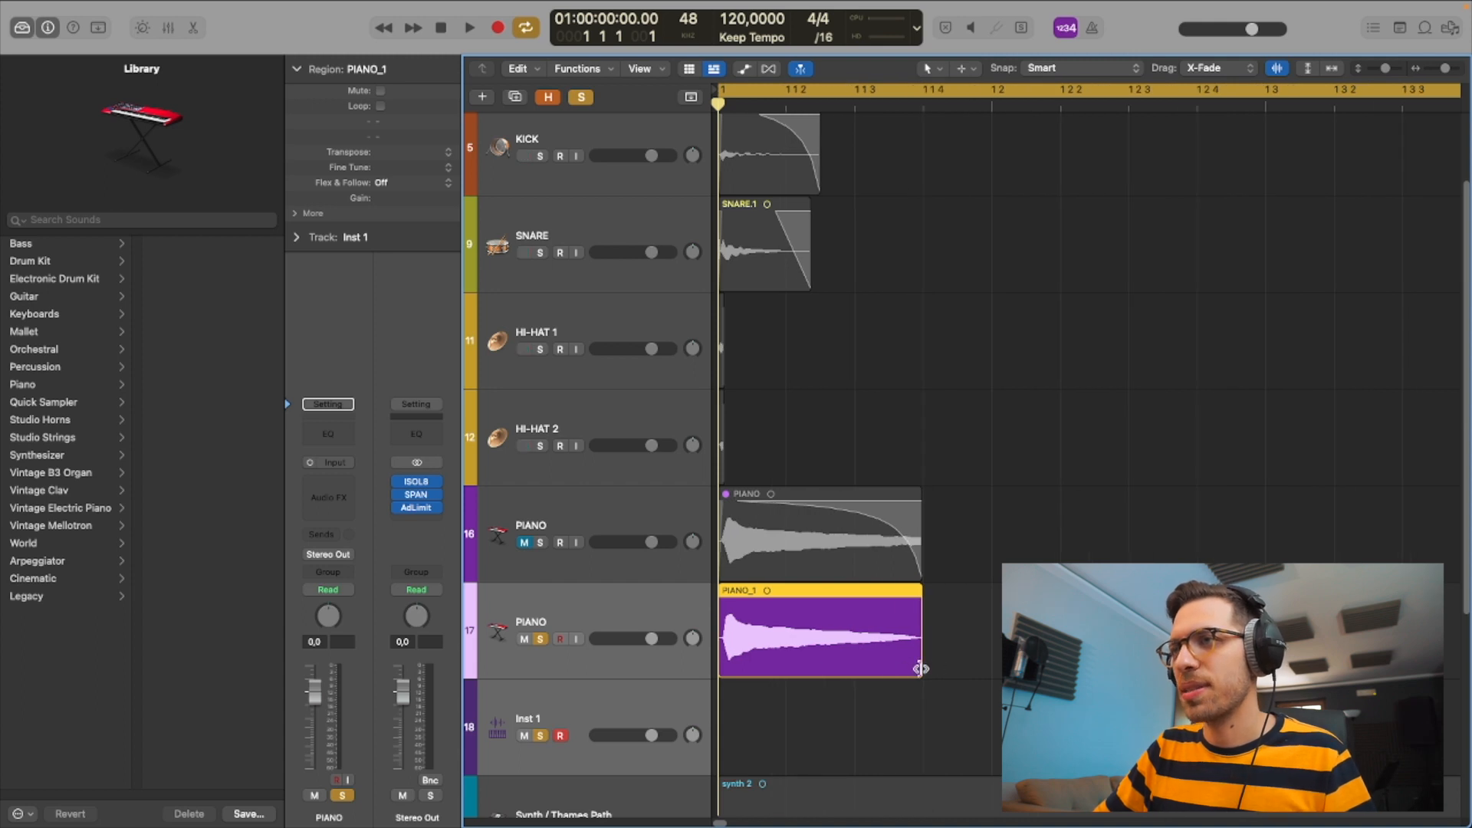
# - Extend the end of the PIANO_1 region on track 17 to let its tail ring out, and listen to it
pyautogui.moveTo(919, 668); pyautogui.dragTo(1135, 668)
pyautogui.press('space')
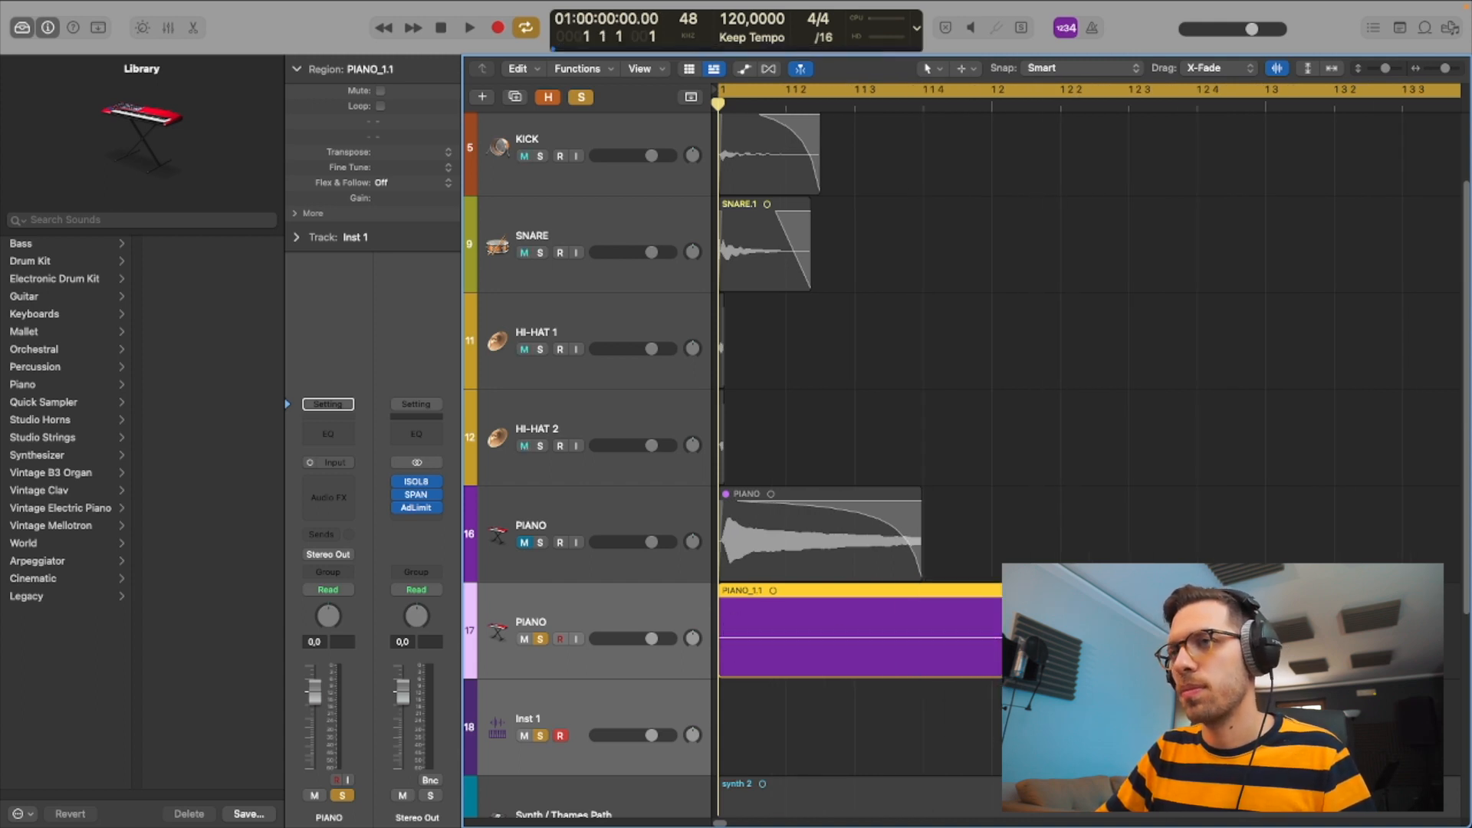
pyautogui.press('space')
# - Load PIANO_1.1 into Inst 1's Quick Sampler and move the sample's start marker slightly later, closer to the attack
pyautogui.click(564, 703)
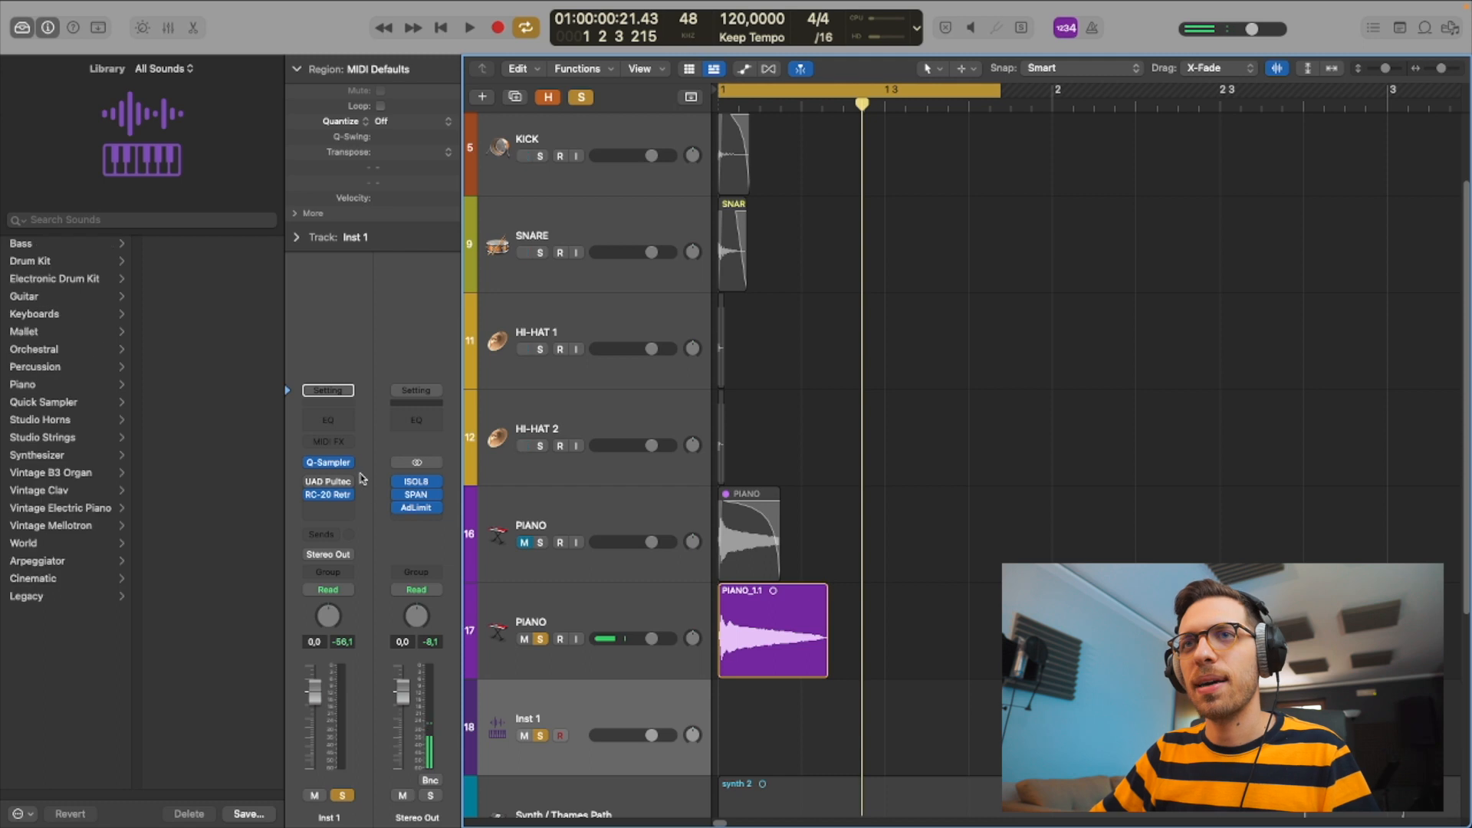
pyautogui.click(329, 466)
pyautogui.moveTo(949, 173); pyautogui.dragTo(486, 66)
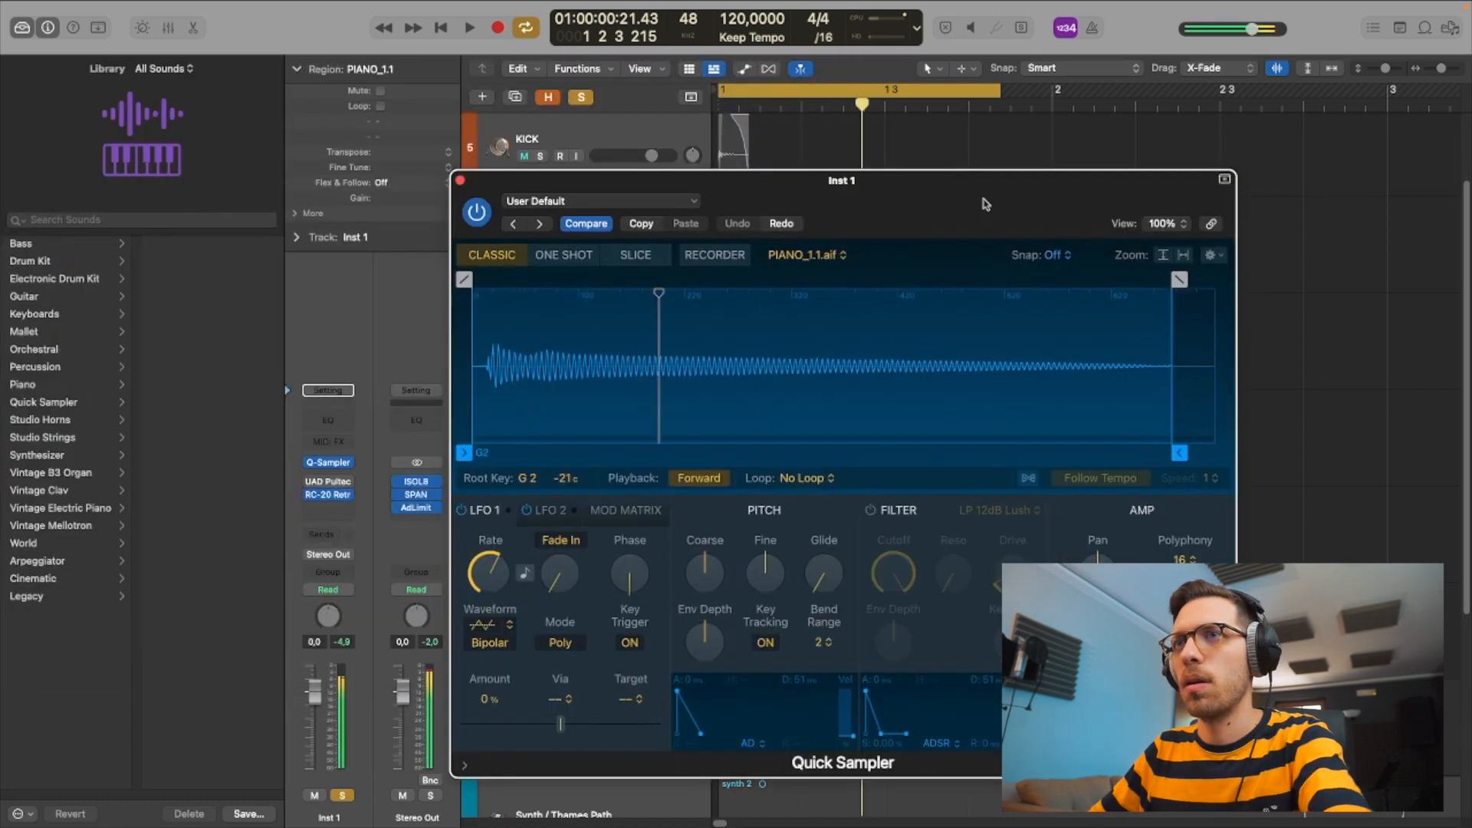
pyautogui.moveTo(464, 452); pyautogui.dragTo(478, 452)
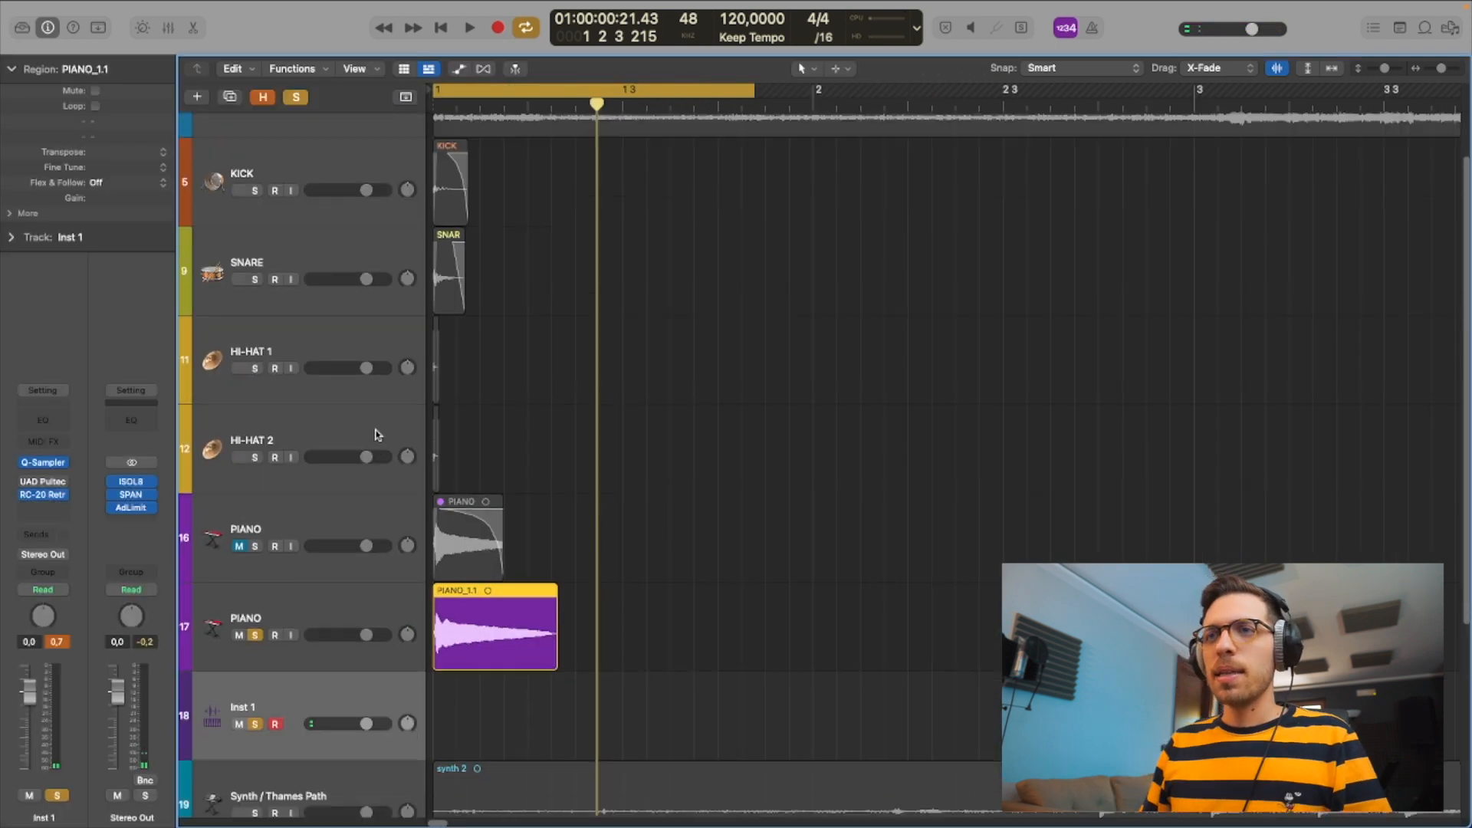
# - Raise the Fine pitch of the piano sample in Inst 1's Quick Sampler and close the plug-in window
pyautogui.scroll(-5, 375, 430)
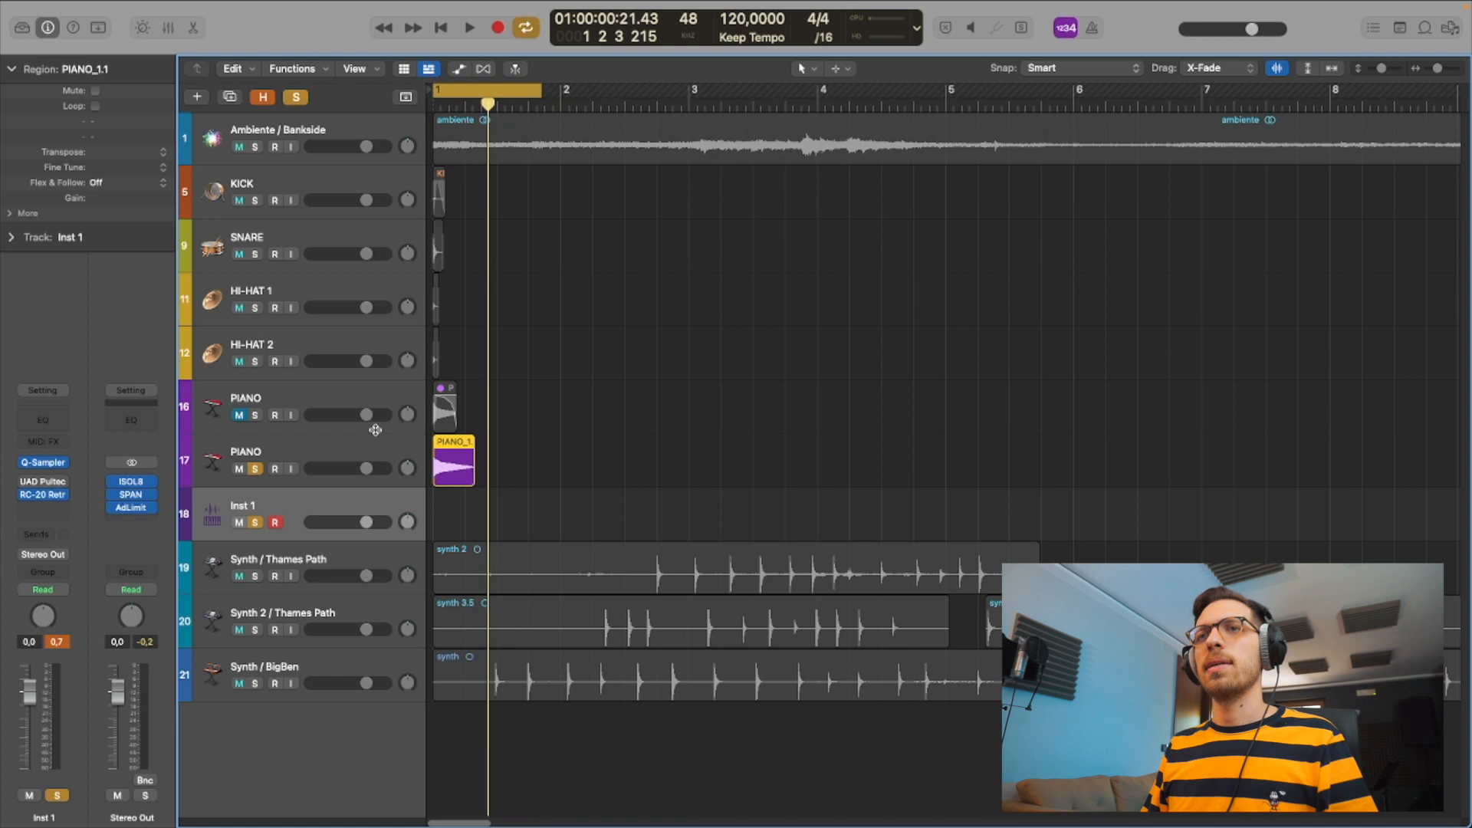
pyautogui.hscroll(-3, 375, 430)
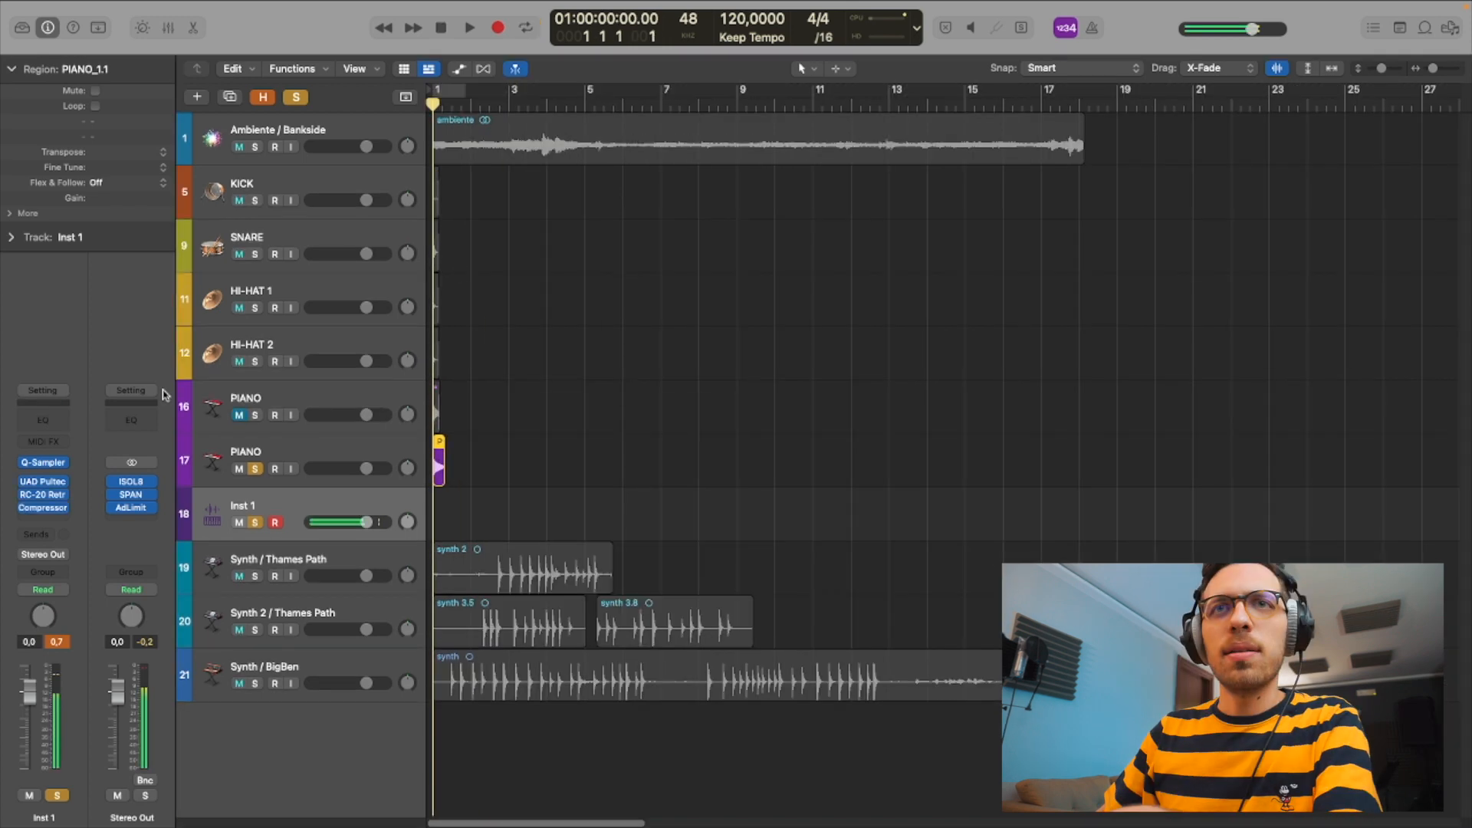
pyautogui.click(47, 463)
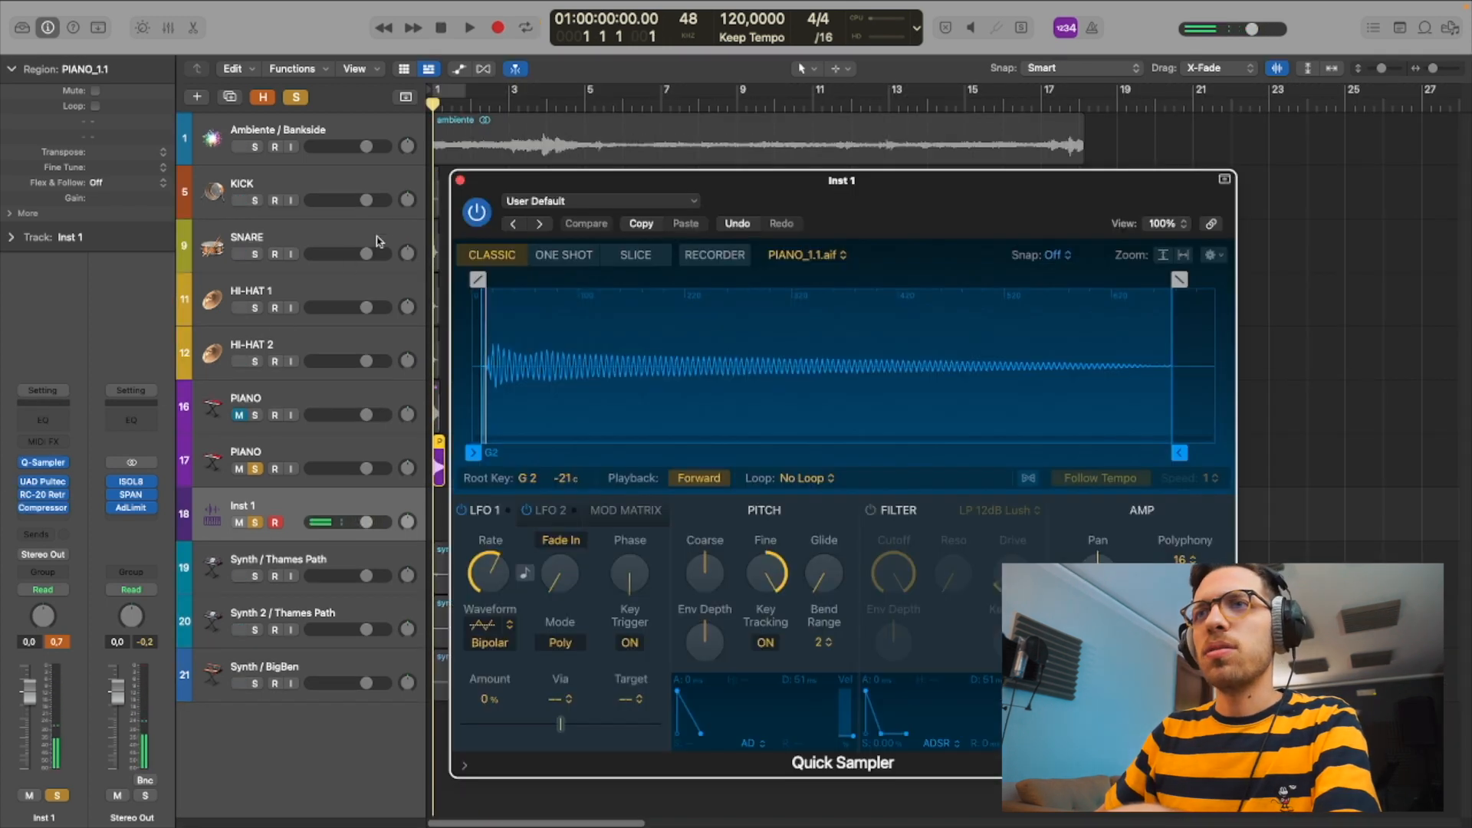
pyautogui.click(458, 181)
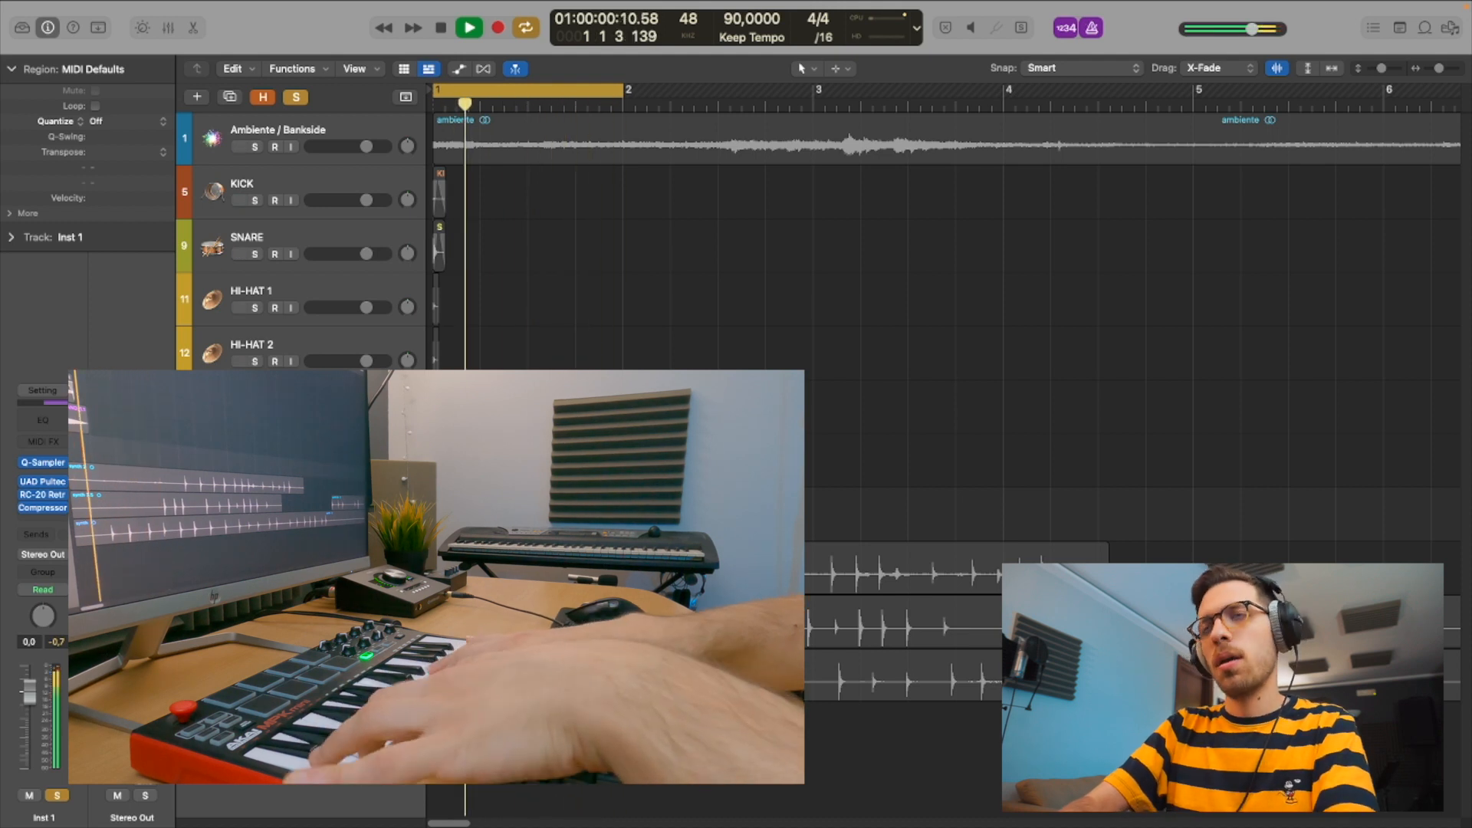
# - Set the project tempo to 95 and restart playback to rehearse the piano part on Inst 1
pyautogui.press('space')
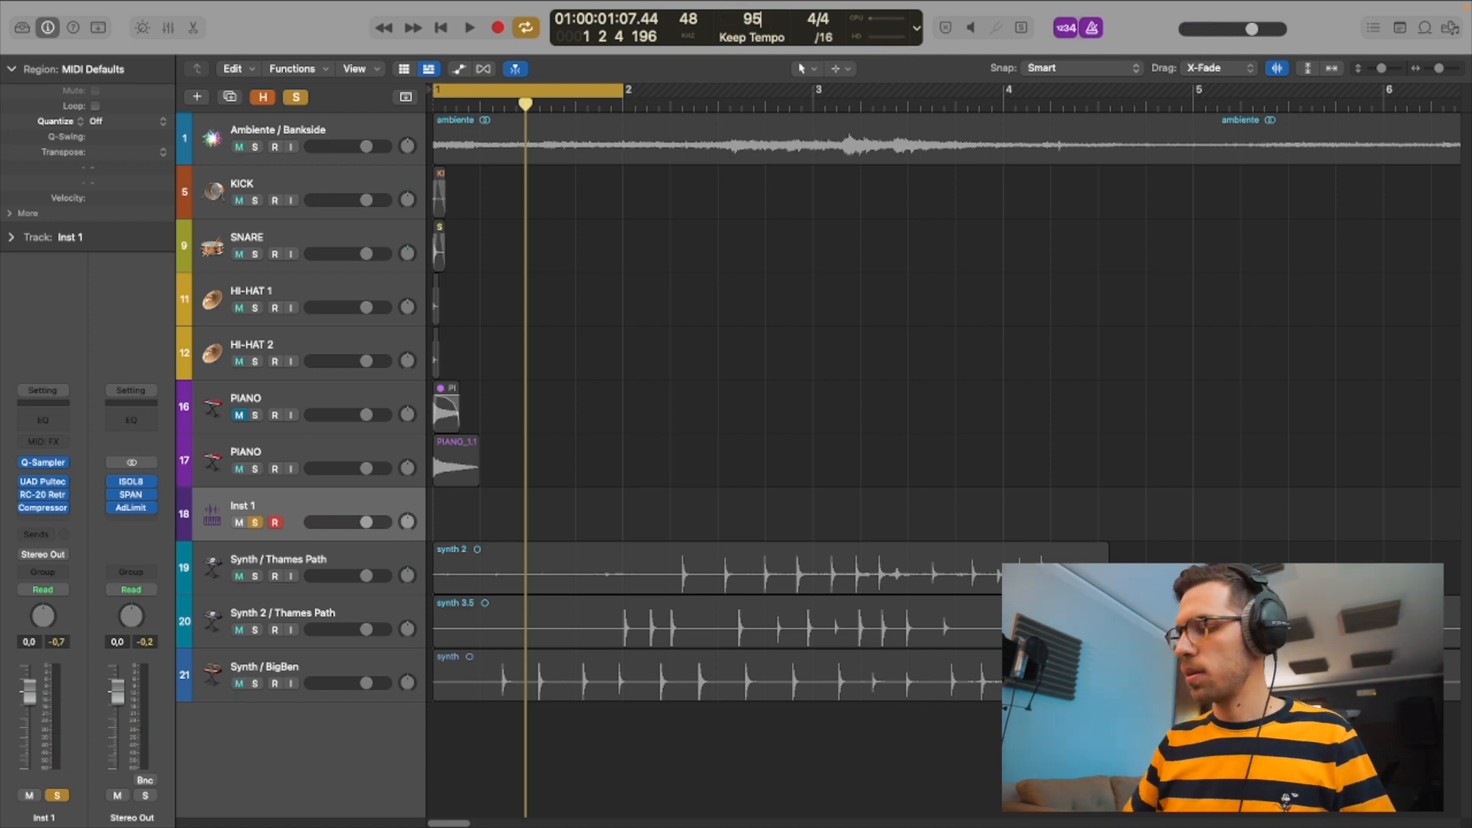
pyautogui.moveTo(759, 18); pyautogui.dragTo(759, 15)
pyautogui.press('space')
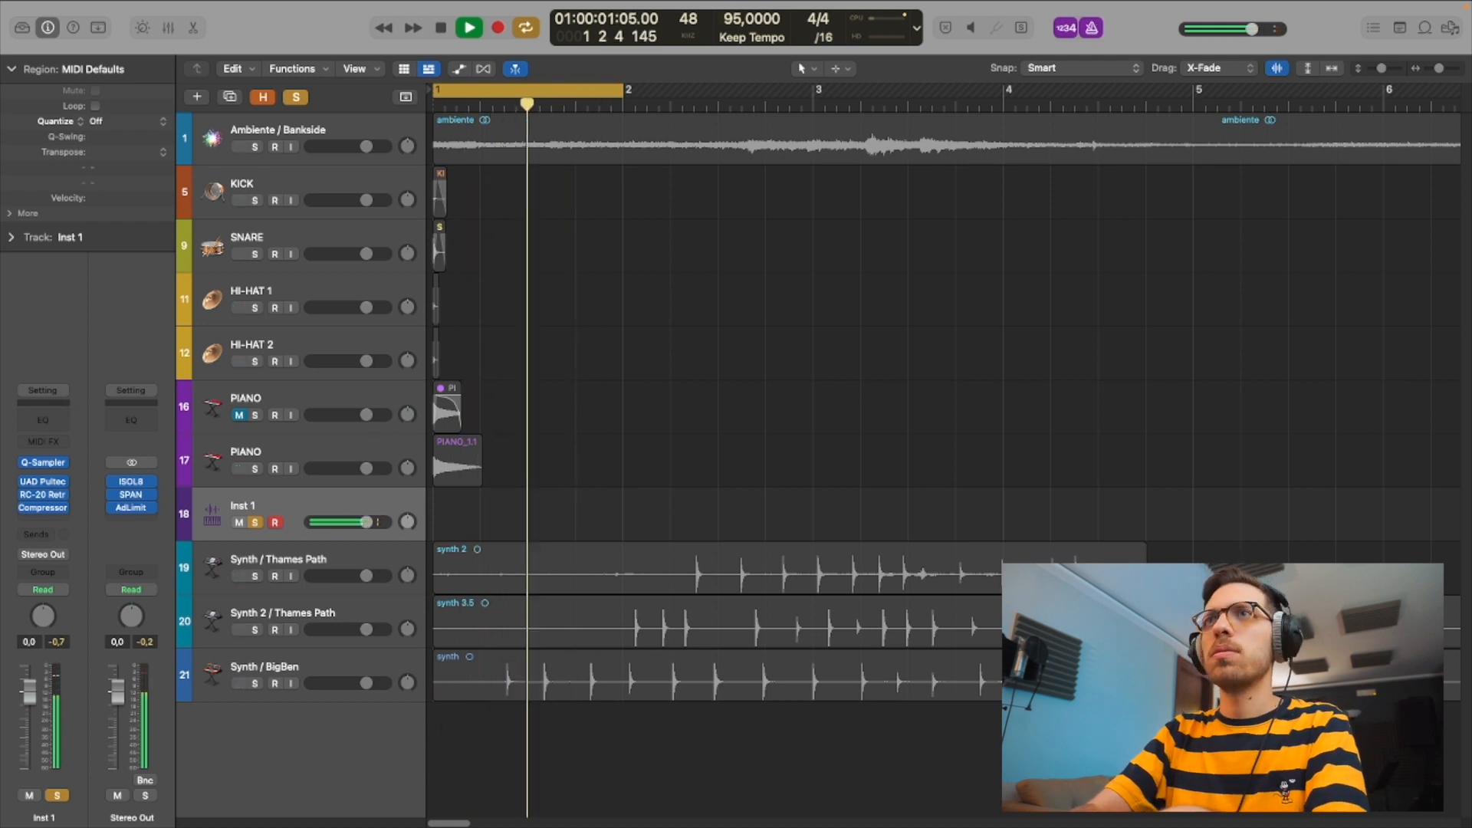
# - Record a chord part of about four bars on the Inst 1 track from bar 1
pyautogui.press('space')
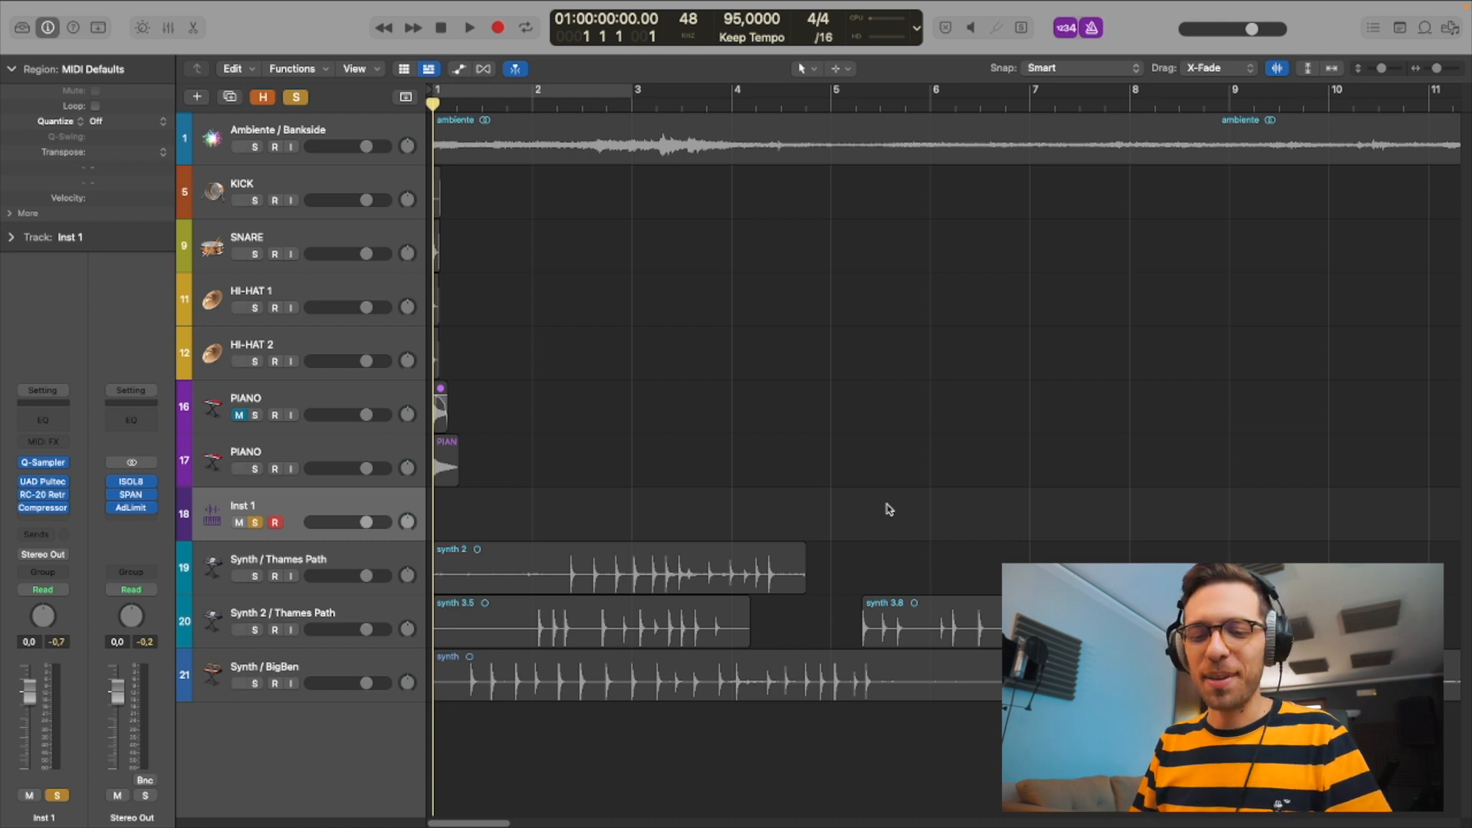
pyautogui.press('r')
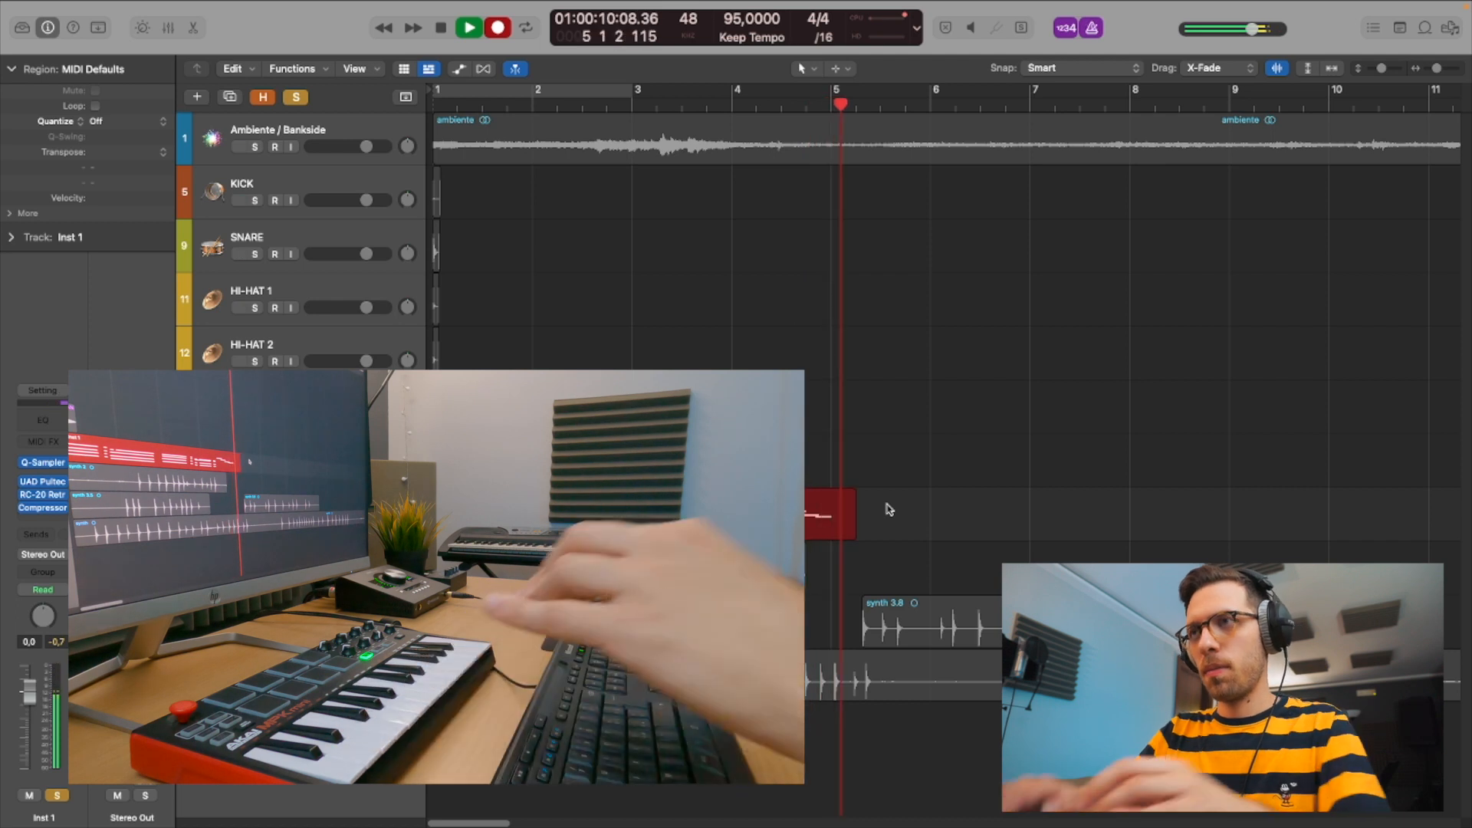
pyautogui.press('space')
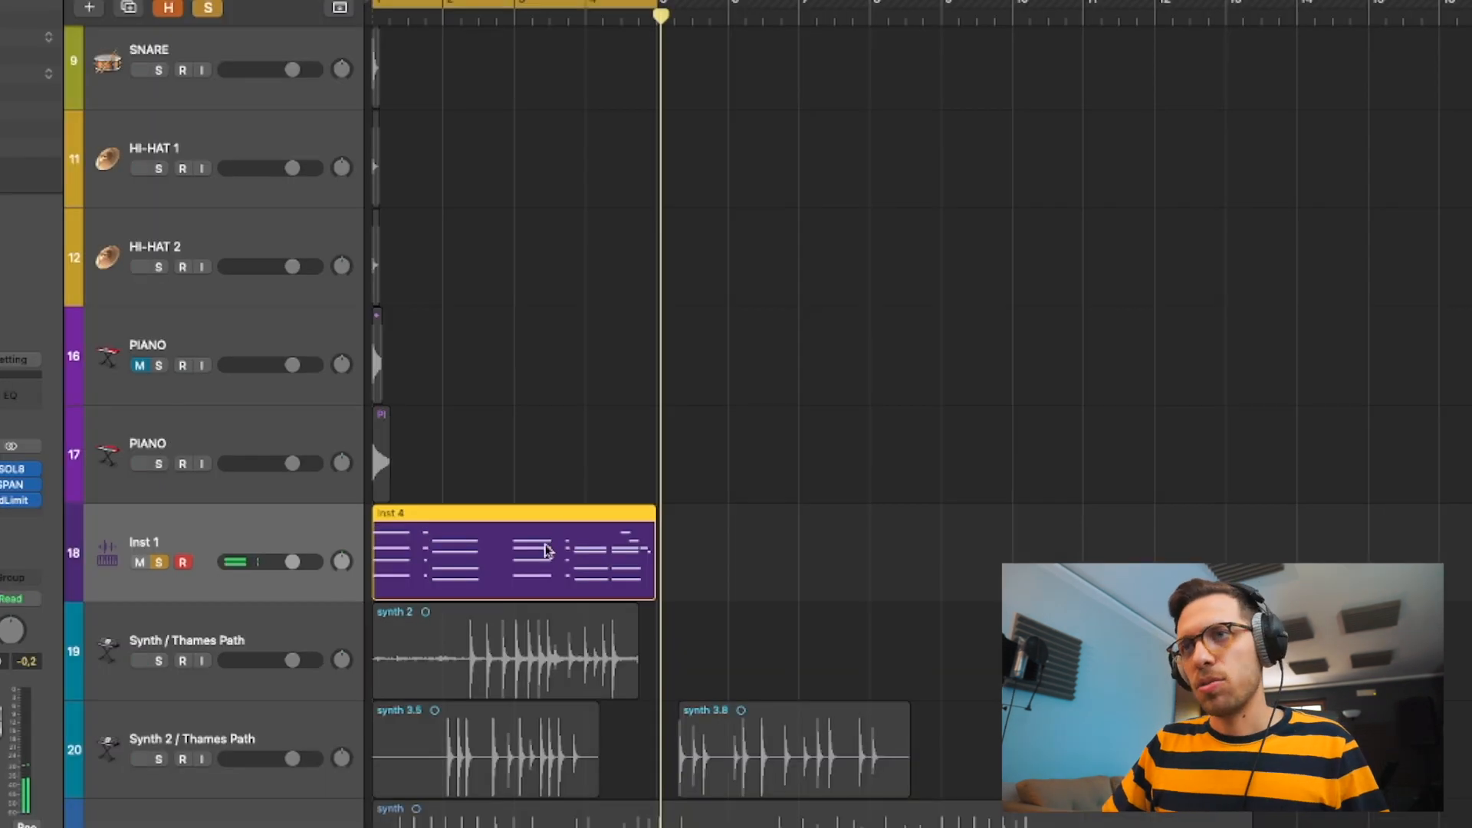
# - Transpose all notes of the Inst 4 region up one octave in the Piano Roll and play the part from the start
pyautogui.doubleClick(542, 552)
pyautogui.scroll(5, 644, 575)
pyautogui.scroll(-3, 647, 577)
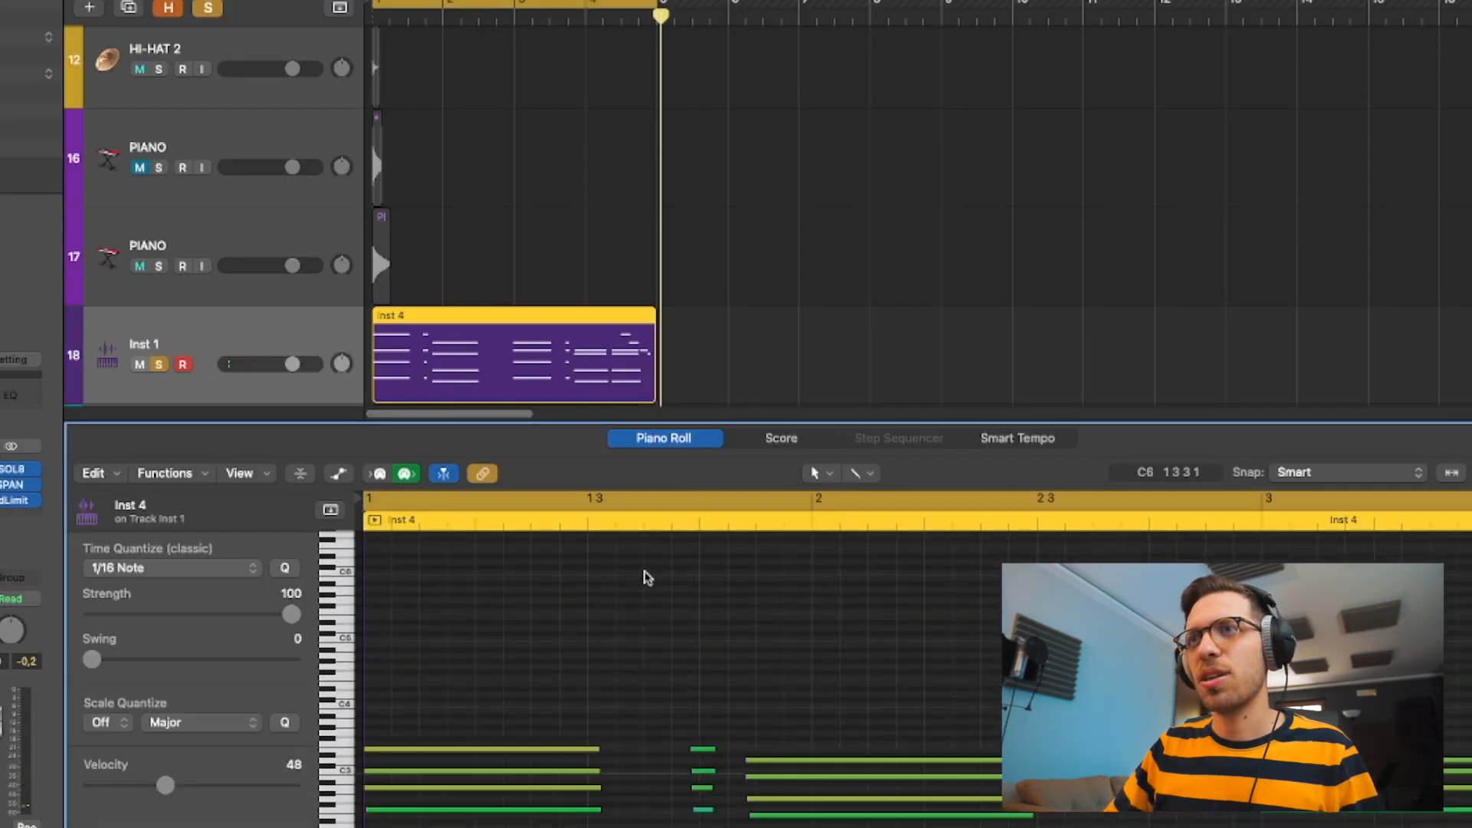
pyautogui.press('super+Left')
pyautogui.press('super+Left')
pyautogui.press('super+Left')
pyautogui.press('super+Left')
pyautogui.press('super+Left')
pyautogui.press('Return')
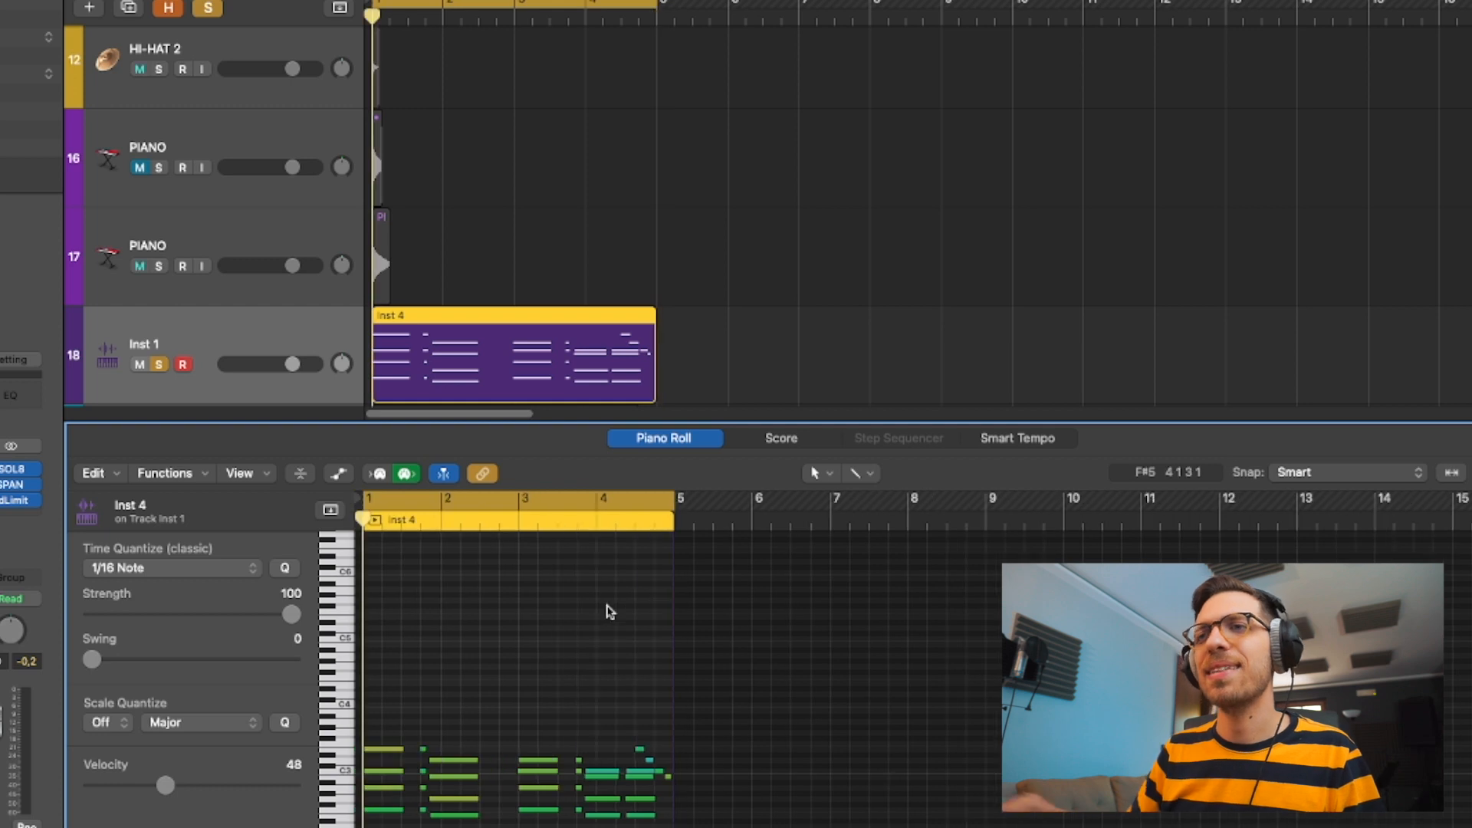
pyautogui.scroll(-3, 652, 698)
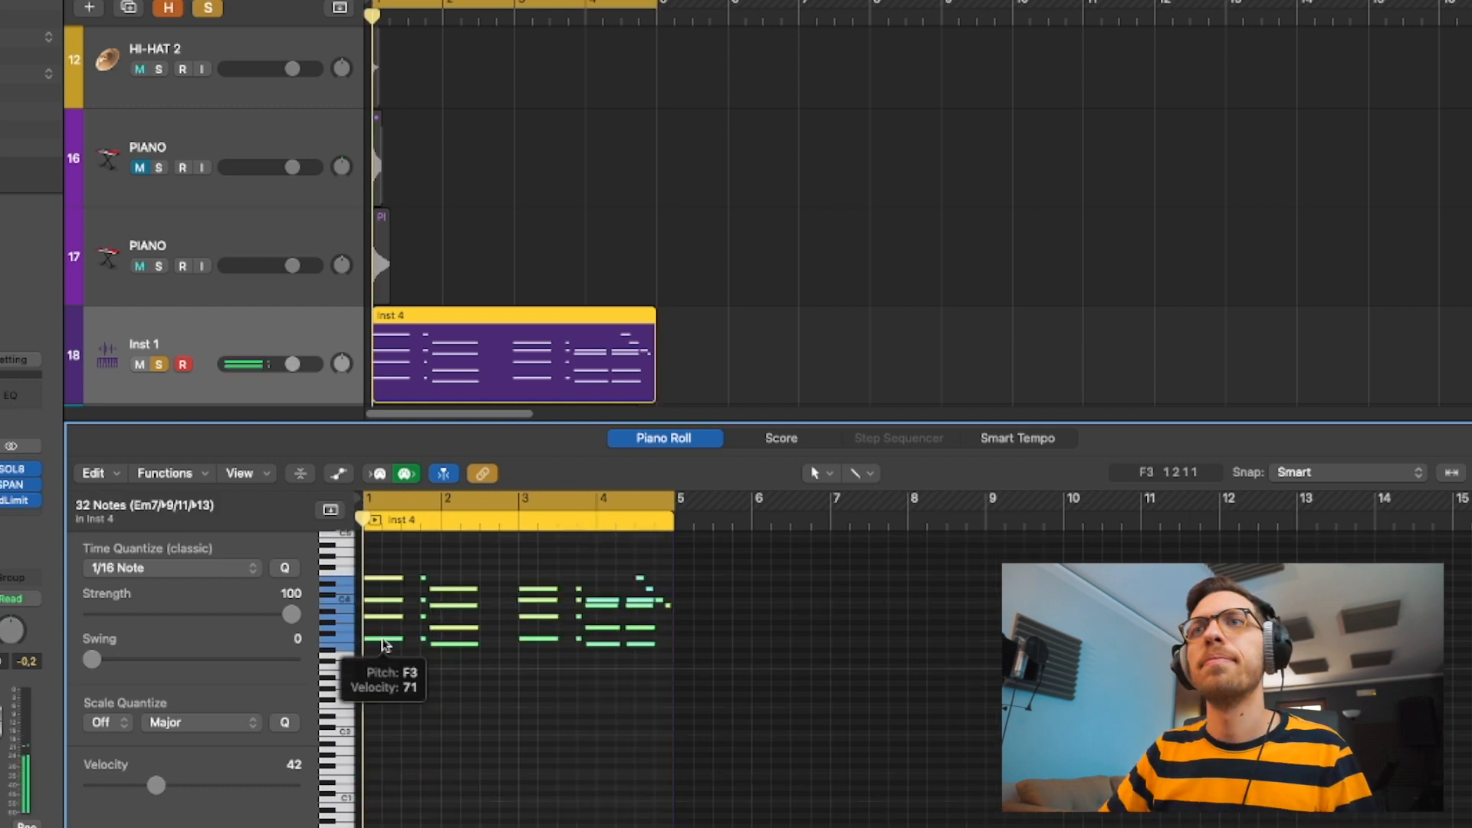
pyautogui.press('space')
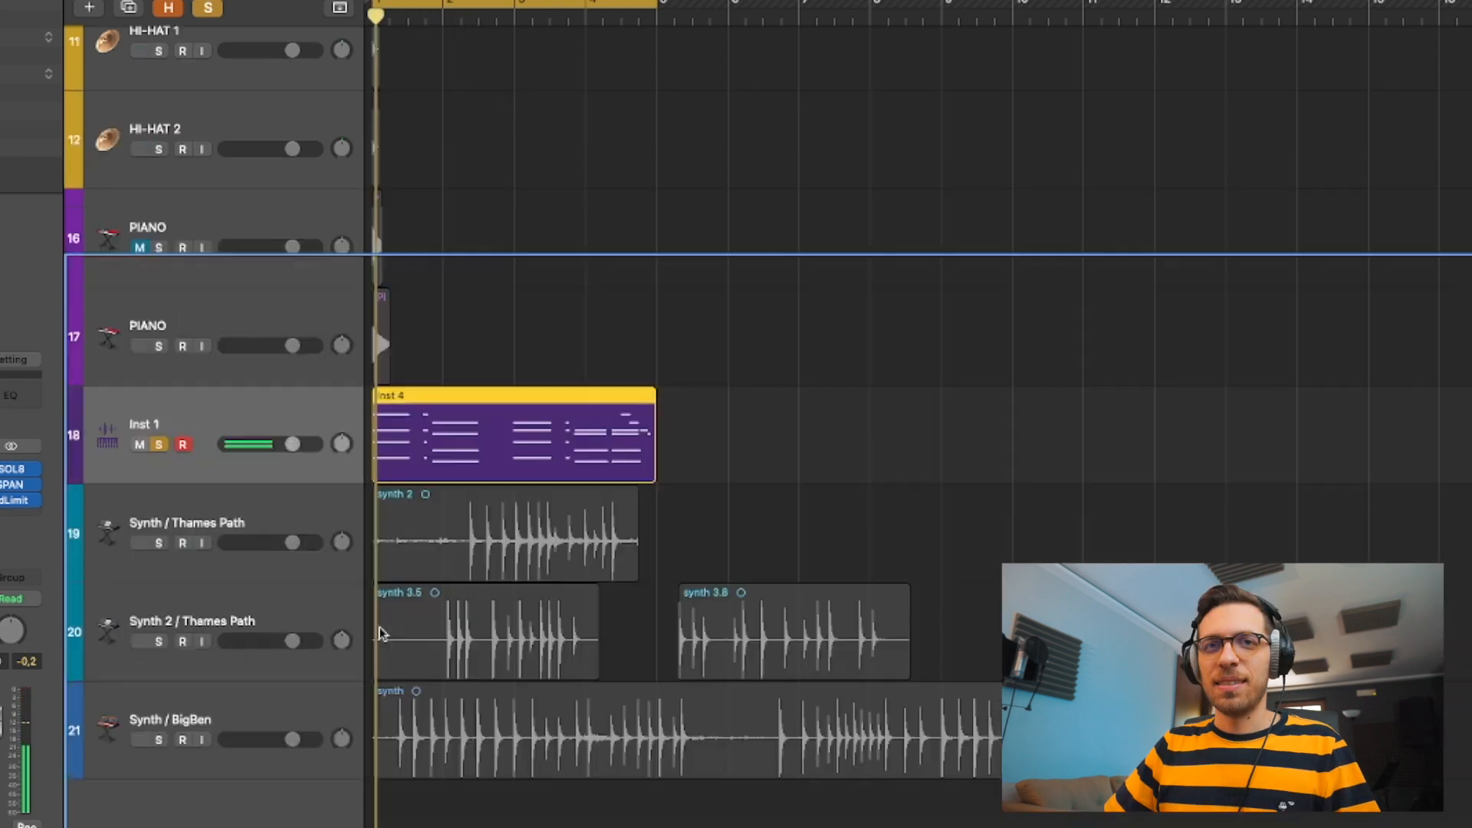
# - Load the PIANO_1.3 audio region into Inst 2's Quick Sampler as Optimized and close the plug-in window
pyautogui.press('super+Right')
pyautogui.press('super+Right')
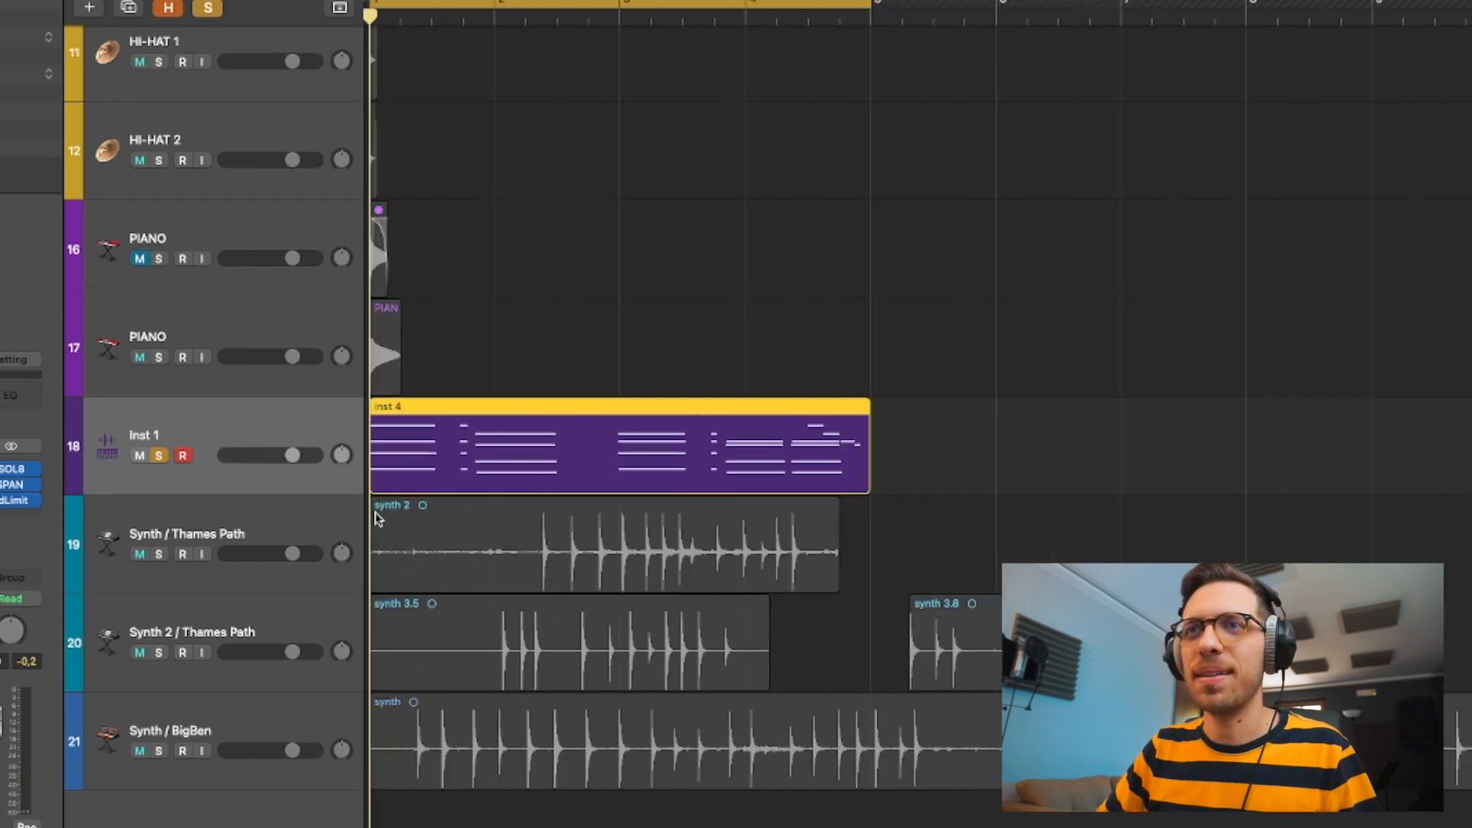
pyautogui.press('super+Right')
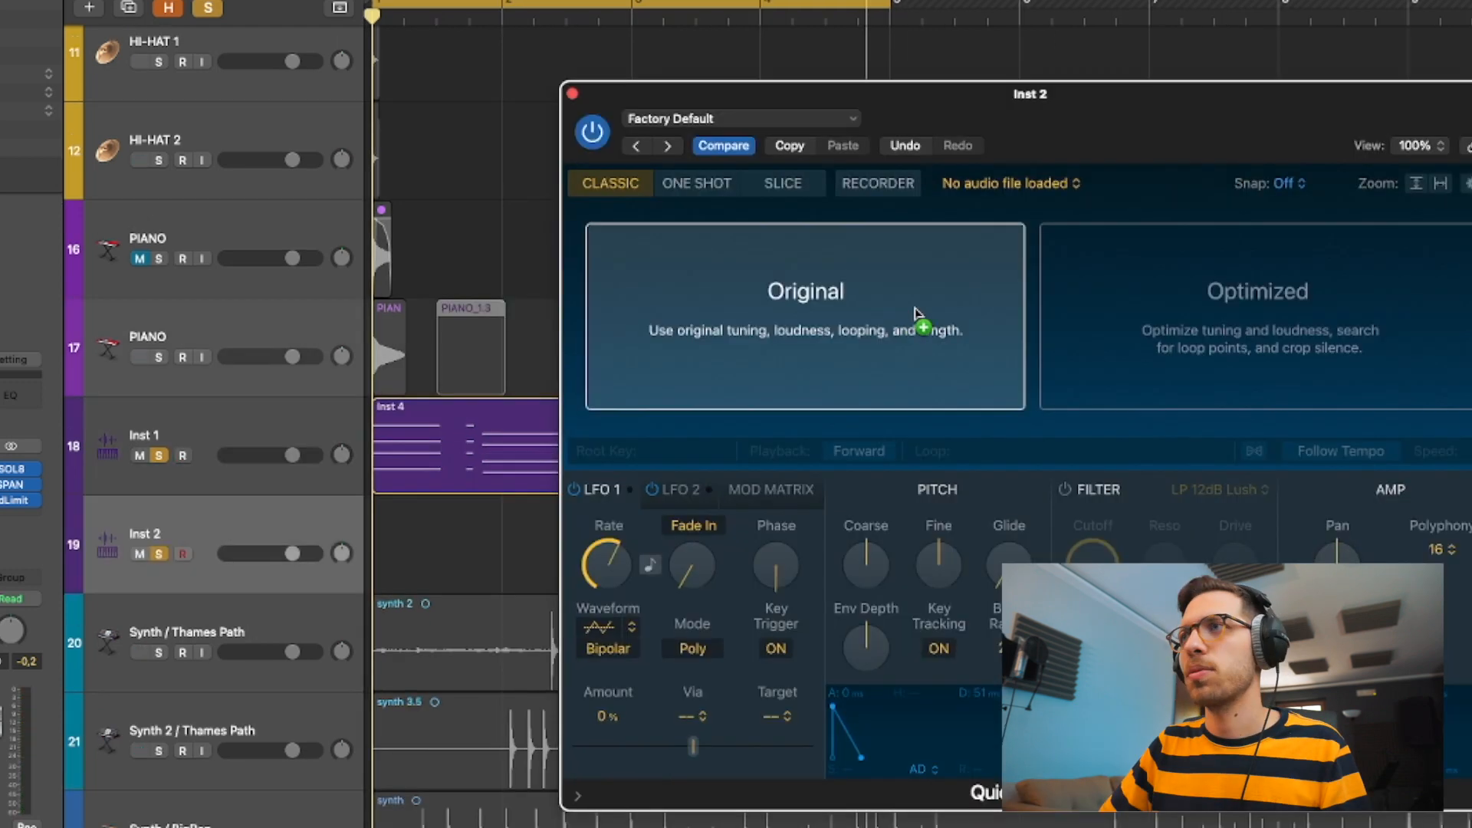
pyautogui.click(1166, 321)
pyautogui.click(572, 93)
# - Copy the Inst 4 region from Inst 1 to the Inst 2 track, unsolo Inst 1 and play the part
pyautogui.moveTo(490, 468); pyautogui.dragTo(491, 576)
pyautogui.click(159, 455)
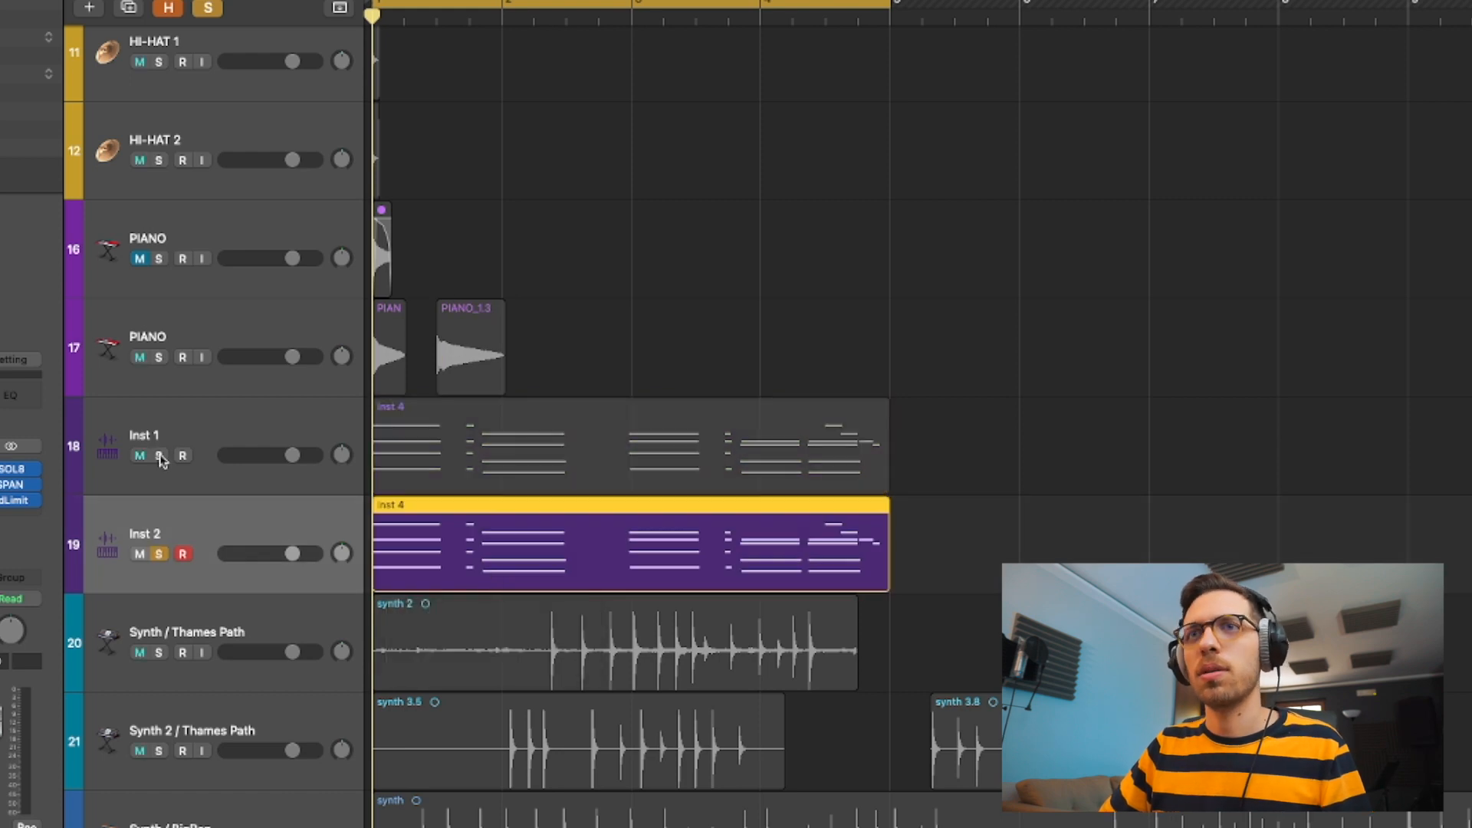
pyautogui.press('space')
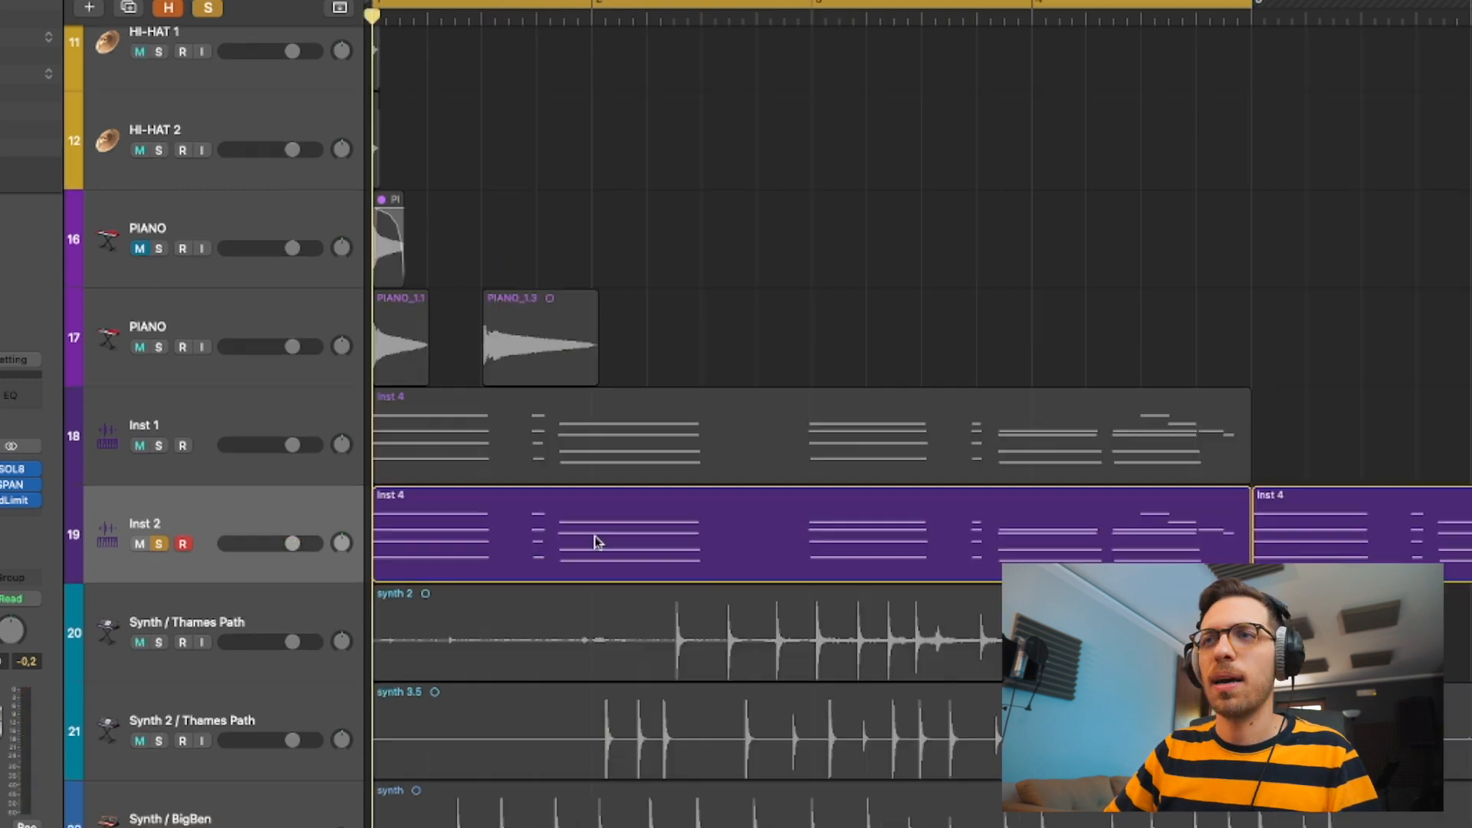
# - Record a four-bar chord part on the Inst 2 track at bar 11 and play it back
pyautogui.scroll(-10, 595, 538)
pyautogui.scroll(4, 595, 539)
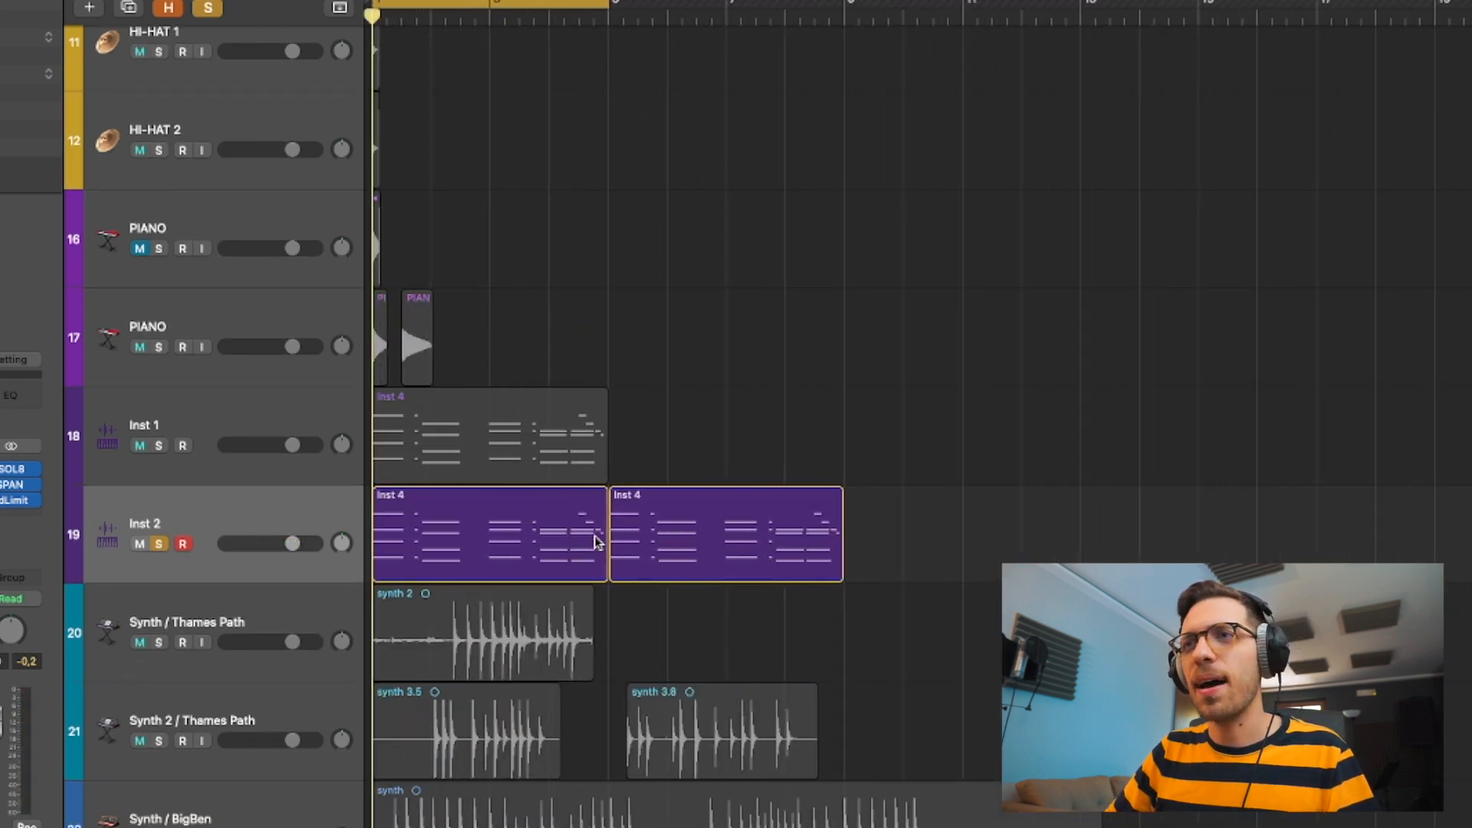
pyautogui.moveTo(878, 536); pyautogui.dragTo(573, 529)
pyautogui.moveTo(881, 535); pyautogui.dragTo(421, 526)
pyautogui.click(1000, 506)
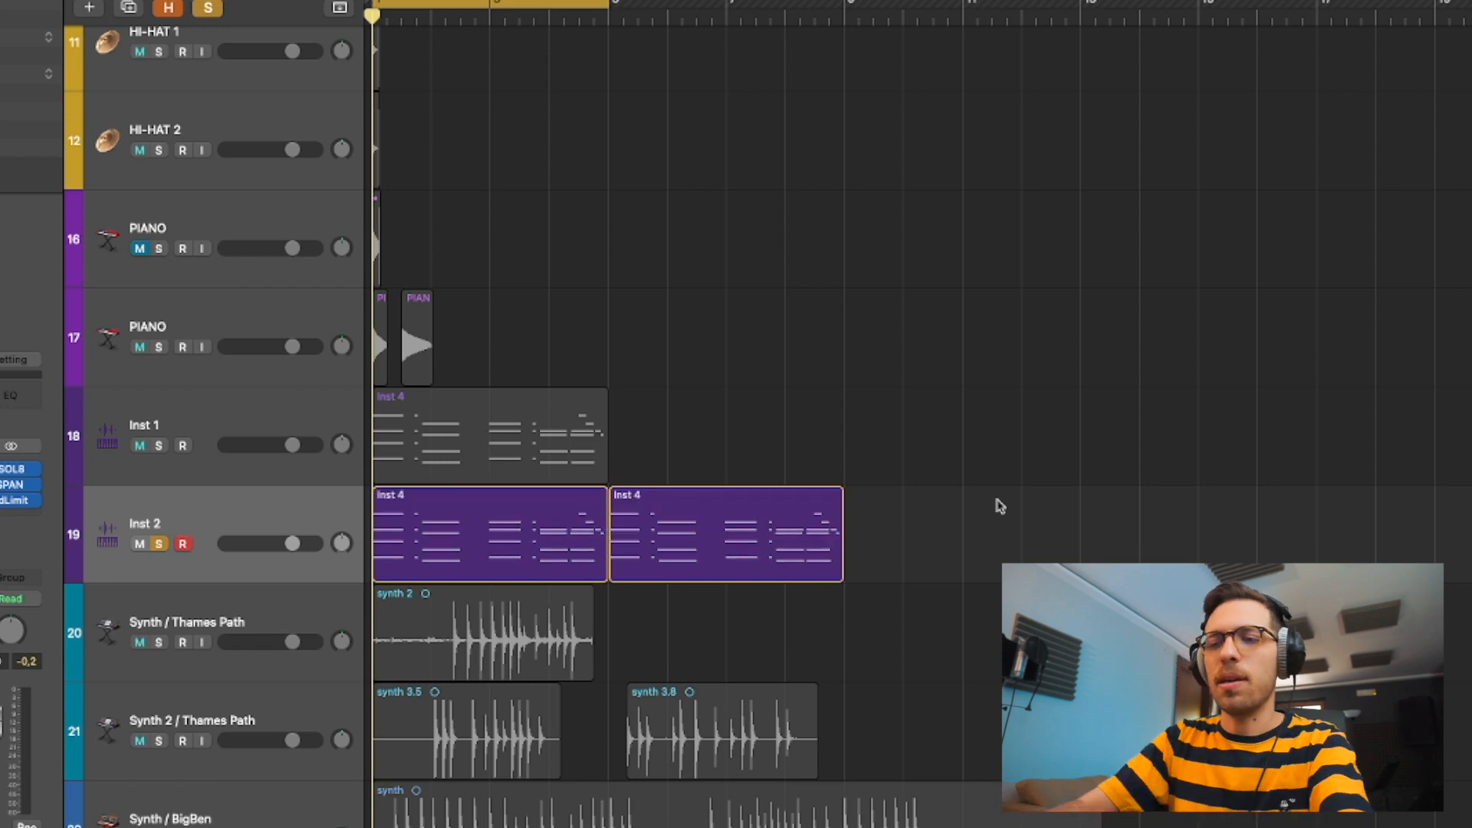
pyautogui.press('space')
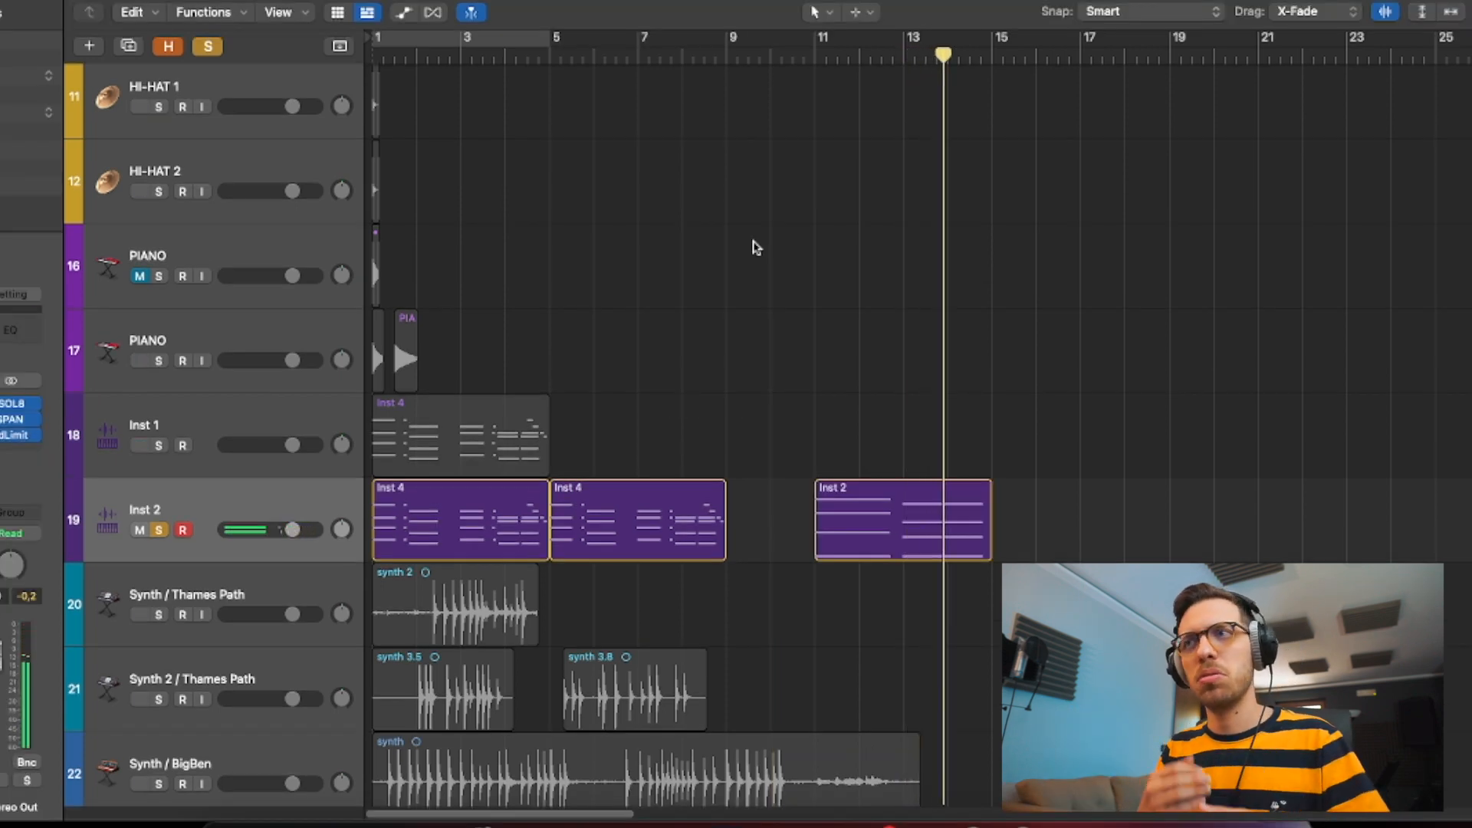
pyautogui.press('space')
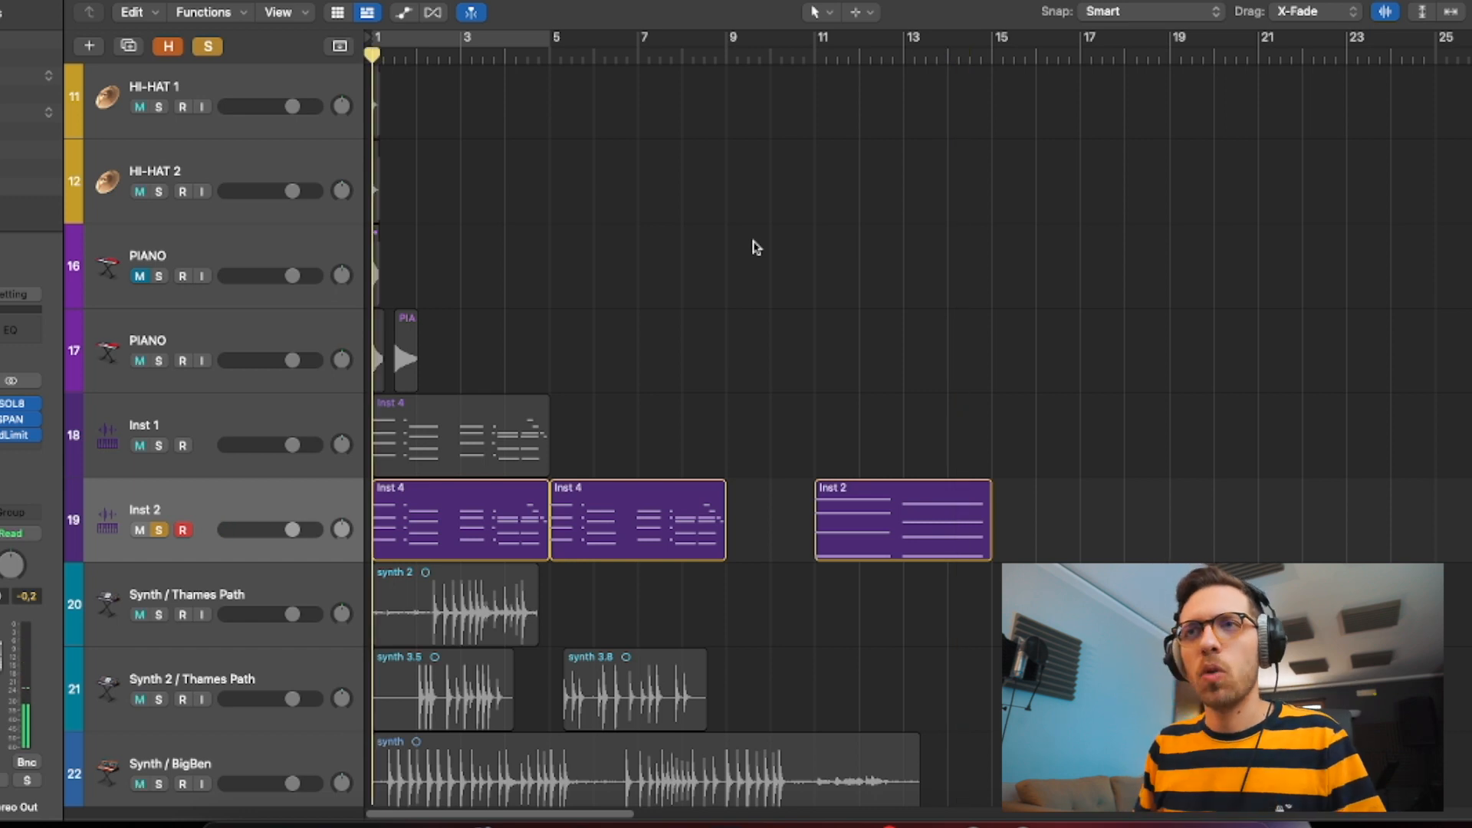
# - Move the recorded Inst 2 region to bar 17 and record another part in the gap ahead of it
pyautogui.press('super+Up')
pyautogui.press('super+Left')
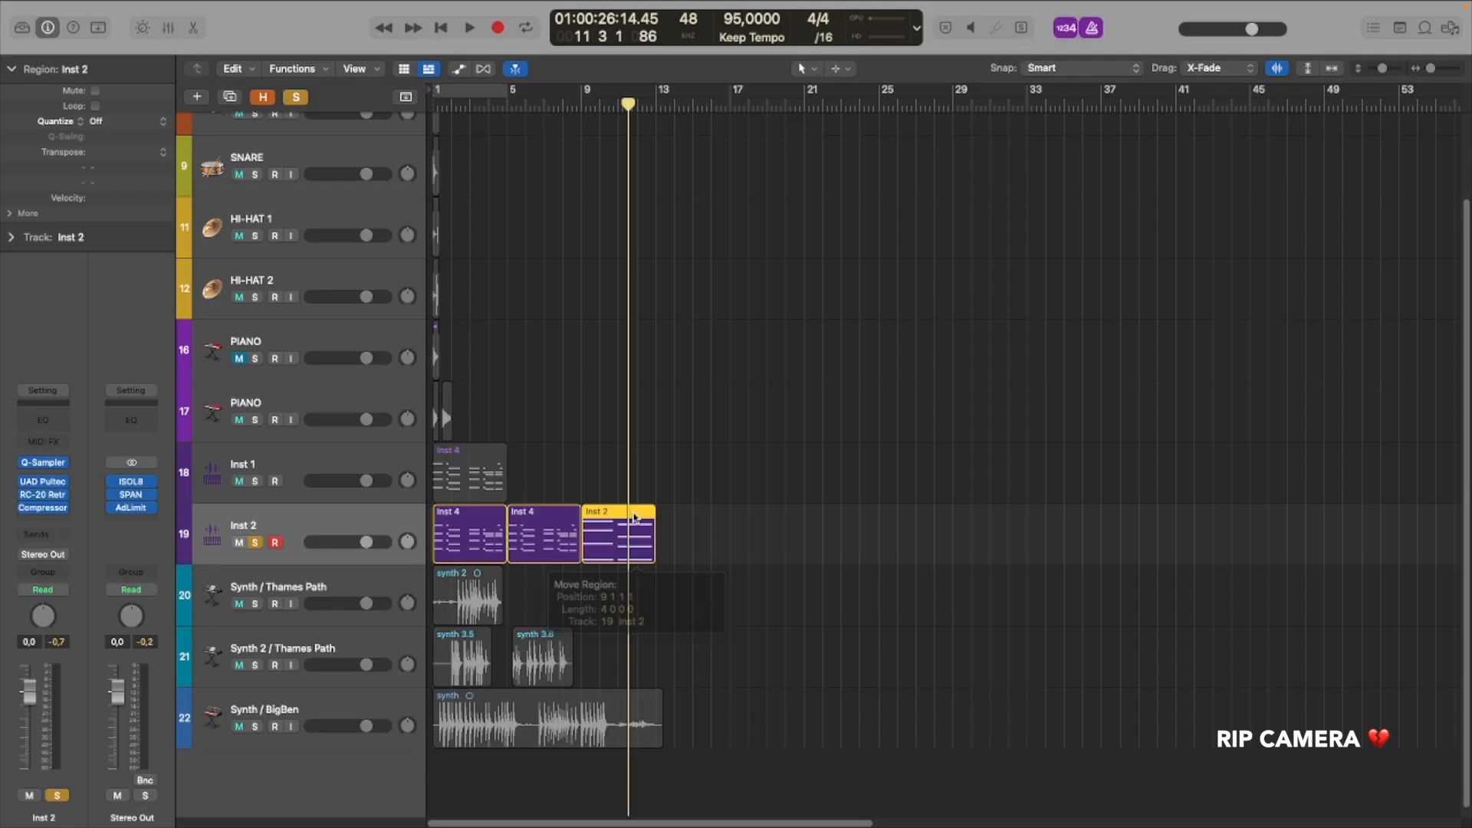
pyautogui.moveTo(643, 515); pyautogui.dragTo(752, 515)
pyautogui.press('r')
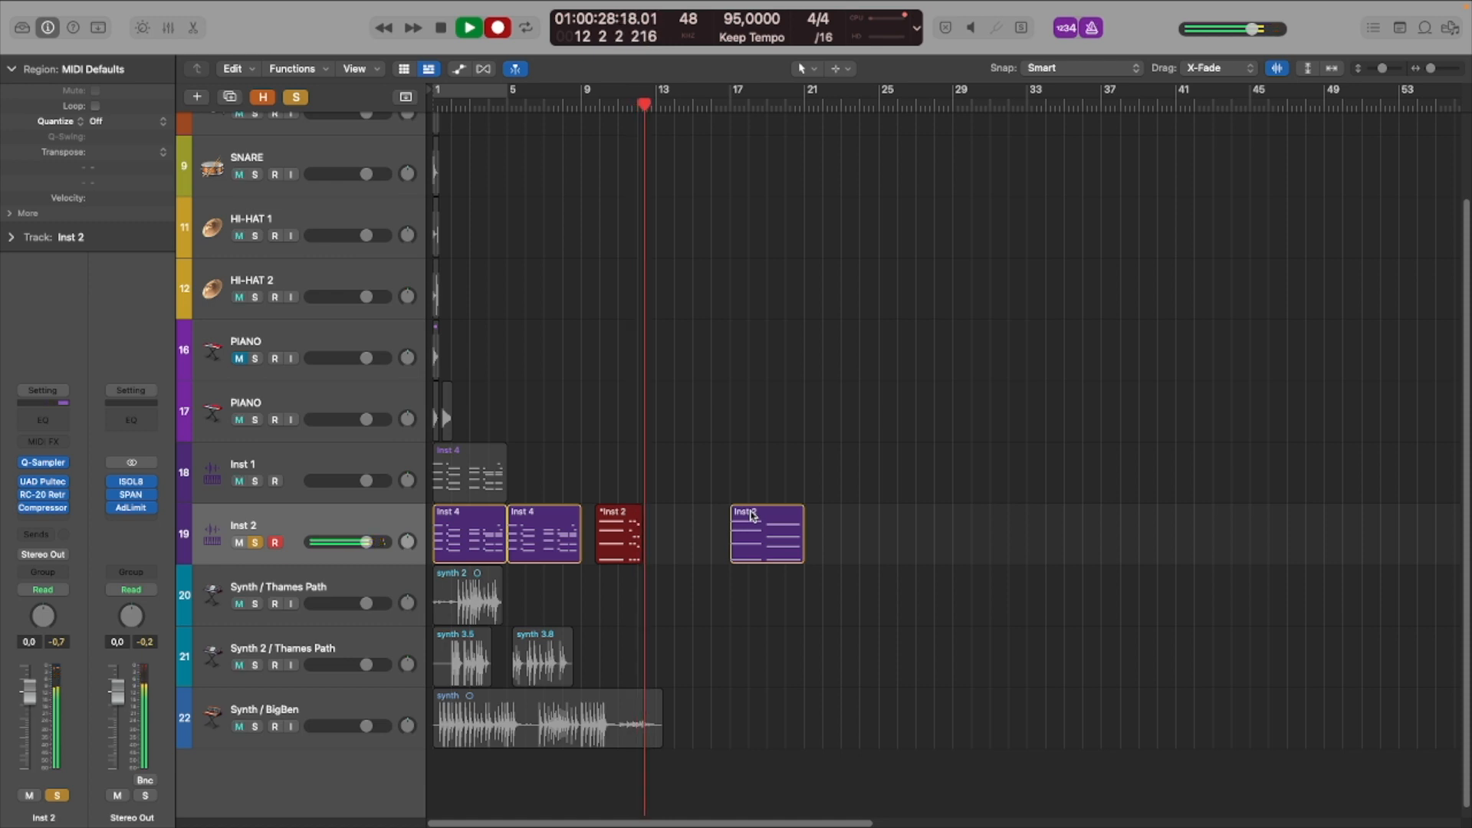
pyautogui.press('space')
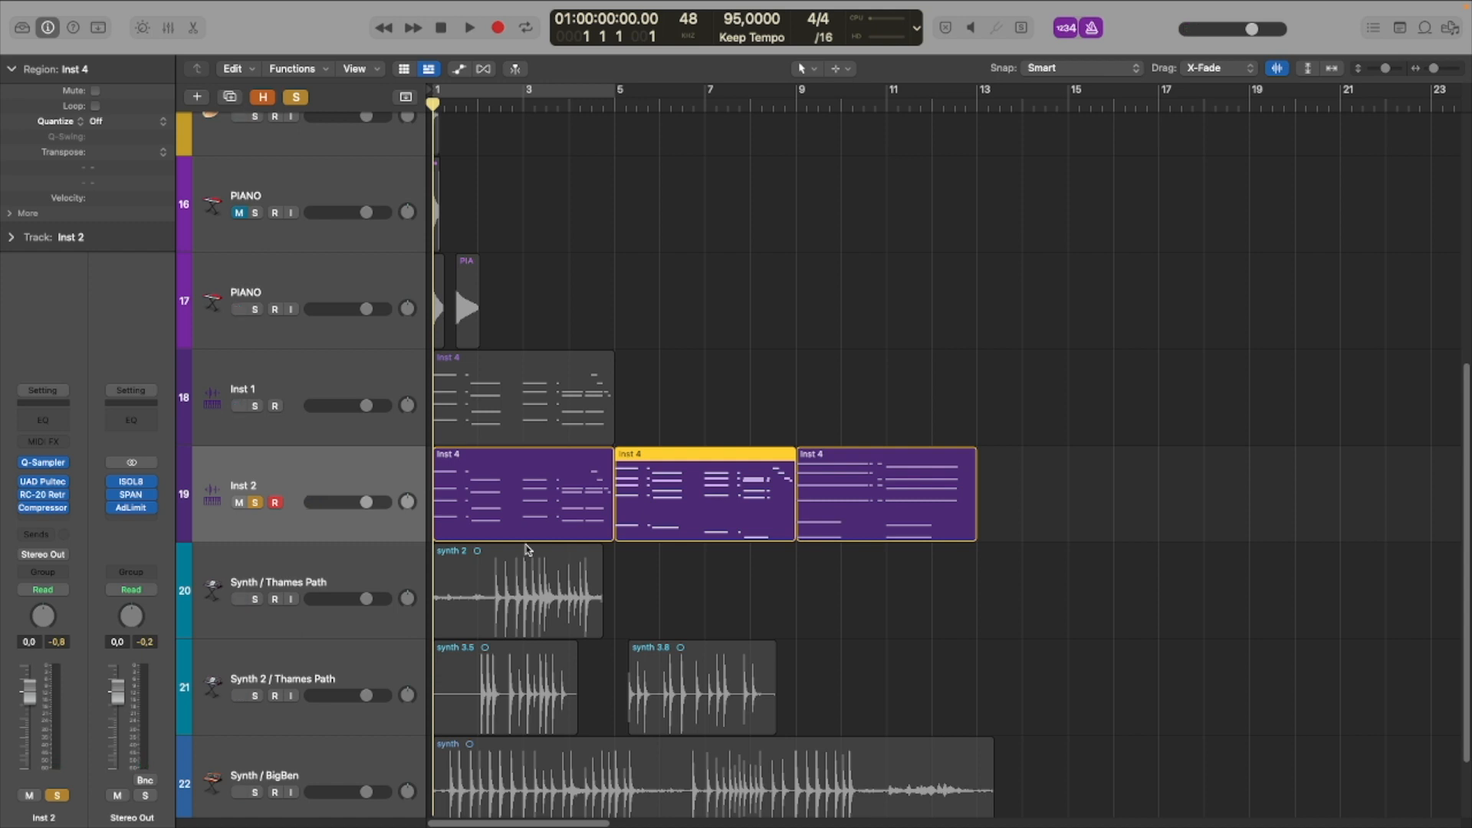
# - Play the Inst 2 regions from bar 5 to check the new chord parts
pyautogui.click(608, 104)
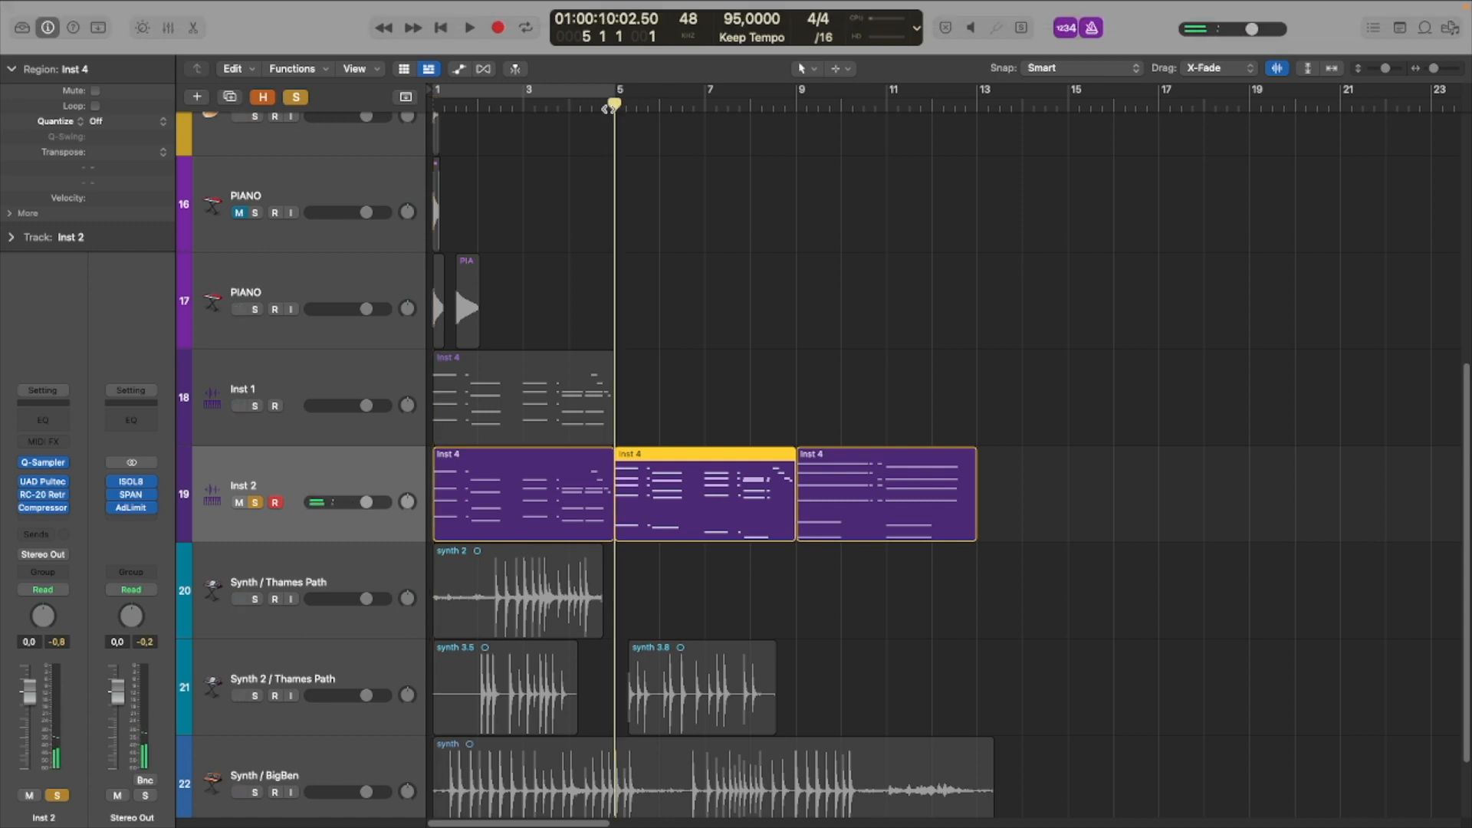
pyautogui.press('space')
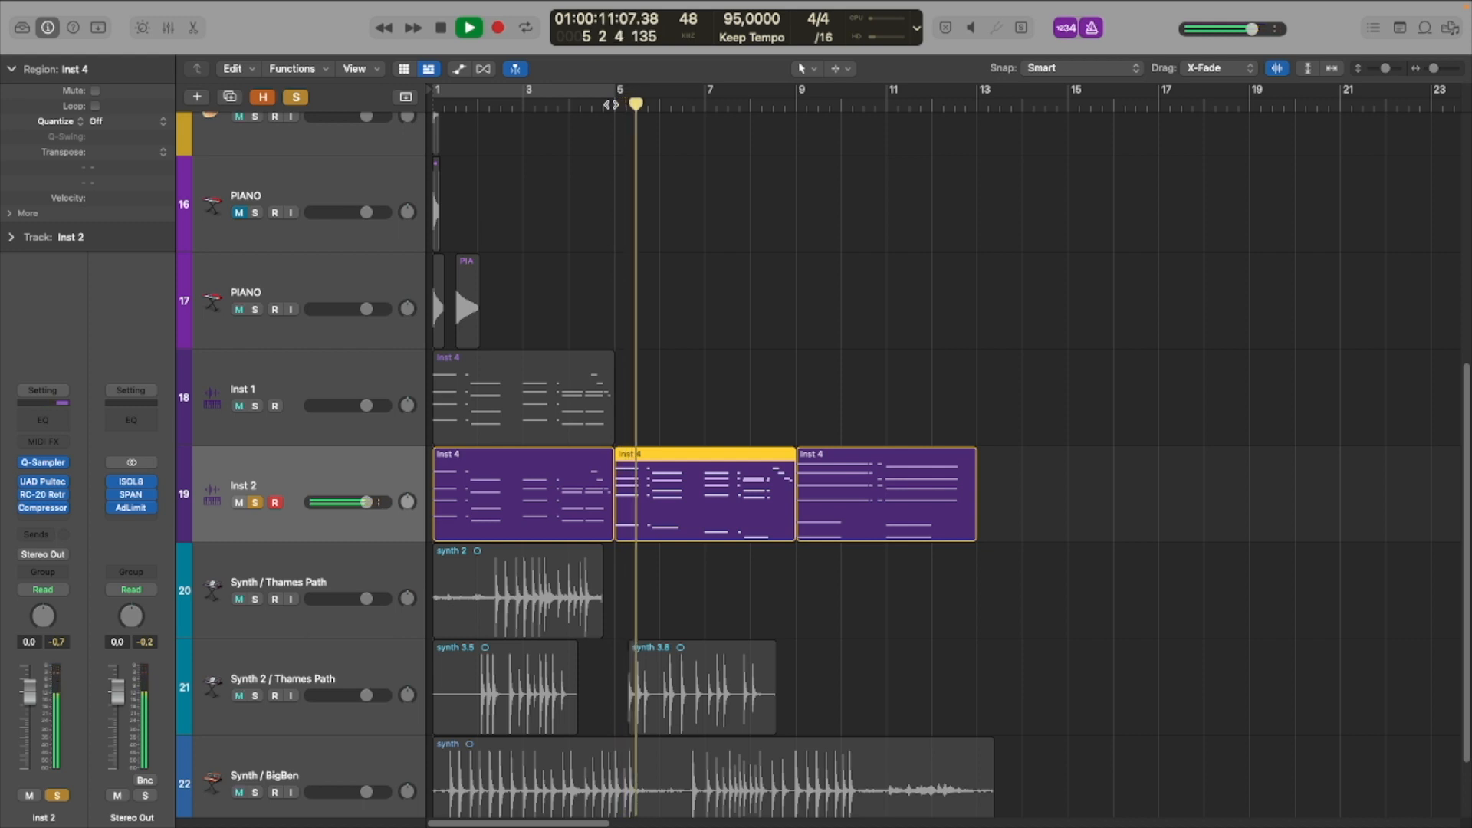
pyautogui.press('space')
pyautogui.press('Return')
pyautogui.press('space')
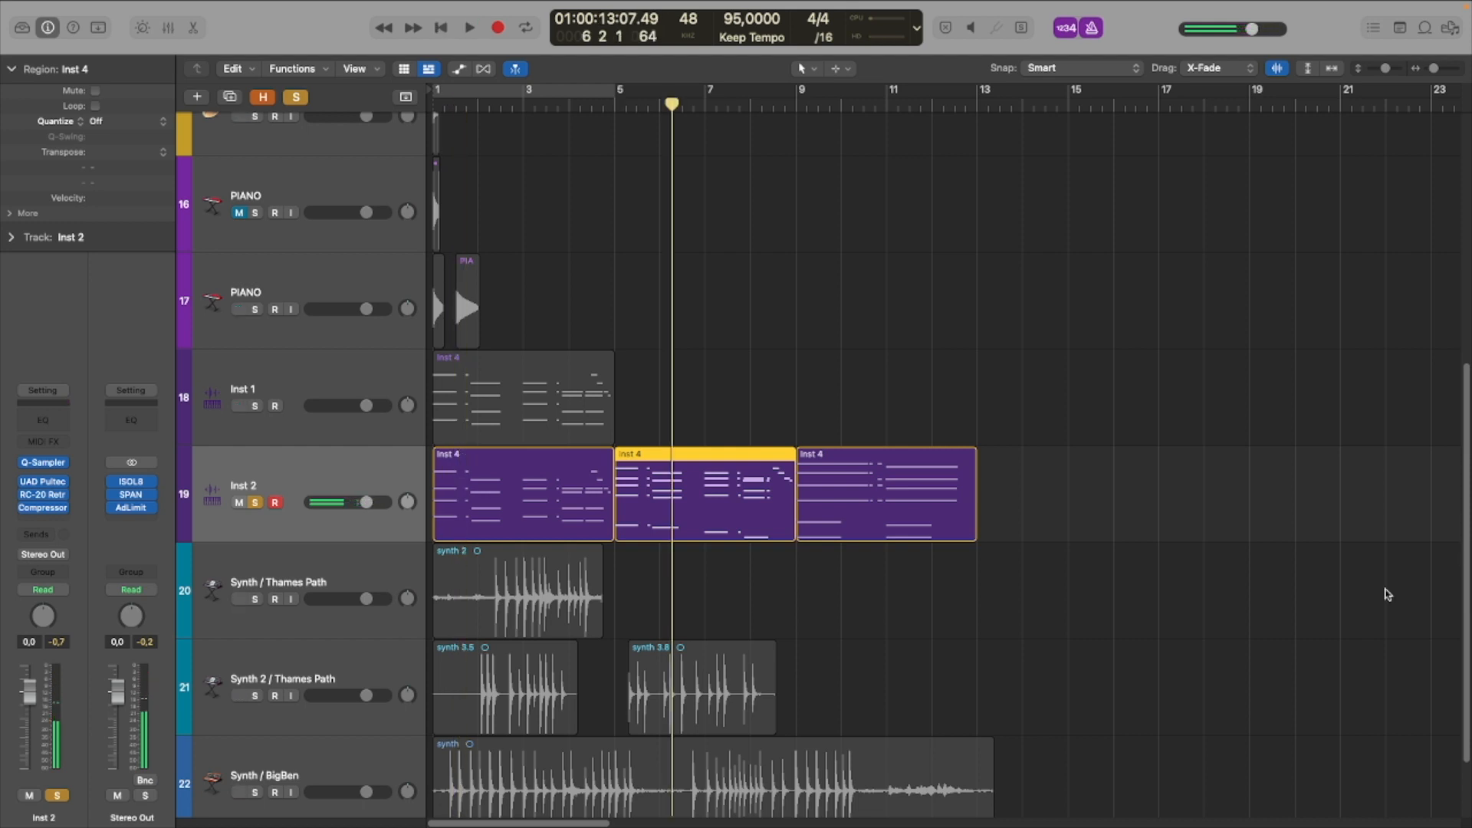
# - Copy the Inst 4 regions at bars 5 and 9 to the Inst 3 track and delete all but the lowest notes in both copies
pyautogui.moveTo(598, 345); pyautogui.dragTo(608, 421)
pyautogui.doubleClick(623, 423)
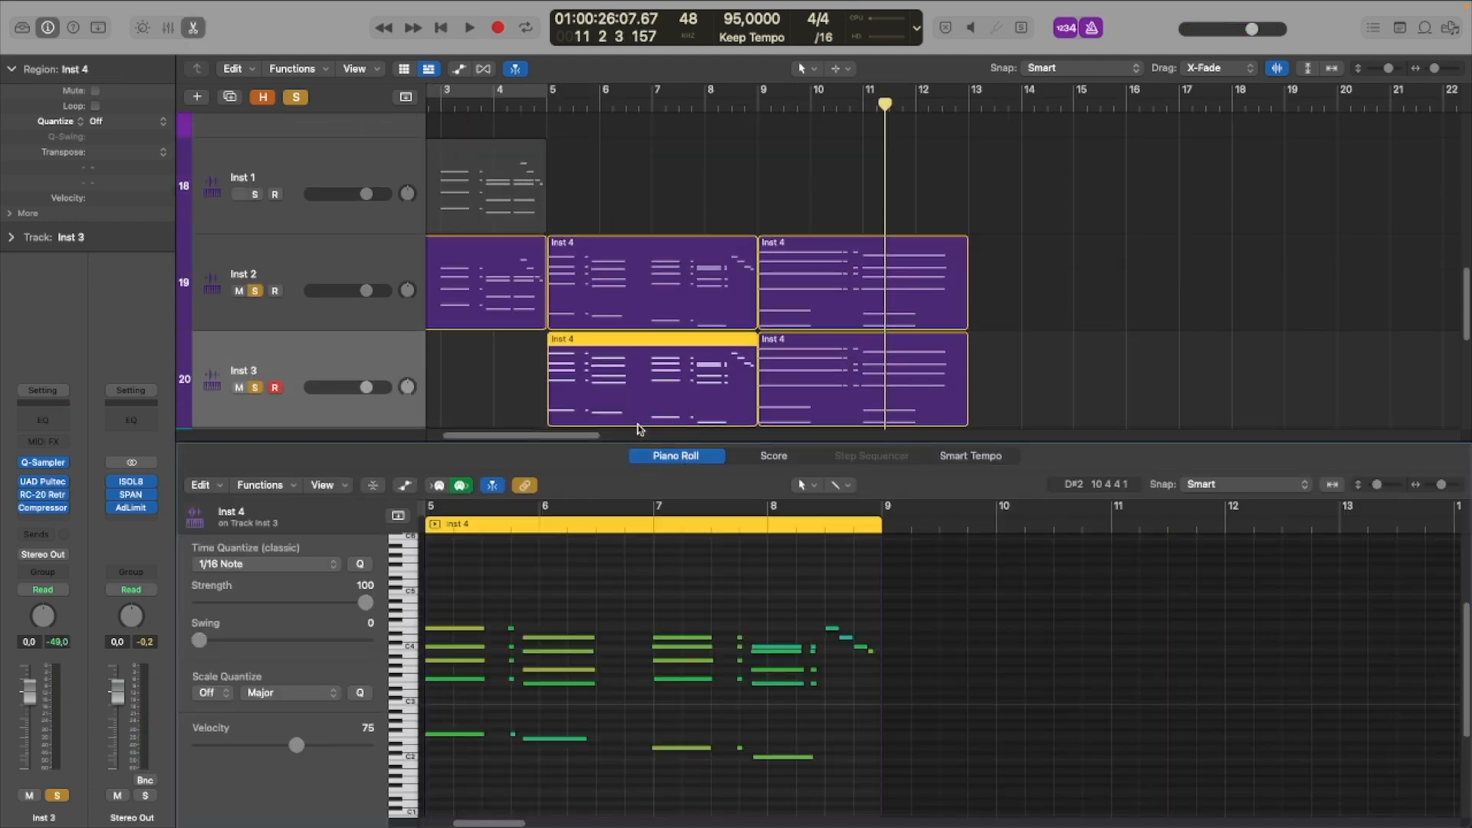
pyautogui.click(876, 577)
pyautogui.moveTo(920, 737); pyautogui.dragTo(385, 581)
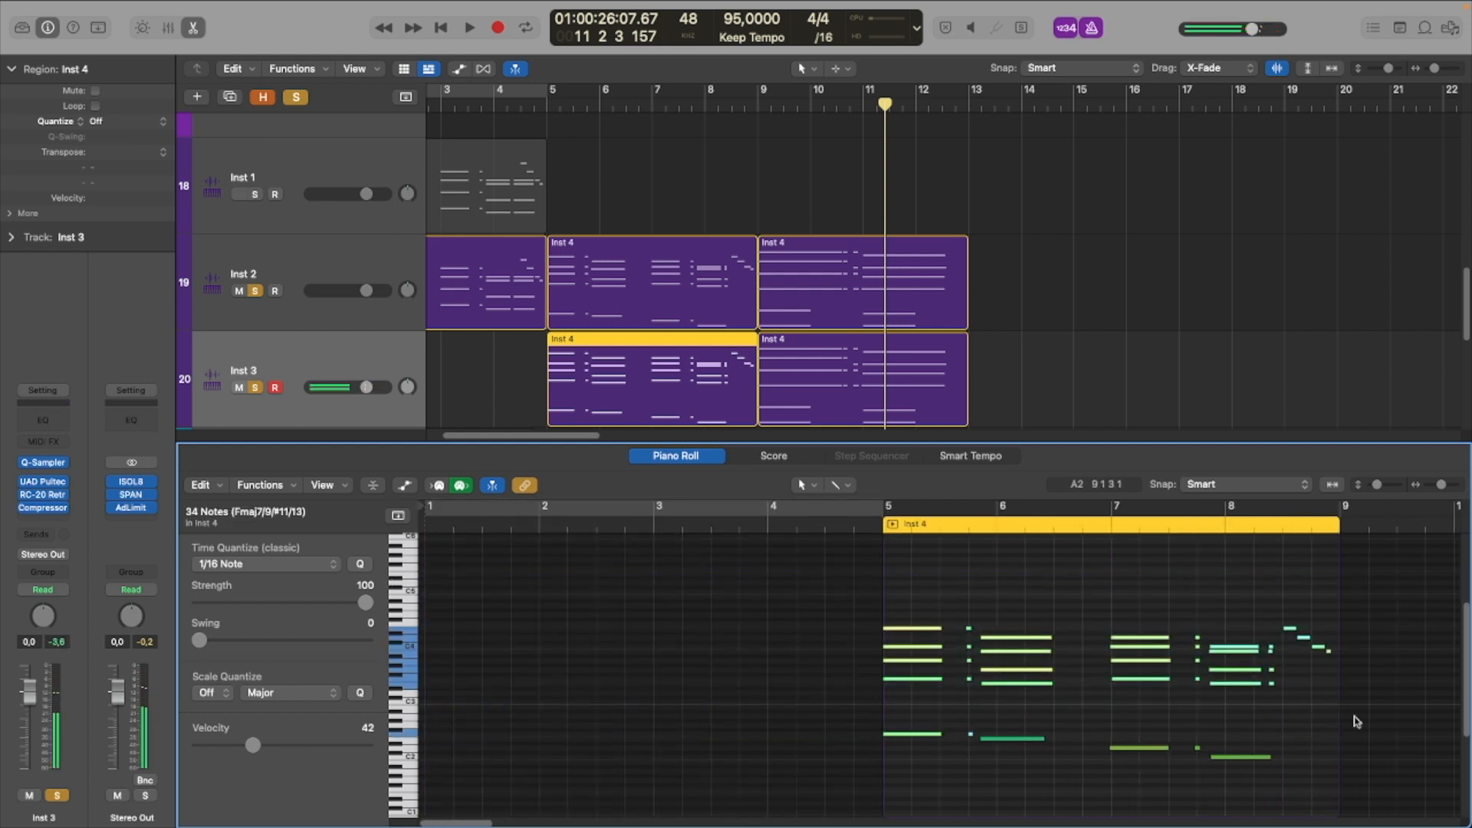
pyautogui.press('Delete')
pyautogui.click(871, 370)
pyautogui.moveTo(1431, 709); pyautogui.dragTo(815, 605)
pyautogui.press('Delete')
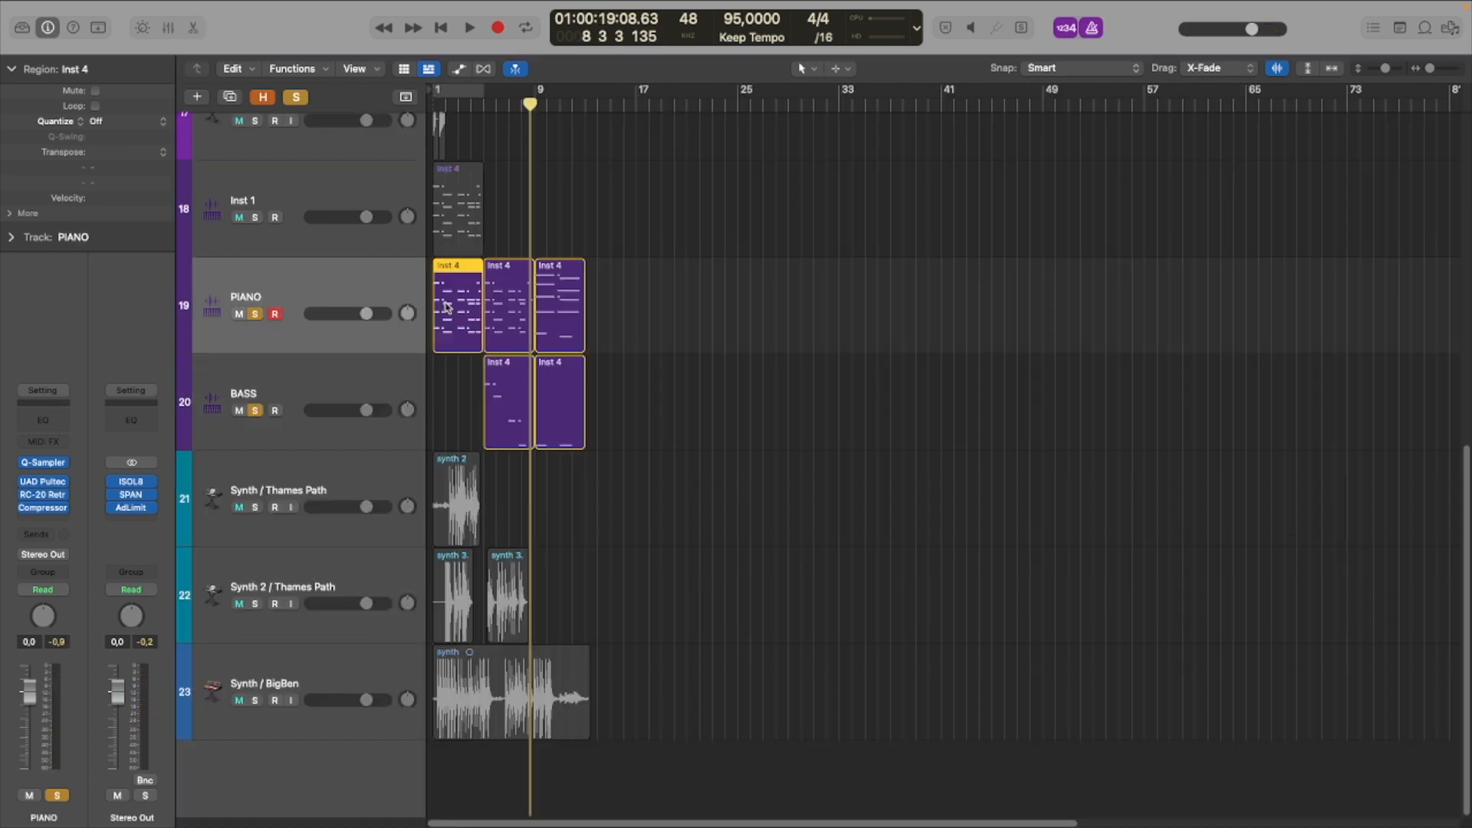
# - Delete the opening four-bar region on the PIANO track and the BASS regions in the Intro and Outro
pyautogui.press('Delete')
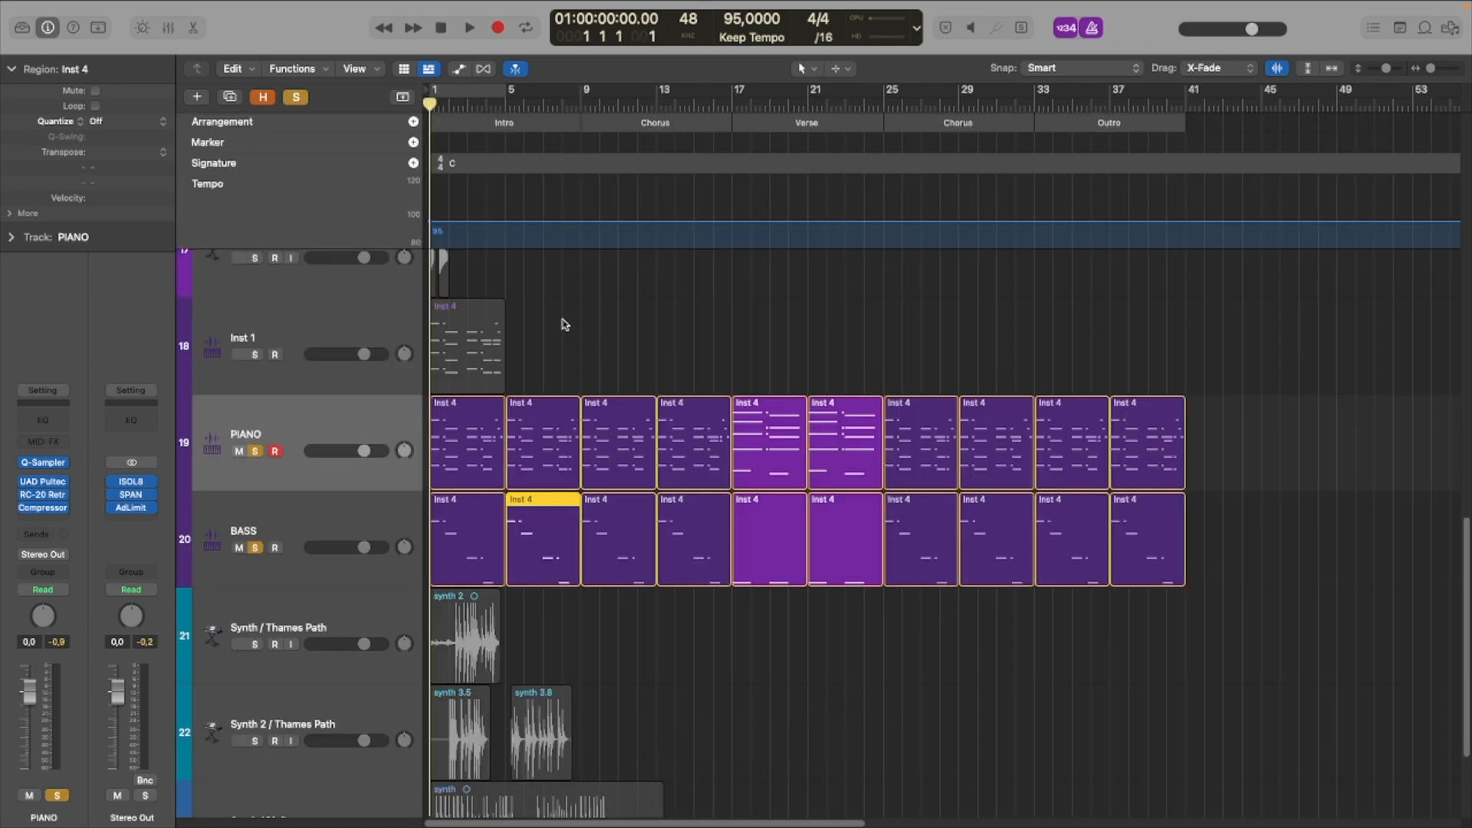
pyautogui.keyDown('shift'); pyautogui.click(477, 549); pyautogui.keyUp('shift')
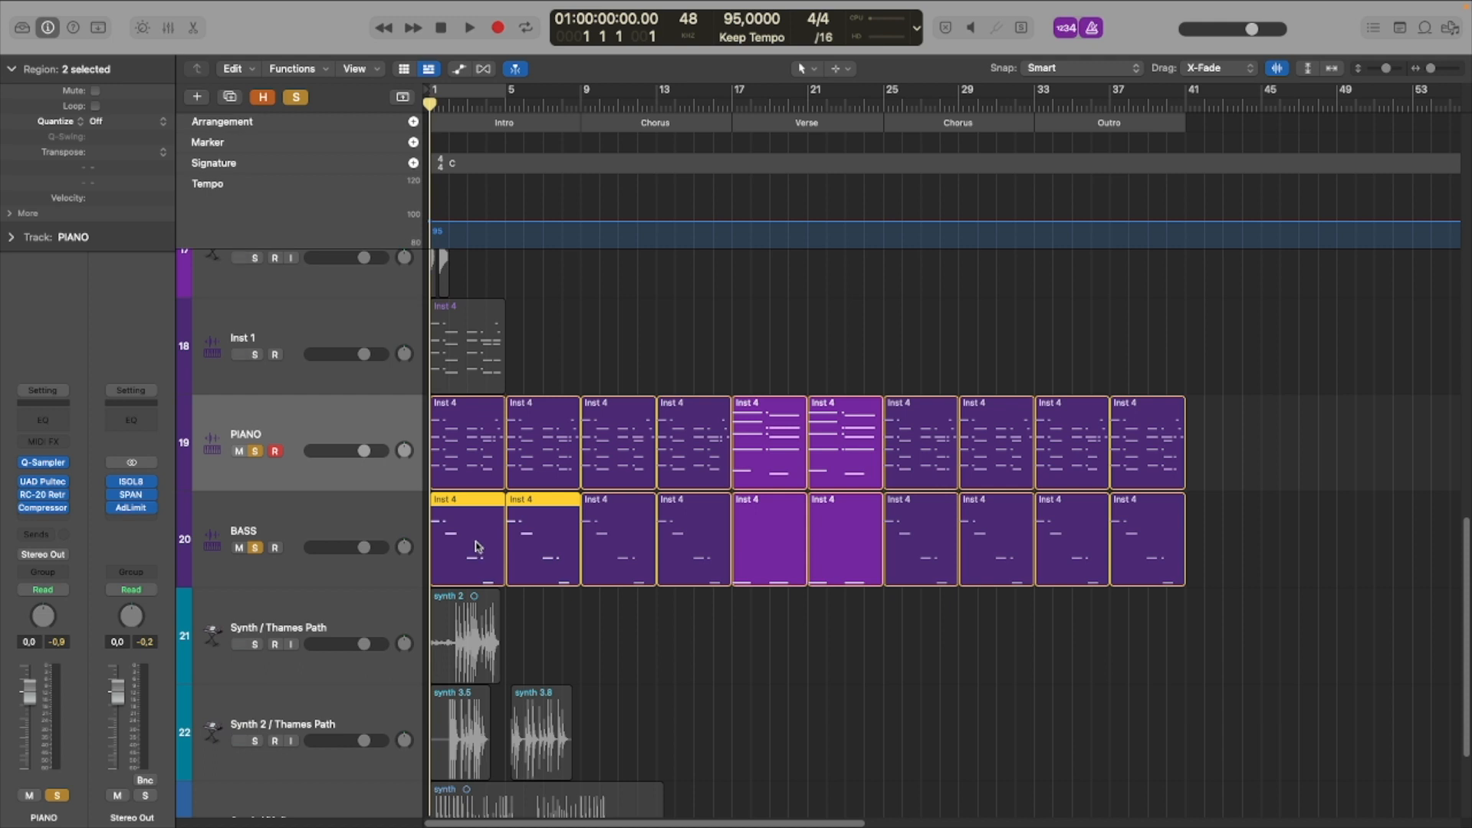
pyautogui.press('Delete')
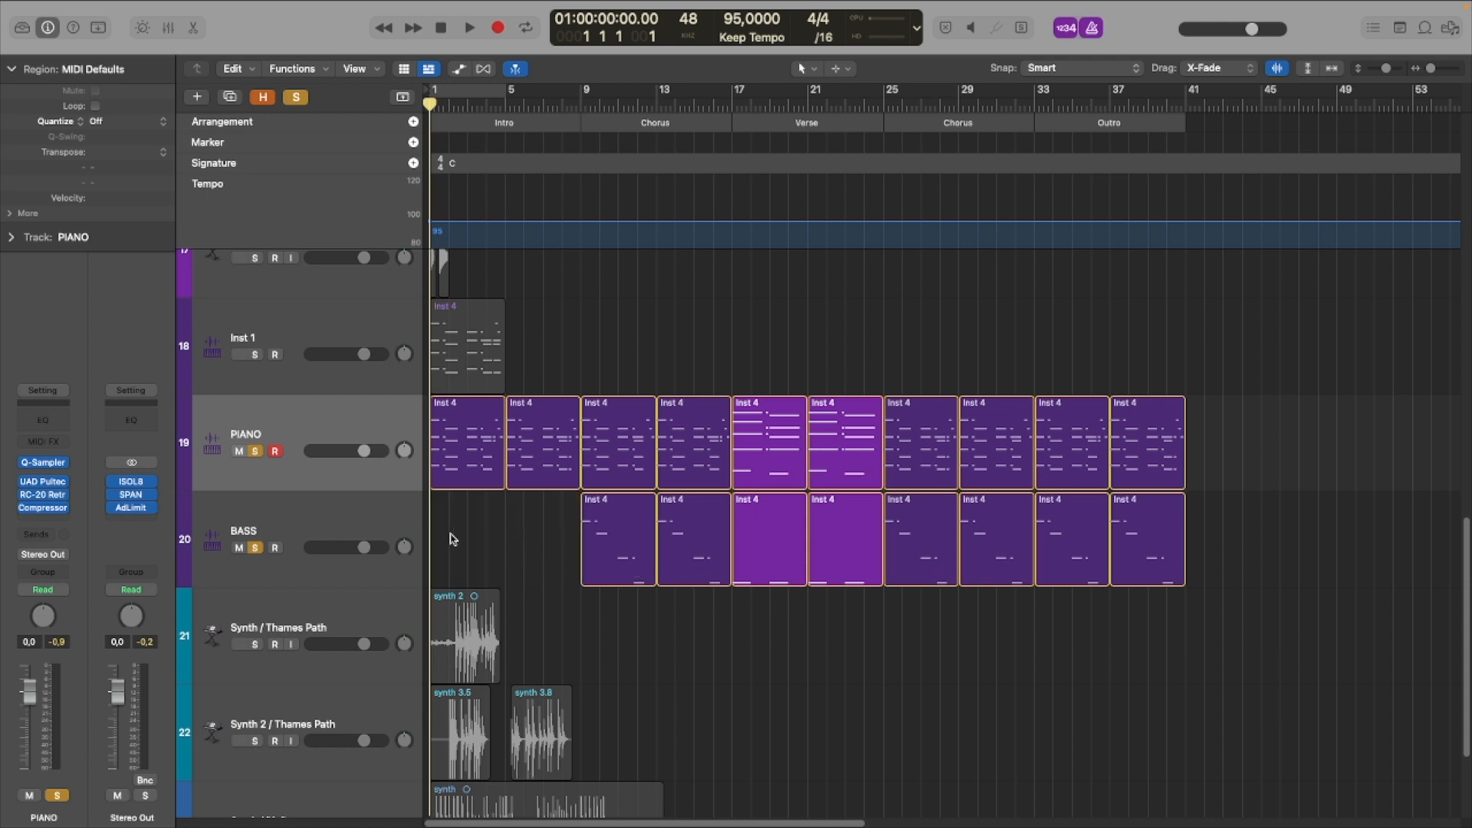
pyautogui.click(1147, 538)
pyautogui.keyDown('shift'); pyautogui.click(1088, 538); pyautogui.keyUp('shift')
pyautogui.press('Delete')
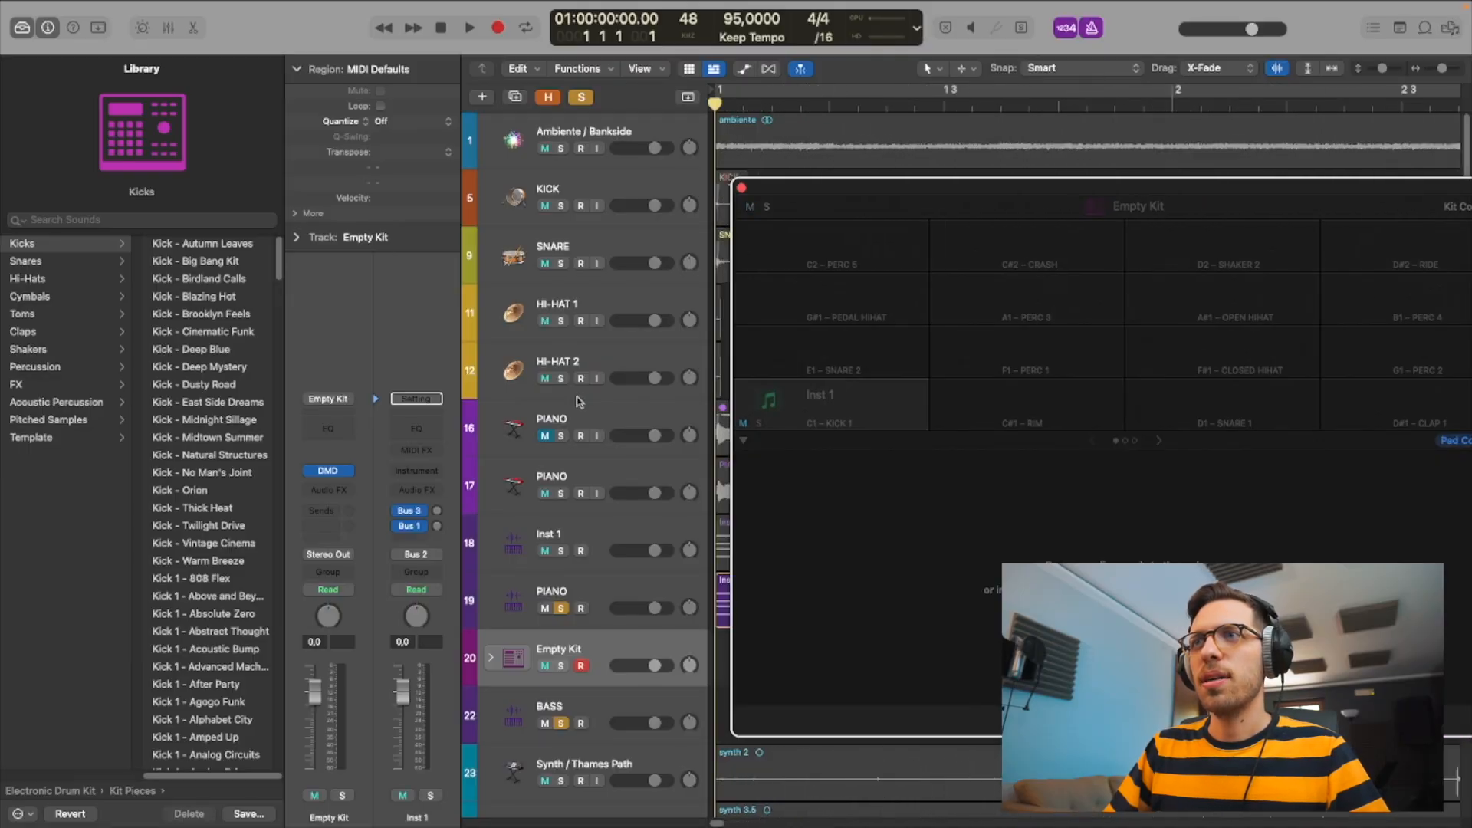
# - Hide the Library and adjust the level of the Gain effect on the Empty Kit track
pyautogui.click(21, 29)
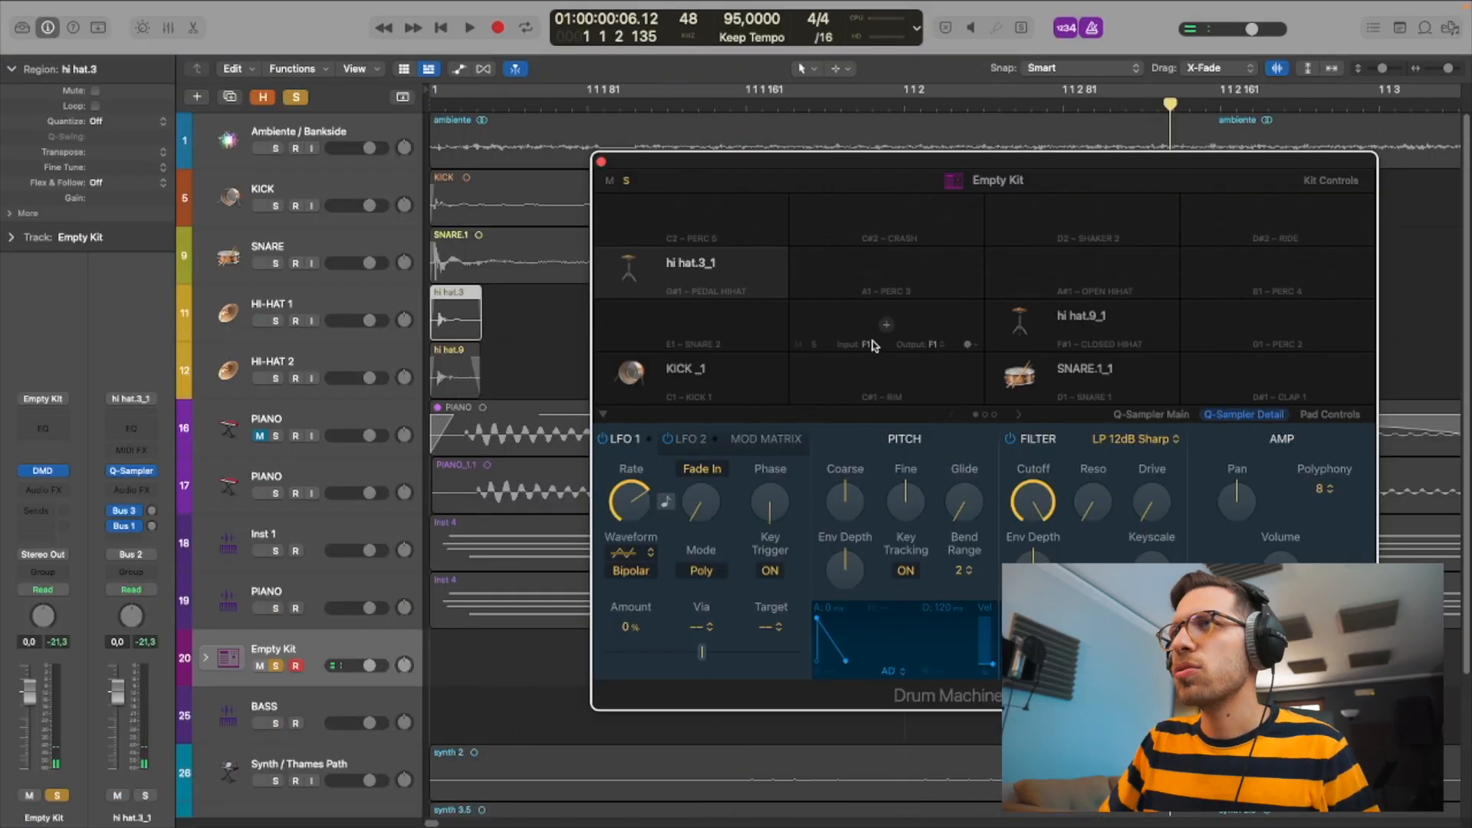
pyautogui.moveTo(832, 158); pyautogui.dragTo(579, 105)
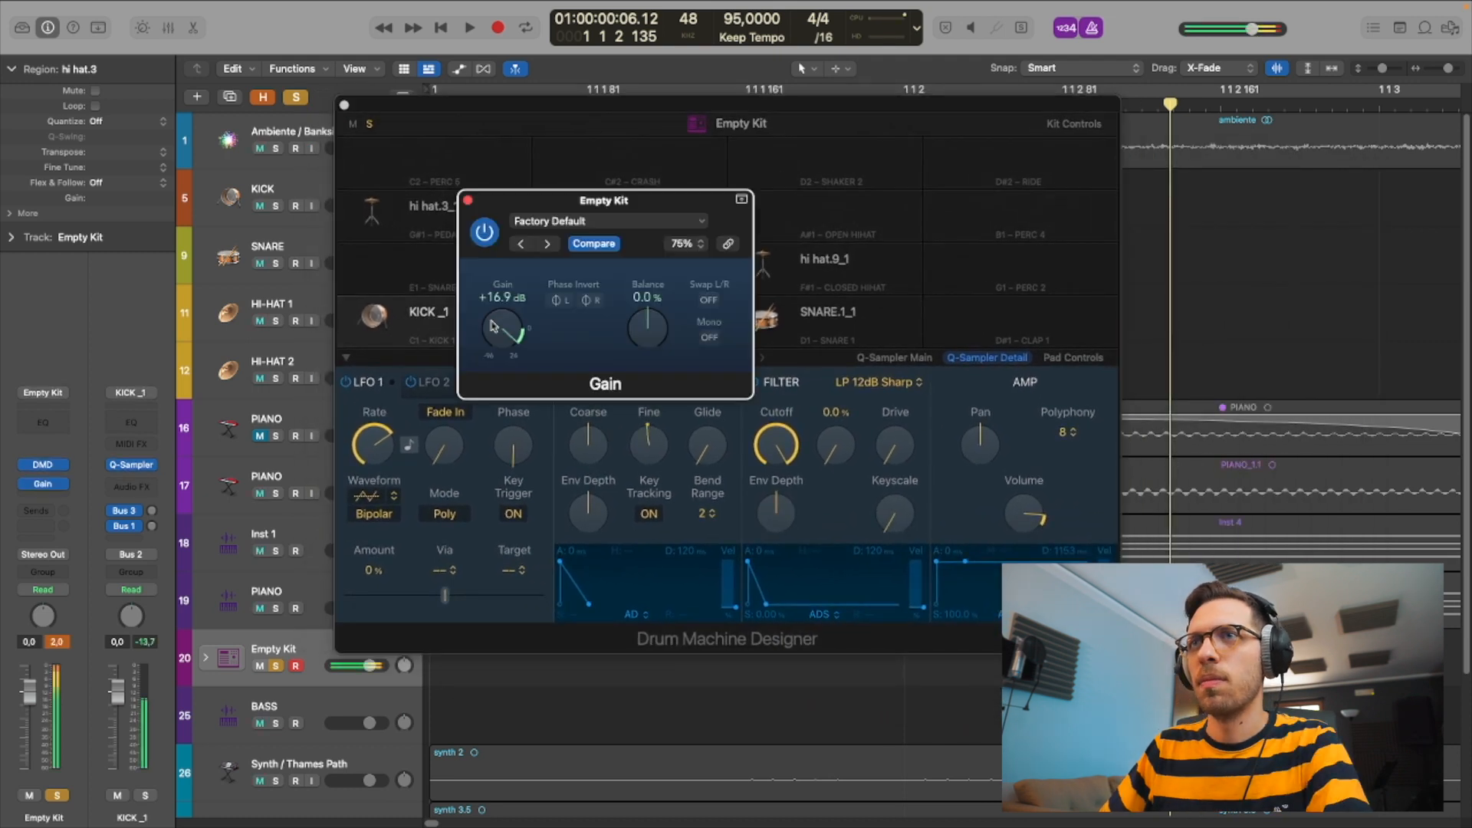
pyautogui.moveTo(493, 326); pyautogui.dragTo(492, 335)
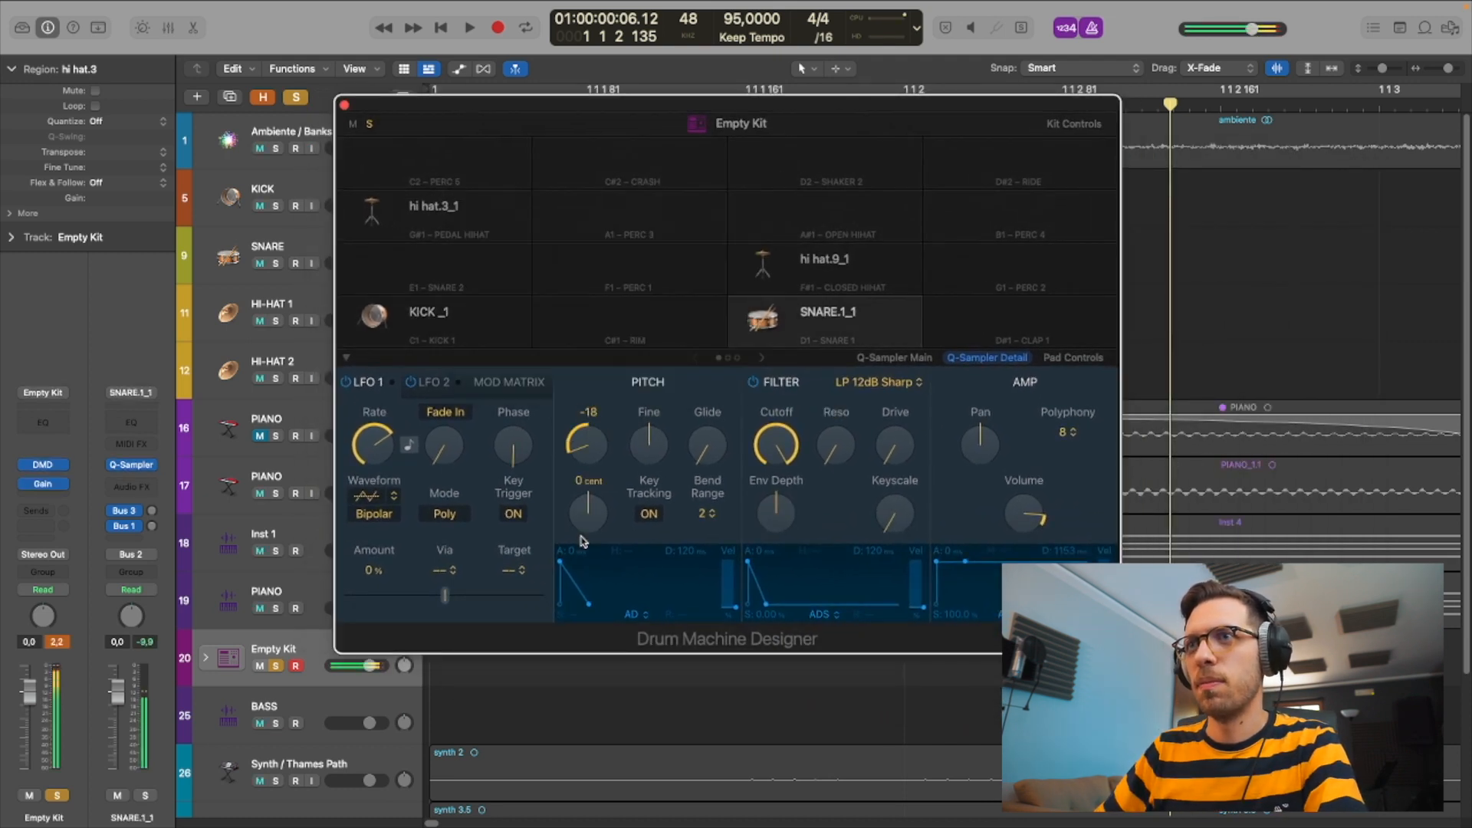
# - Lower the Coarse pitch of the SNARE.1_1 pad, review its sample settings and close the Drum Machine Designer window
pyautogui.moveTo(580, 540); pyautogui.dragTo(567, 638)
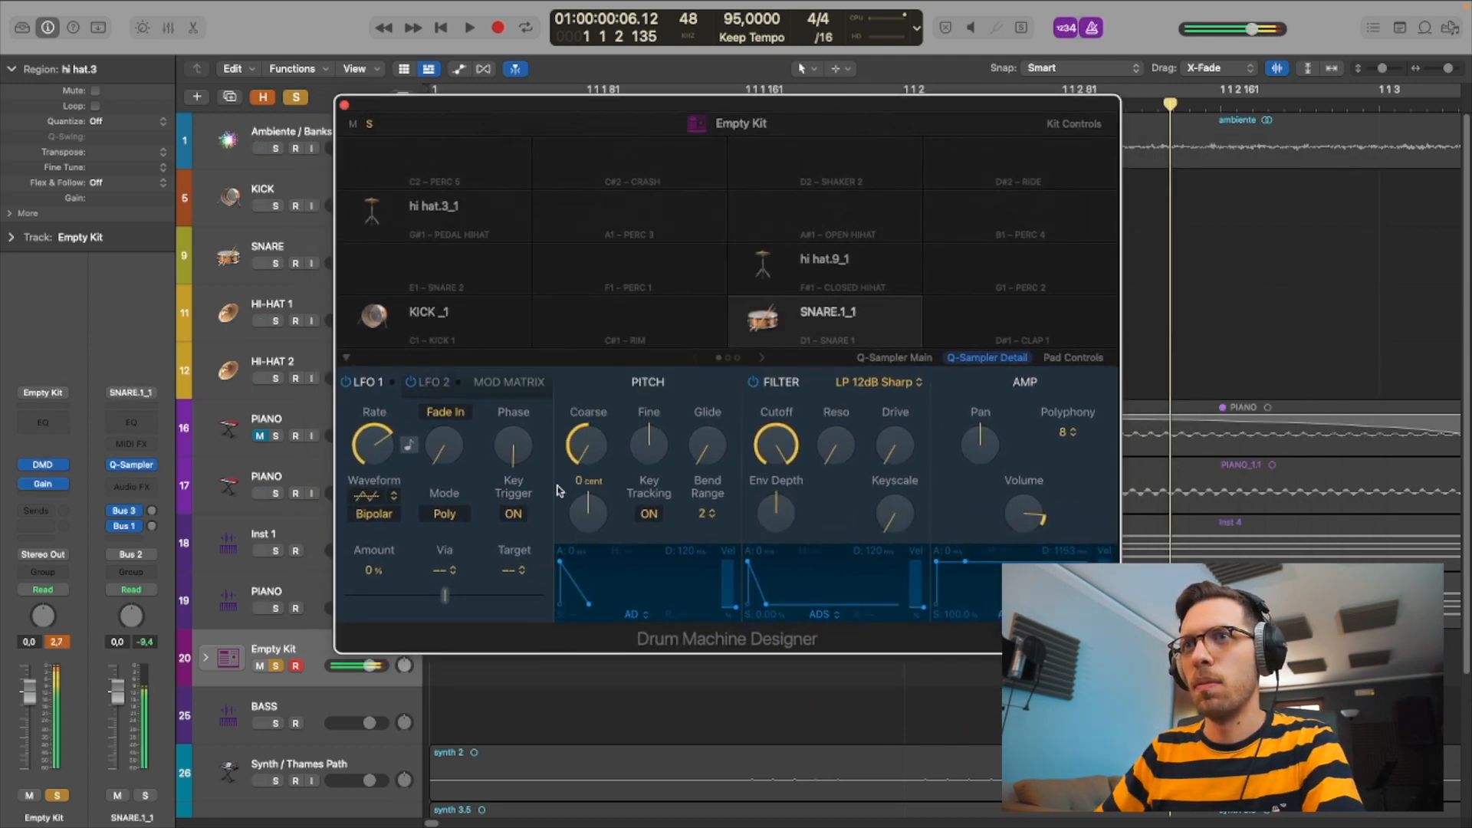
pyautogui.click(894, 357)
pyautogui.click(946, 358)
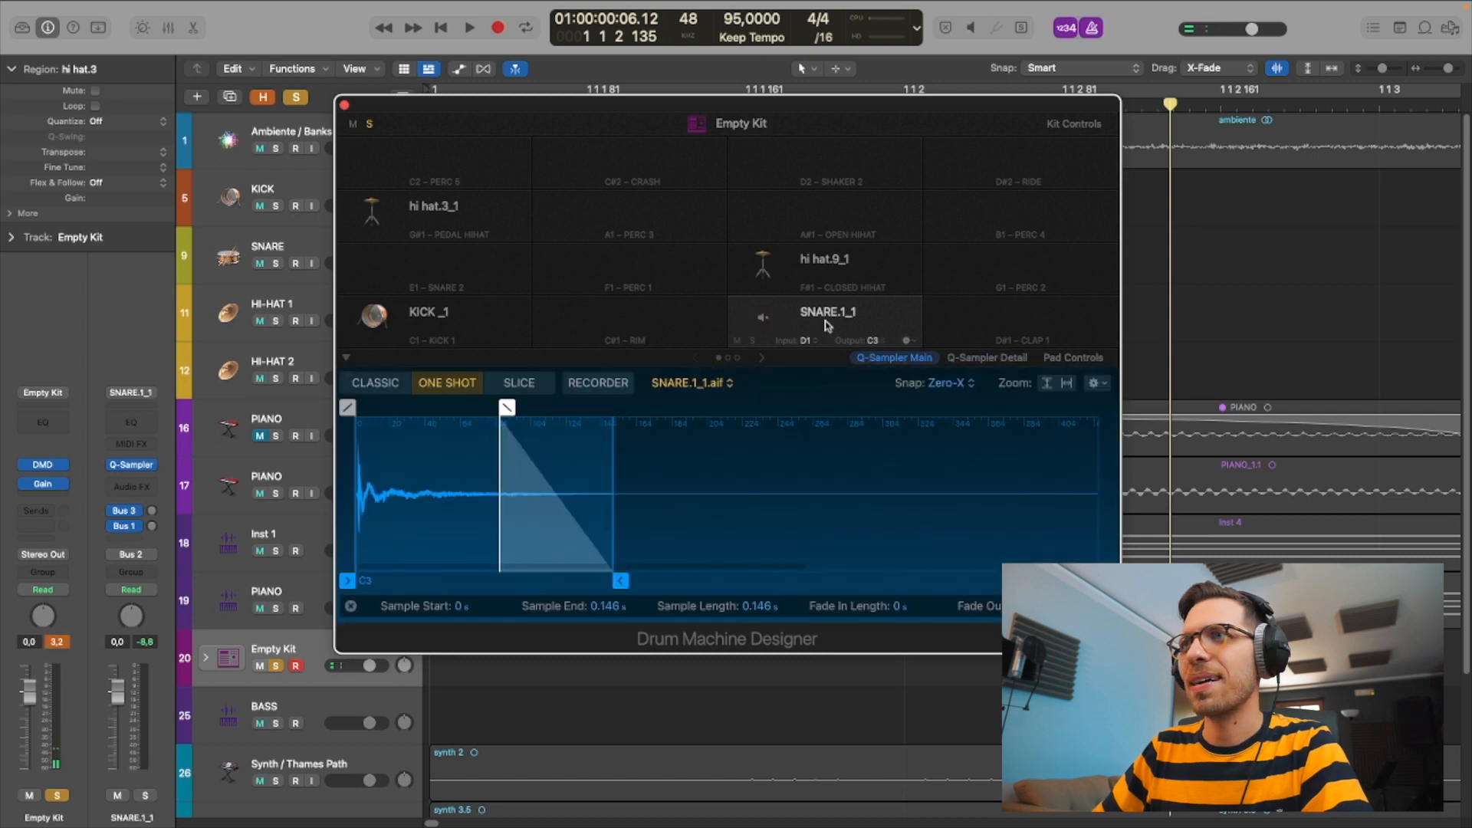
pyautogui.click(957, 364)
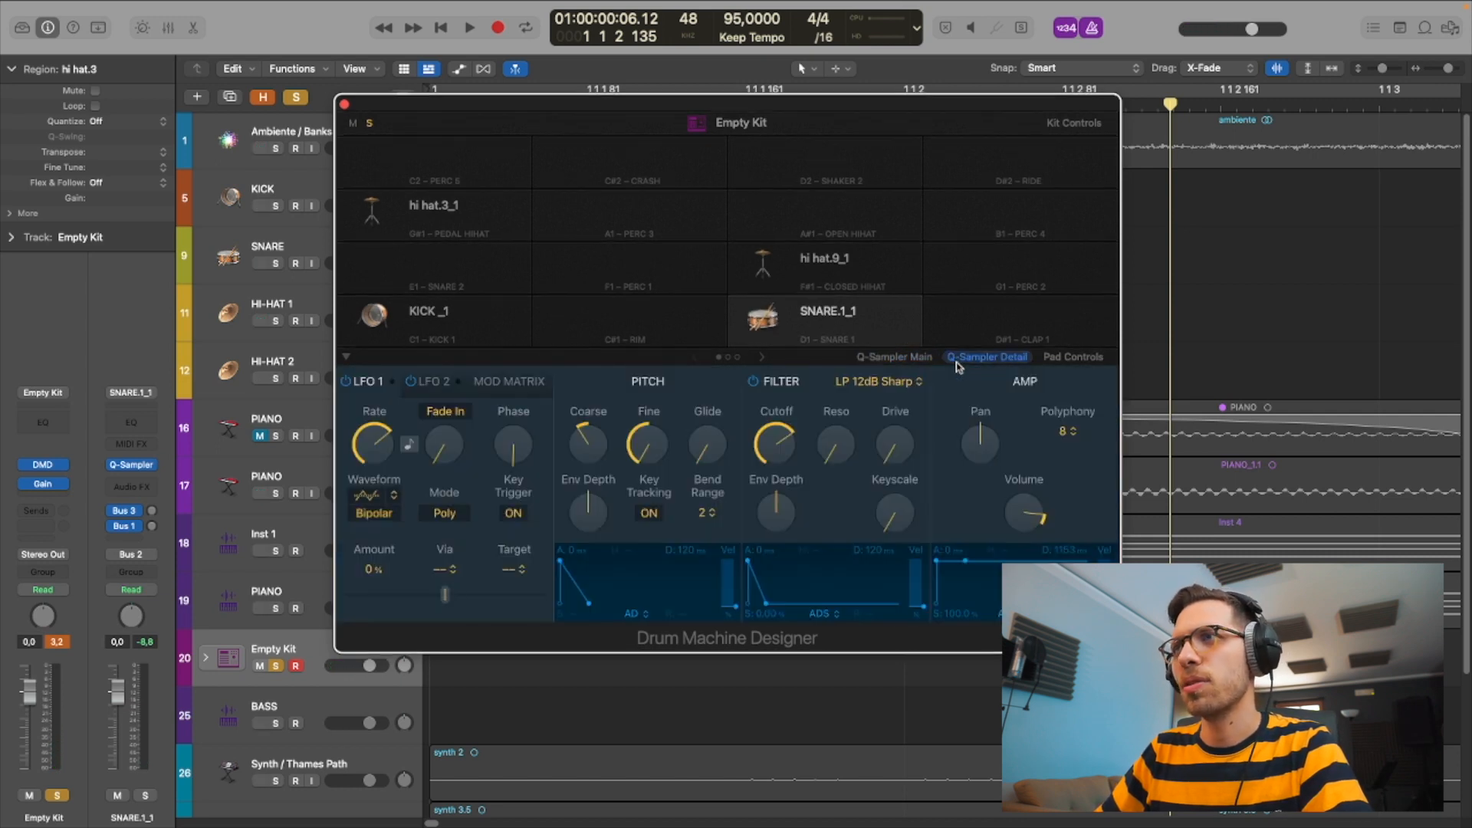
pyautogui.click(344, 104)
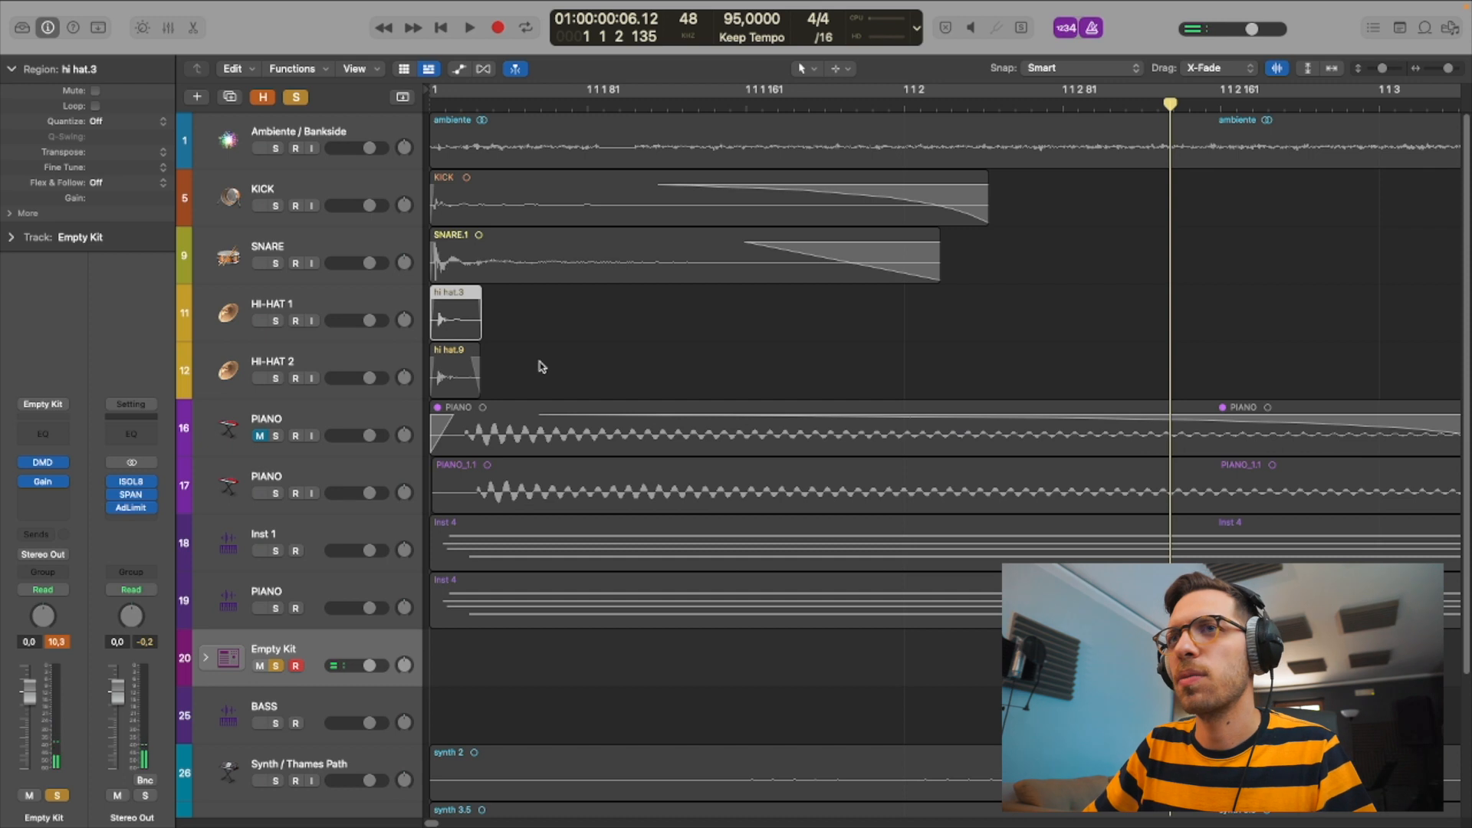
# - Solo the PIANO track alongside the drums and select the Empty Kit track
pyautogui.scroll(-5, 539, 368)
pyautogui.scroll(-10, 515, 463)
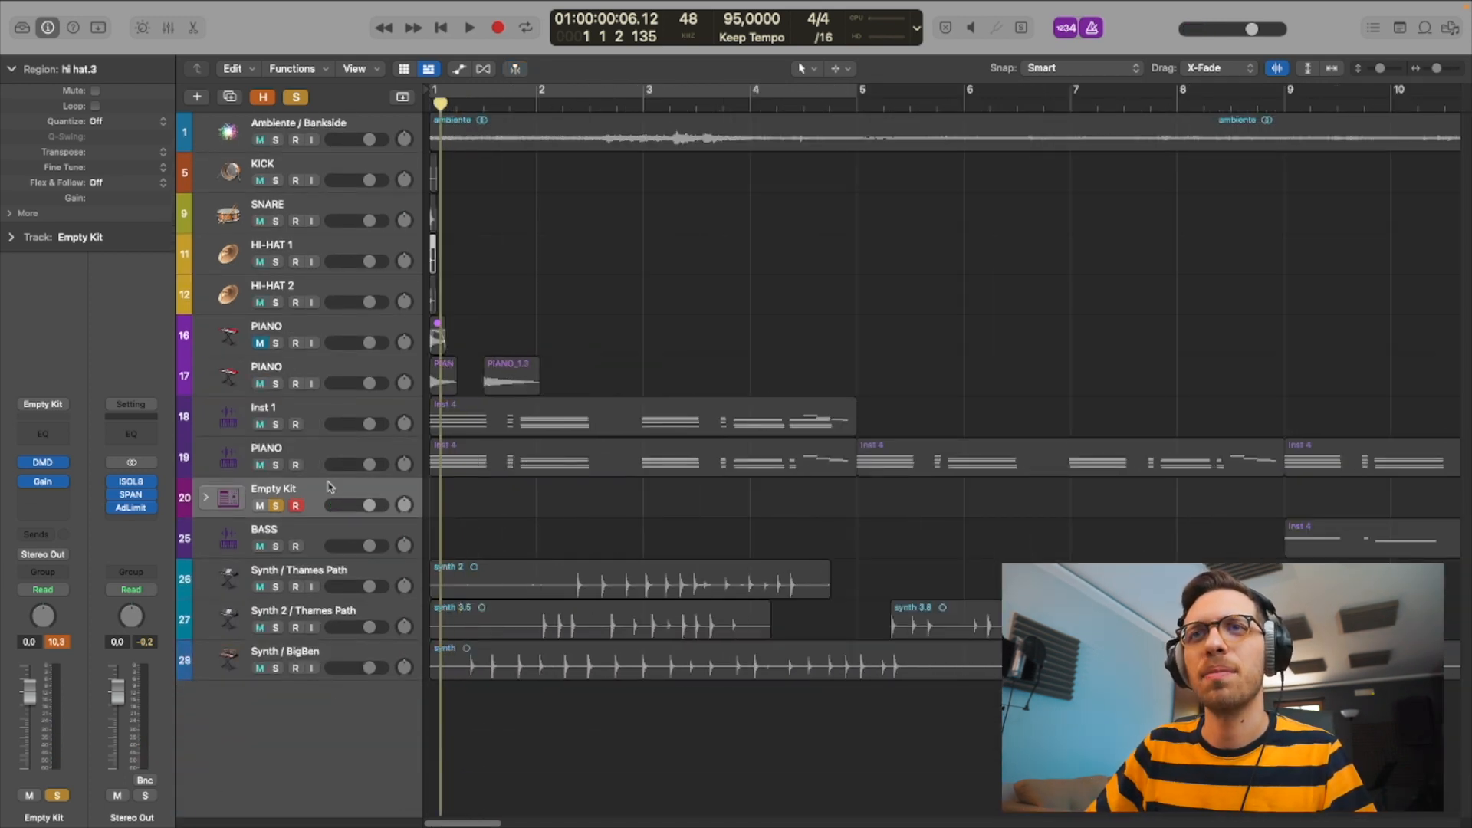
pyautogui.moveTo(274, 466); pyautogui.dragTo(269, 427)
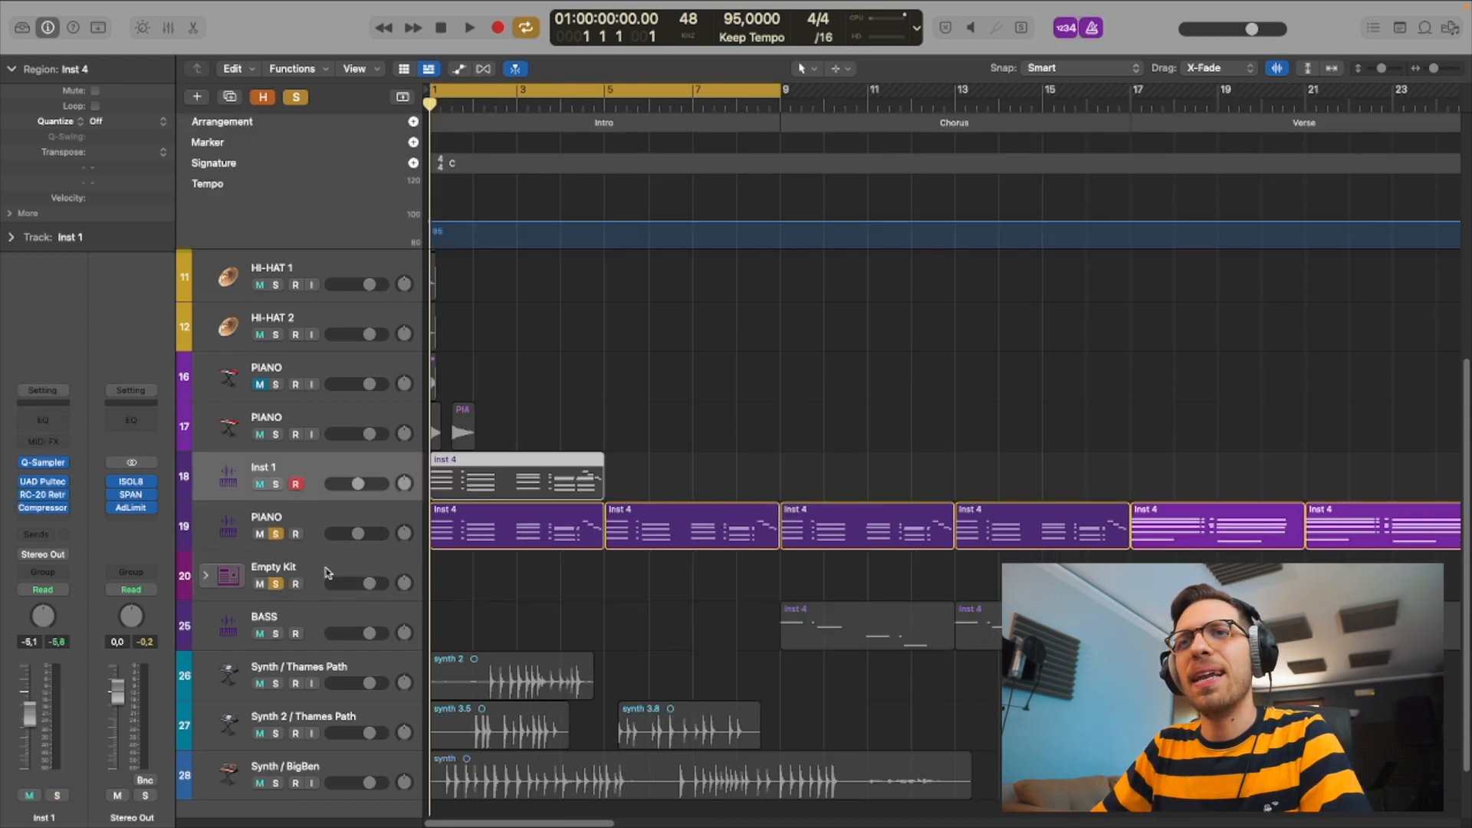
pyautogui.click(325, 572)
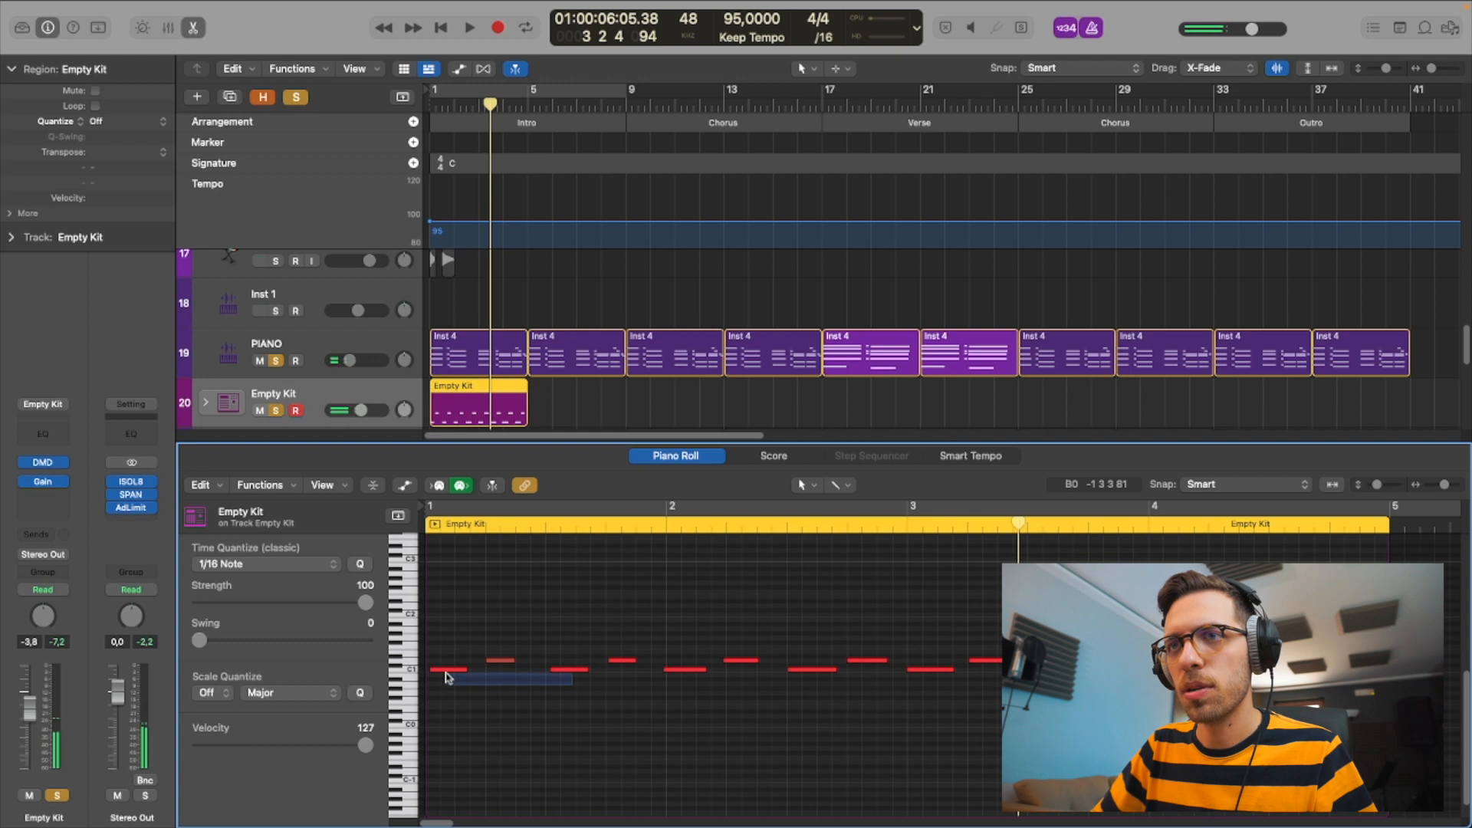
# - Select the kick notes in the first bar of the Empty Kit region in the Piano Roll
pyautogui.moveTo(447, 678); pyautogui.dragTo(447, 676)
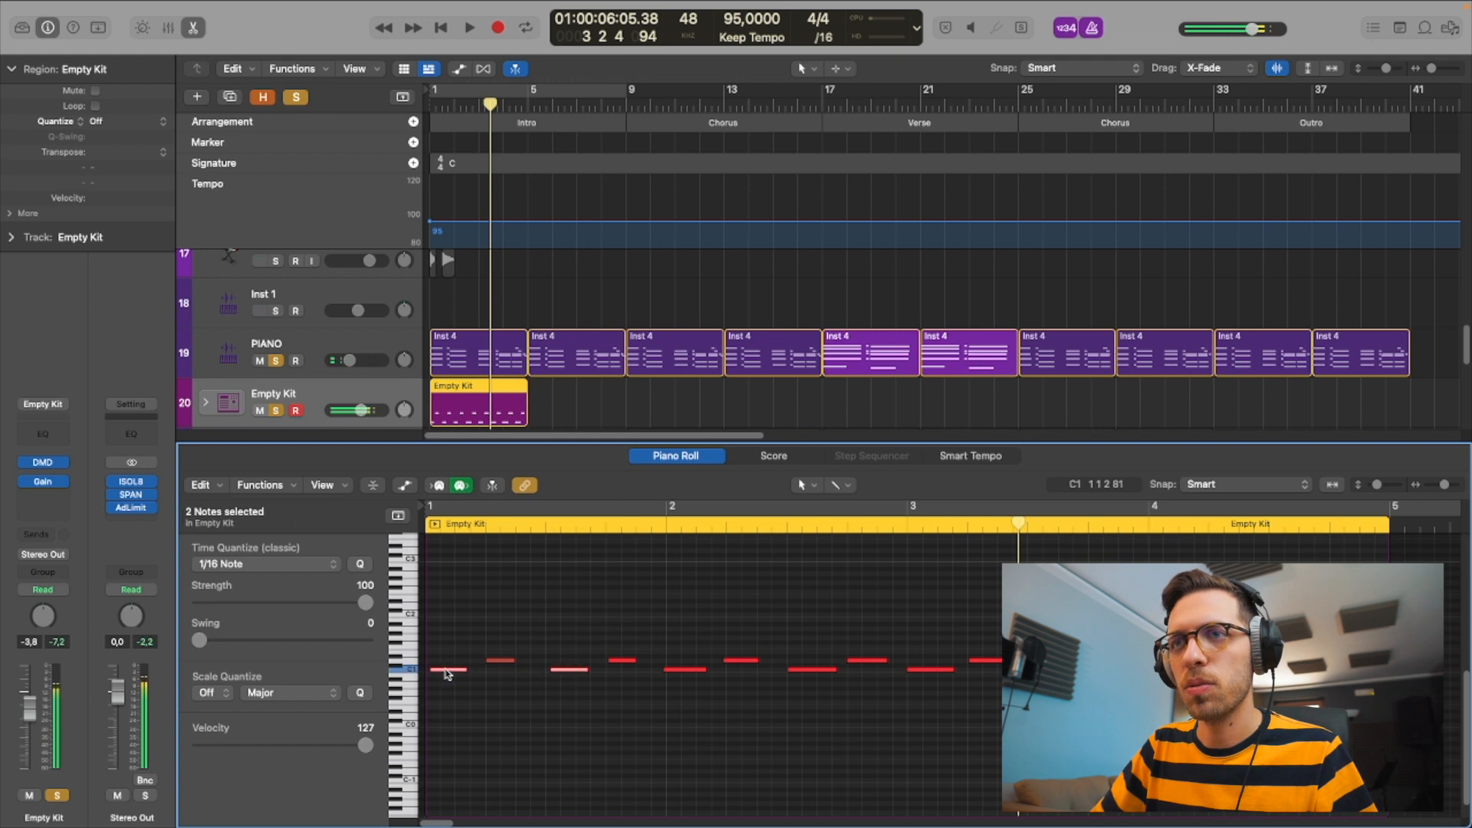
pyautogui.click(445, 672)
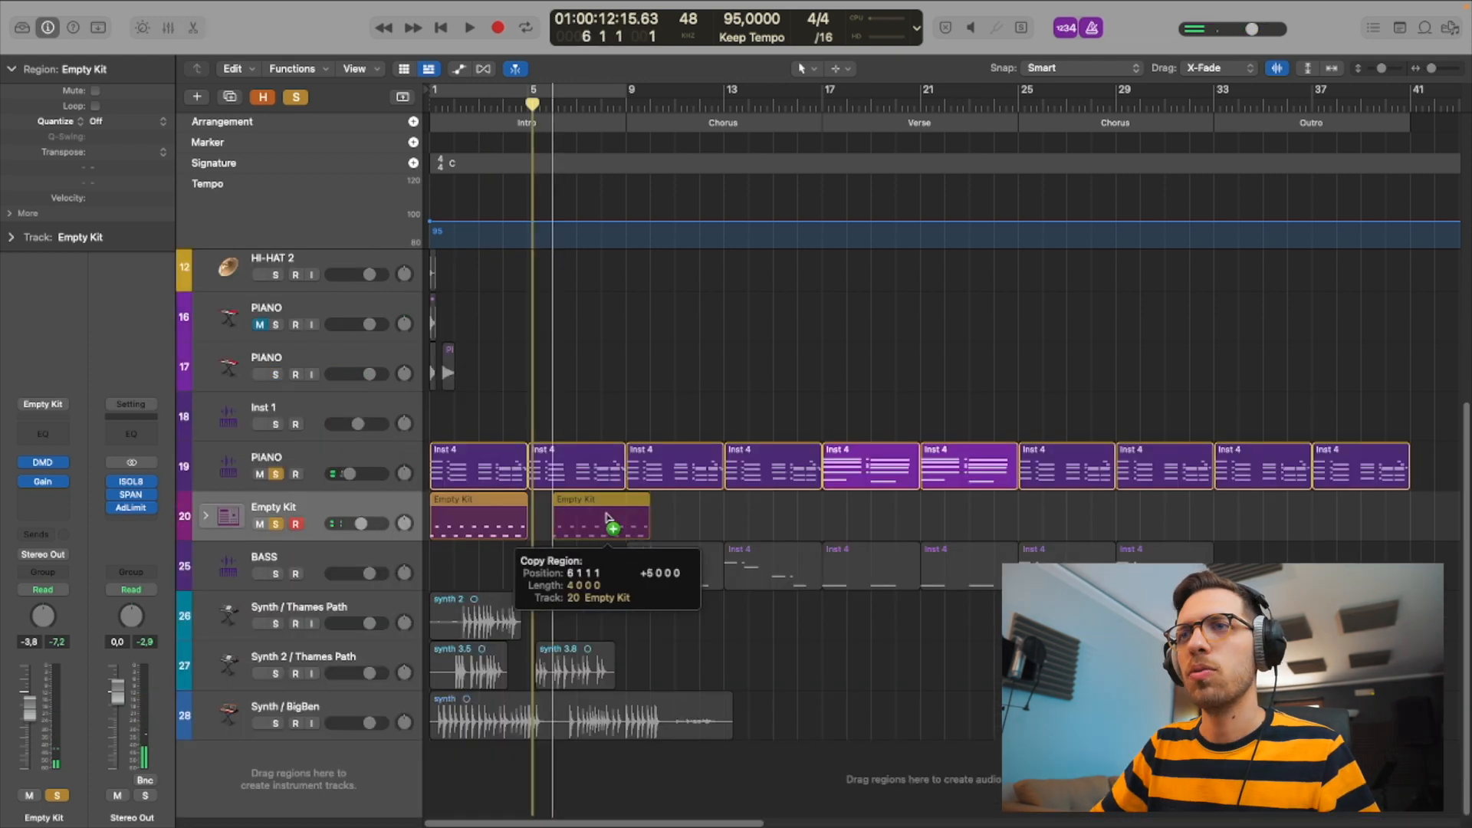
# - Copy the four-bar Empty Kit drum region to bar 5 on the same track
pyautogui.moveTo(608, 516); pyautogui.dragTo(590, 518)
pyautogui.press('super+Left')
pyautogui.press('super+Left')
pyautogui.press('super+Left')
pyautogui.press('super+Right')
pyautogui.press('super+Right')
pyautogui.press('super+Right')
pyautogui.press('super+Right')
pyautogui.press('super+Right')
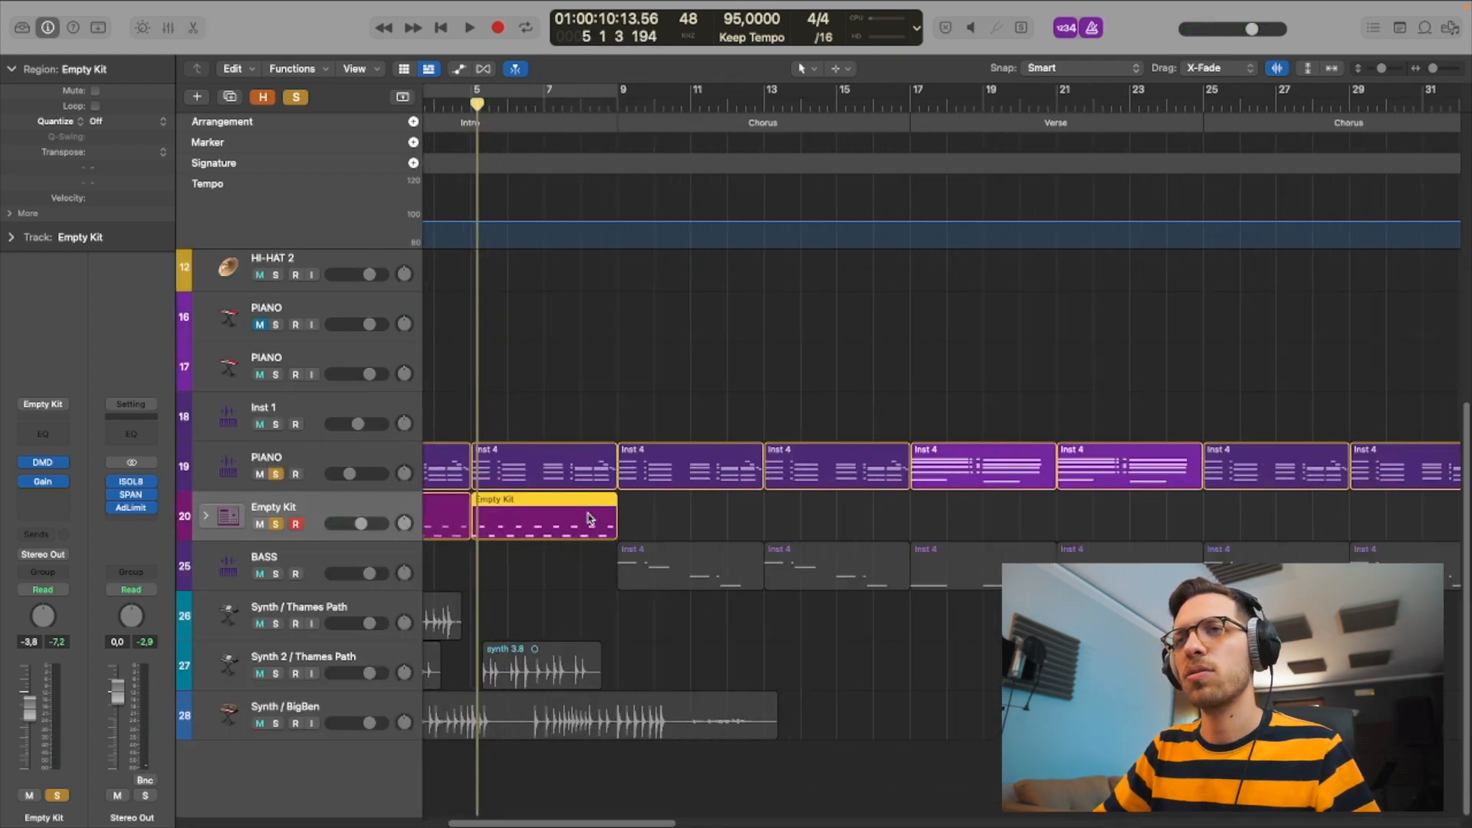
pyautogui.press('super+Left')
pyautogui.press('super+Left')
pyautogui.press('super+Left')
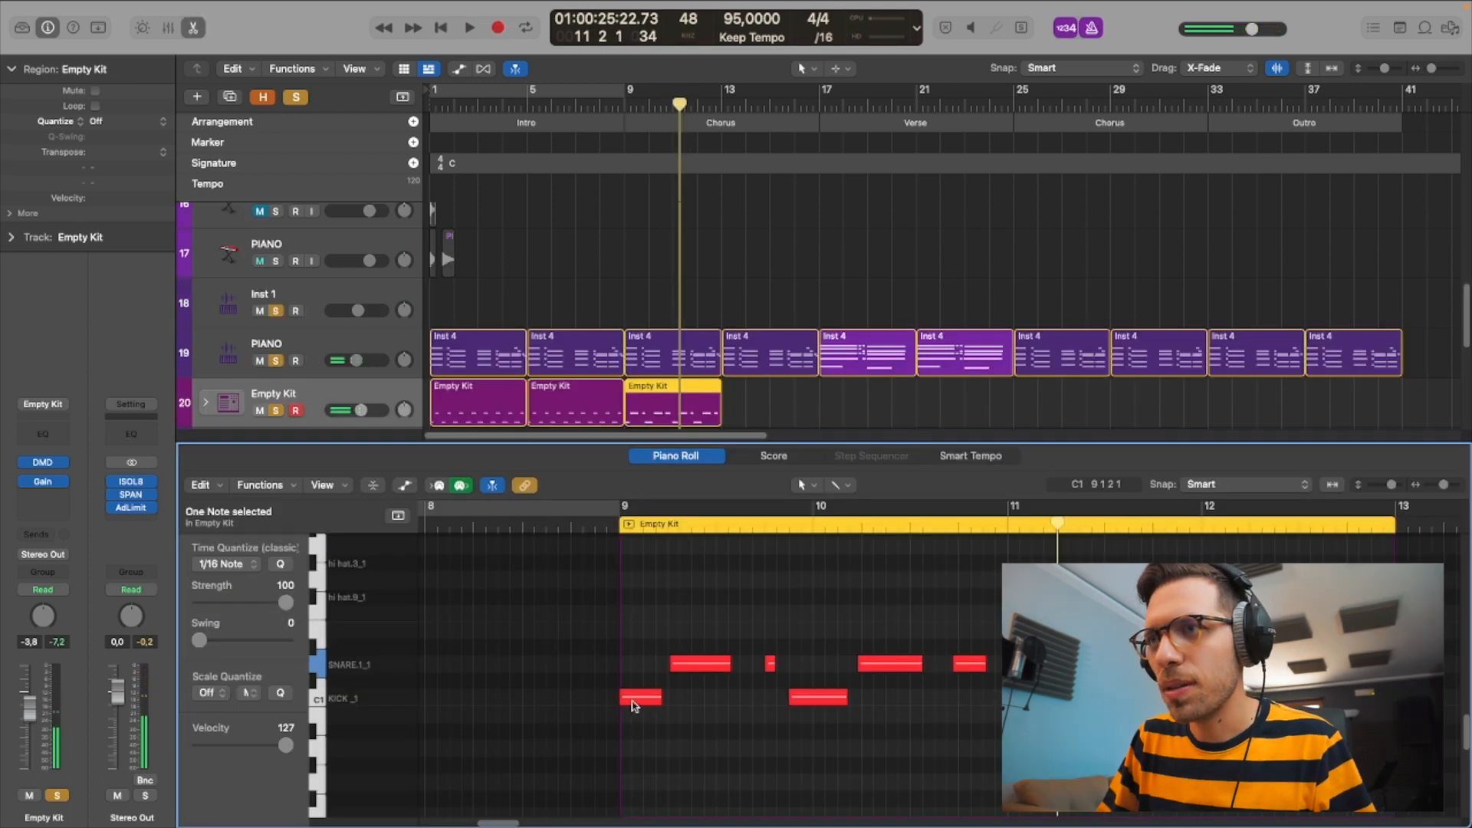
# - Copy the opening kick note of the bar 9 Empty Kit region to beat 3 and play the drums back
pyautogui.moveTo(633, 706); pyautogui.dragTo(738, 703)
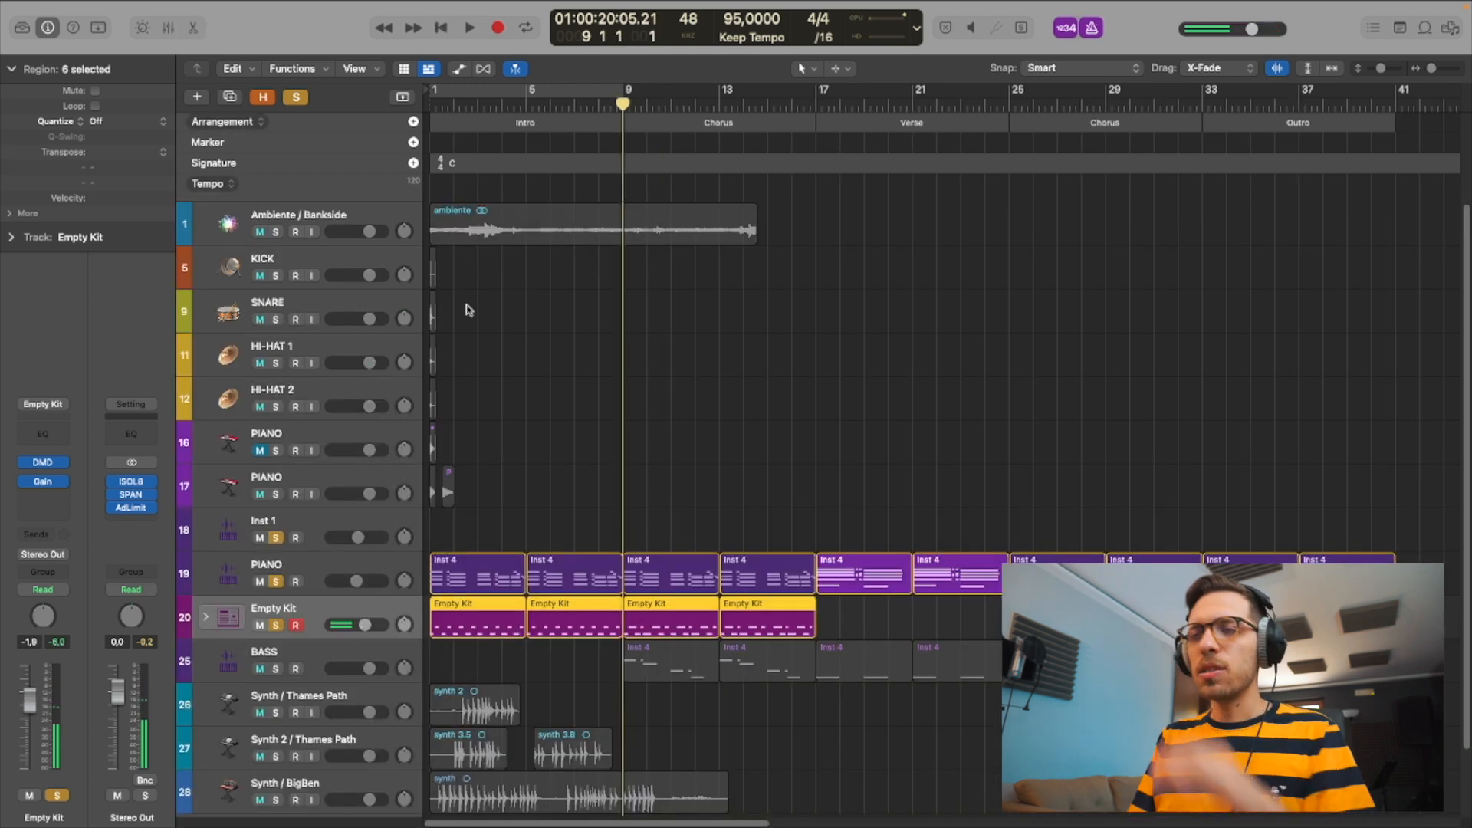
pyautogui.scroll(-5, 467, 306)
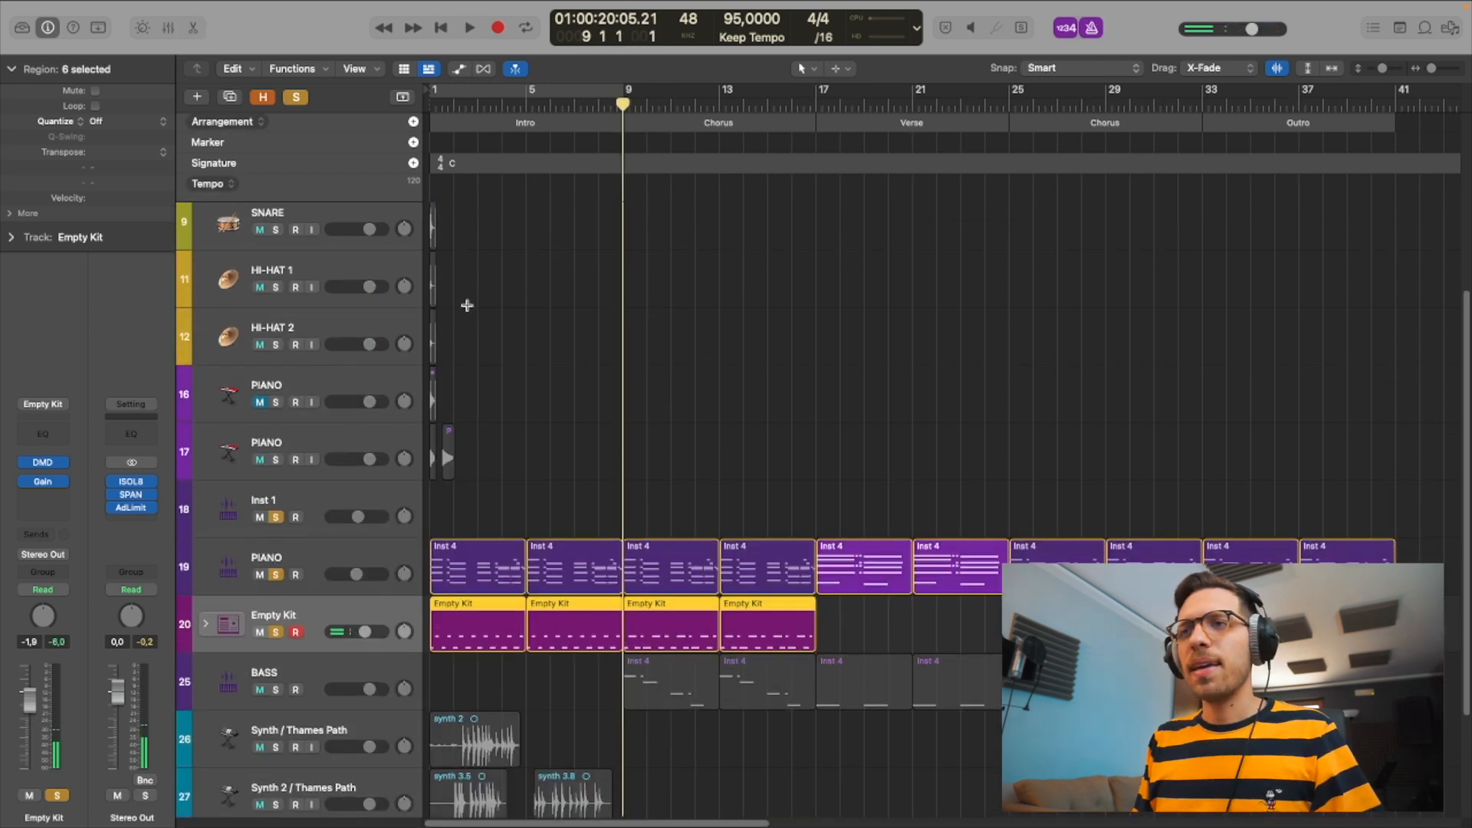
pyautogui.press('super+Right')
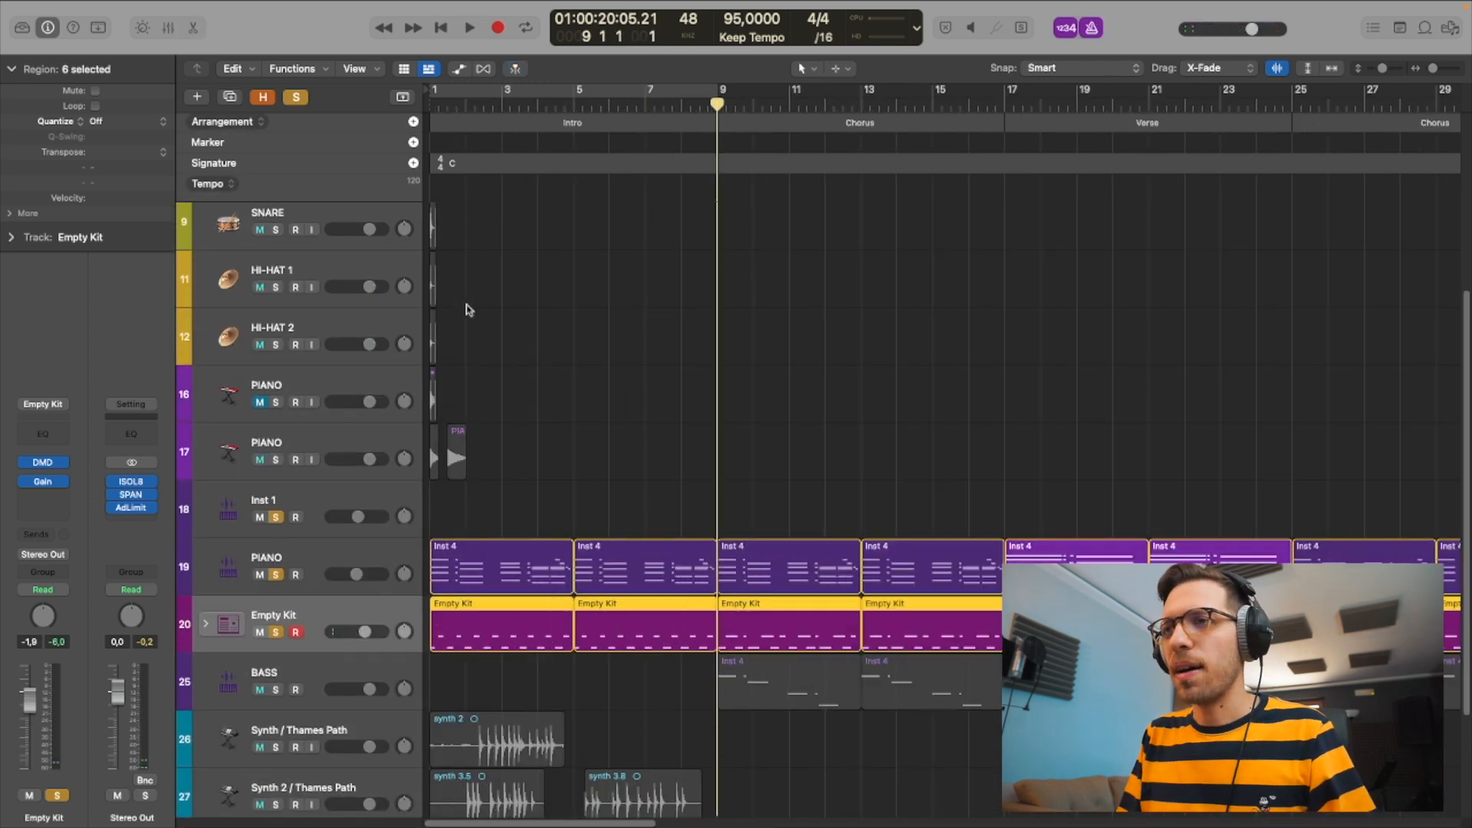
pyautogui.press('space')
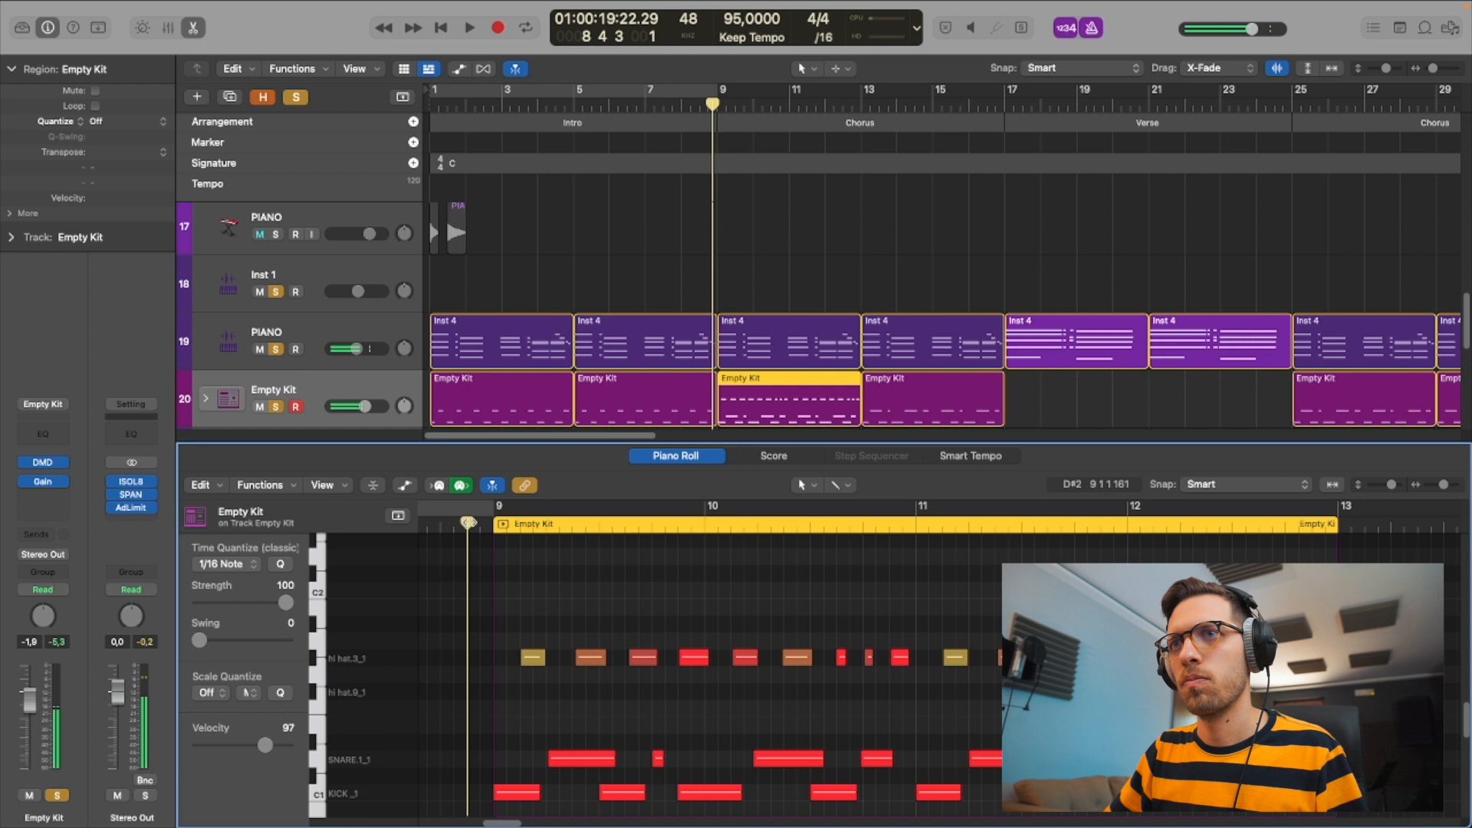
pyautogui.press('space')
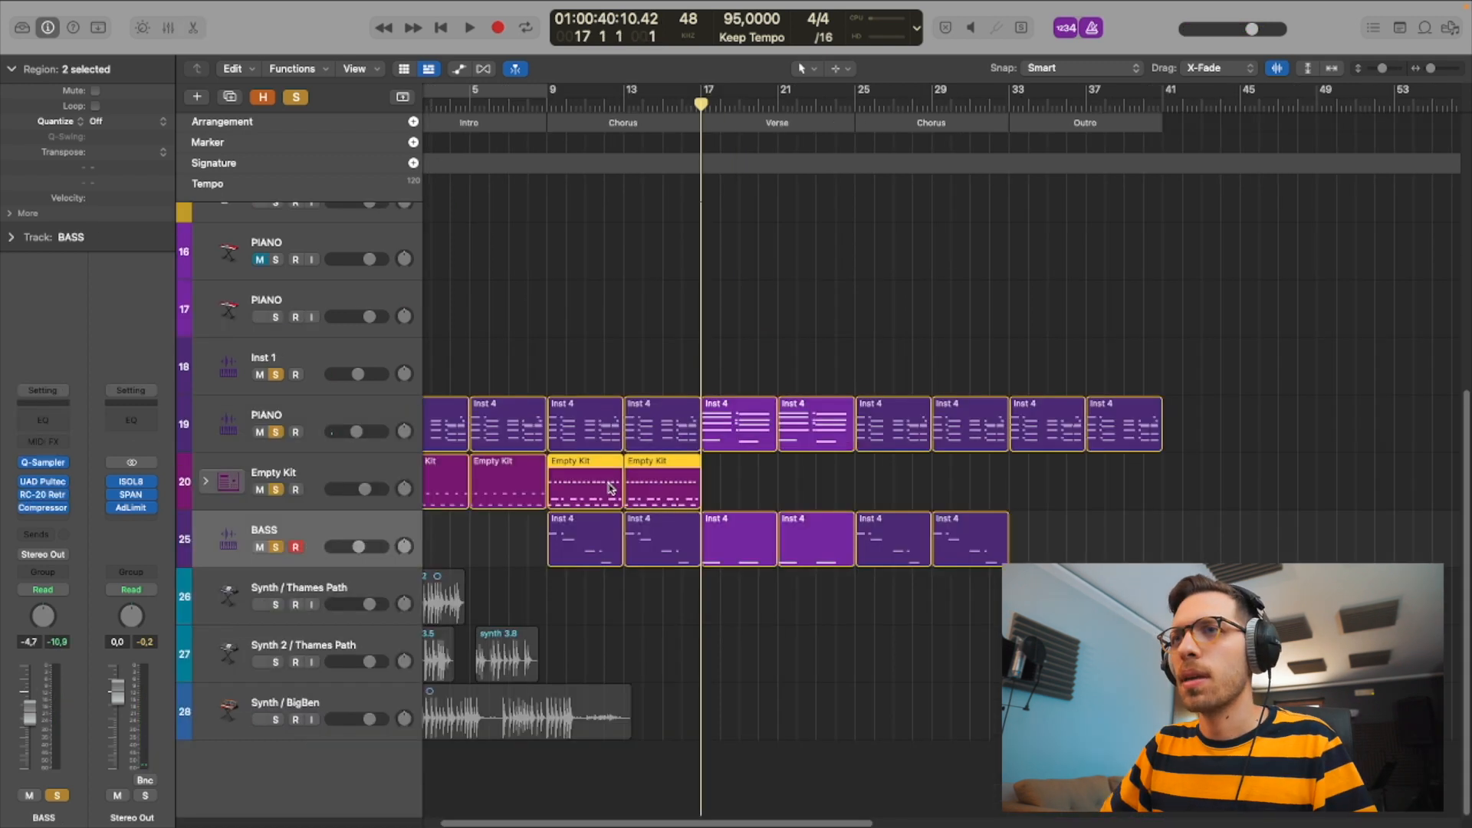
# - Copy the two first-chorus Empty Kit regions to bar 25 and record a new drum part for the verse from bar 17
pyautogui.moveTo(622, 491); pyautogui.dragTo(929, 493)
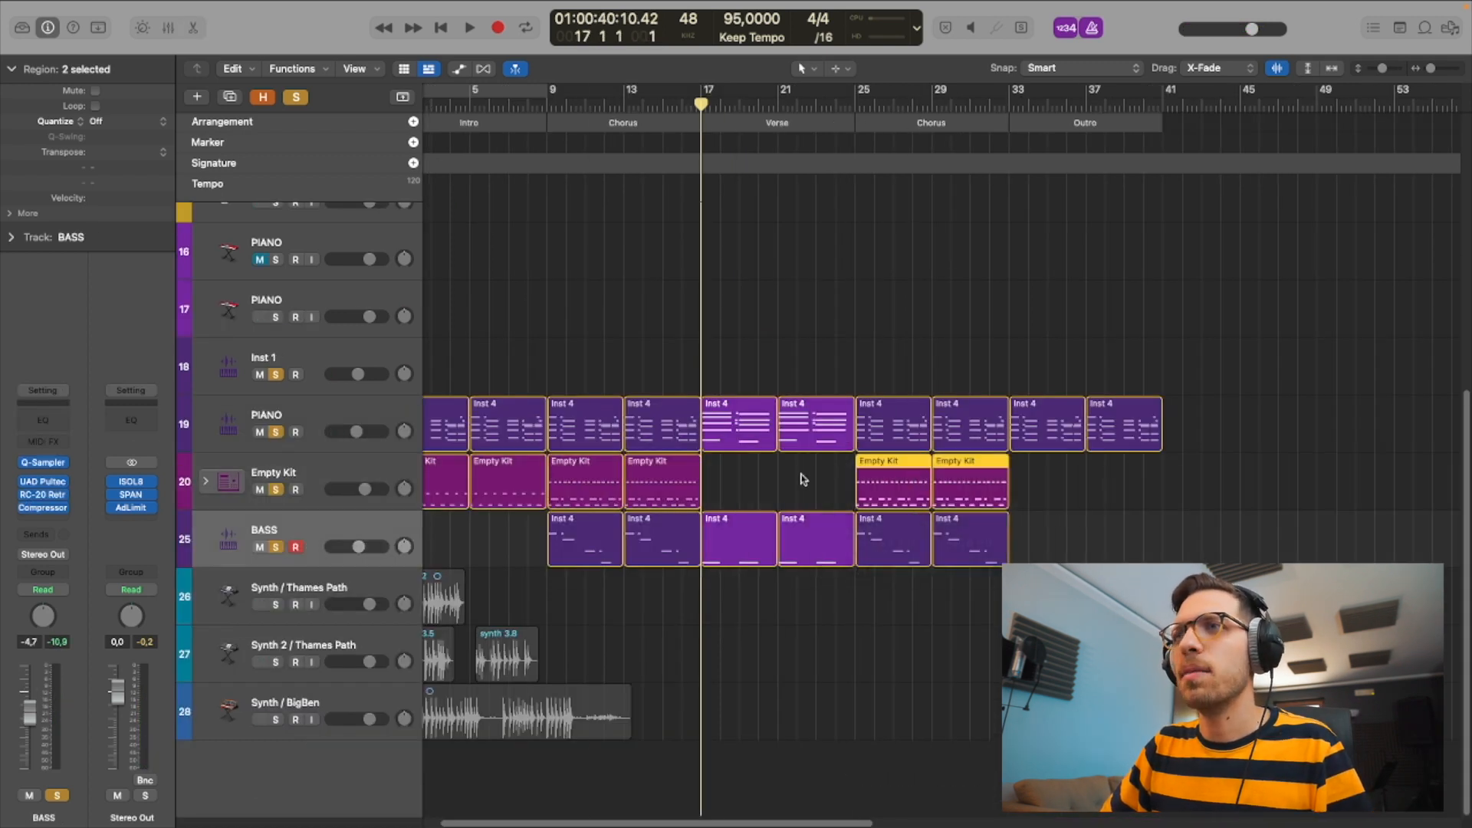
pyautogui.click(785, 482)
pyautogui.press('r')
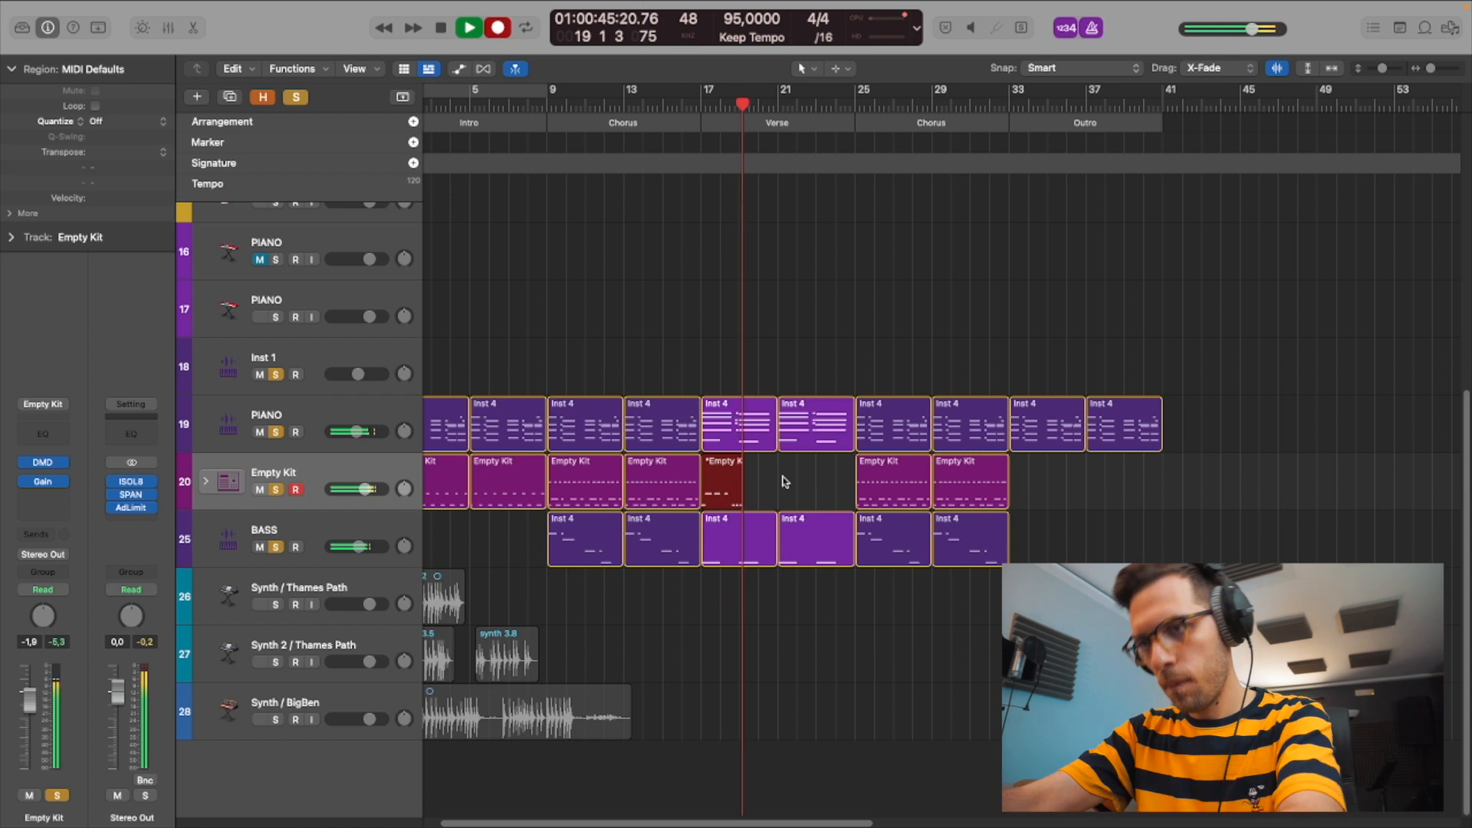
pyautogui.press('space')
# - Open the recorded Empty Kit verse region in the Piano Roll and play back its hi-hat, snare and kick notes
pyautogui.doubleClick(753, 483)
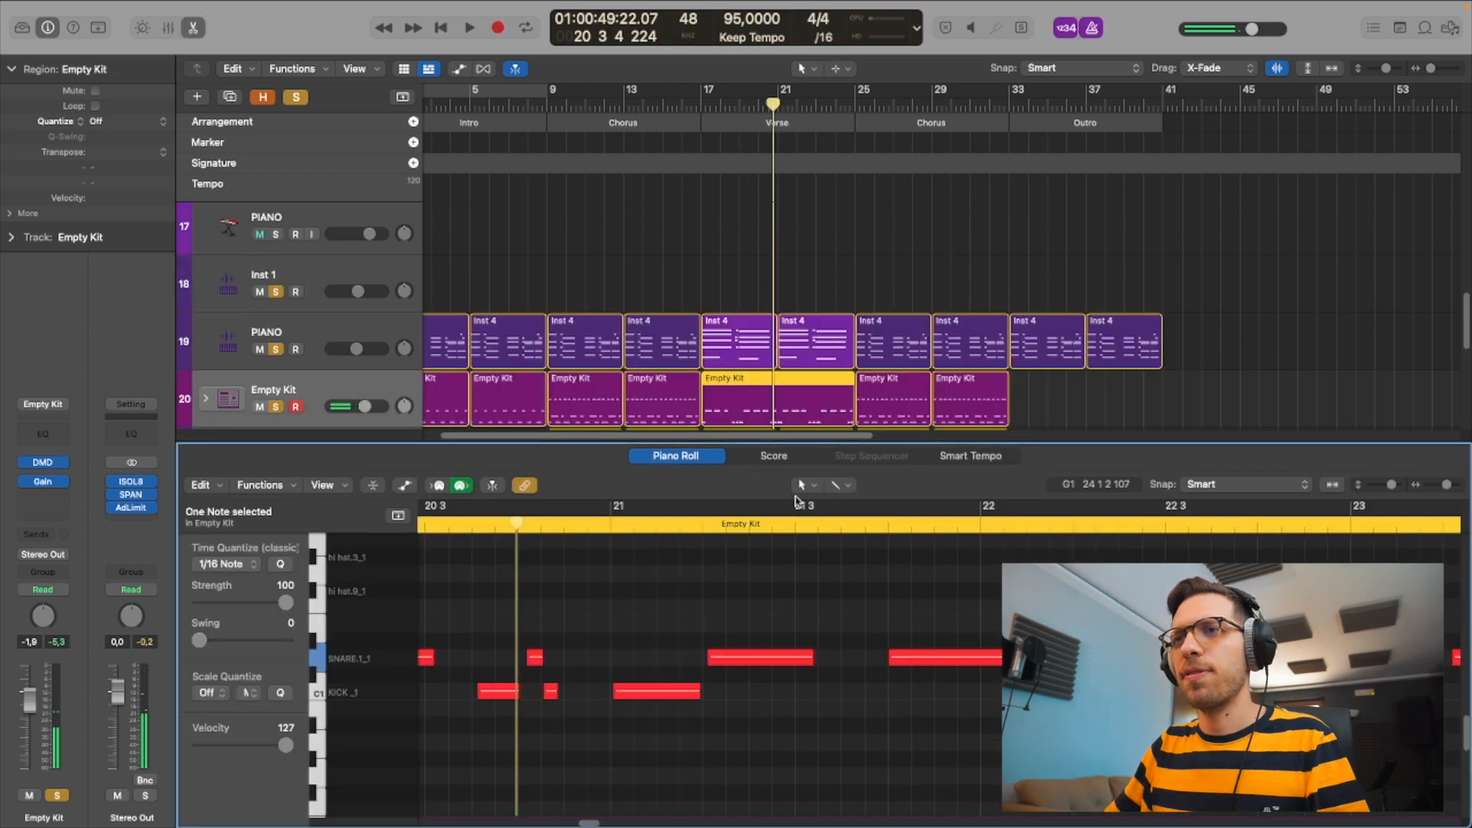
pyautogui.press('super+Left')
pyautogui.press('super+Left')
pyautogui.press('super+Left')
pyautogui.press('super+Left')
pyautogui.press('super+Left')
pyautogui.press('super+Left')
pyautogui.press('super+Left')
pyautogui.press('Return')
pyautogui.press('super+Left')
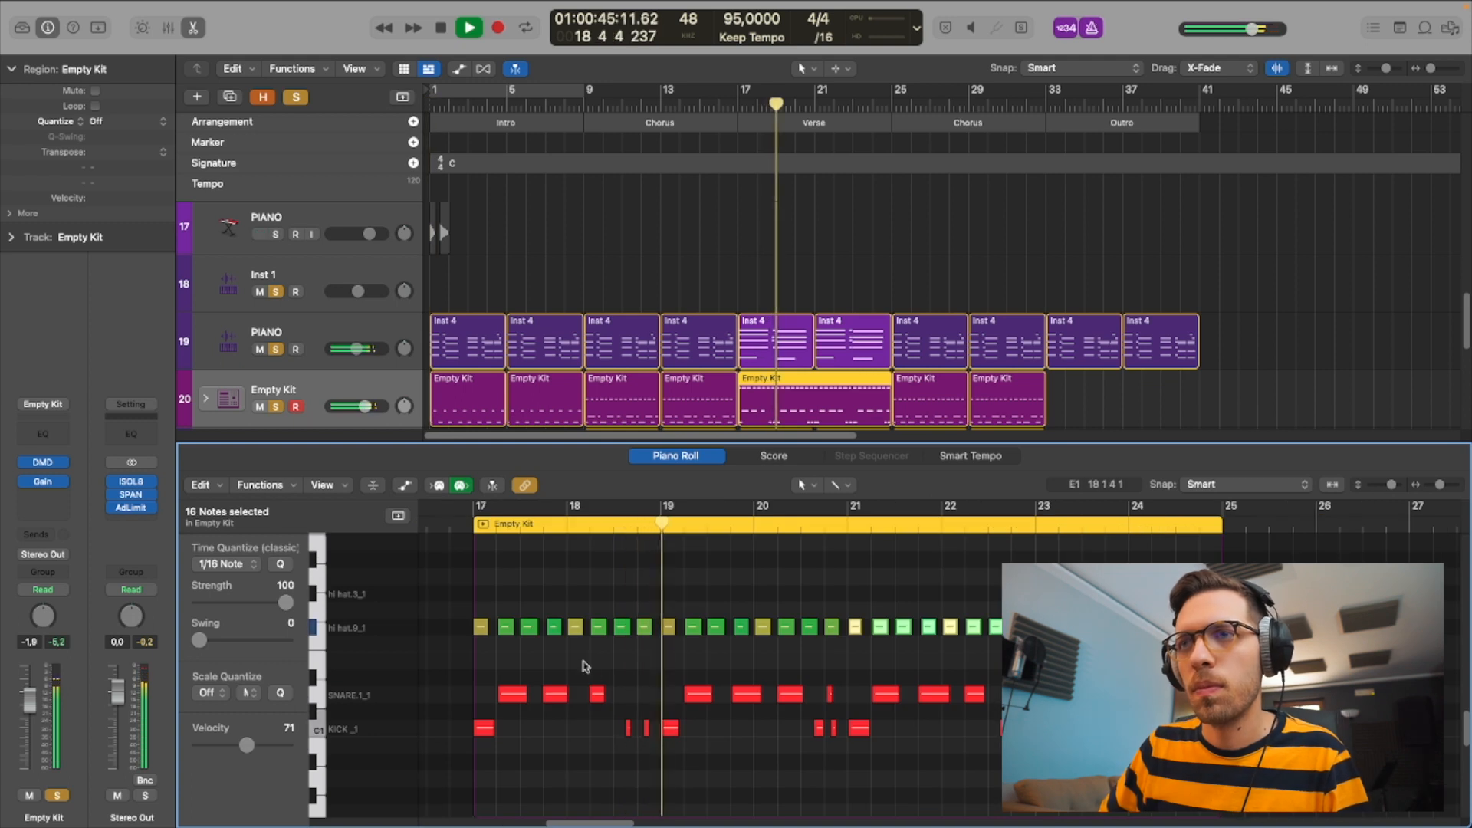
pyautogui.press('space')
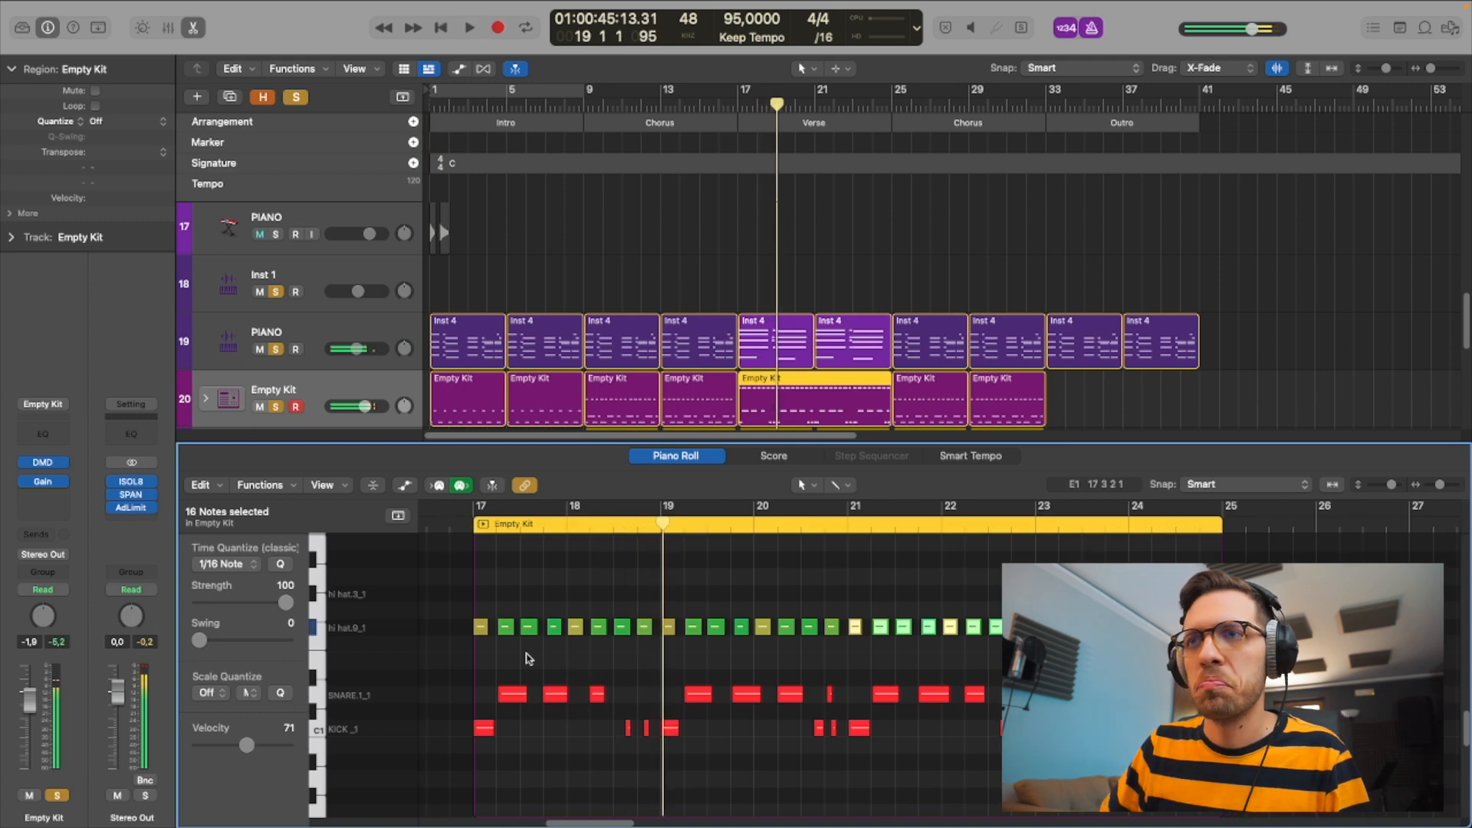
# - Copy the verse region's ten-note hi-hat pattern from bar 17 to bar 21 in the Piano Roll
pyautogui.click(506, 651)
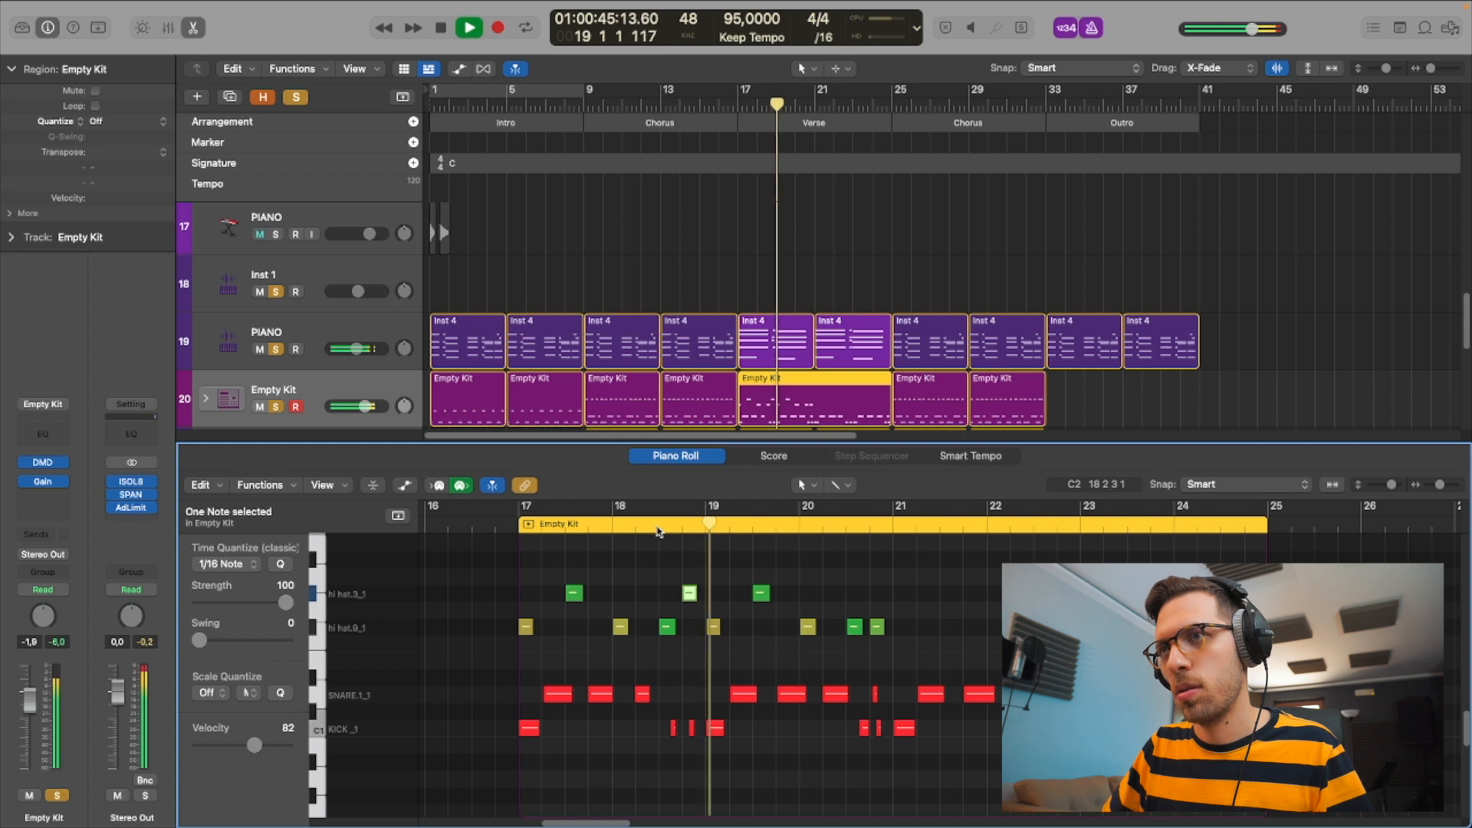
pyautogui.press('space')
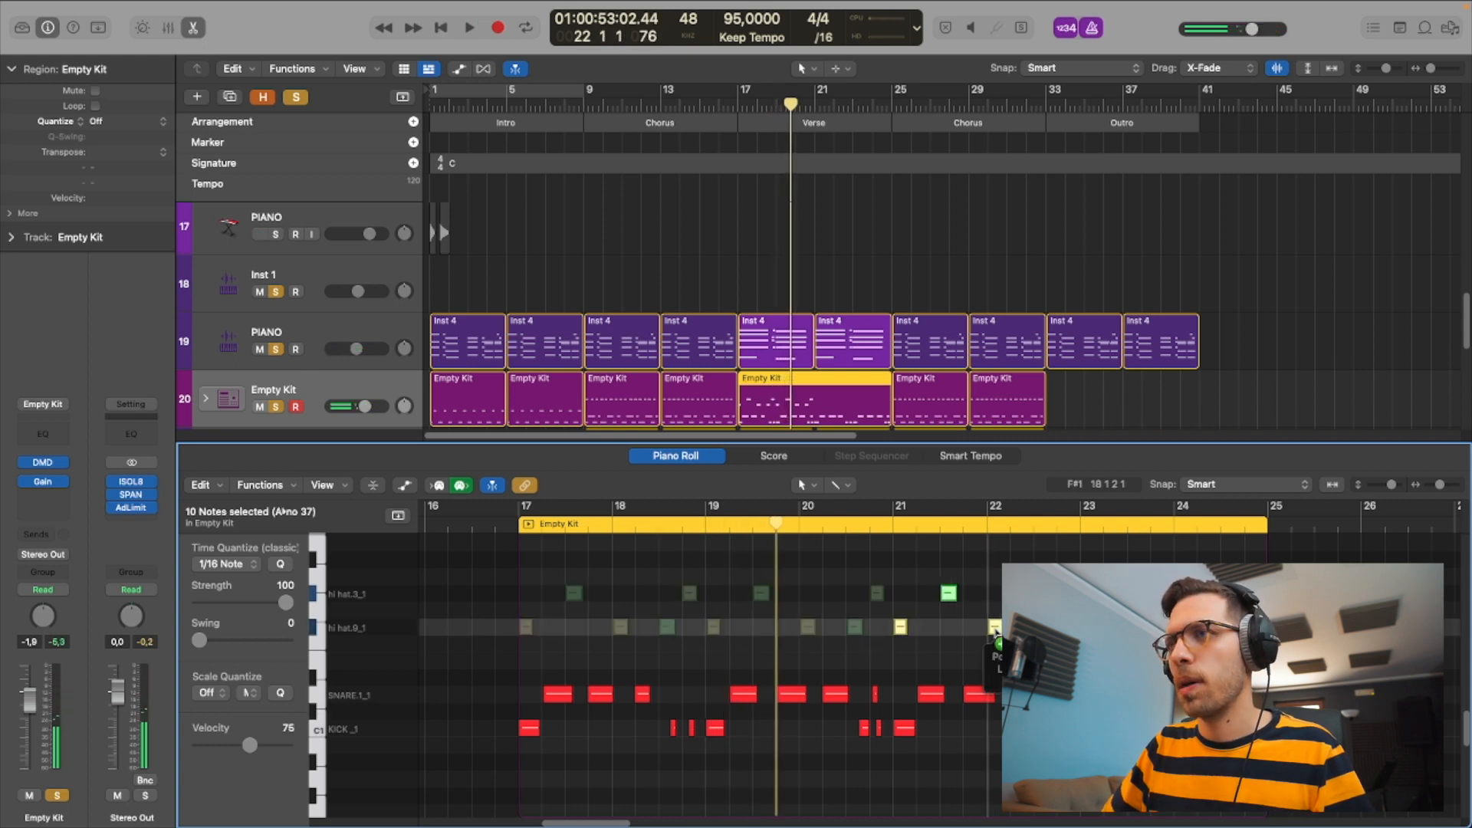
pyautogui.moveTo(996, 631); pyautogui.dragTo(996, 632)
pyautogui.click(504, 510)
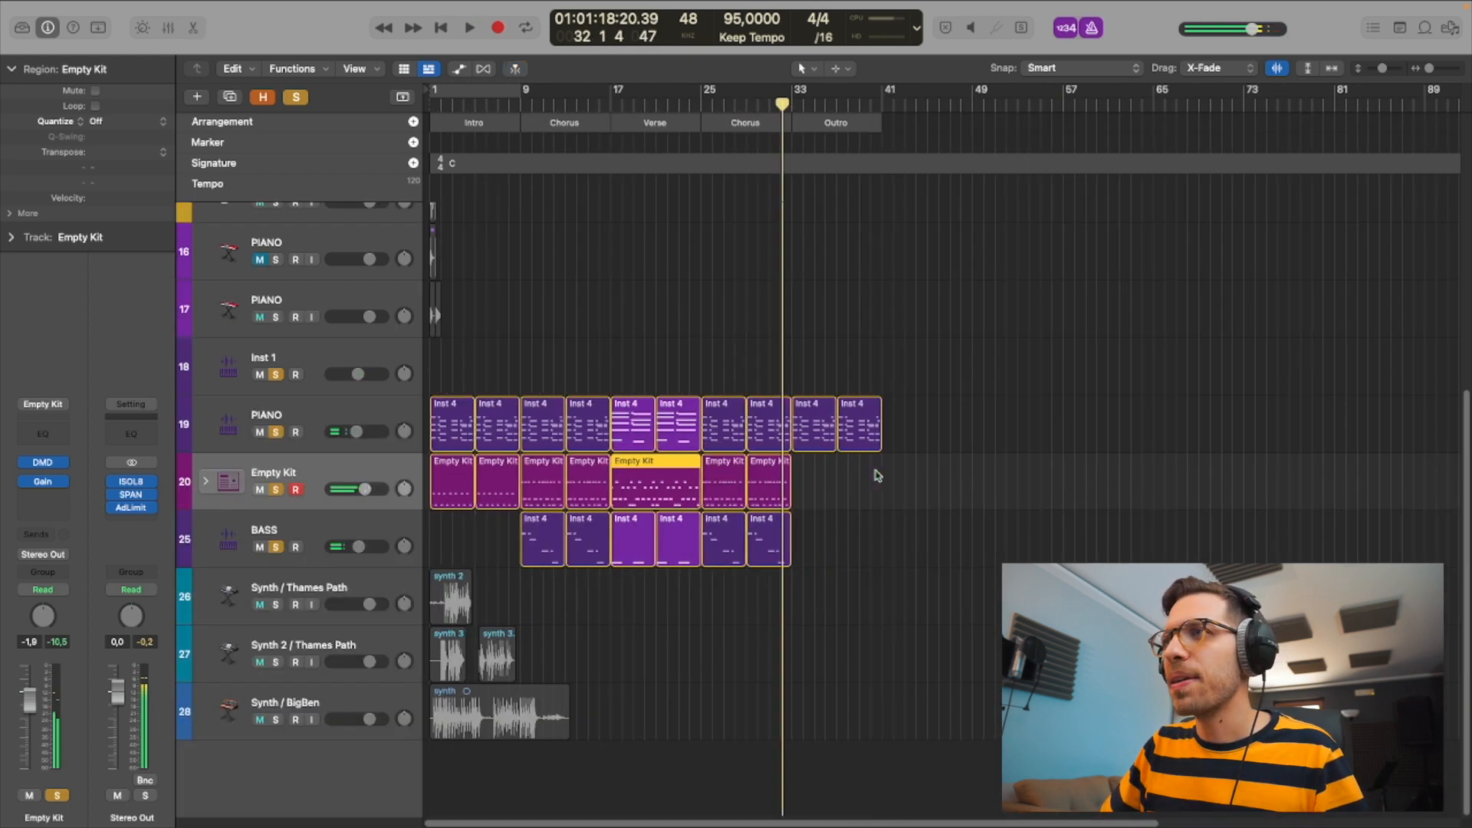
# - Play back the Empty Kit region at bar 33 in the Outro while checking its notes in the Piano Roll
pyautogui.scroll(5, 870, 479)
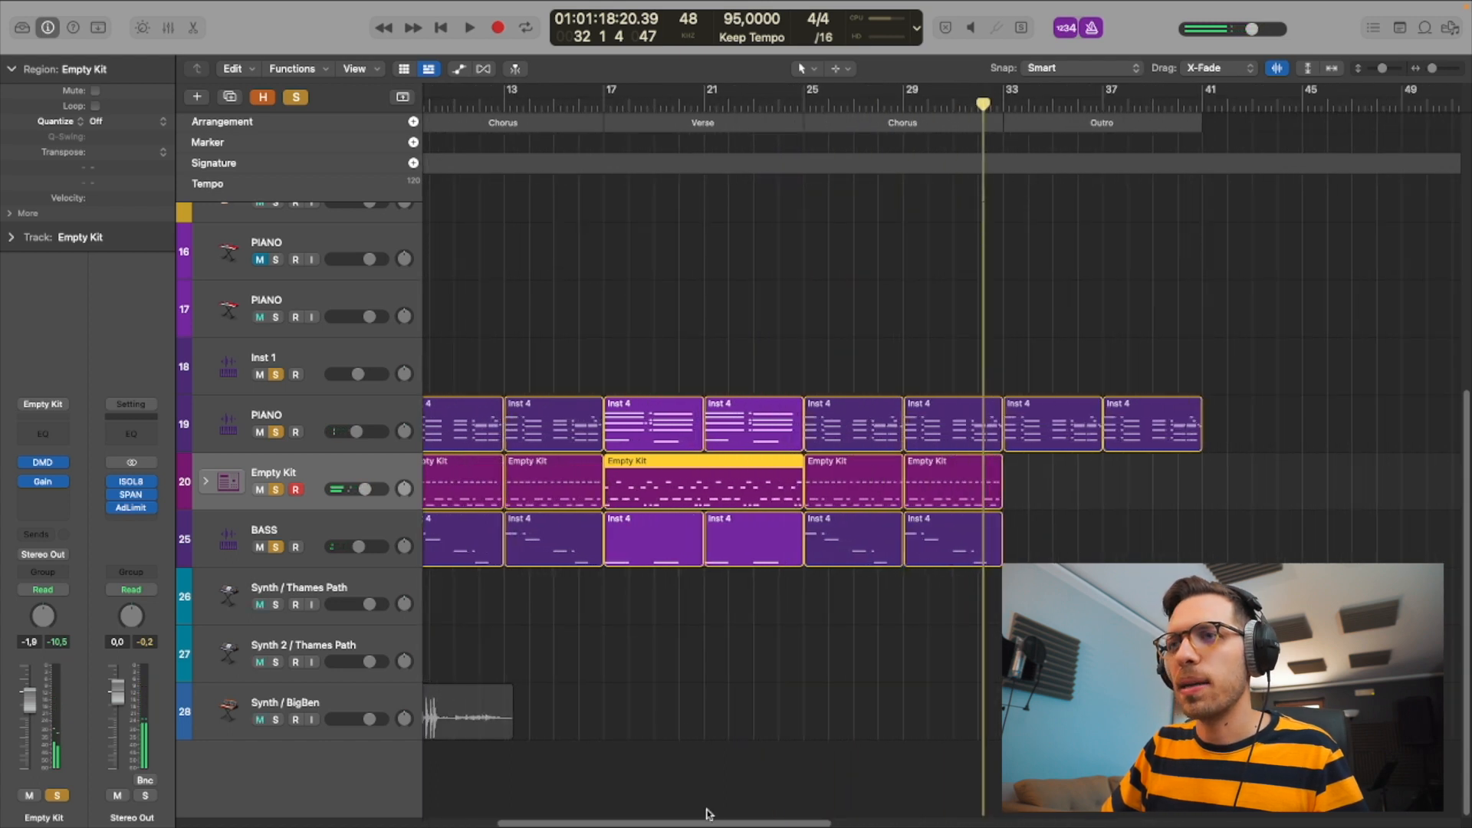
pyautogui.moveTo(717, 822); pyautogui.dragTo(788, 822)
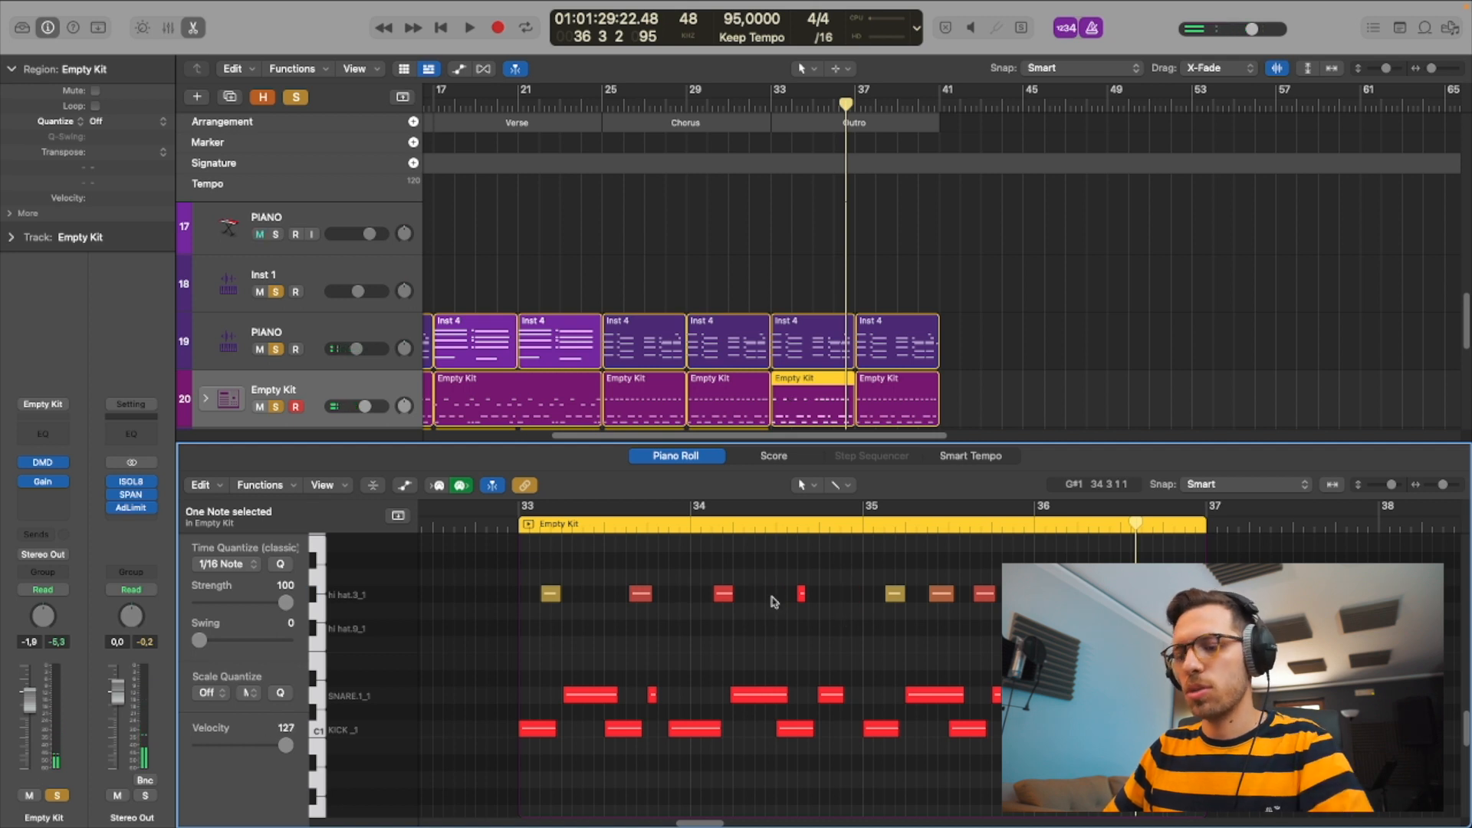
pyautogui.press('space')
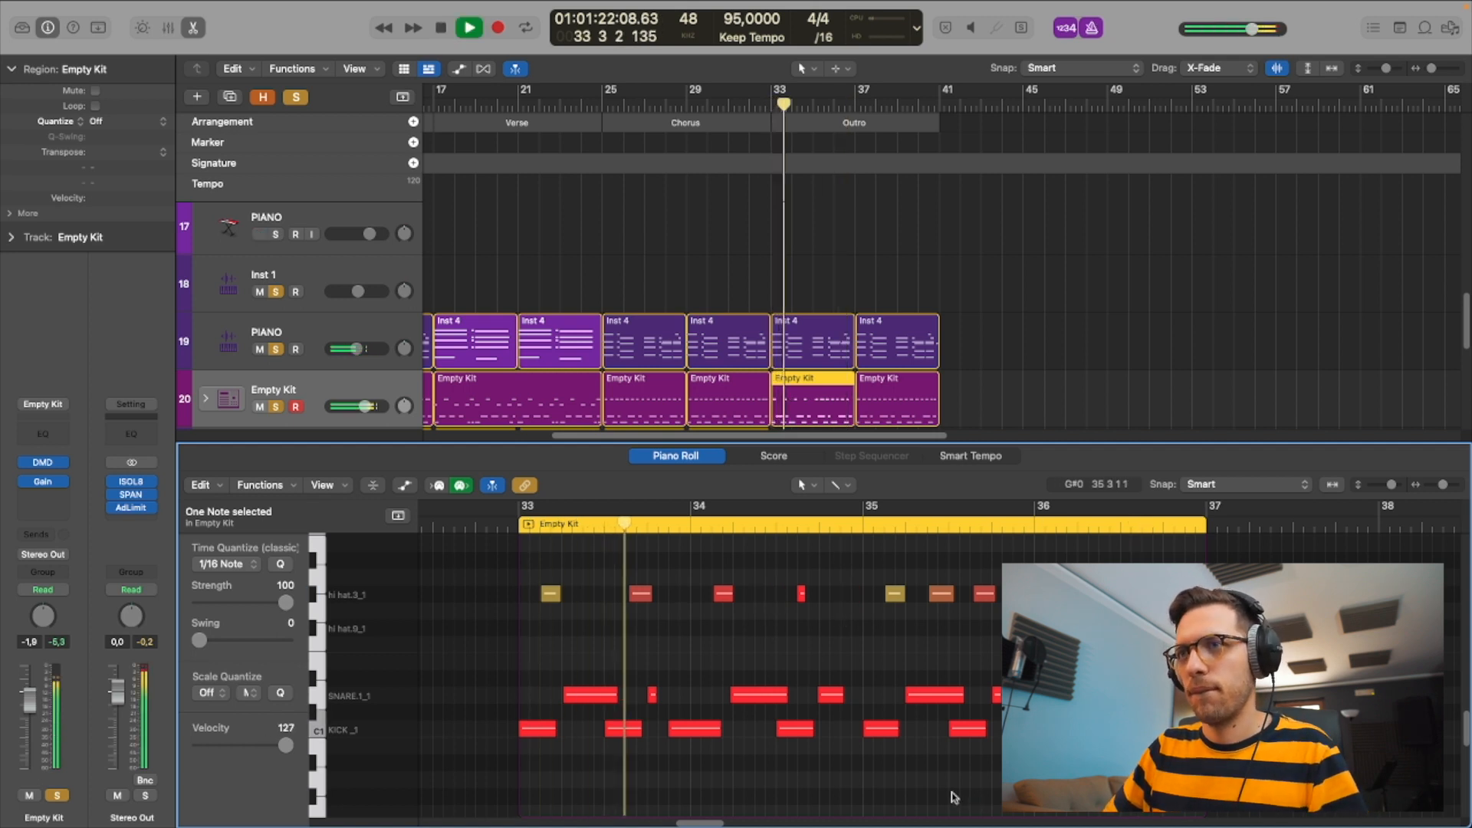
pyautogui.press('space')
pyautogui.press('space')
pyautogui.press('space')
# - Try the second hi-hat note of bar 33 on the hi hat.9_1 sound and listen to it
pyautogui.moveTo(794, 600); pyautogui.dragTo(794, 601)
pyautogui.moveTo(794, 601); pyautogui.dragTo(794, 634)
pyautogui.press('space')
pyautogui.press('space')
# - Move bar 33's first hi-hat note to hi hat.9_1, return the second to hi hat.3_1 and set its velocity to 86
pyautogui.moveTo(575, 600); pyautogui.dragTo(577, 634)
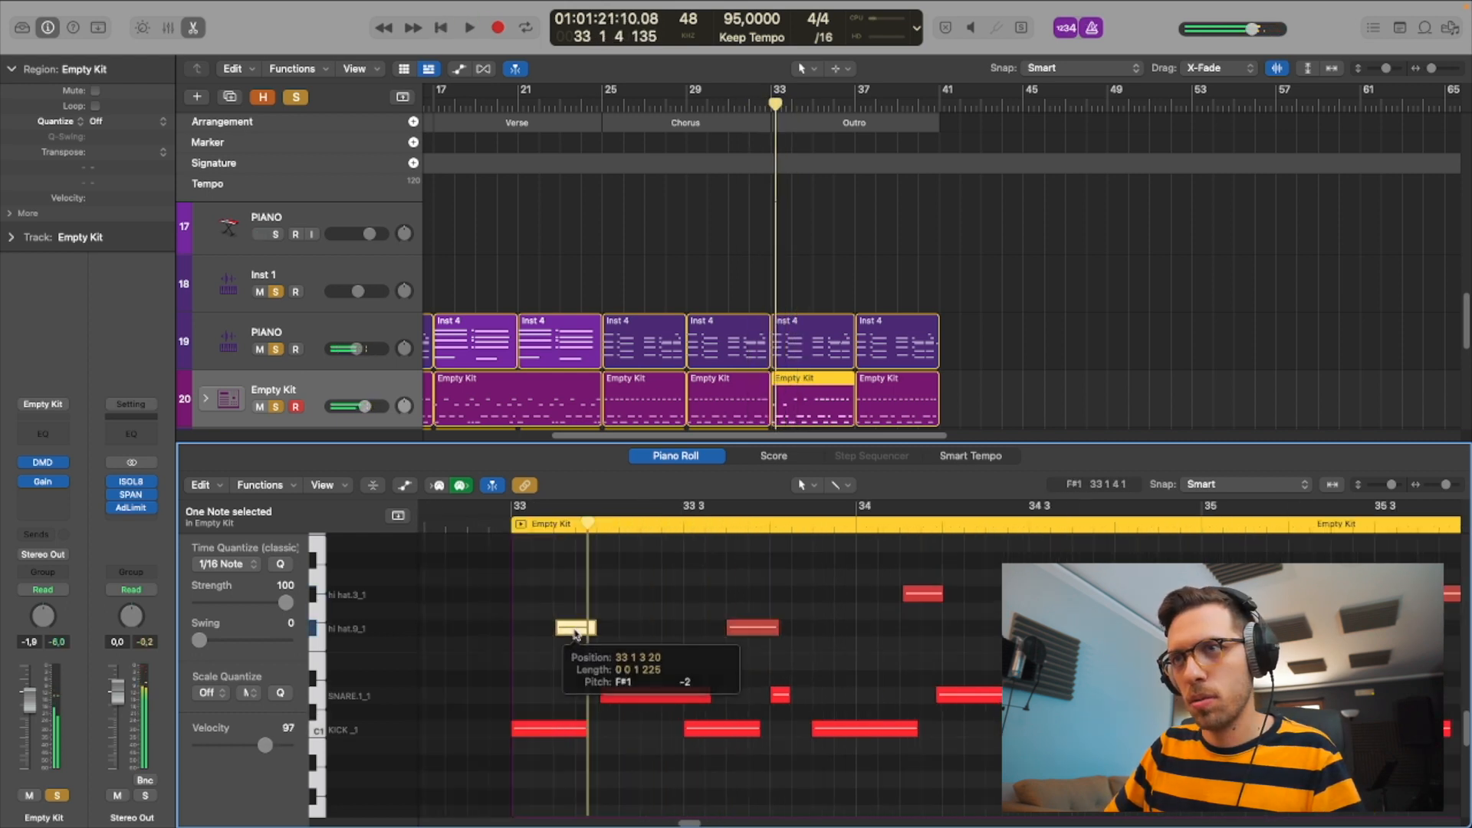
pyautogui.moveTo(752, 627); pyautogui.dragTo(752, 594)
pyautogui.moveTo(753, 593); pyautogui.dragTo(753, 594)
pyautogui.moveTo(265, 744); pyautogui.dragTo(259, 747)
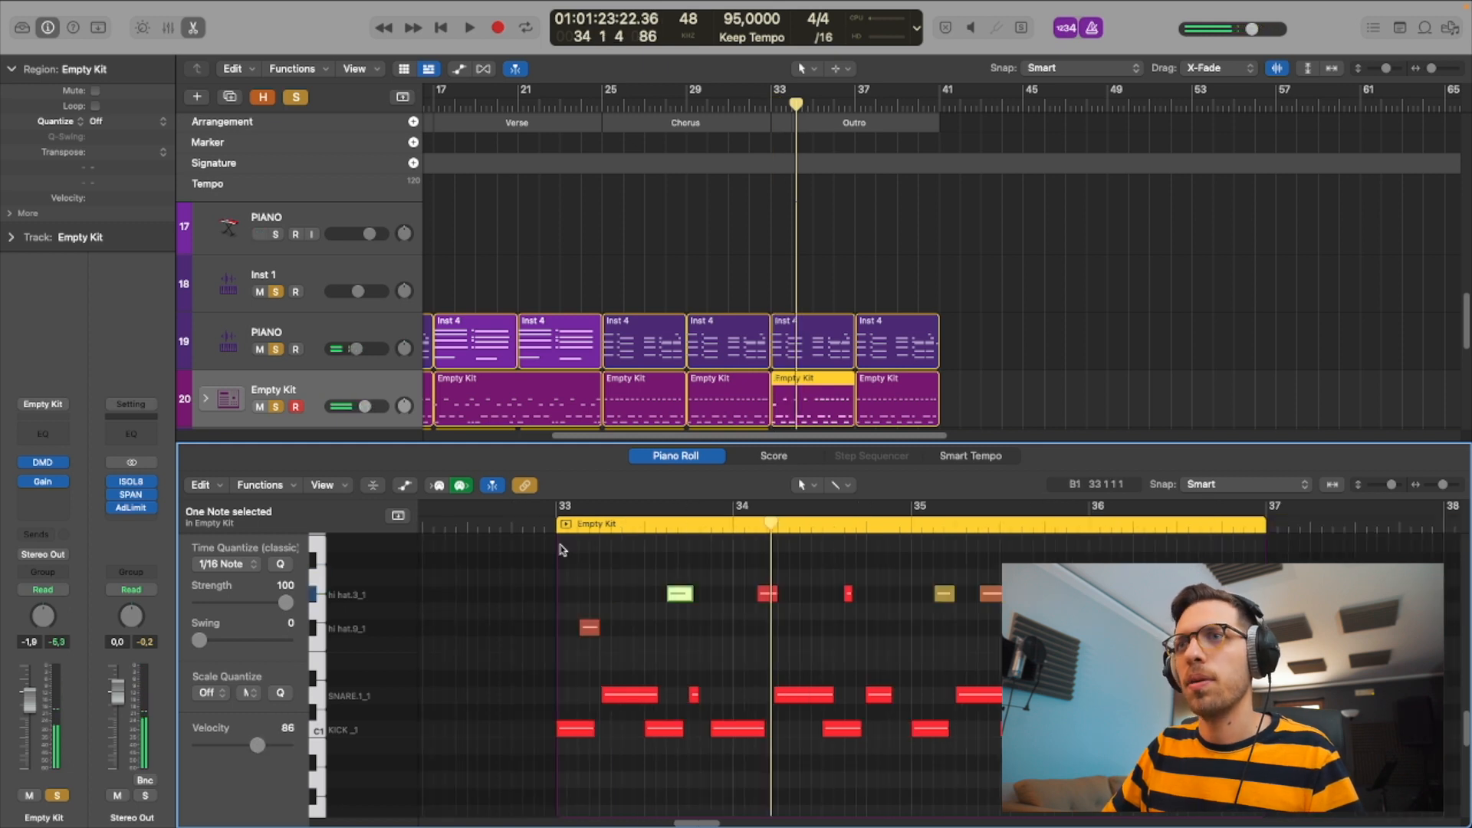
pyautogui.click(561, 507)
pyautogui.press('space')
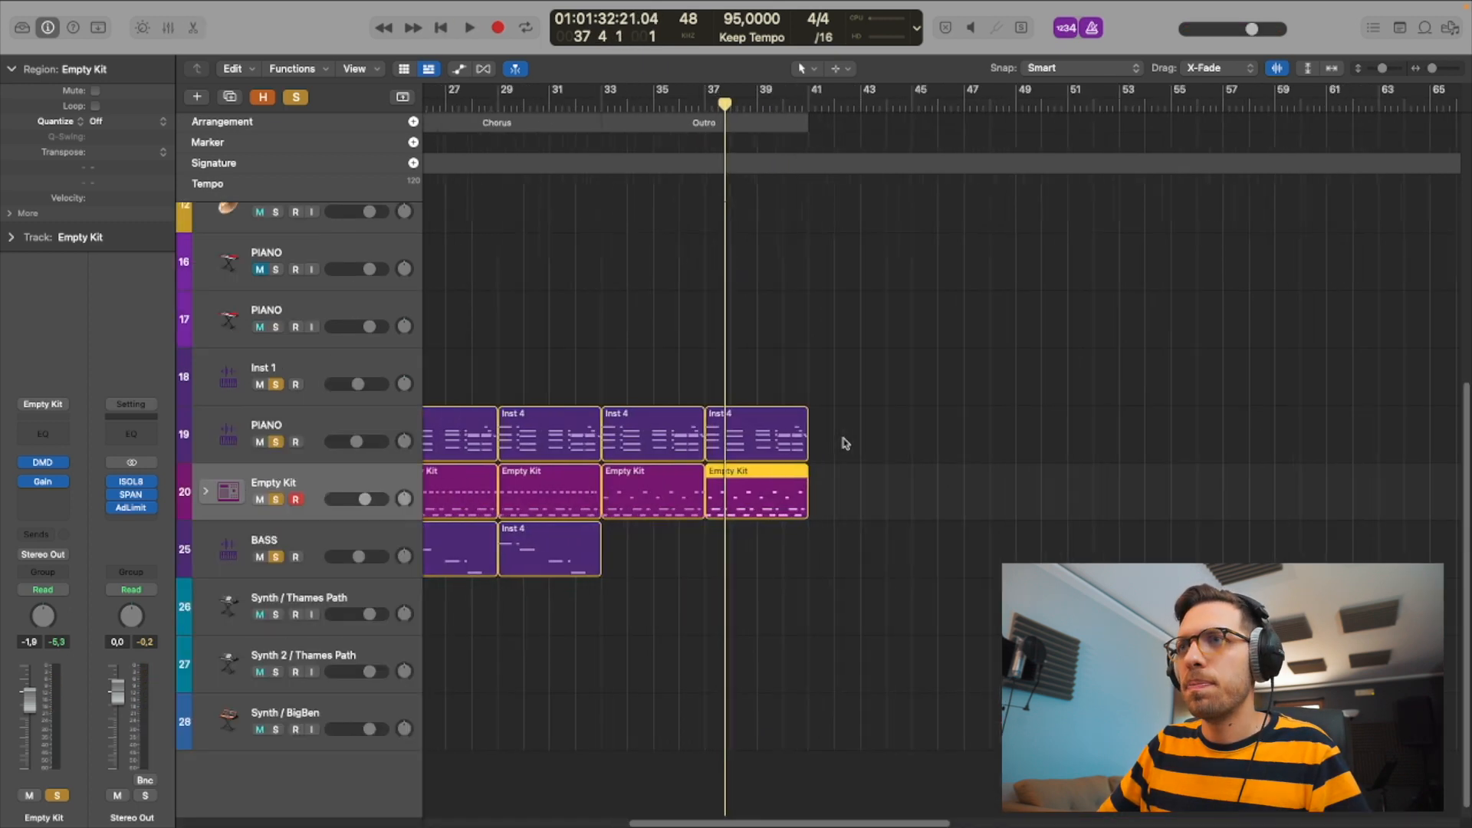
# - Copy the last PIANO region to bar 41 on the same track and open the copy in the Piano Roll
pyautogui.press('super+Right')
pyautogui.moveTo(763, 437); pyautogui.dragTo(844, 441)
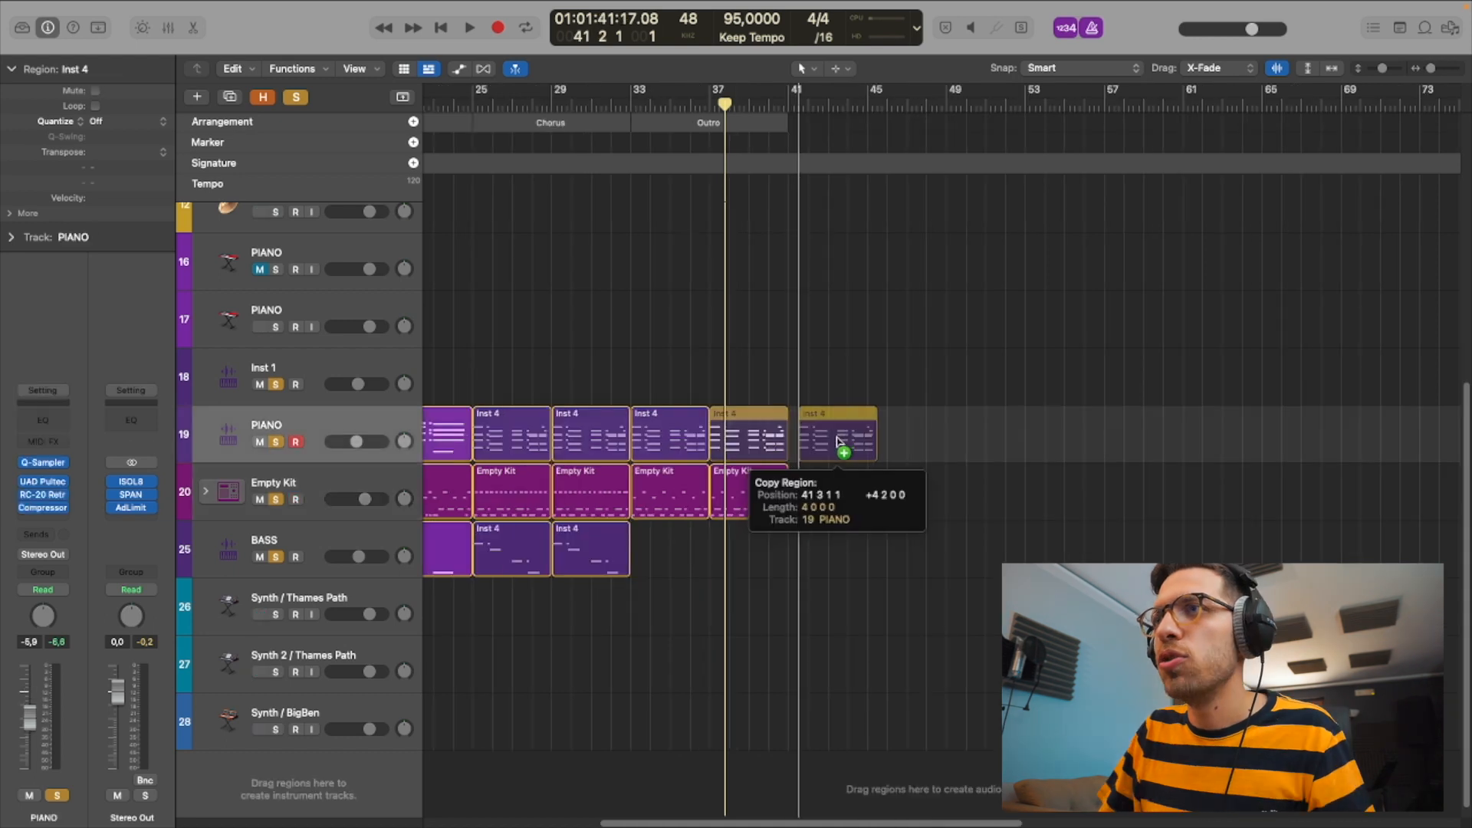
pyautogui.doubleClick(836, 429)
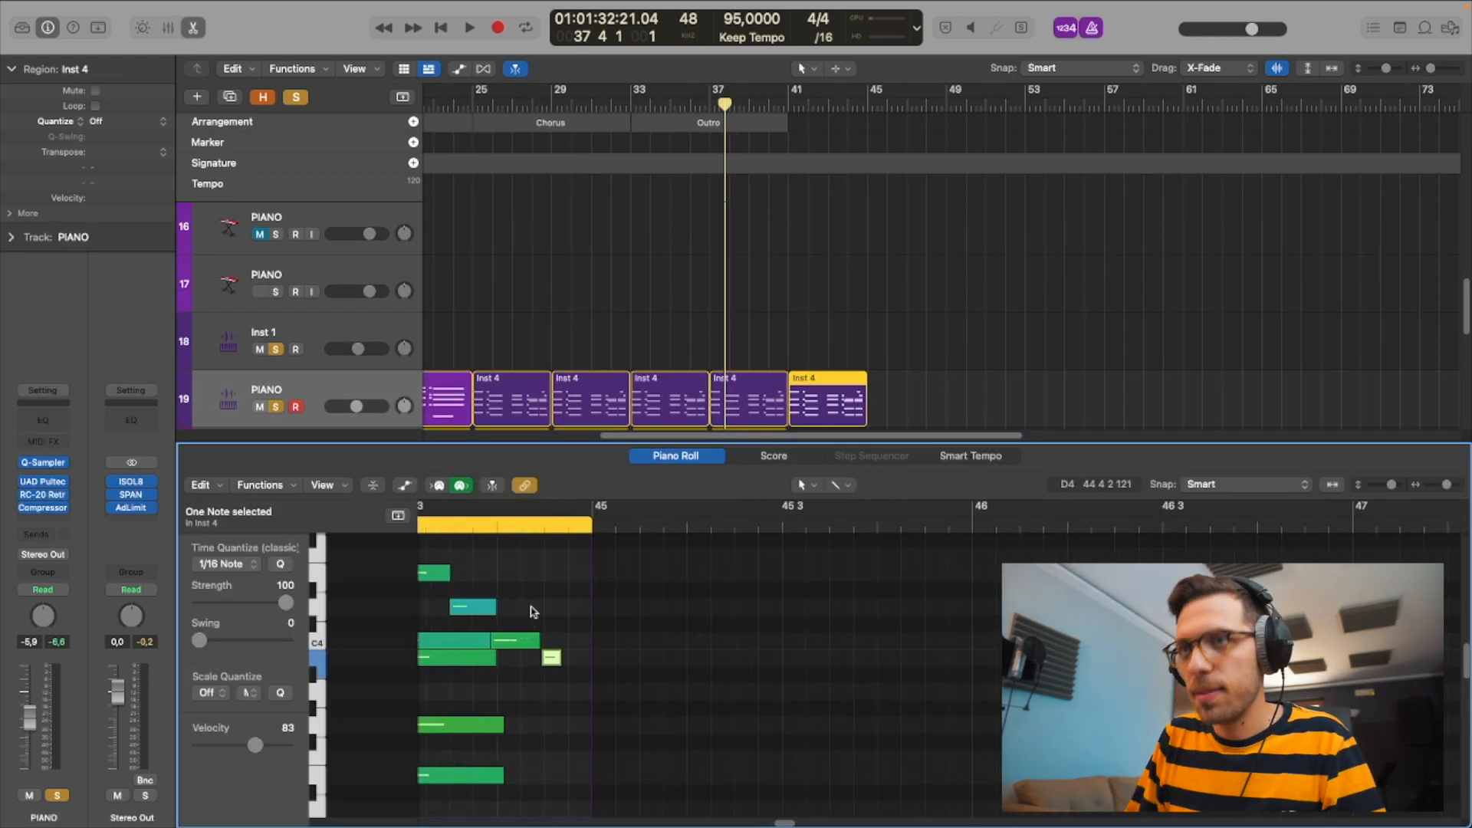
pyautogui.press(',')
pyautogui.press(',')
pyautogui.press('.')
pyautogui.press('.')
pyautogui.press('.')
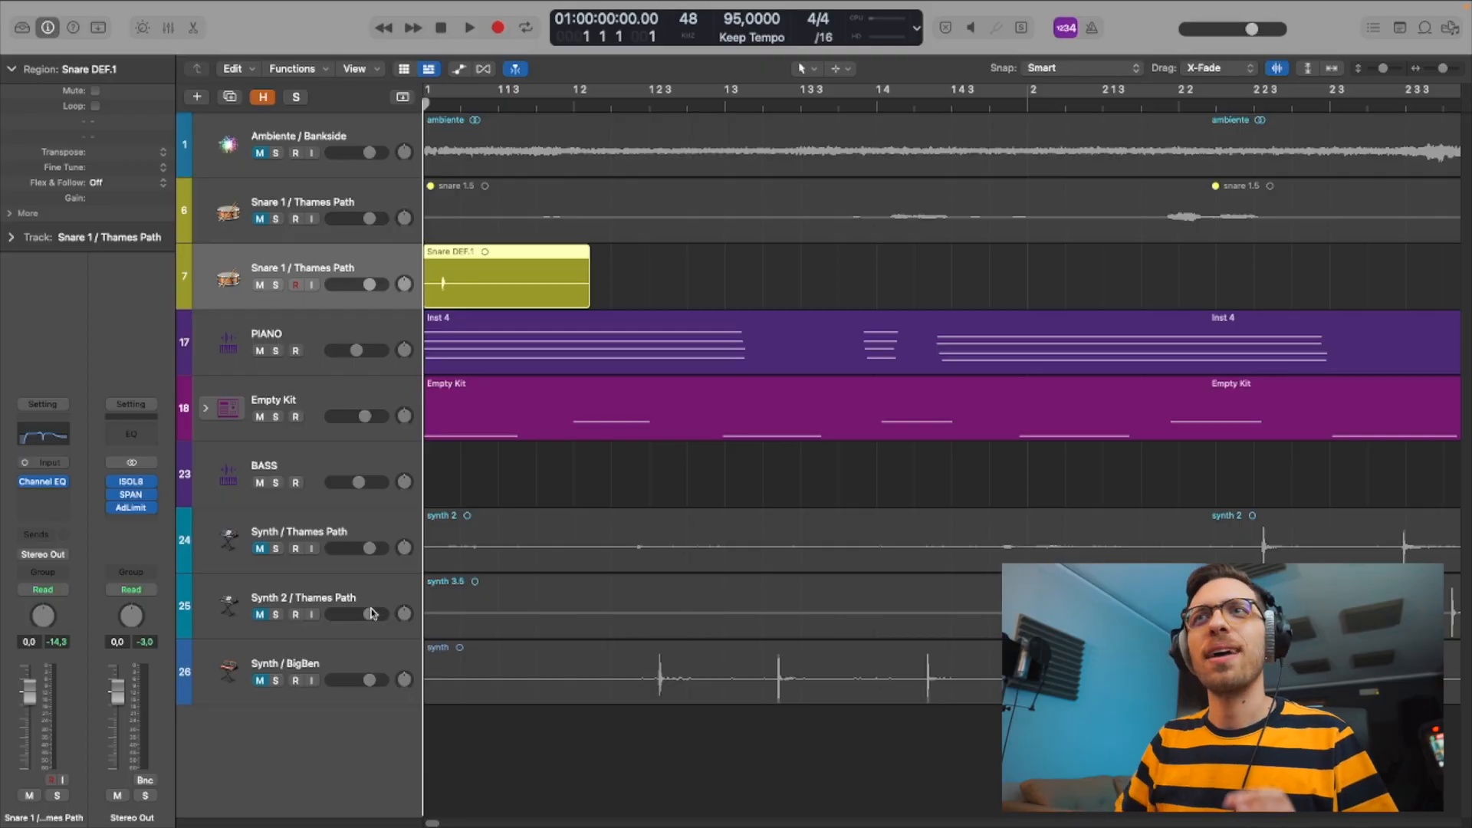
pyautogui.press('super+Left')
pyautogui.press('super+Left')
pyautogui.press('super+Left')
pyautogui.press('super+Left')
pyautogui.press('super+Left')
pyautogui.press('super+Left')
pyautogui.press('super+Left')
pyautogui.press('super+Left')
pyautogui.press('super+Left')
pyautogui.press('super+Left')
pyautogui.press('super+Right')
pyautogui.press('super+Right')
pyautogui.press('super+Right')
pyautogui.press('super+Right')
pyautogui.press('super+Right')
pyautogui.press('super+Right')
pyautogui.press('super+Right')
pyautogui.press('super+Right')
pyautogui.press('super+Right')
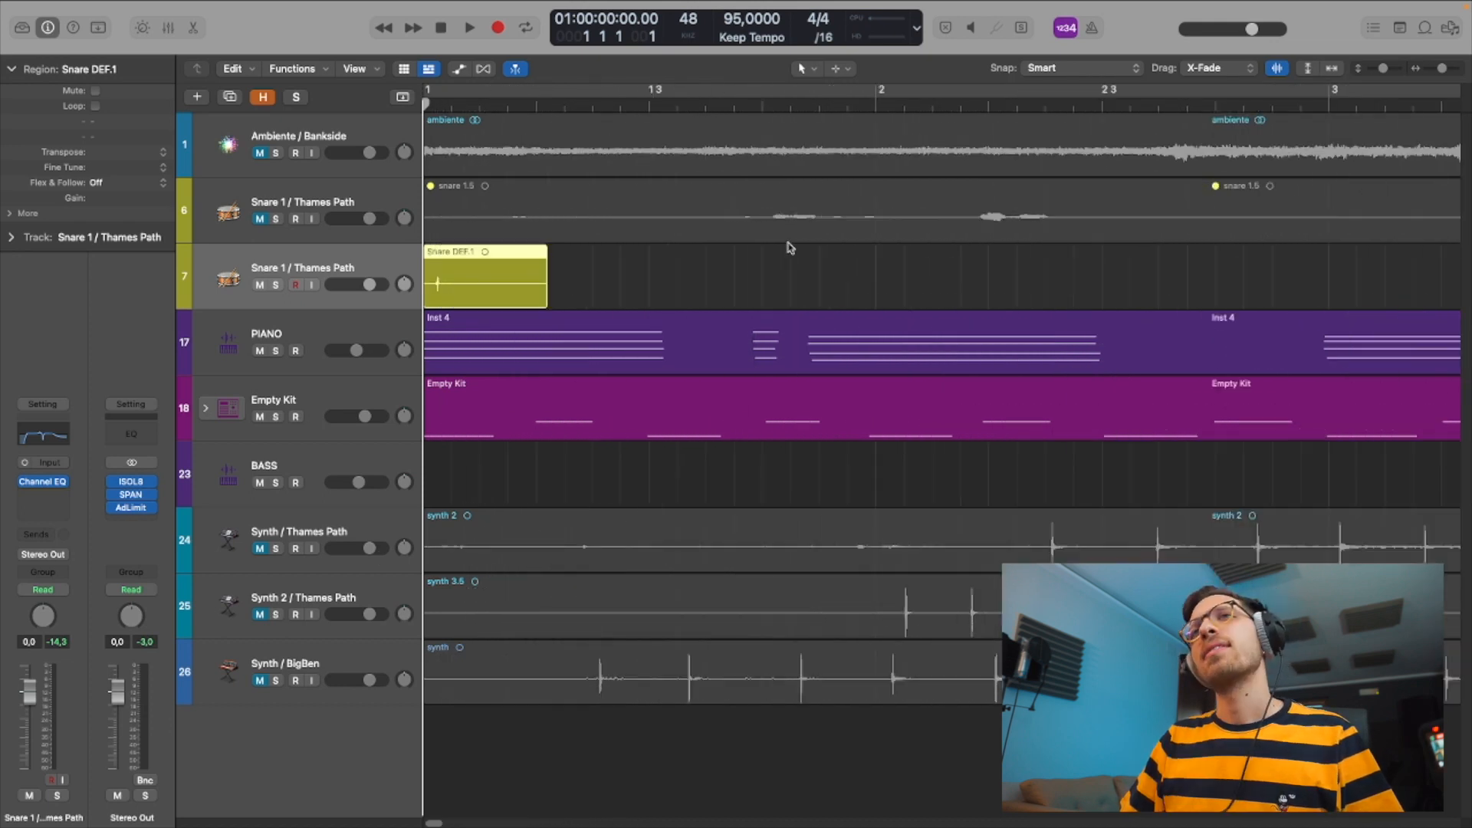
pyautogui.press('super+Right')
# - Solo the Snare 1 / Thames Path track and listen to the Snare DEF.1 sample several times
pyautogui.click(276, 285)
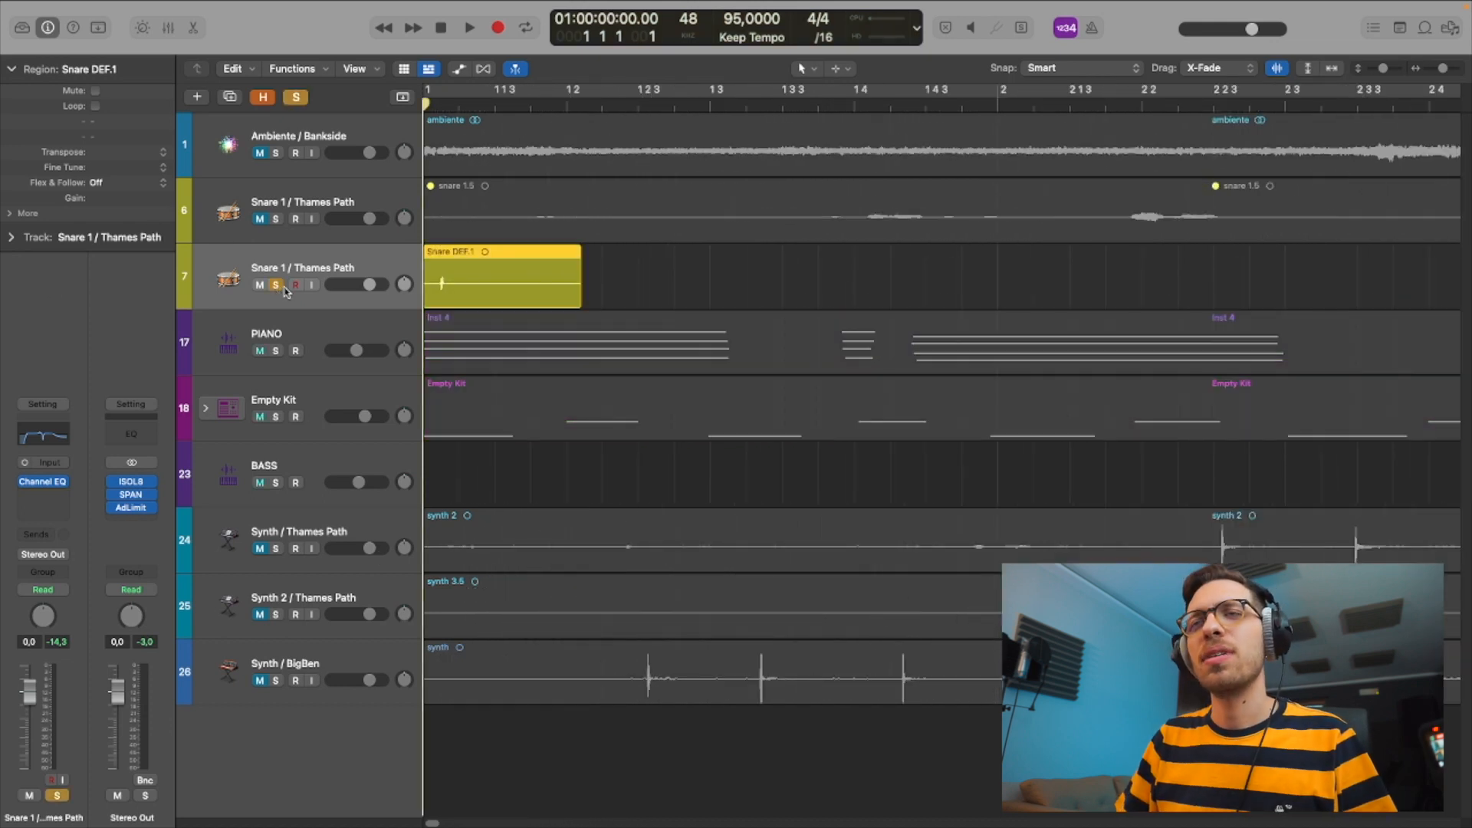
pyautogui.press('space')
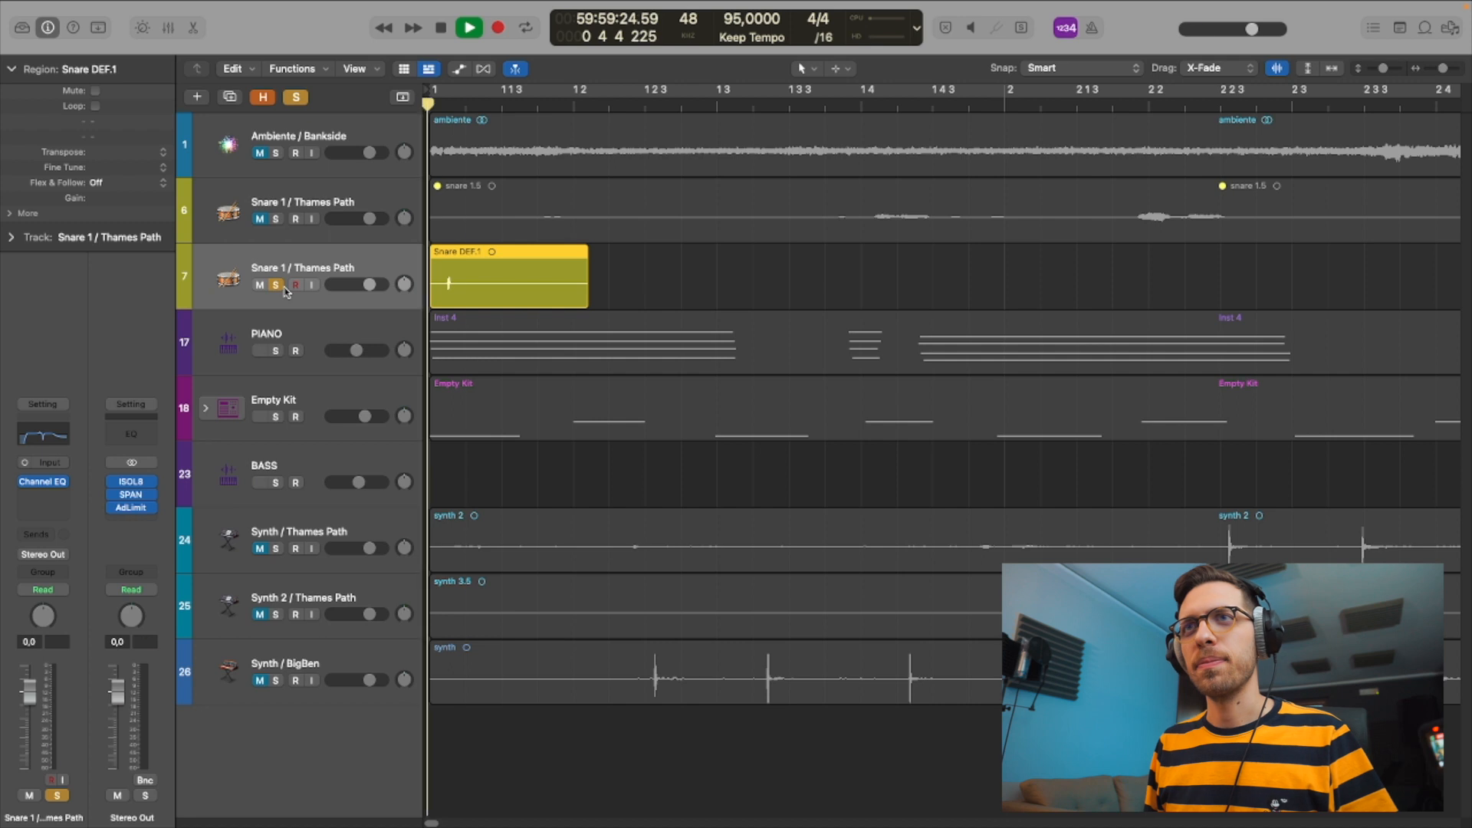
pyautogui.press('space')
pyautogui.press('space')
pyautogui.press('space')
pyautogui.press('space')
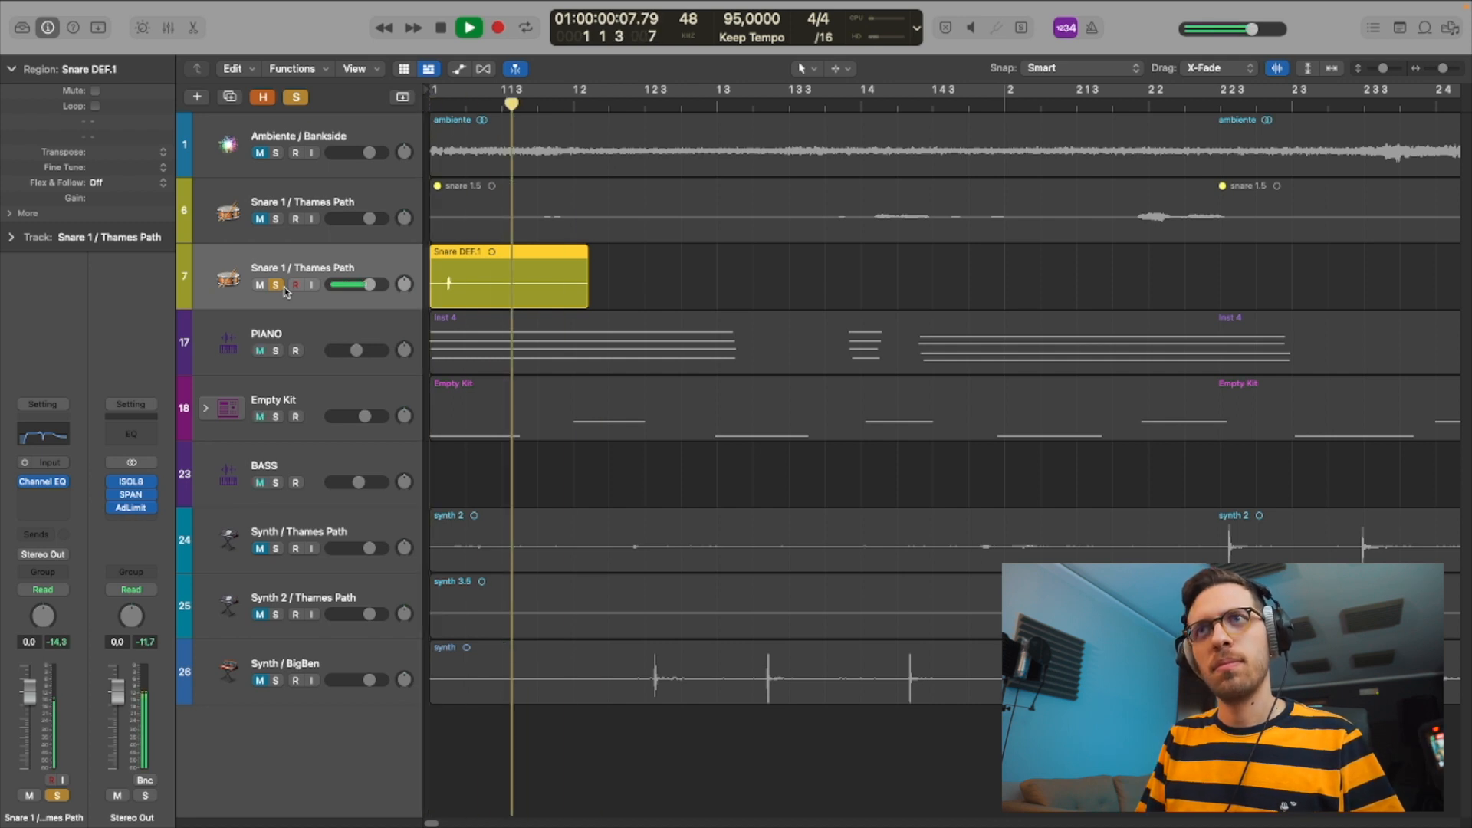
pyautogui.press('space')
# - Select the Empty Kit track and open its Drum Machine Designer
pyautogui.press('super+Right')
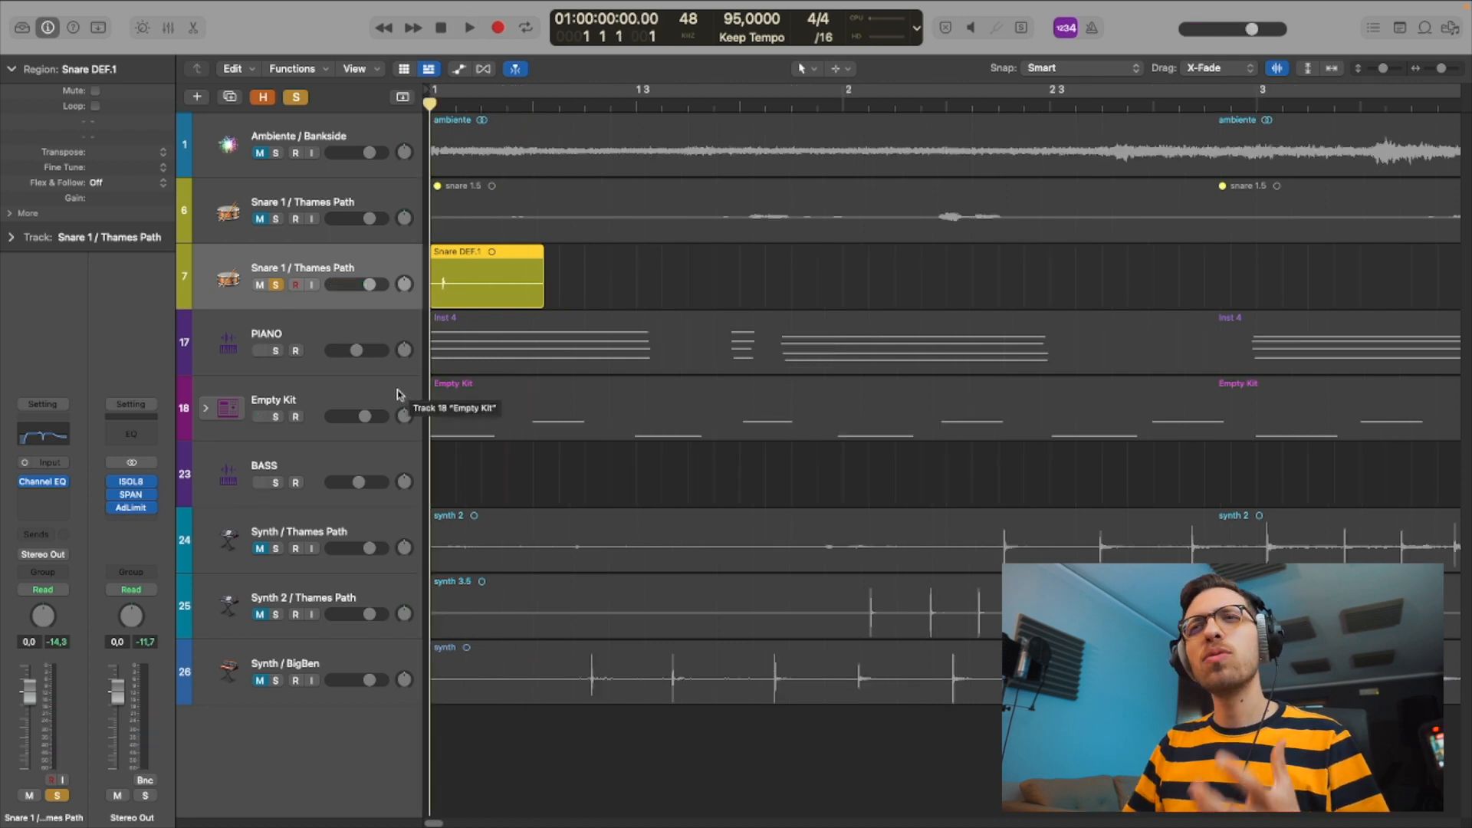
pyautogui.click(396, 398)
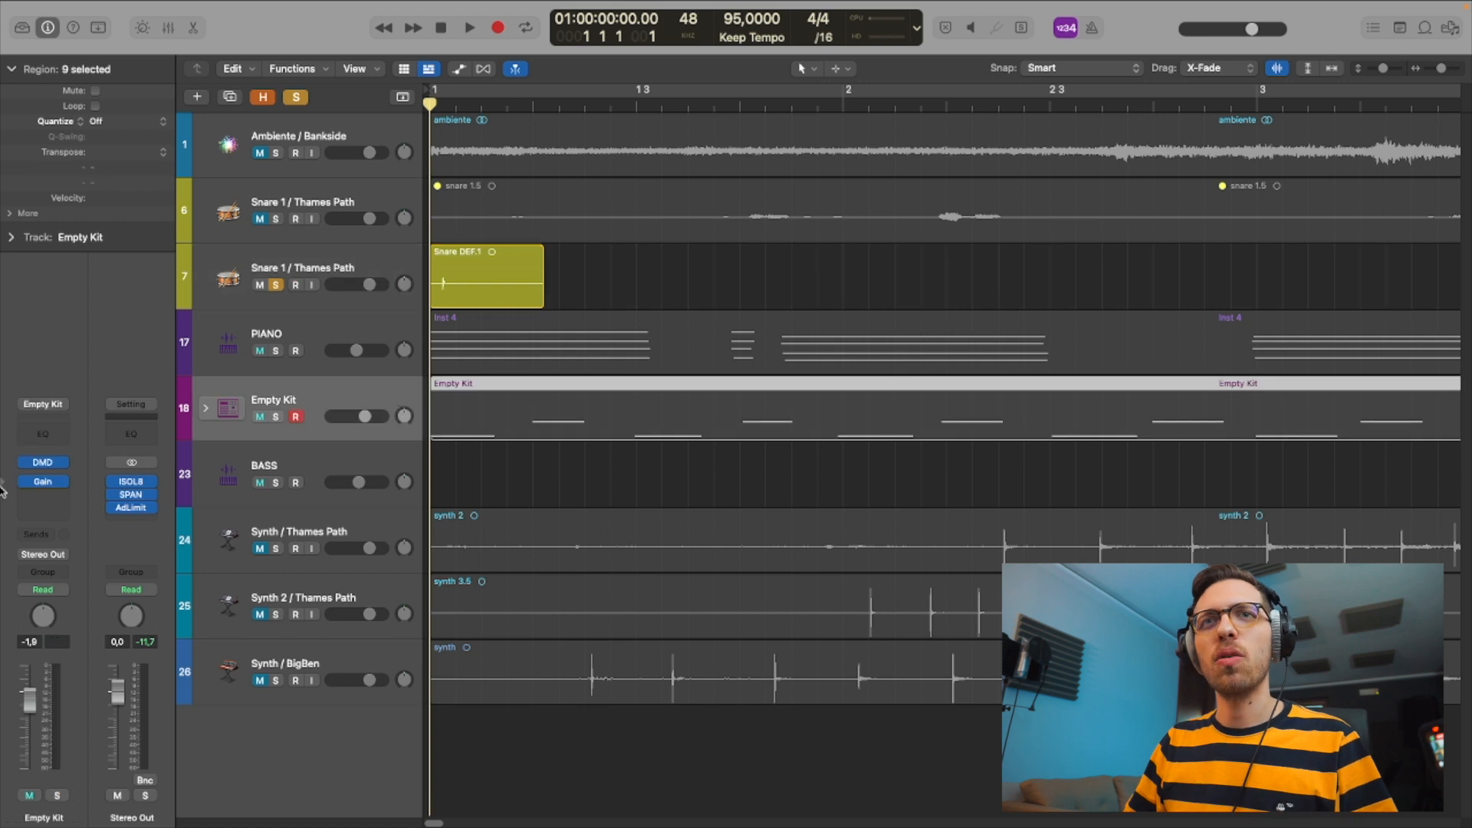
pyautogui.click(35, 467)
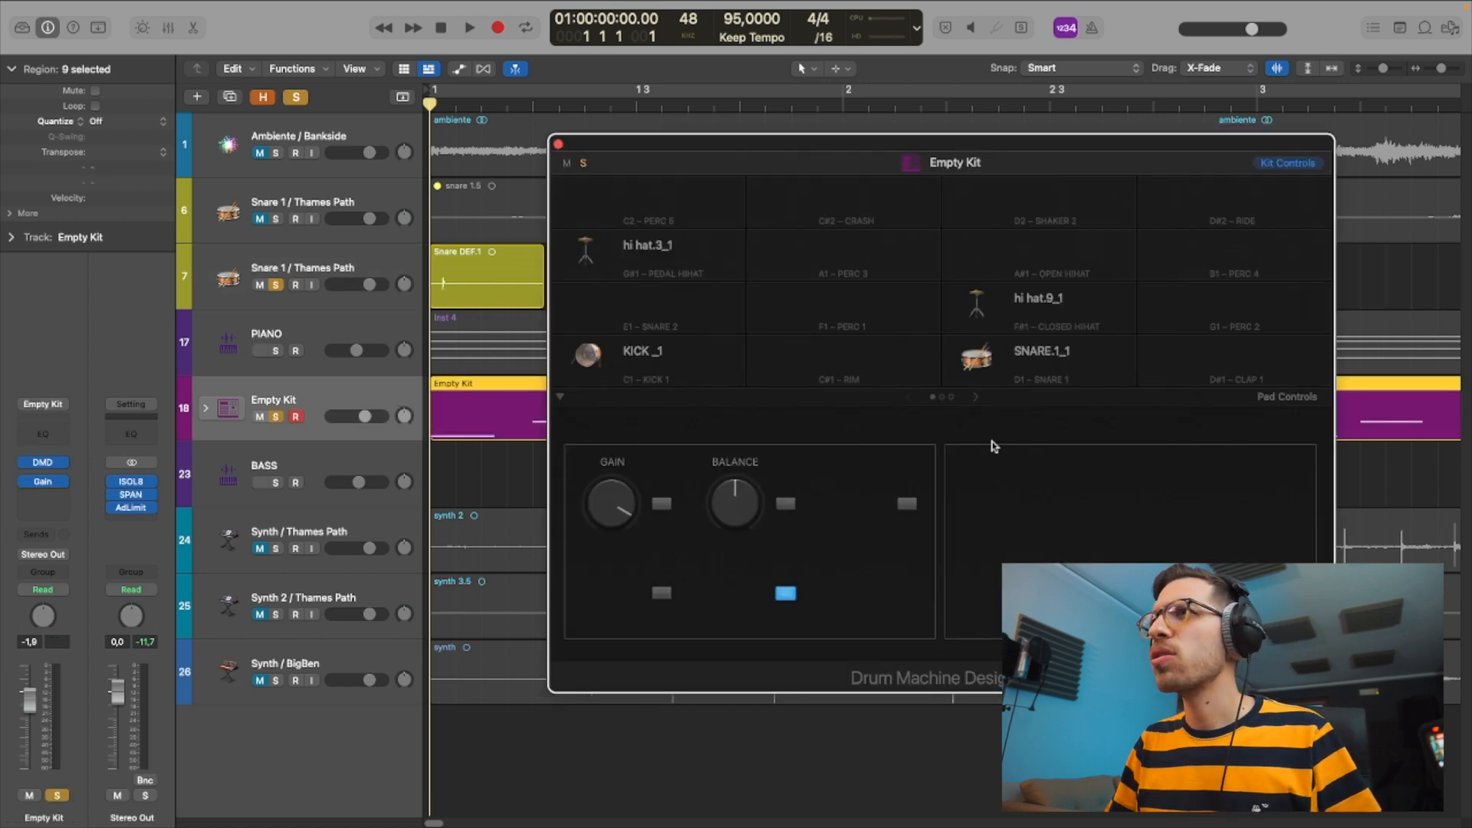
# - Play the drum pattern with the Snare DEF.1 sound, solo the PIANO track and play both from the start
pyautogui.press('space')
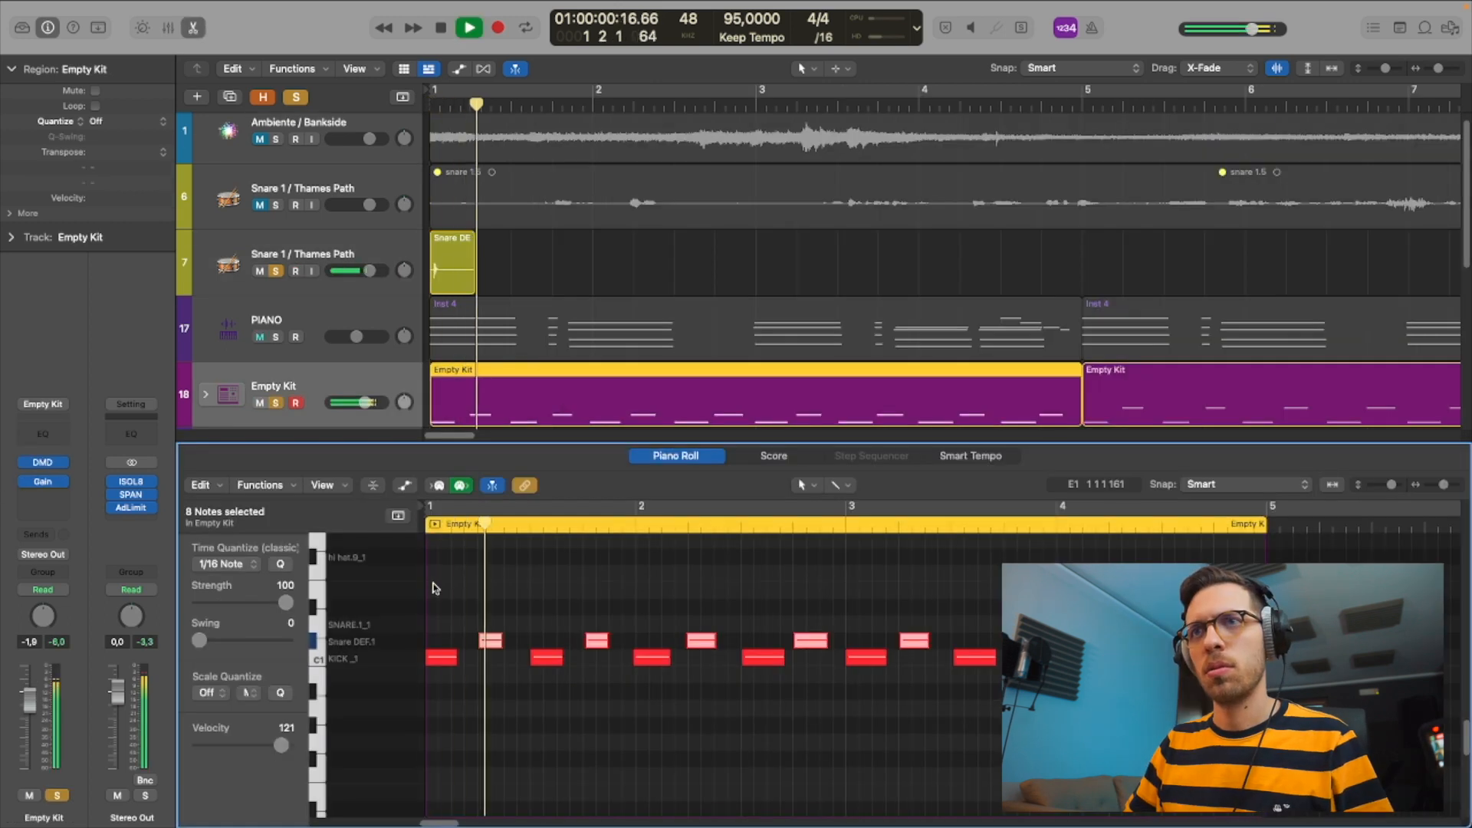
pyautogui.scroll(-5, 412, 375)
pyautogui.press('space')
pyautogui.scroll(3, 398, 368)
pyautogui.click(275, 240)
pyautogui.press('Return')
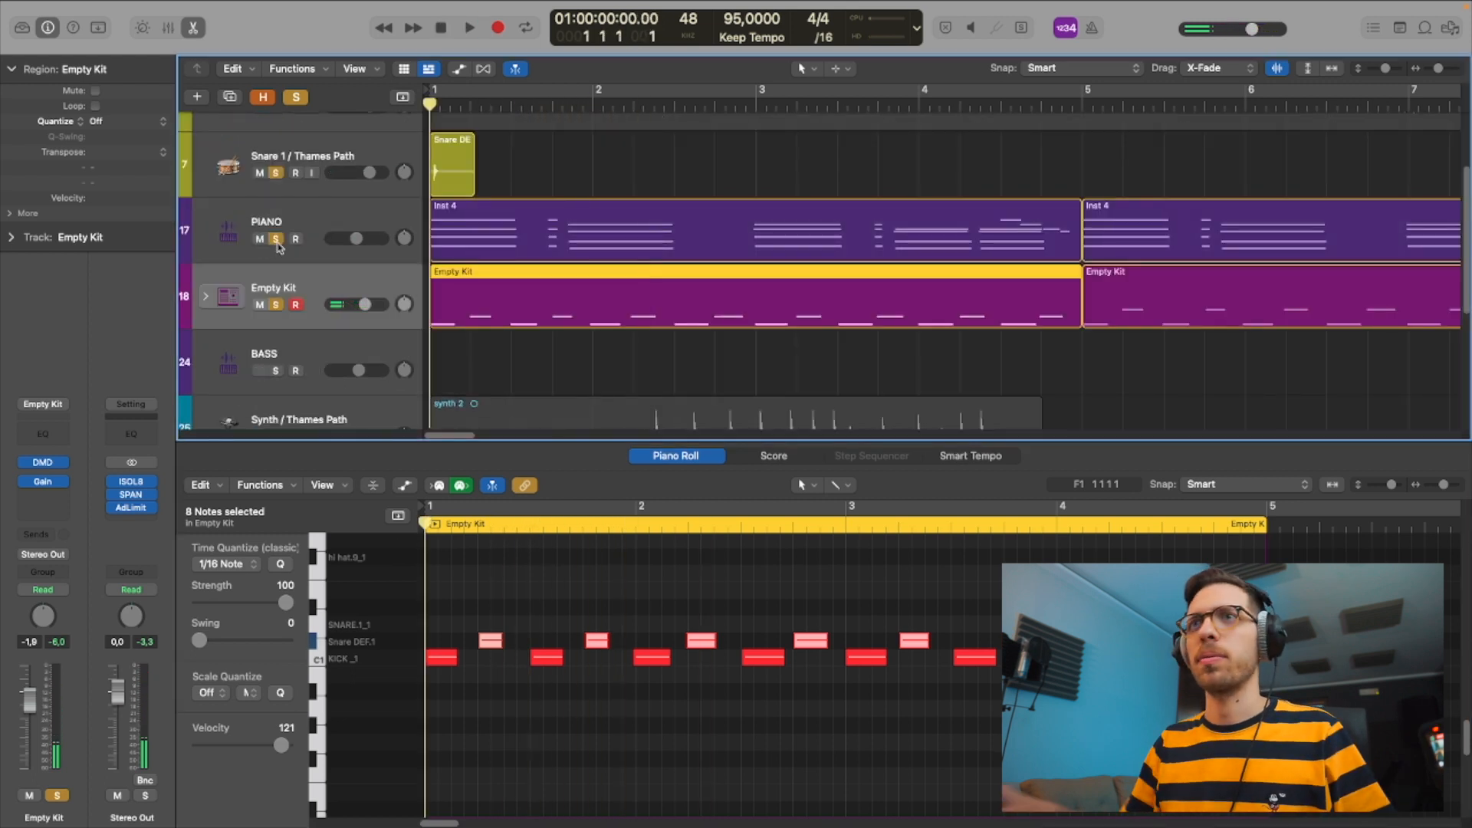
pyautogui.press('space')
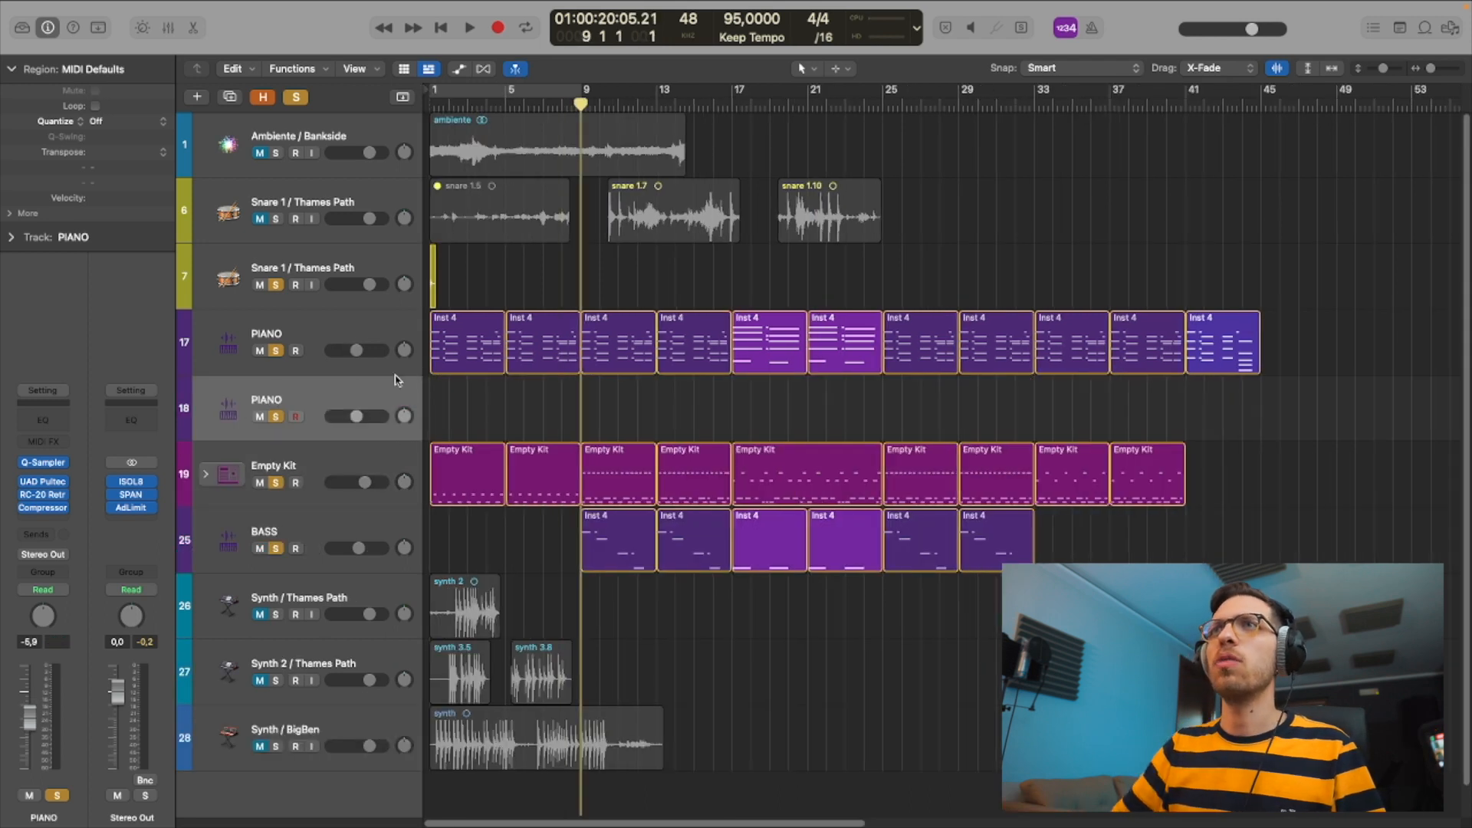
# - Set a cycle range from bar 9 to bar 17 and play the chorus section back
pyautogui.moveTo(585, 92); pyautogui.dragTo(732, 95)
pyautogui.press('space')
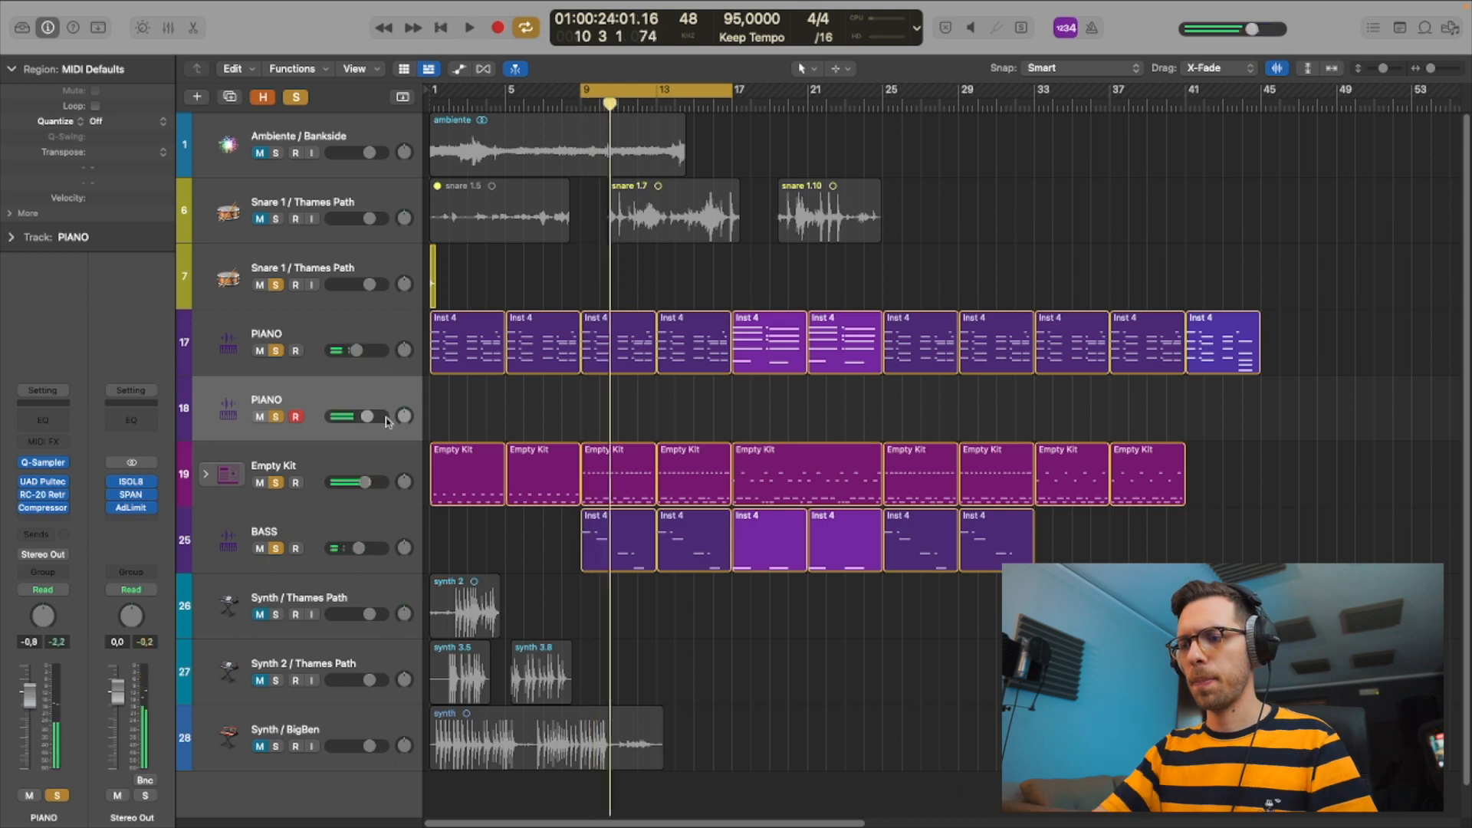
pyautogui.press('space')
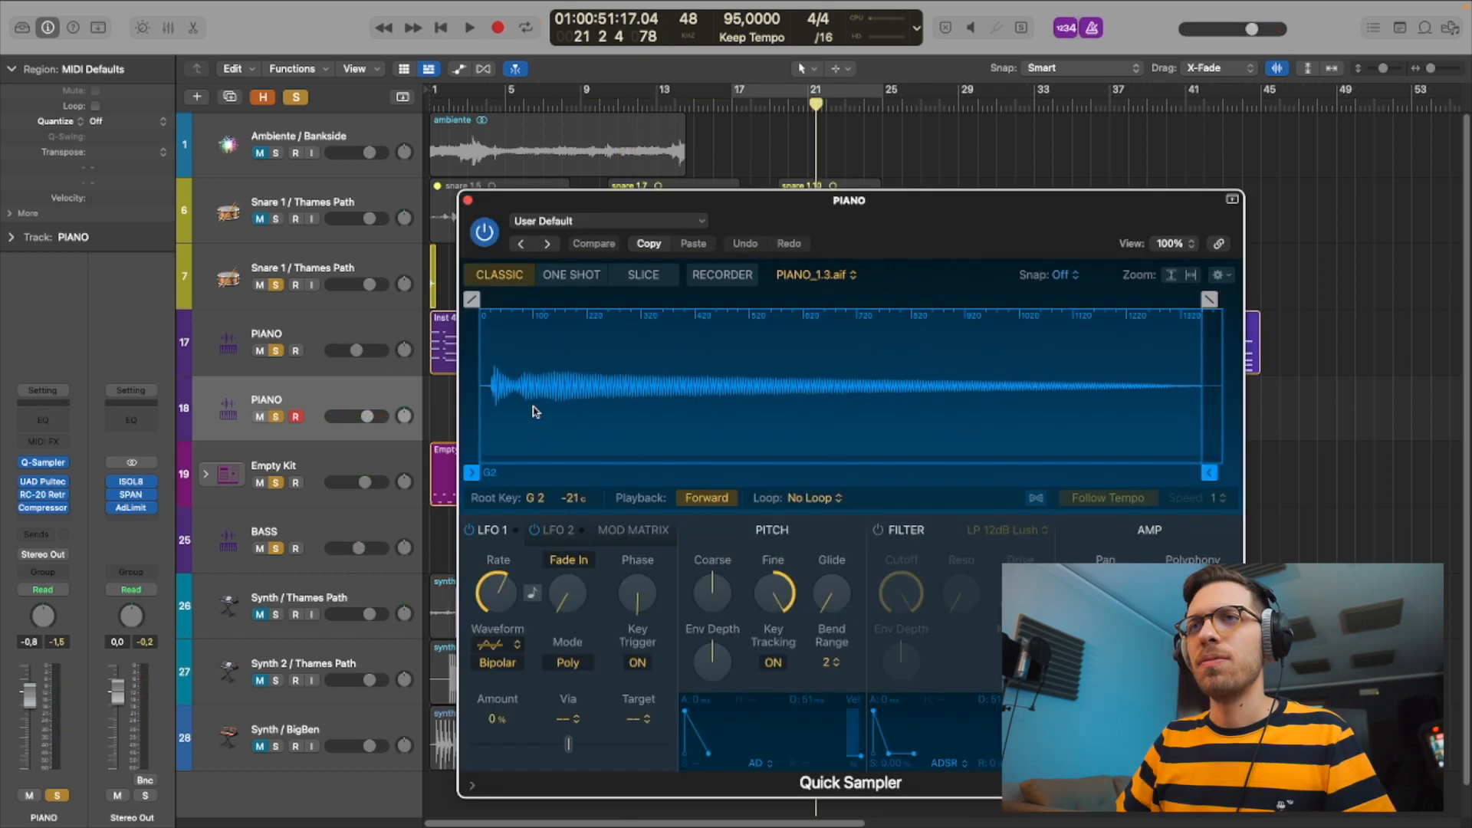
# - Load the Factory Default preset in the Quick Sampler of the duplicated PIANO track
pyautogui.click(625, 222)
pyautogui.click(614, 496)
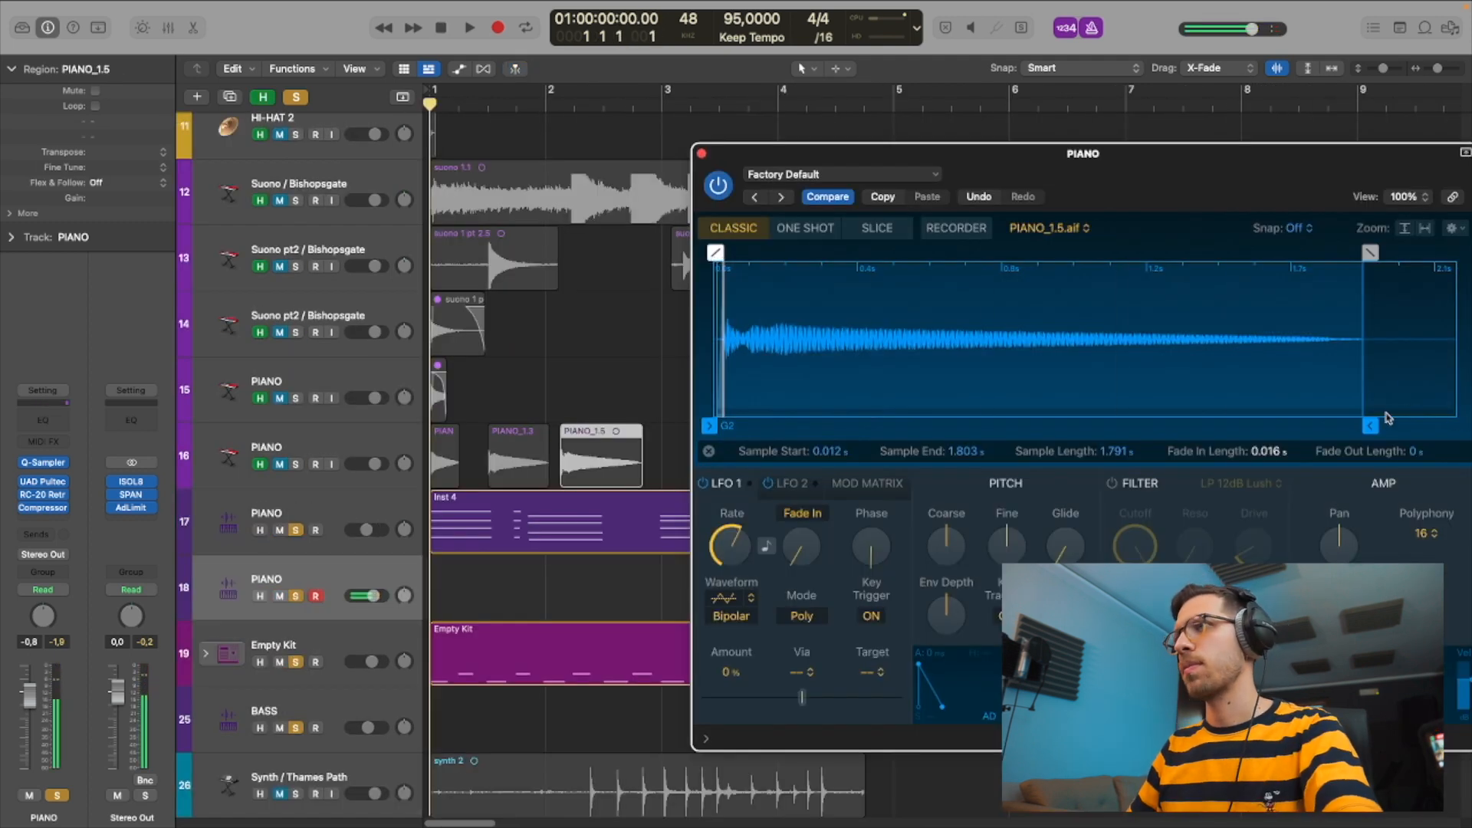
# - Adjust the fade-out at the end of the PIANO_1.5 sample in the Quick Sampler
pyautogui.moveTo(1354, 279)
pyautogui.mouseDown()
pyautogui.moveTo(1003, 326)
pyautogui.moveTo(1040, 256)
pyautogui.mouseUp()
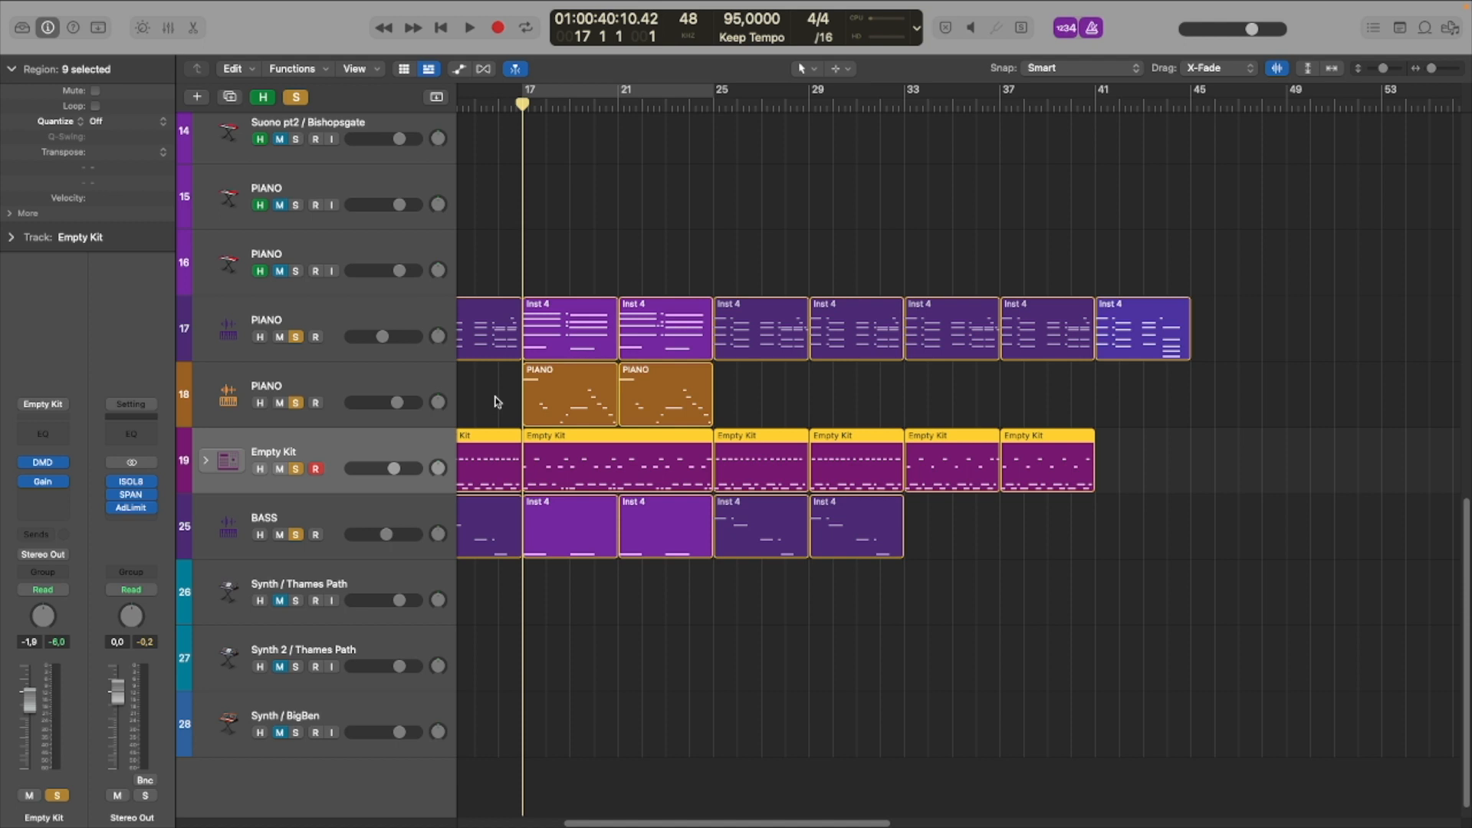
# - Set a cycle range over bars 9–17 and fill bars 9–17 and 25–33 of the orange PIANO track with lead regions
pyautogui.press(',')
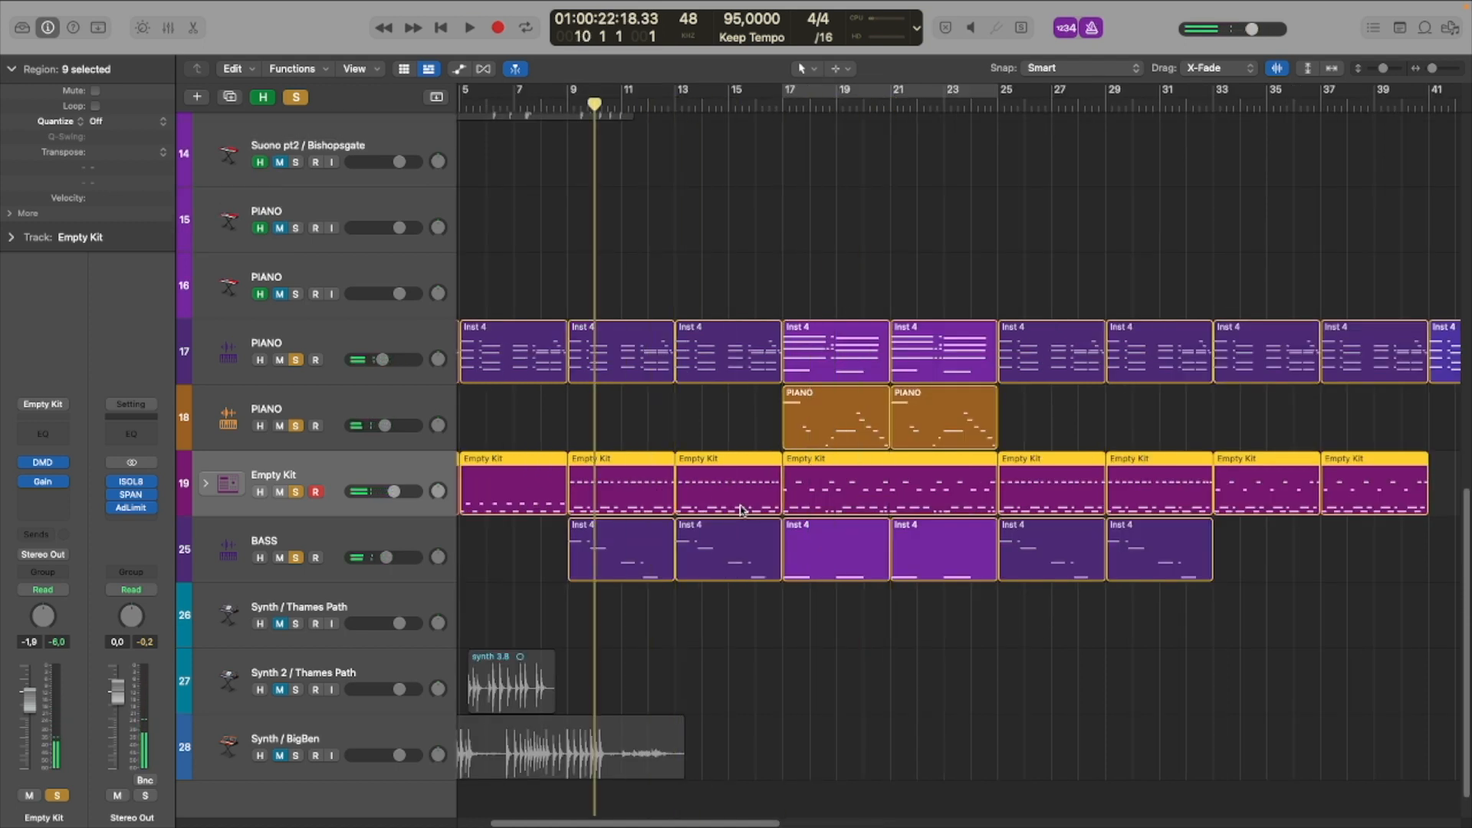
pyautogui.press(',')
pyautogui.click(562, 125)
pyautogui.moveTo(569, 102); pyautogui.dragTo(637, 101)
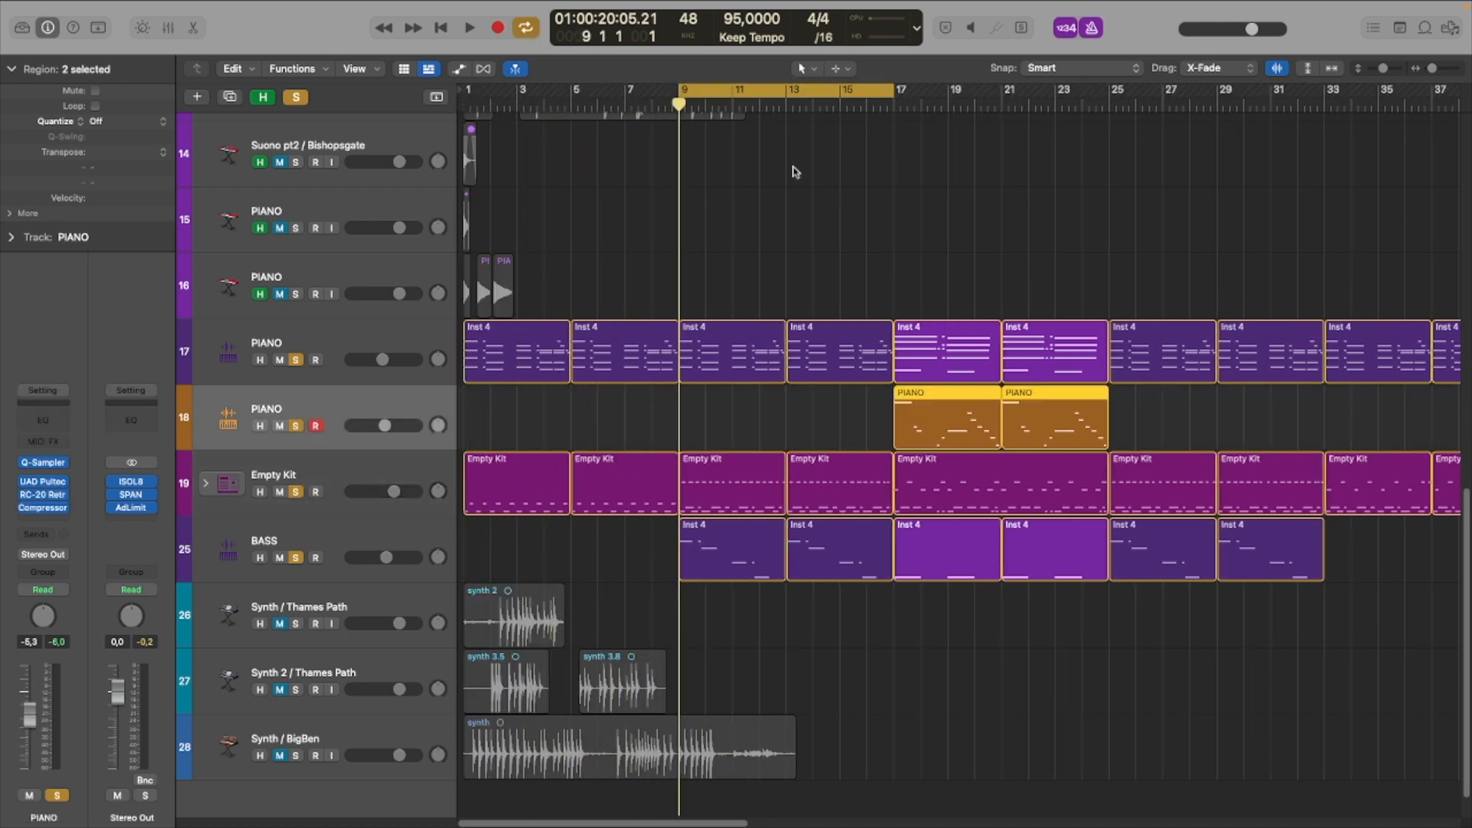
pyautogui.press('c')
pyautogui.press('r')
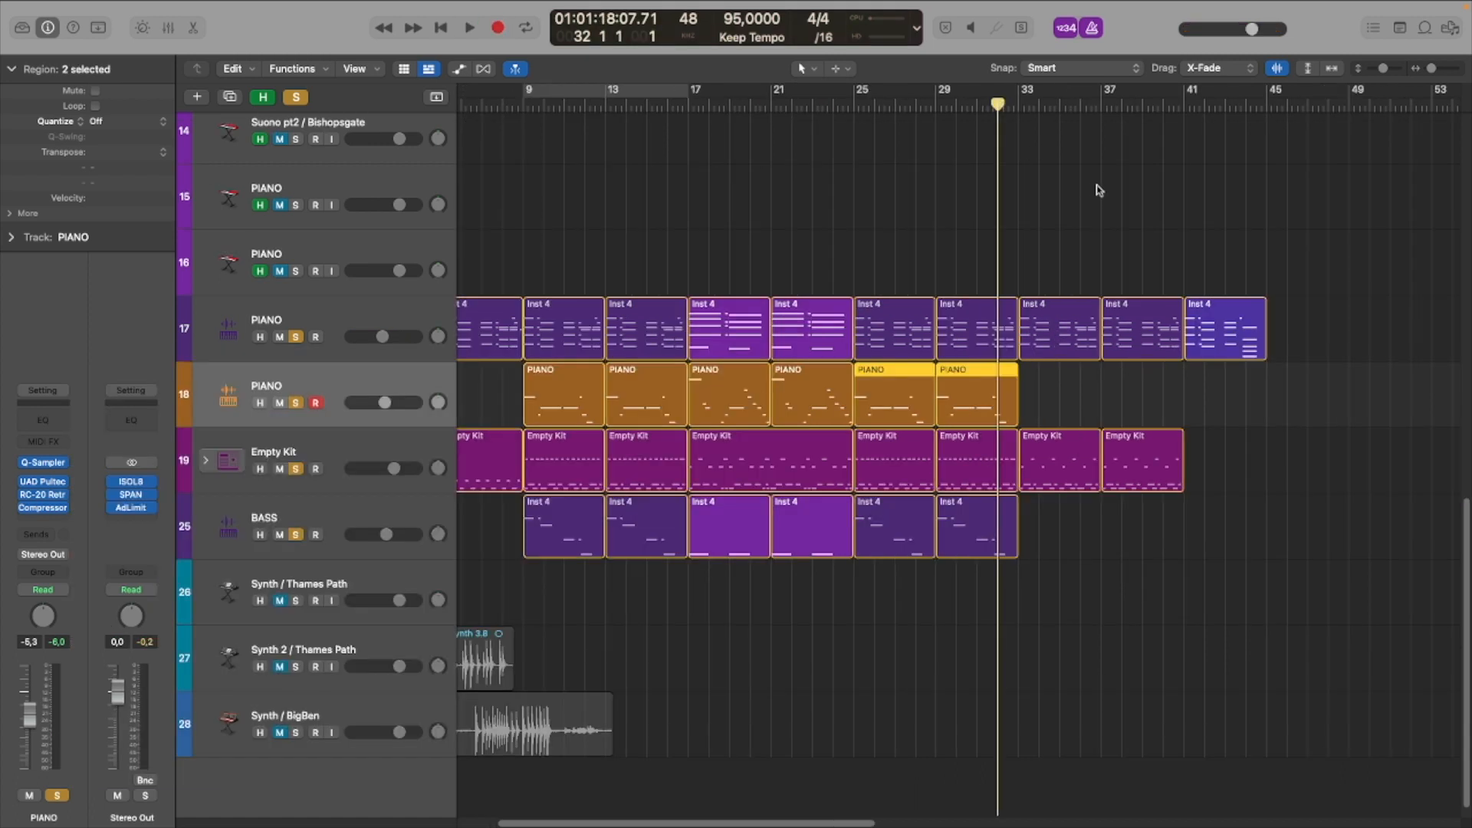
# - Play on from bar 32 and record the lead part on the orange PIANO track over bars 33–41
pyautogui.scroll(-5, 1071, 286)
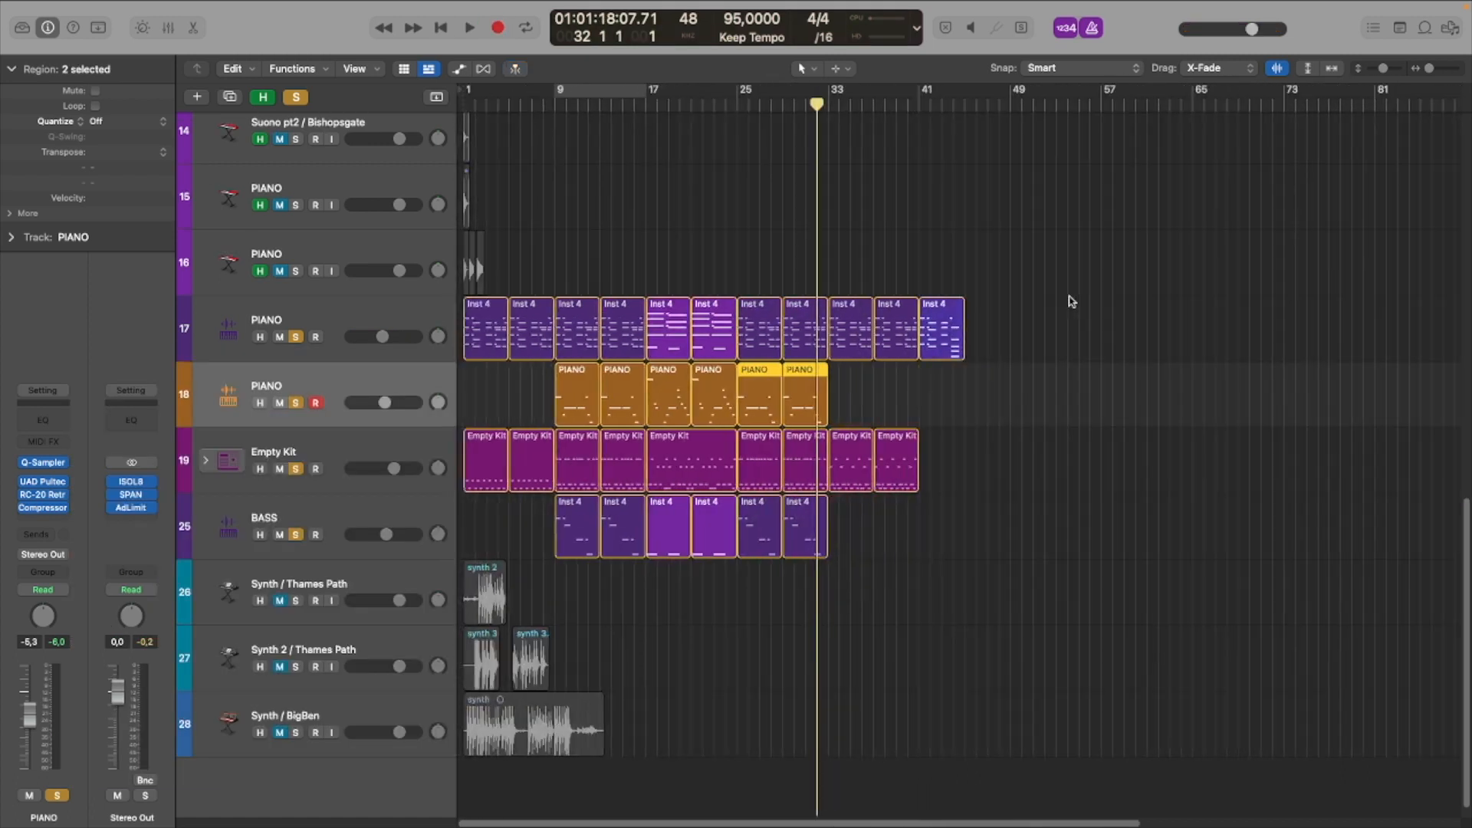
pyautogui.scroll(8, 1071, 301)
pyautogui.press('space')
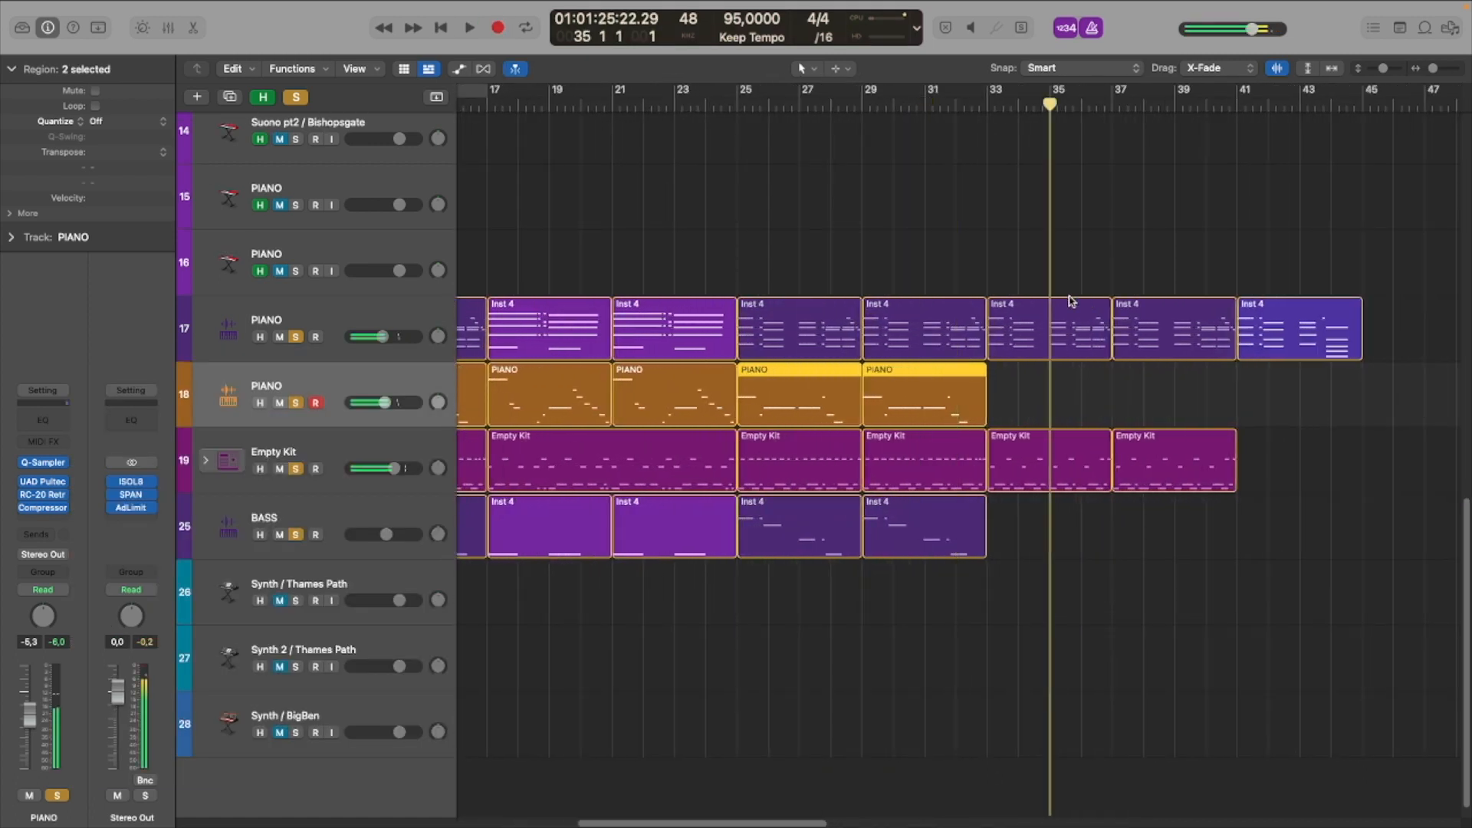
pyautogui.press('r')
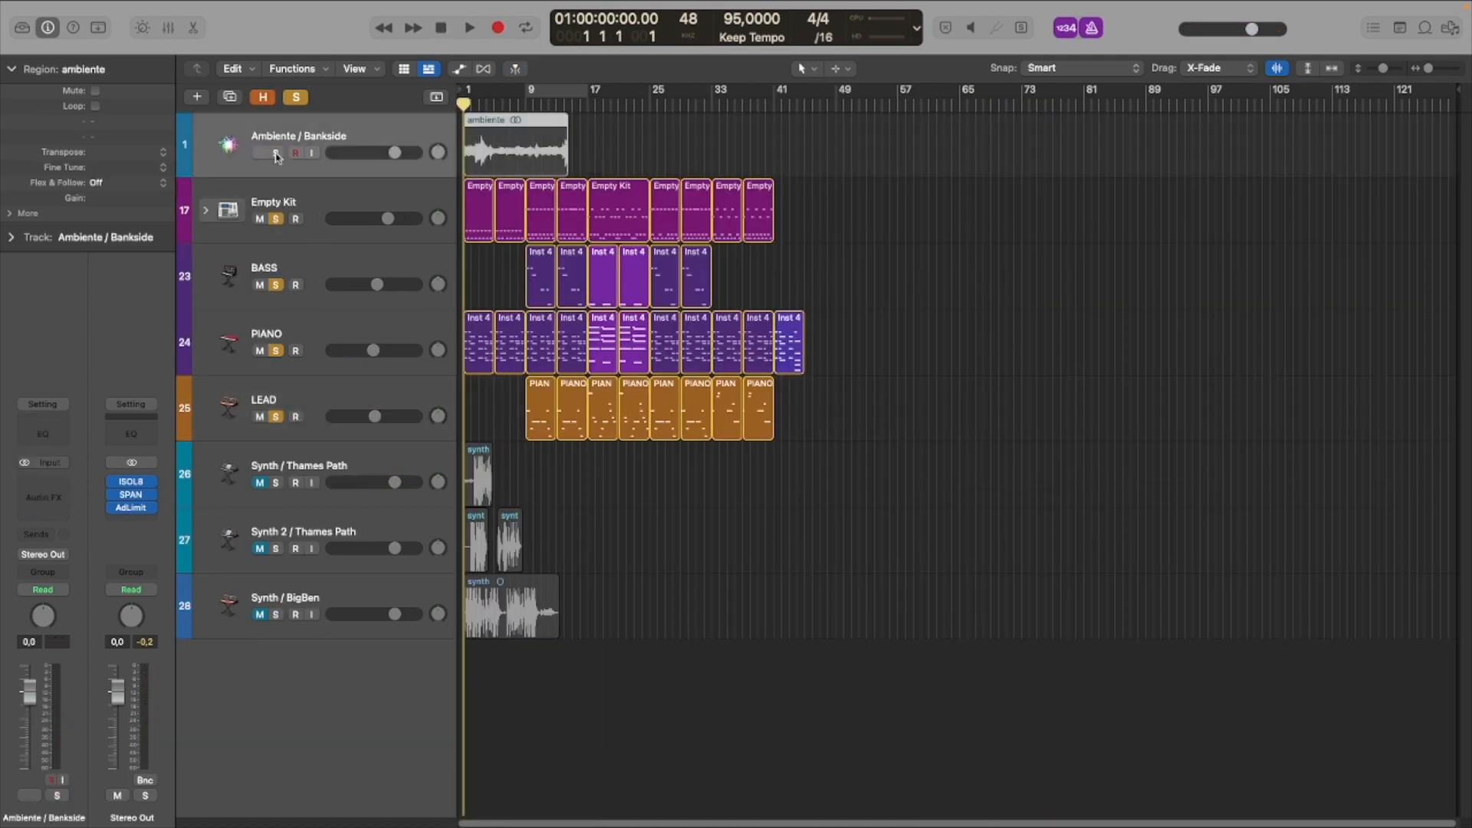
# - Solo the Ambiente / Bankside track and try to extend the end of its ambiente region
pyautogui.click(276, 155)
pyautogui.press('super+Right')
pyautogui.press('super+Right')
pyautogui.press('super+Right')
pyautogui.press('super+Right')
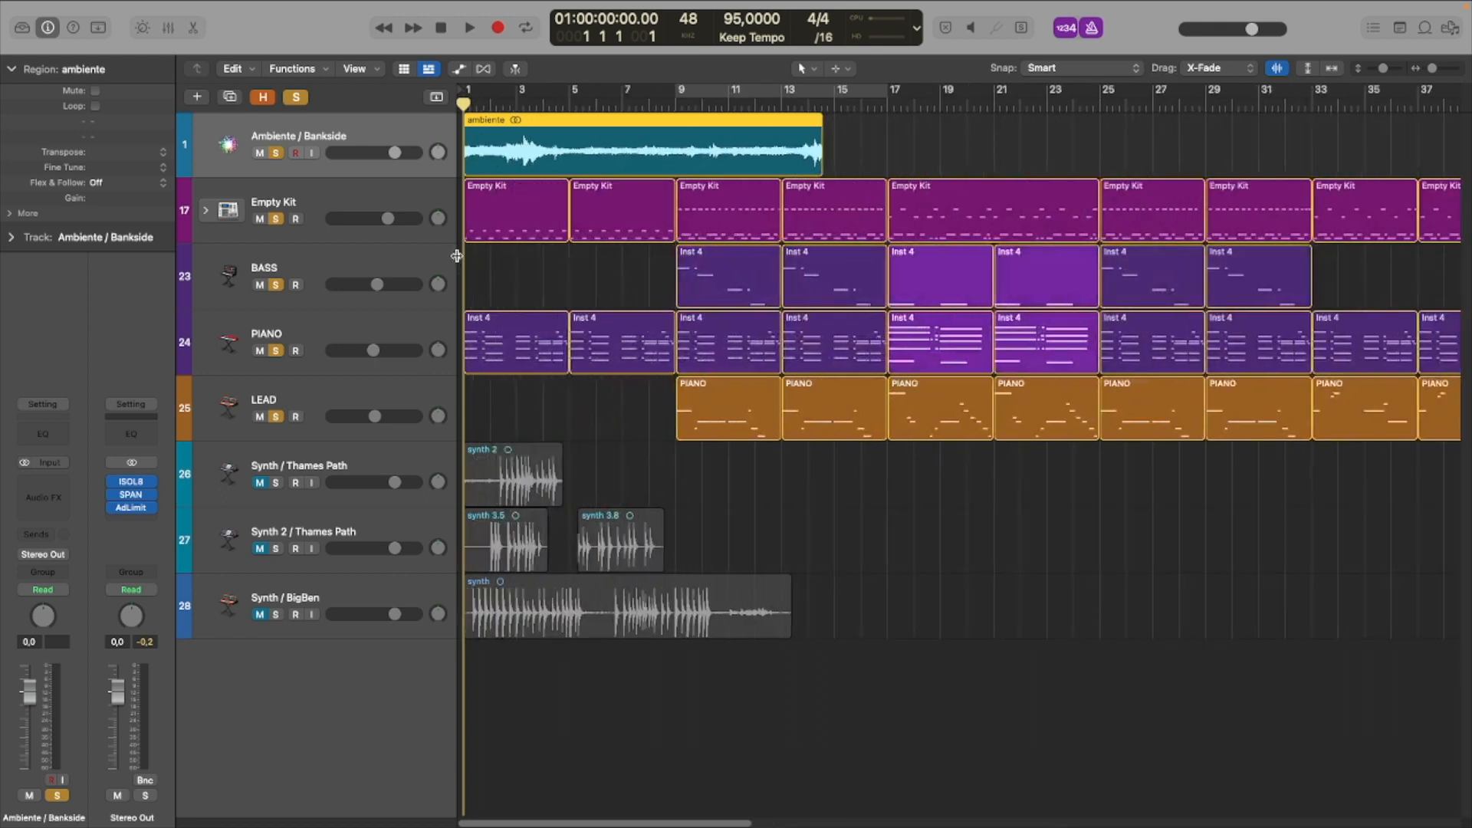
pyautogui.press('super+Left')
pyautogui.press('super+Left')
pyautogui.press('super+Left')
pyautogui.press('super+Left')
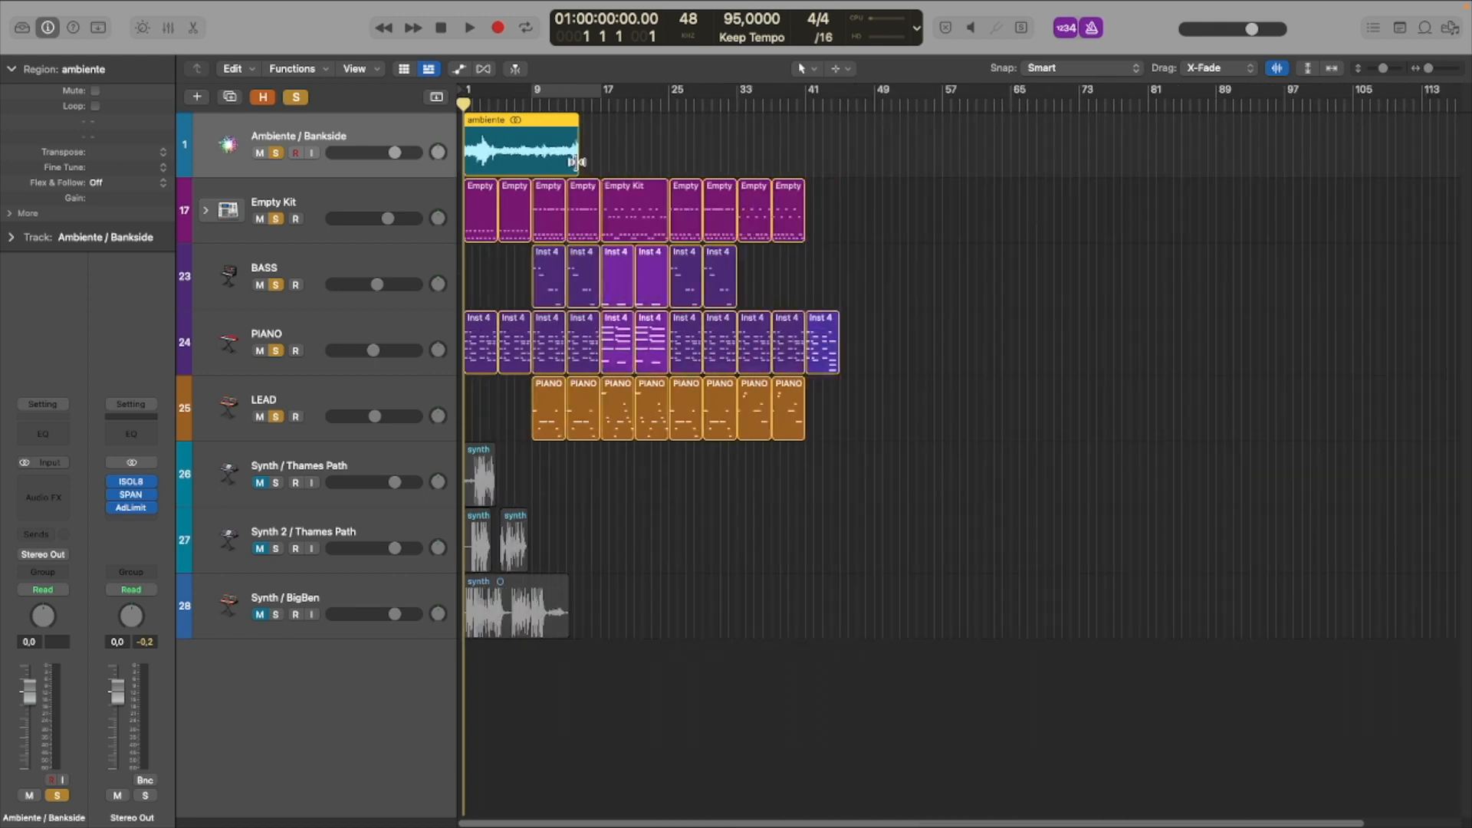
pyautogui.moveTo(576, 162); pyautogui.dragTo(705, 157)
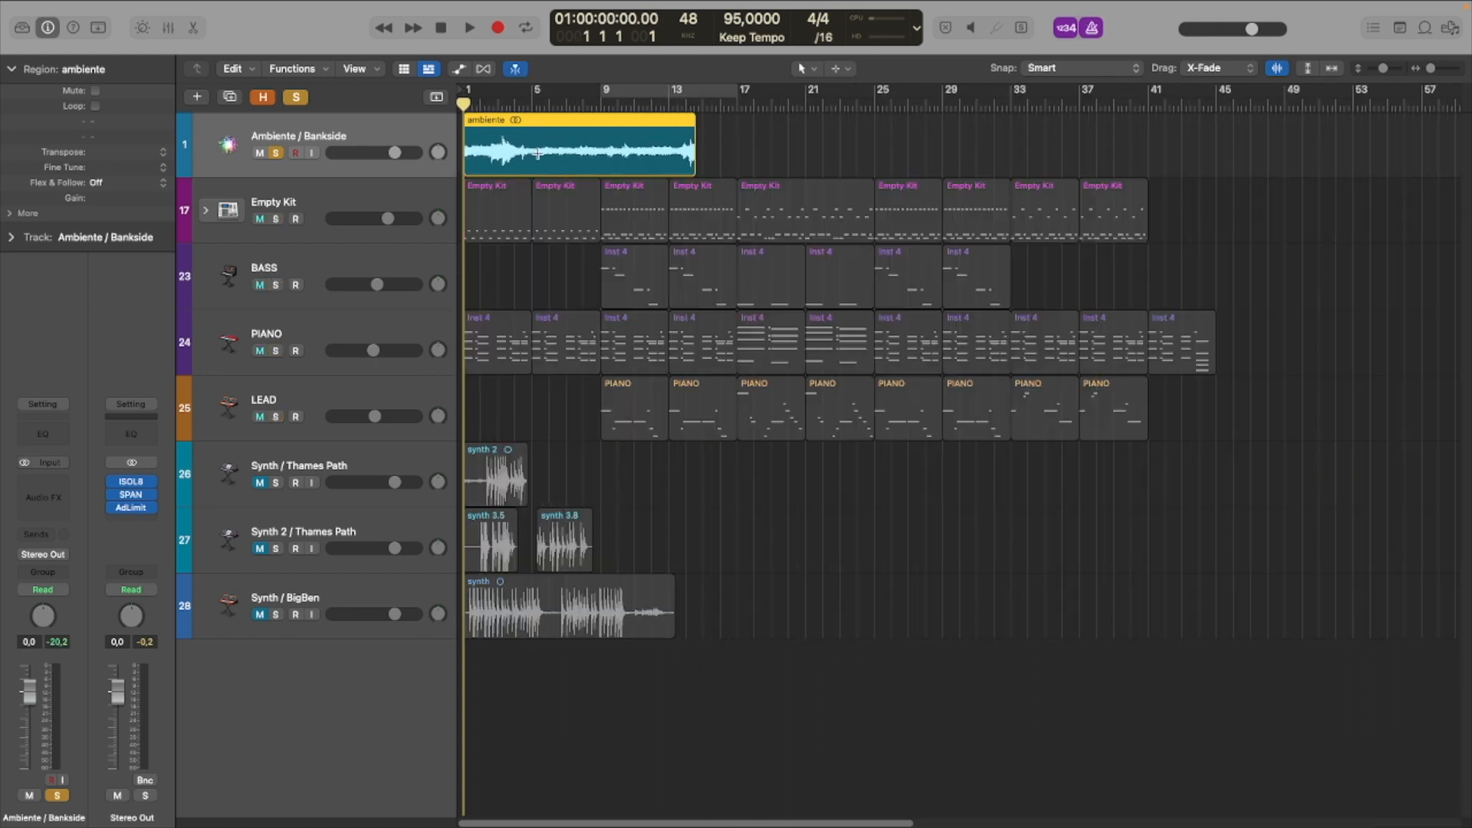
# - Cut bars 5–12 out of the ambiente region and move the piece to about bar 17, discarding the leftover tail
pyautogui.moveTo(536, 153); pyautogui.dragTo(651, 153)
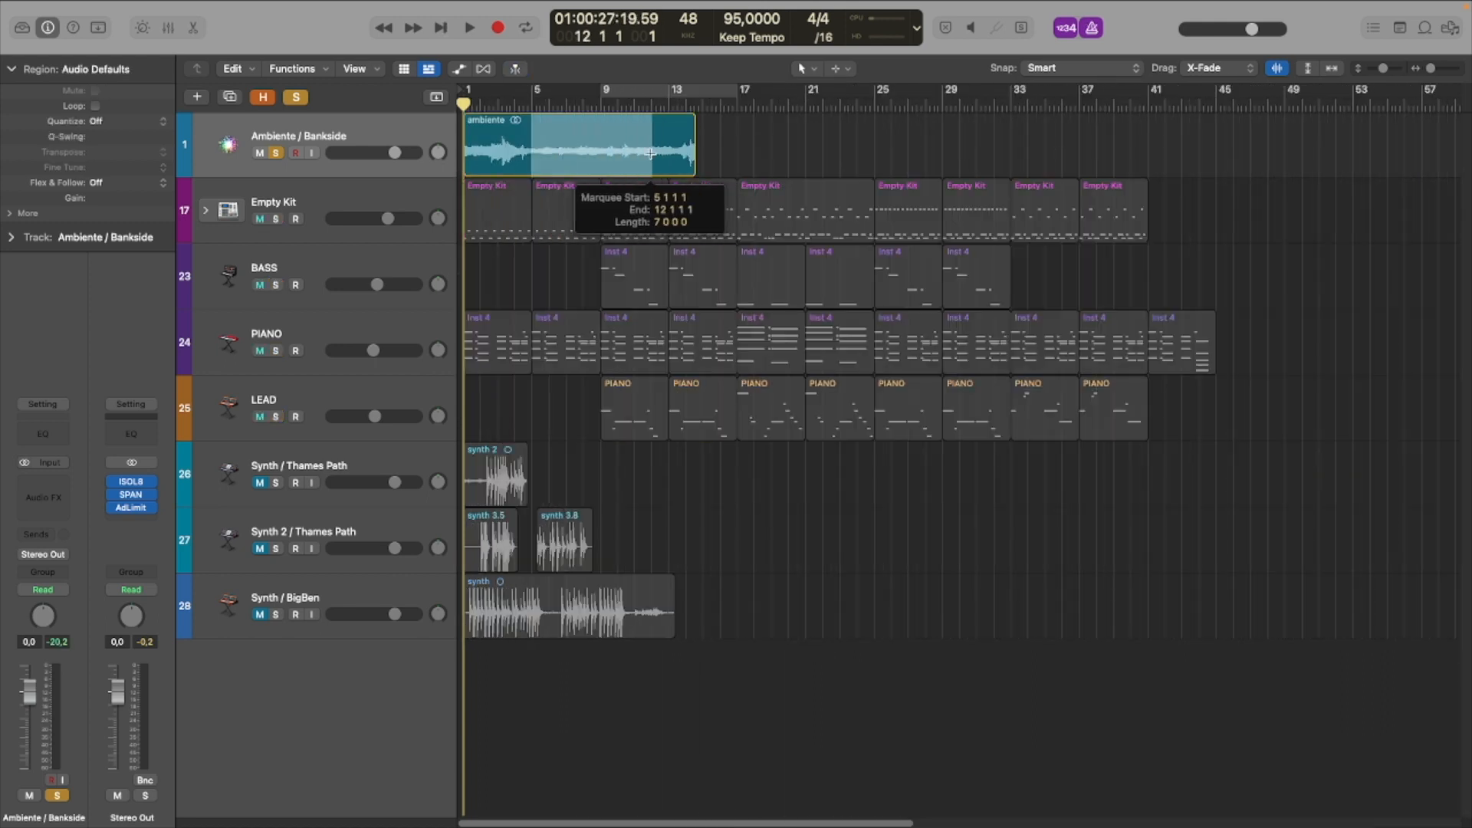
pyautogui.click(602, 158)
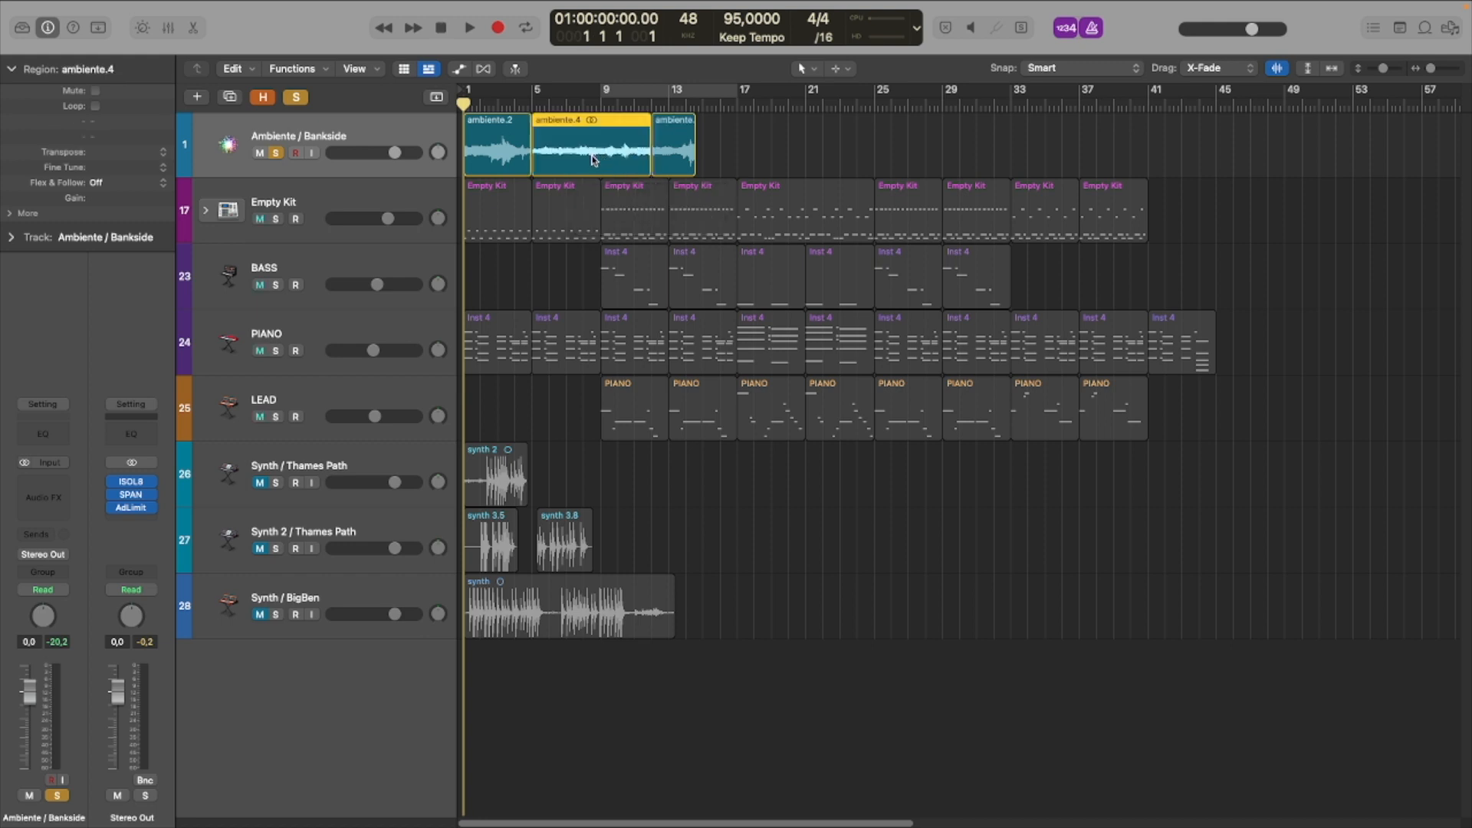
pyautogui.moveTo(583, 154); pyautogui.dragTo(795, 154)
pyautogui.click(675, 153)
pyautogui.press('Delete')
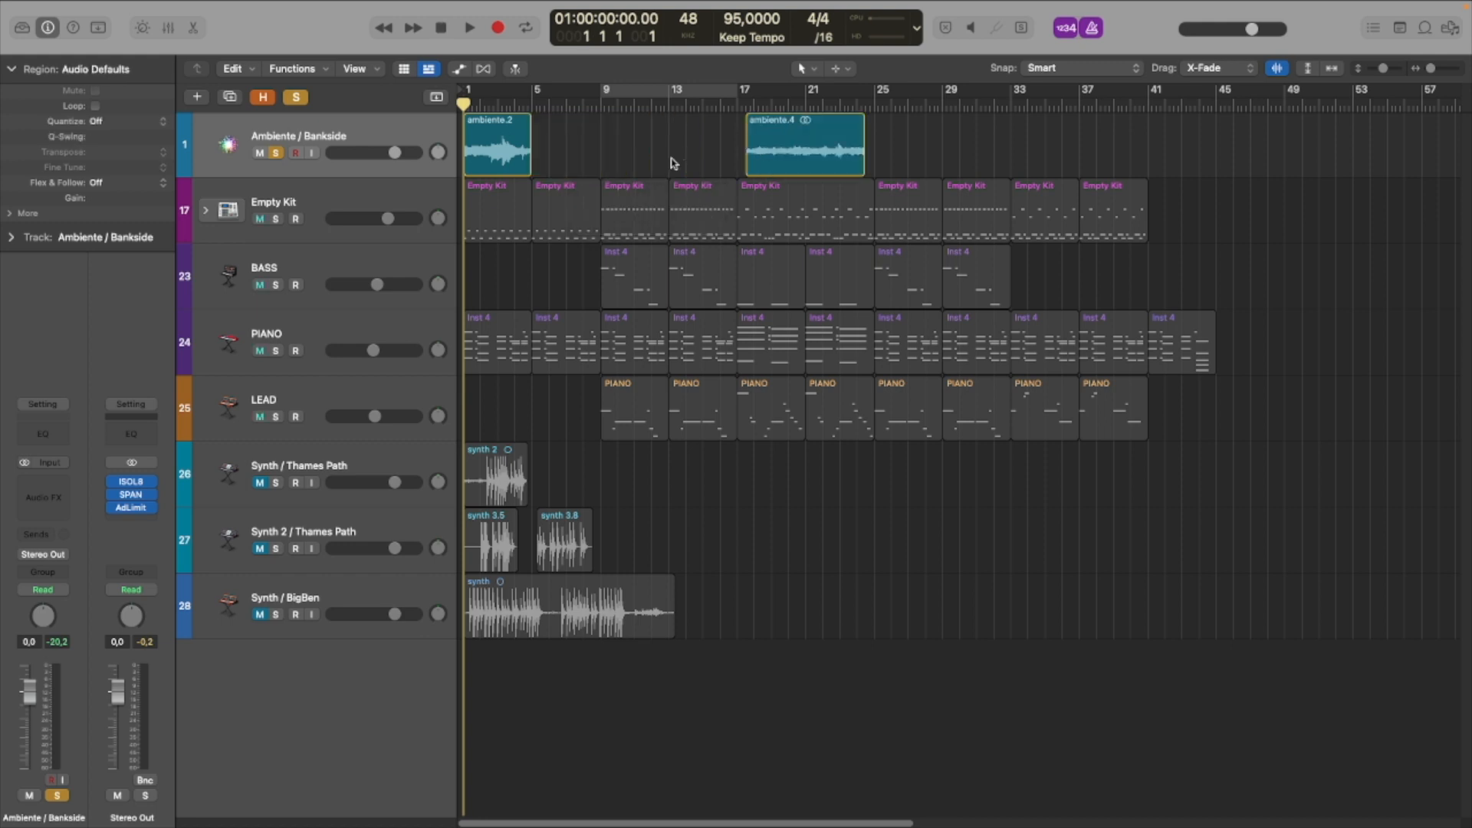
# - Extend the ambiente.2 region to about bar 14 and join ambiente.4 to its end with a crossfade
pyautogui.moveTo(527, 165); pyautogui.dragTo(815, 165)
pyautogui.press('super+Right')
pyautogui.press('super+Right')
pyautogui.press('super+Right')
pyautogui.press('super+Right')
pyautogui.press('super+Right')
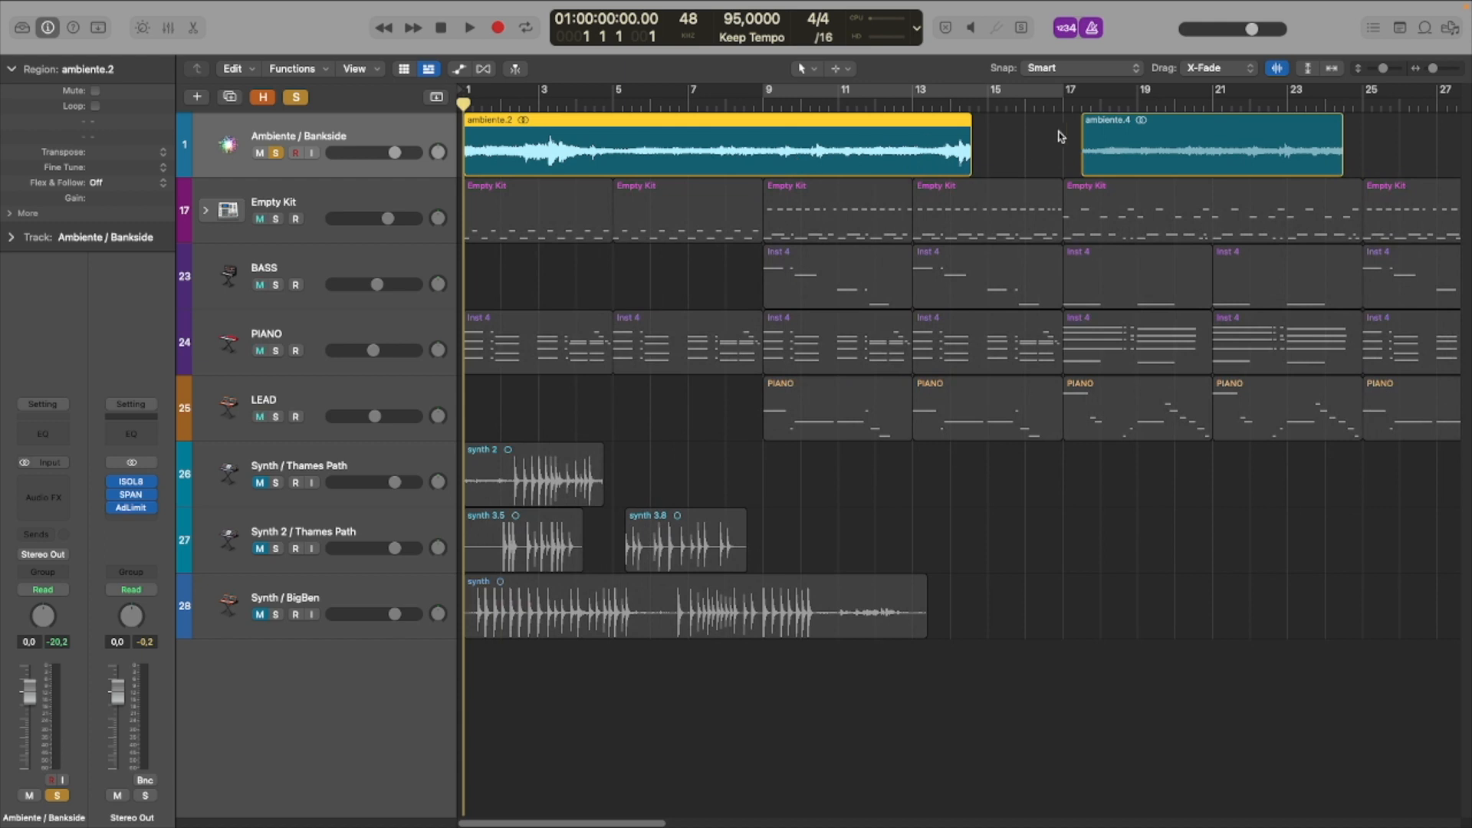
pyautogui.moveTo(1120, 151); pyautogui.dragTo(1091, 153)
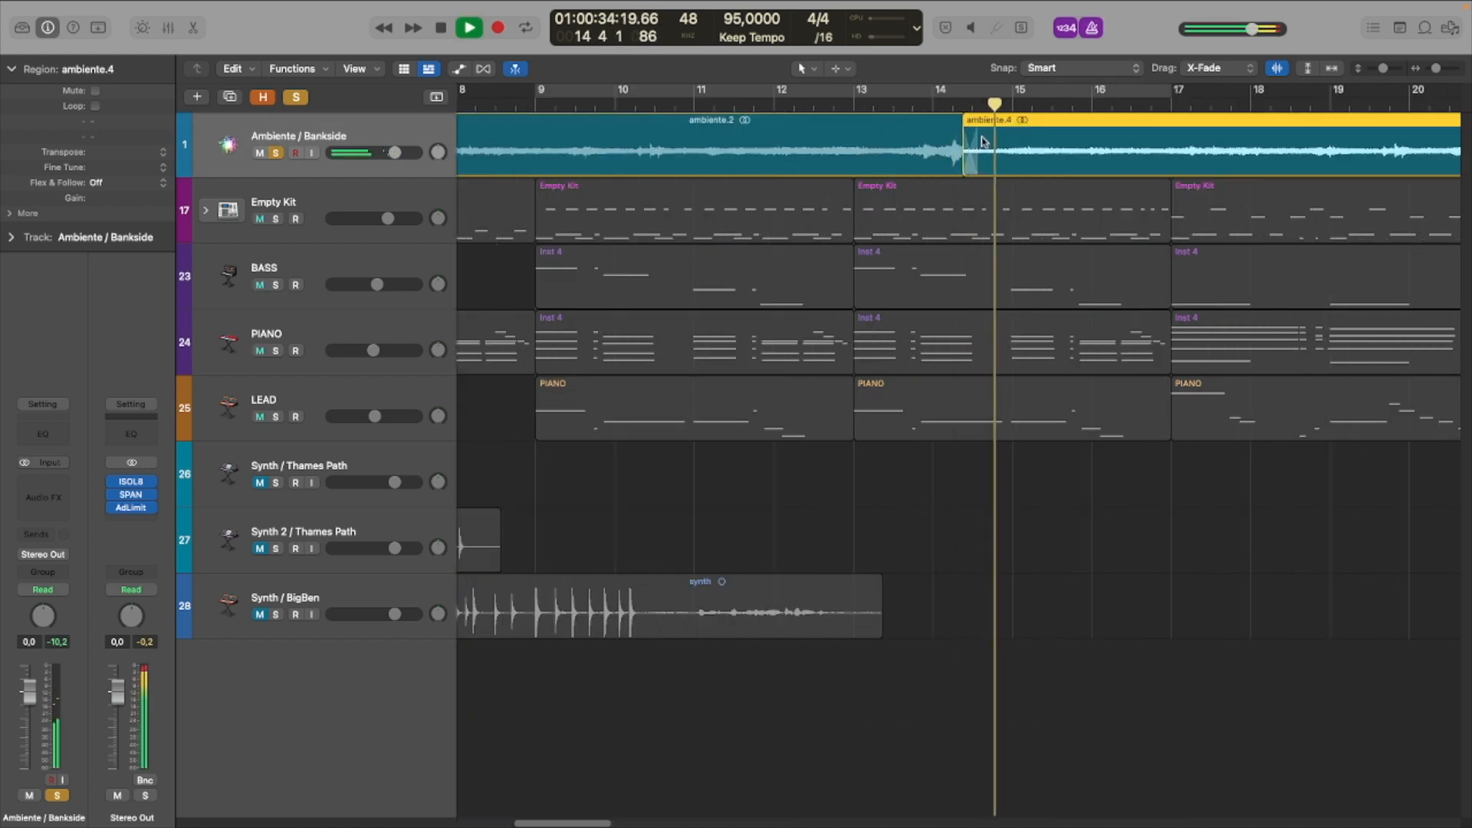
pyautogui.press('super+Left')
pyautogui.press('super+Left')
pyautogui.press('super+Left')
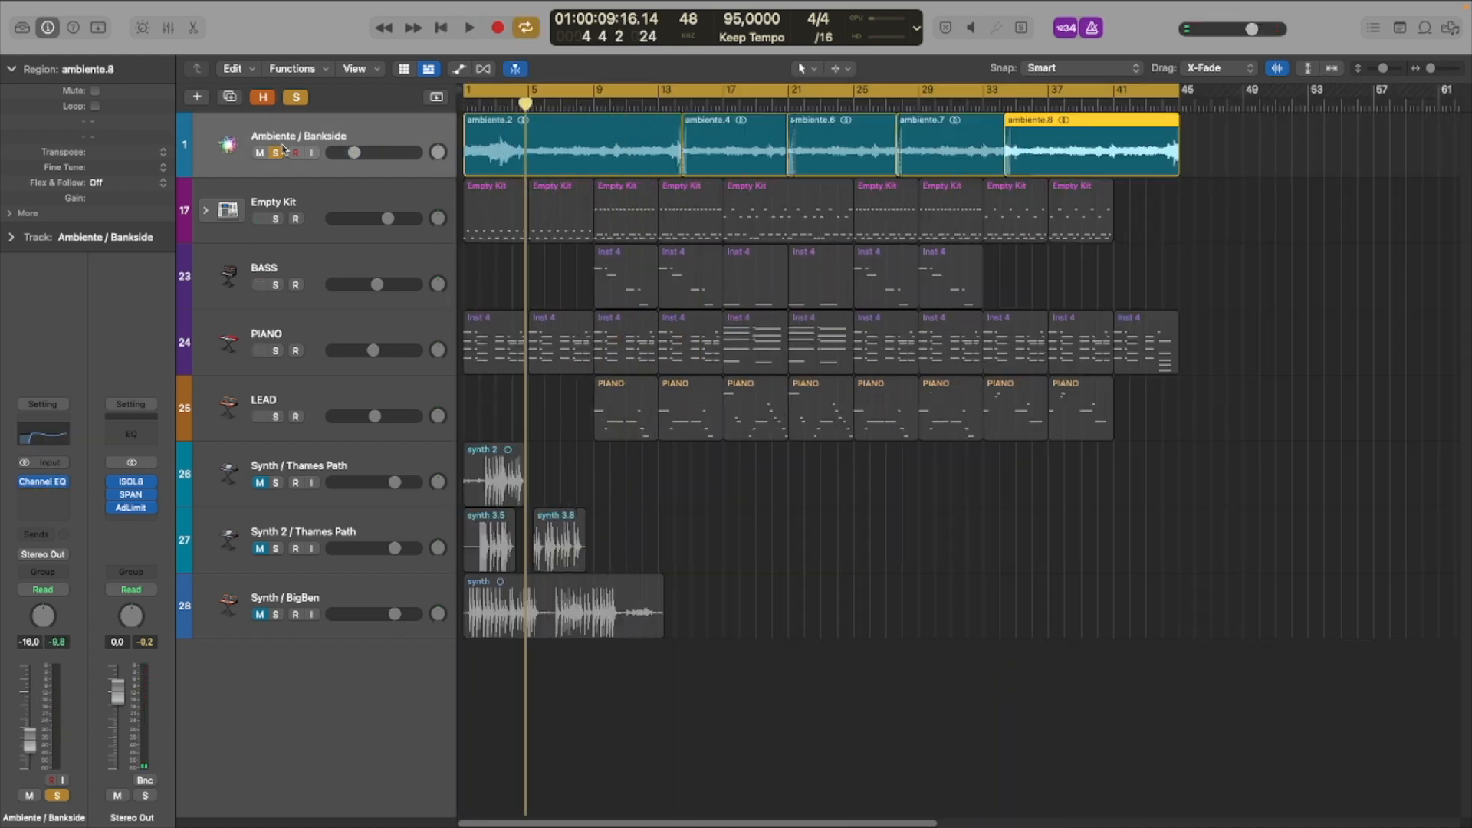
# - Play the full mix from the start, setting the Ambiente / Bankside volume to -11.8 dB and the PIANO volume to -3.4 dB
pyautogui.click(277, 152)
pyautogui.press('Return')
pyautogui.press('space')
pyautogui.moveTo(357, 156); pyautogui.dragTo(364, 155)
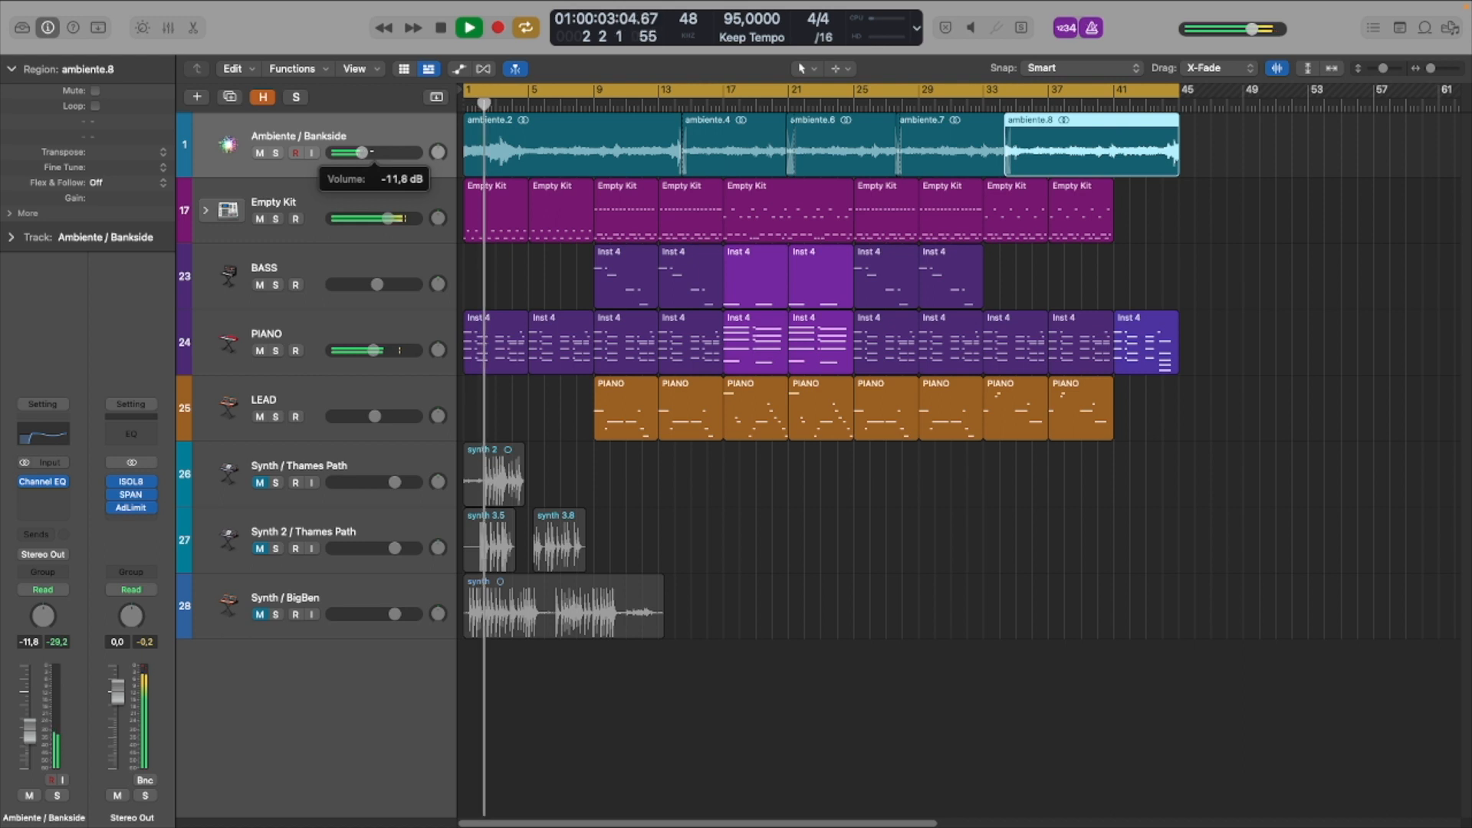
pyautogui.moveTo(374, 350); pyautogui.dragTo(383, 351)
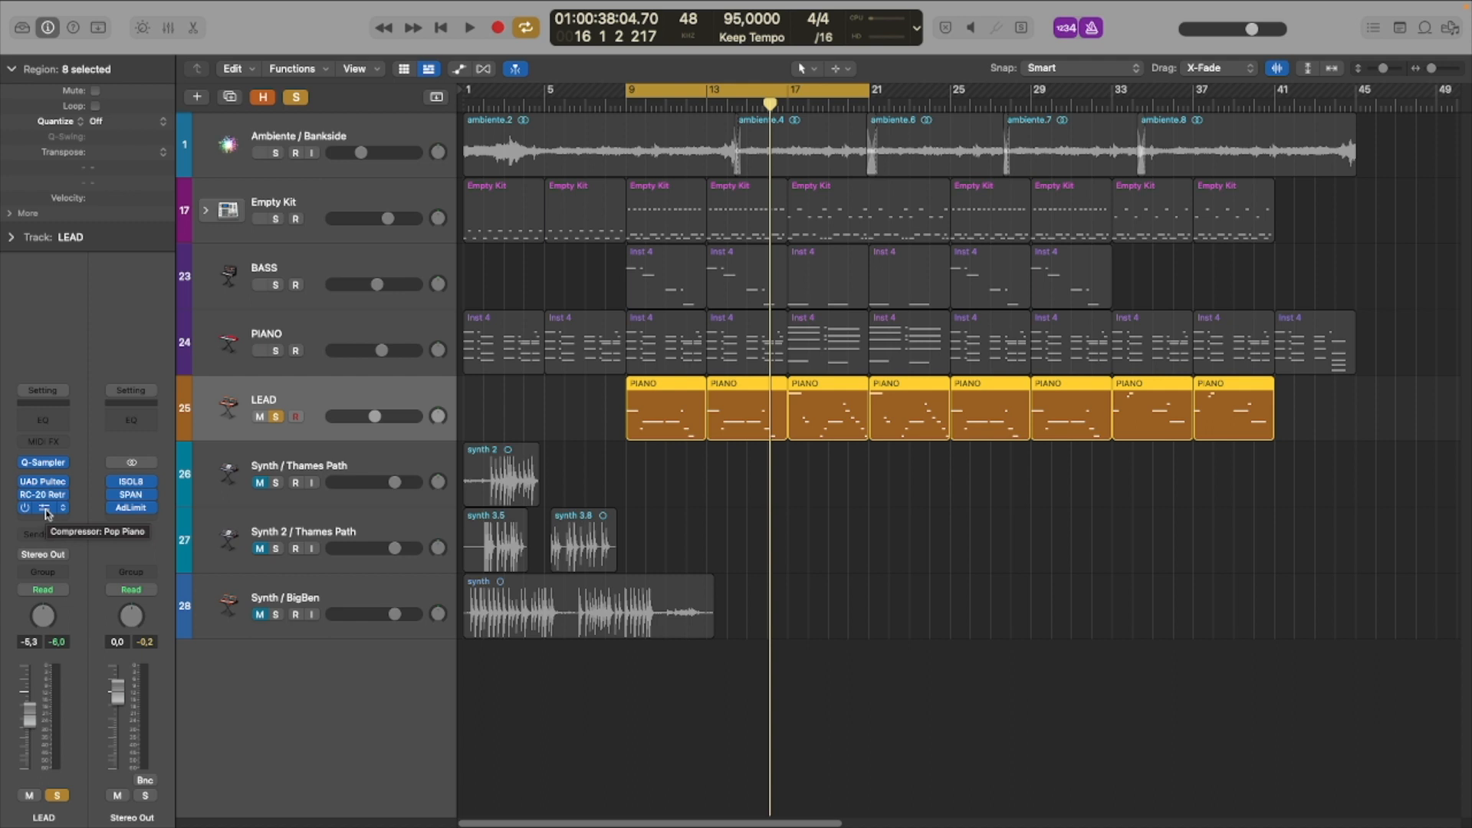
# - Insert a Stereo Delay on the LEAD track
pyautogui.click(44, 497)
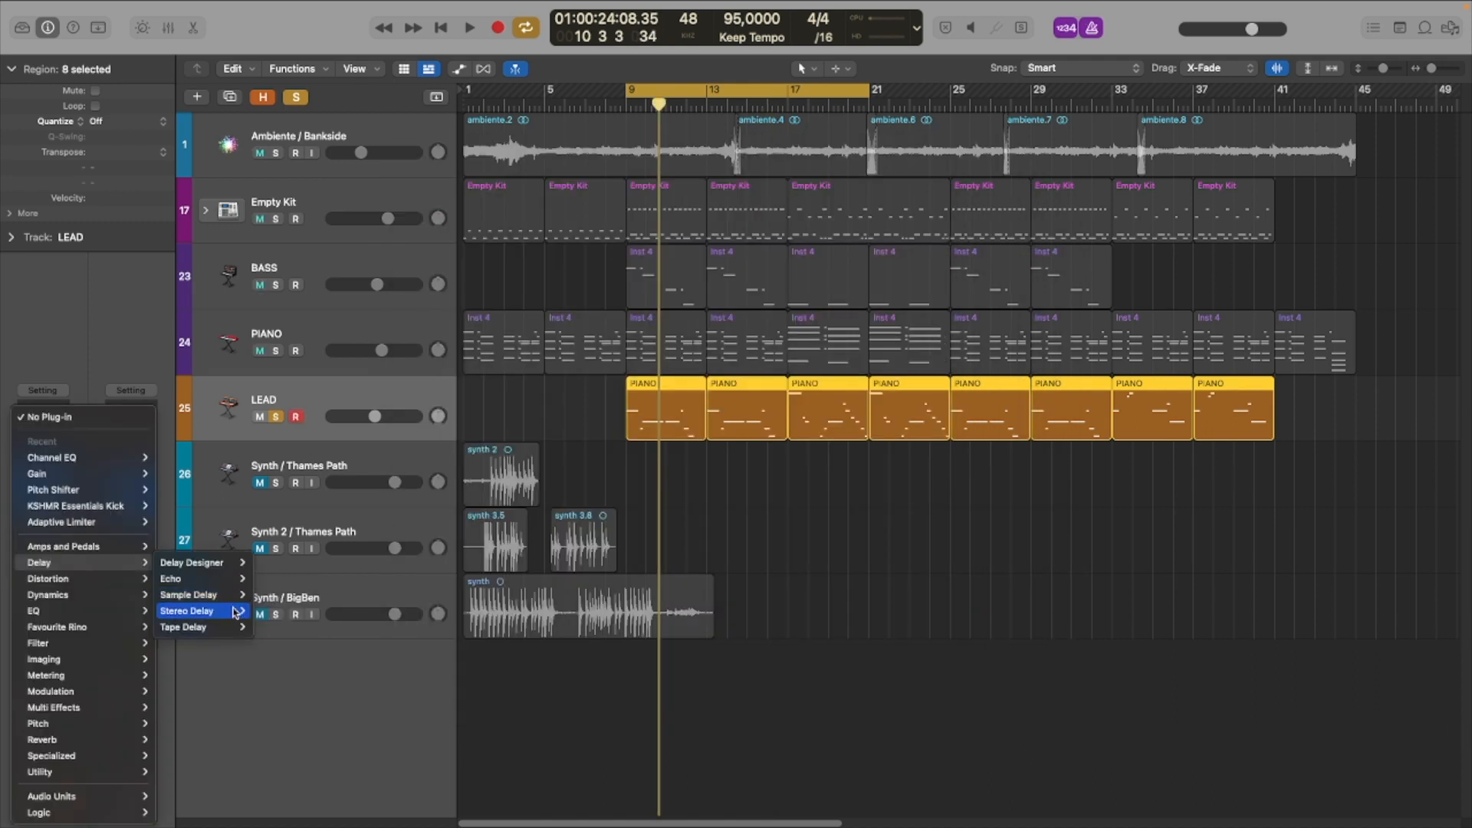
pyautogui.moveTo(231, 631)
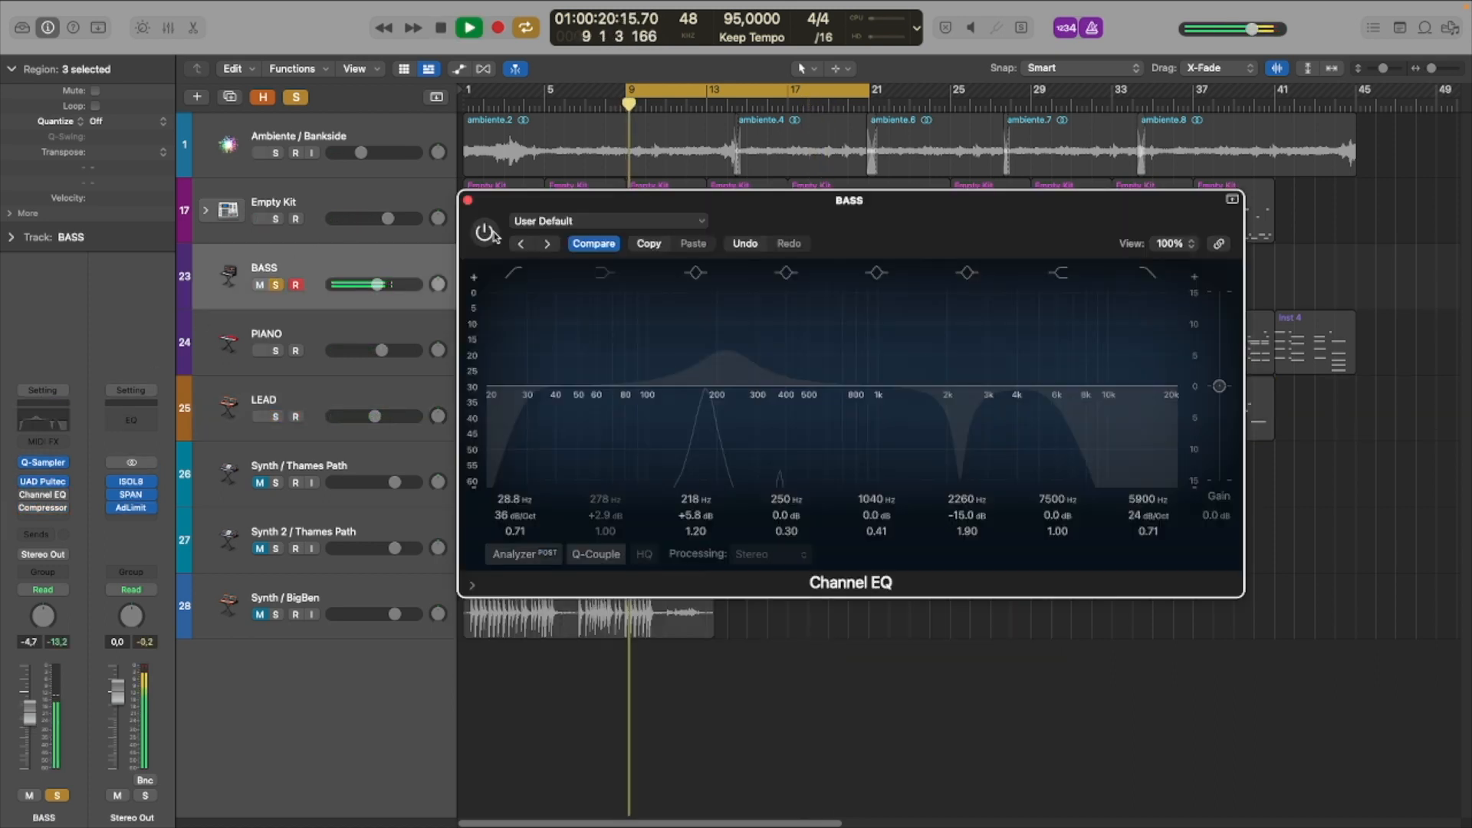
# - Switch the BASS track's Channel EQ back on during playback, and close it after stopping
pyautogui.click(493, 234)
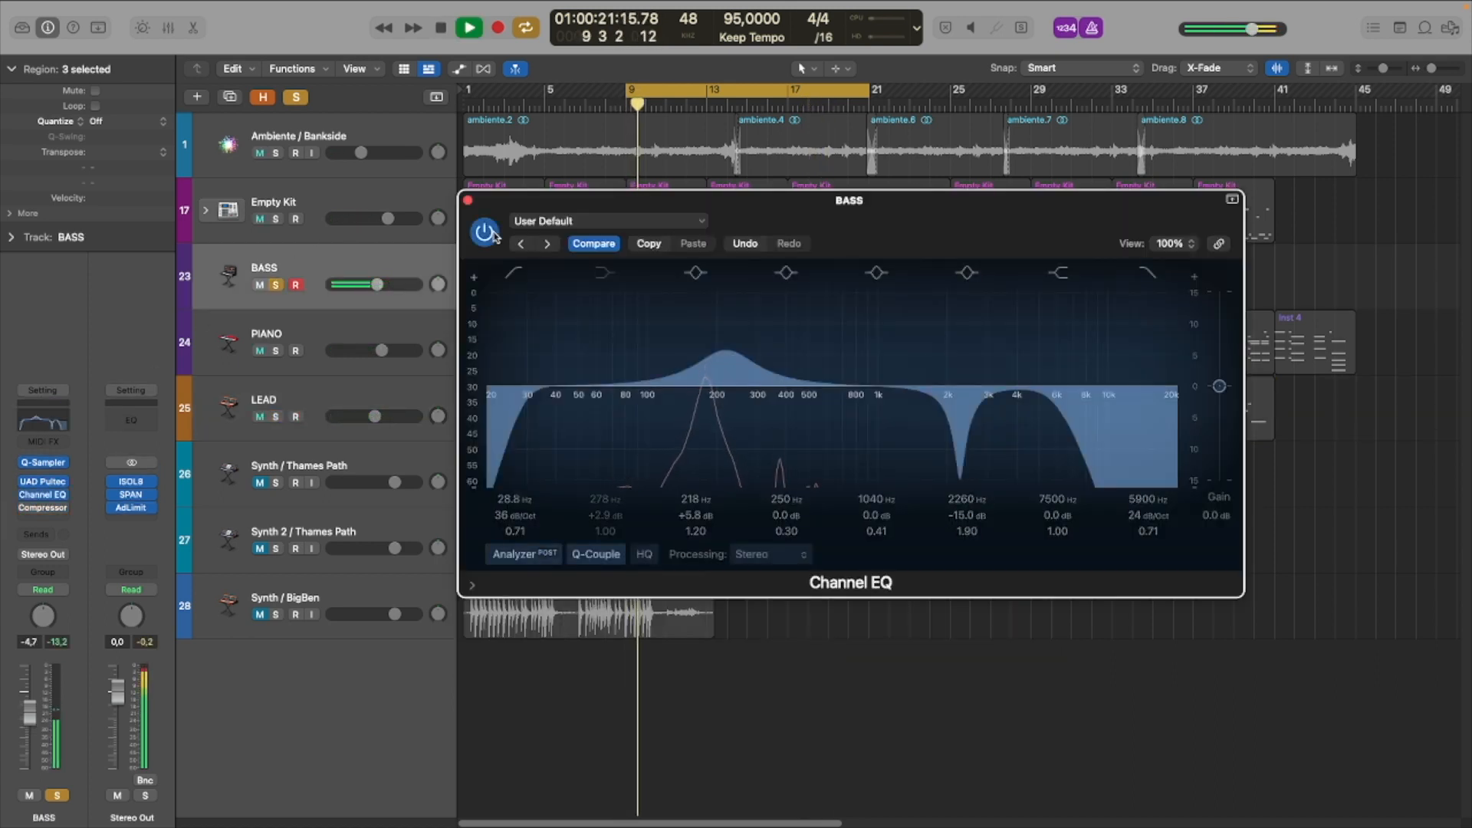
pyautogui.press('space')
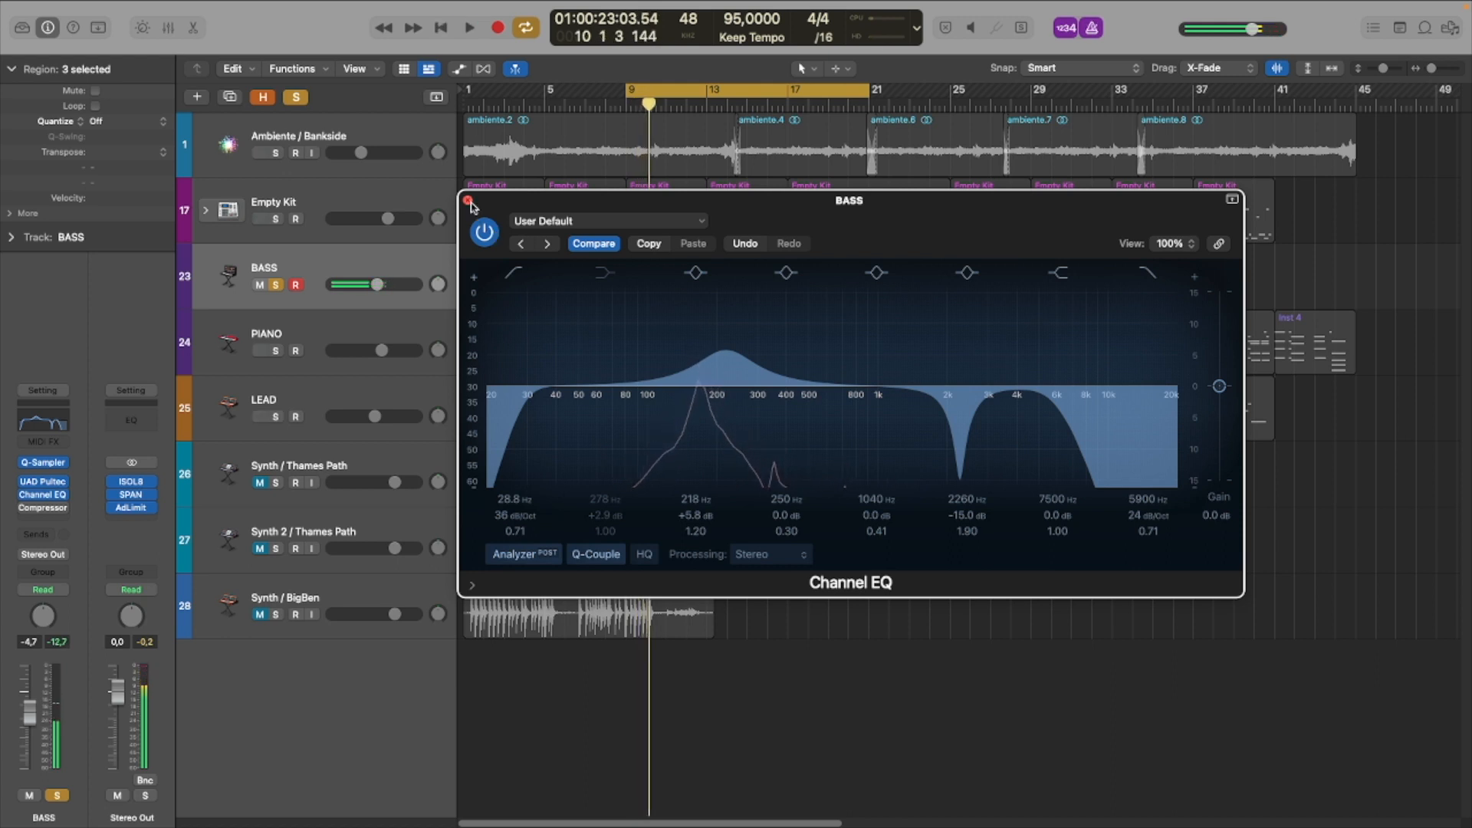
pyautogui.click(468, 201)
# - Insert a Pedalboard after the Compressor on the BASS track
pyautogui.click(42, 508)
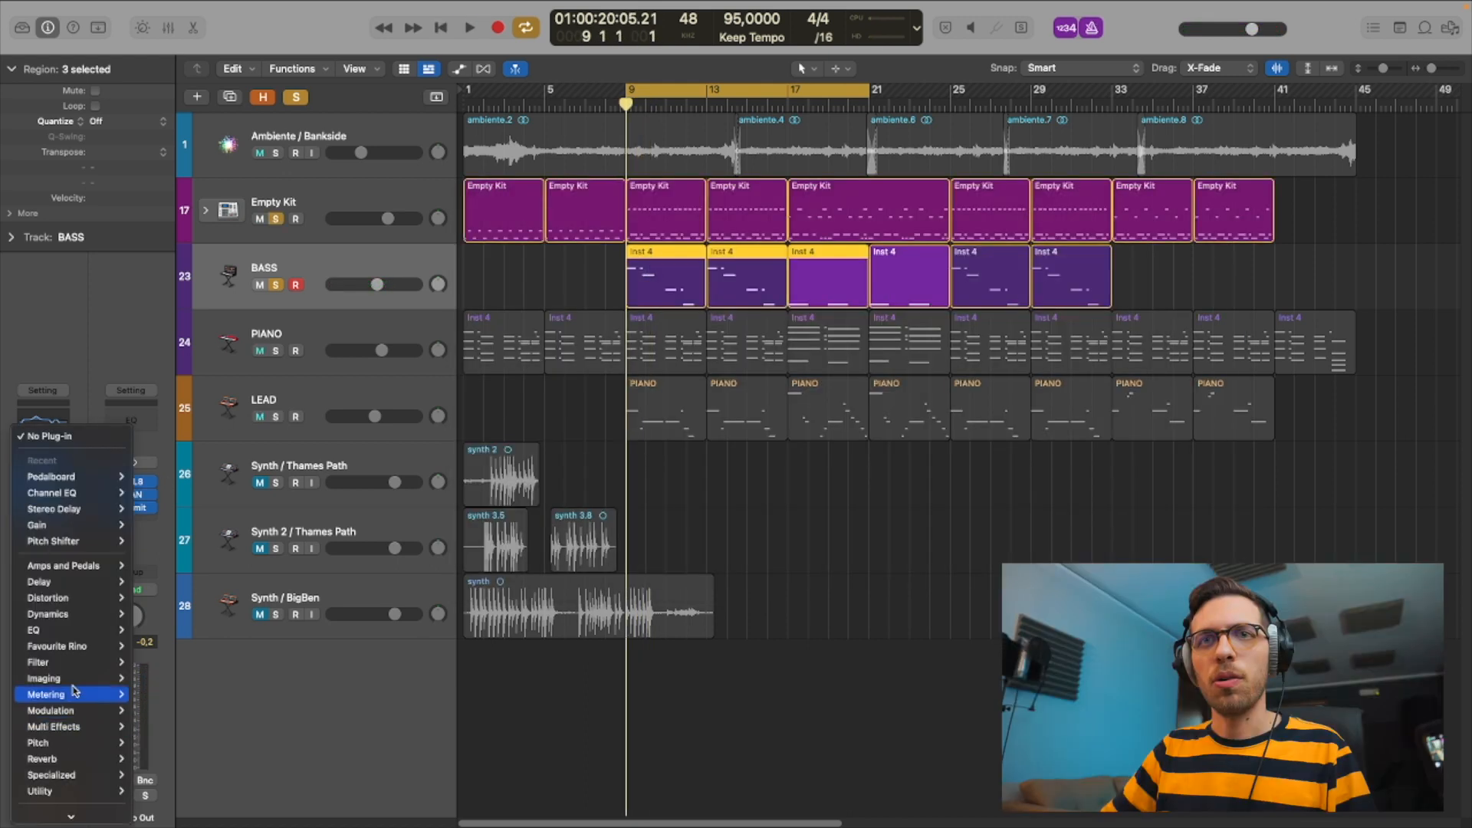
pyautogui.moveTo(107, 566)
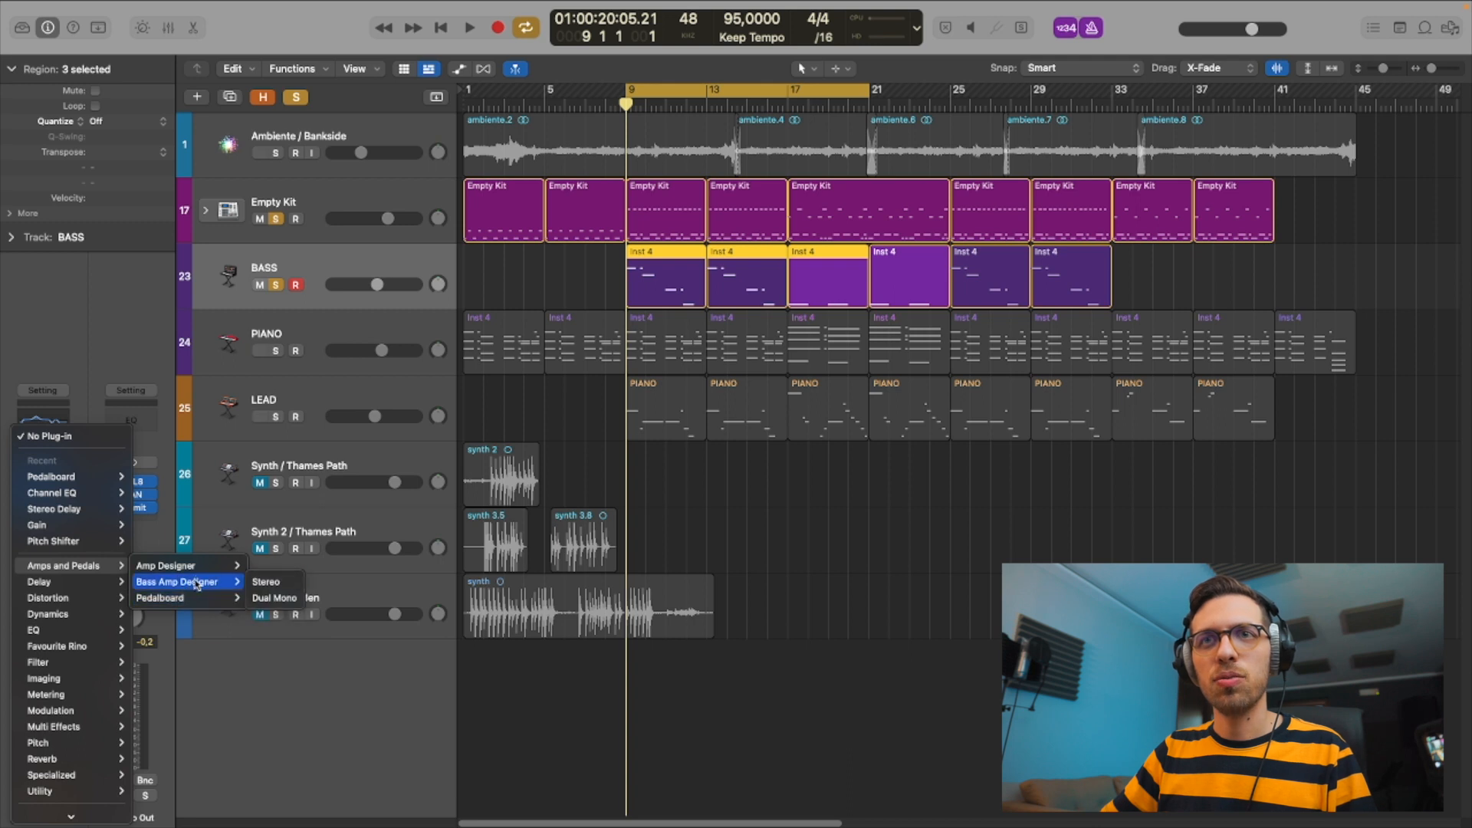
pyautogui.click(222, 598)
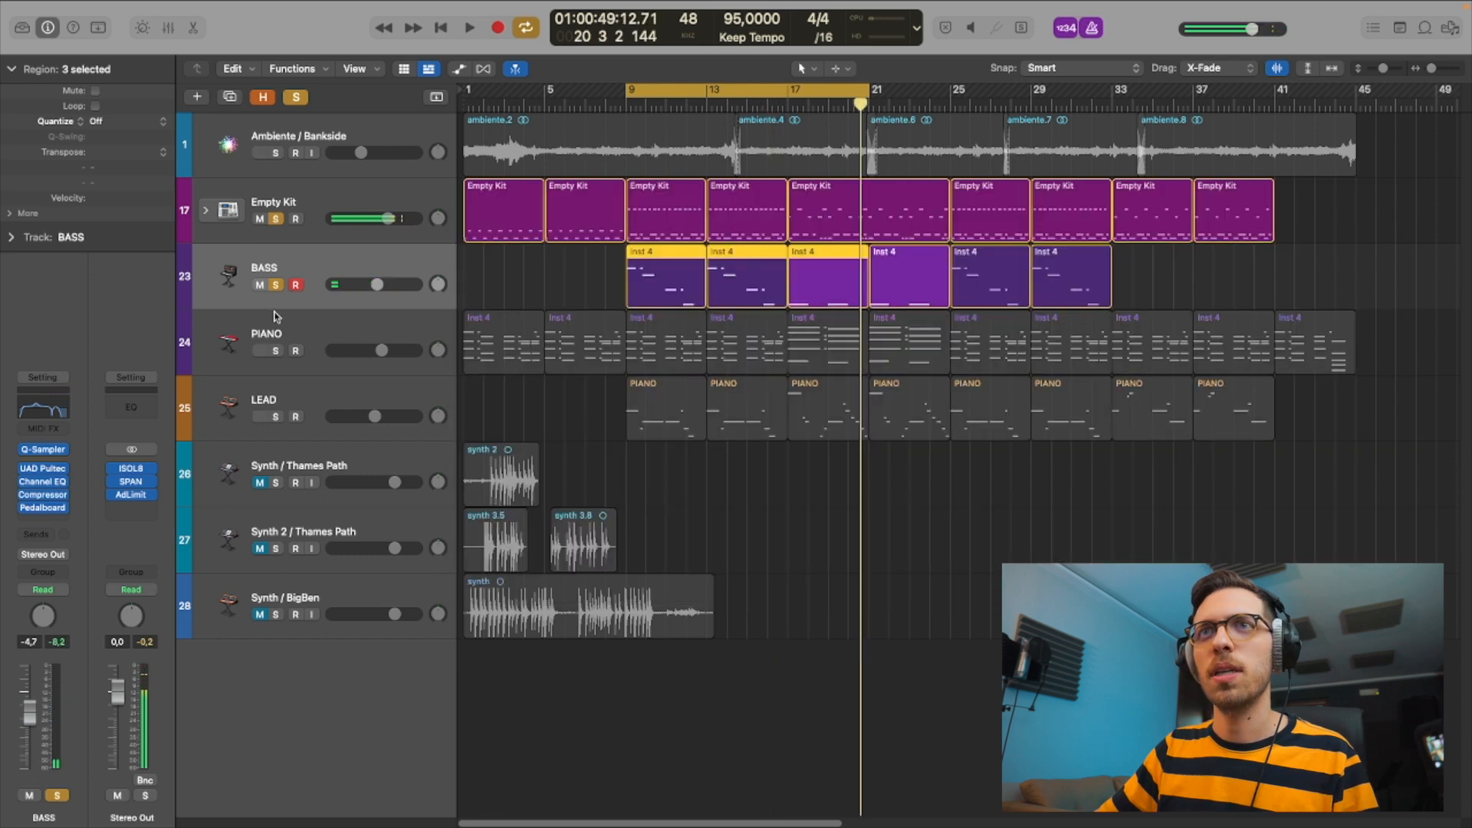
# - Solo the PIANO track alongside the drums and bass and play them together
pyautogui.click(276, 351)
pyautogui.press('space')
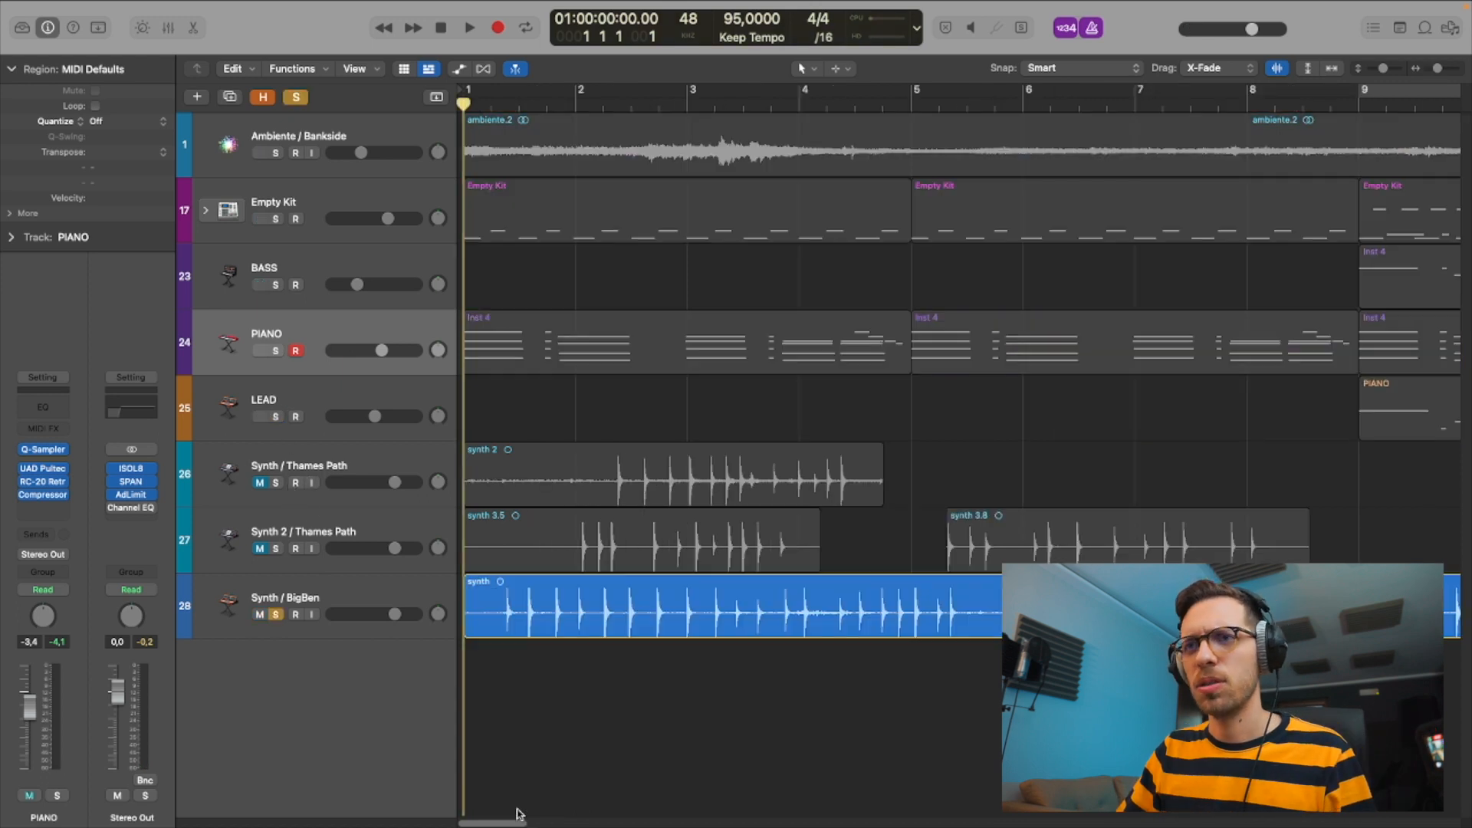
# - Extend the start of the isolated synth 3.11 hit and play it back reversed on its own duplicate track
pyautogui.moveTo(520, 820)
pyautogui.mouseDown()
pyautogui.moveTo(562, 819)
pyautogui.moveTo(536, 819)
pyautogui.mouseUp()
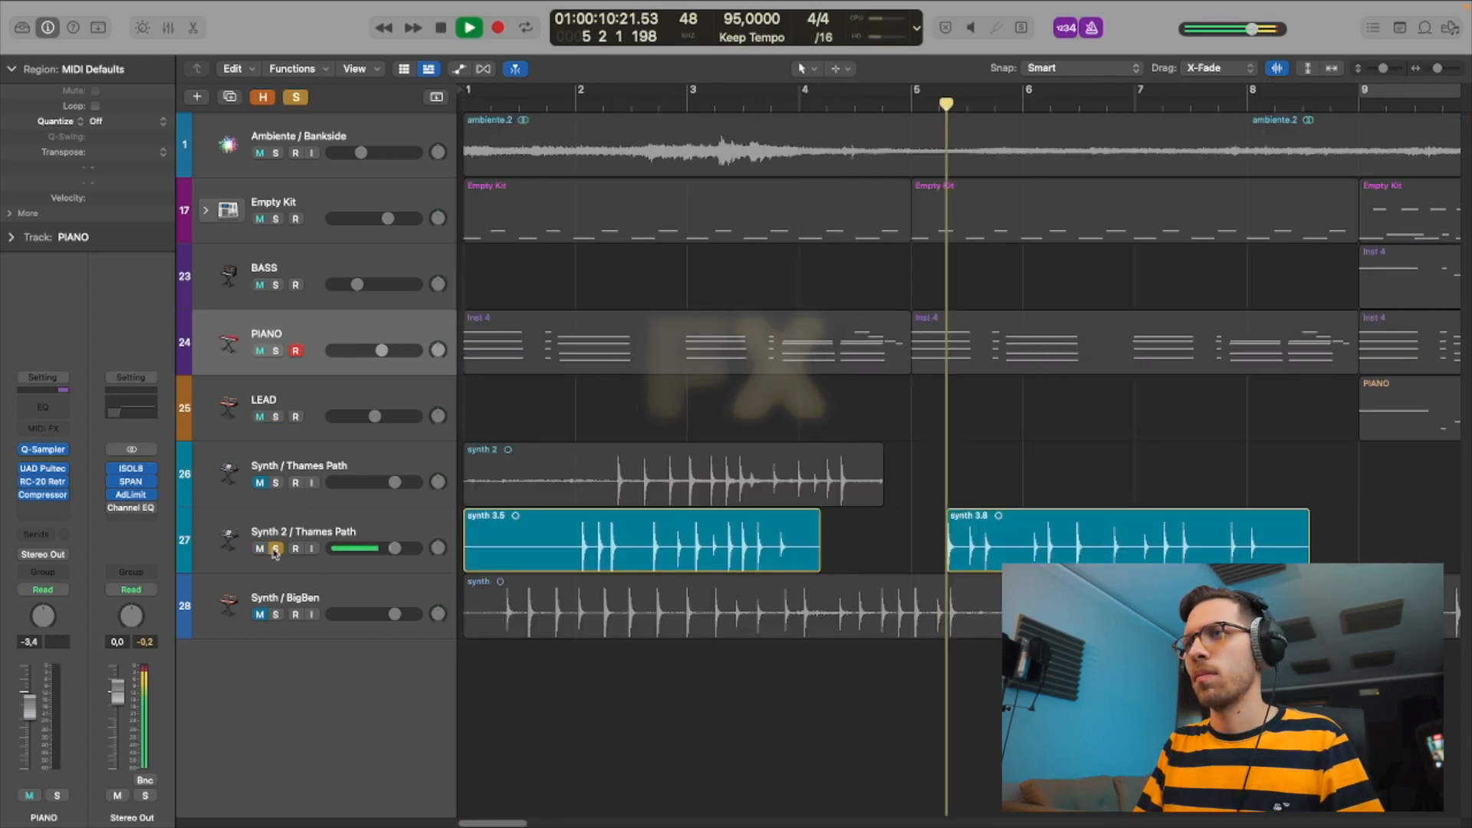
pyautogui.press('space')
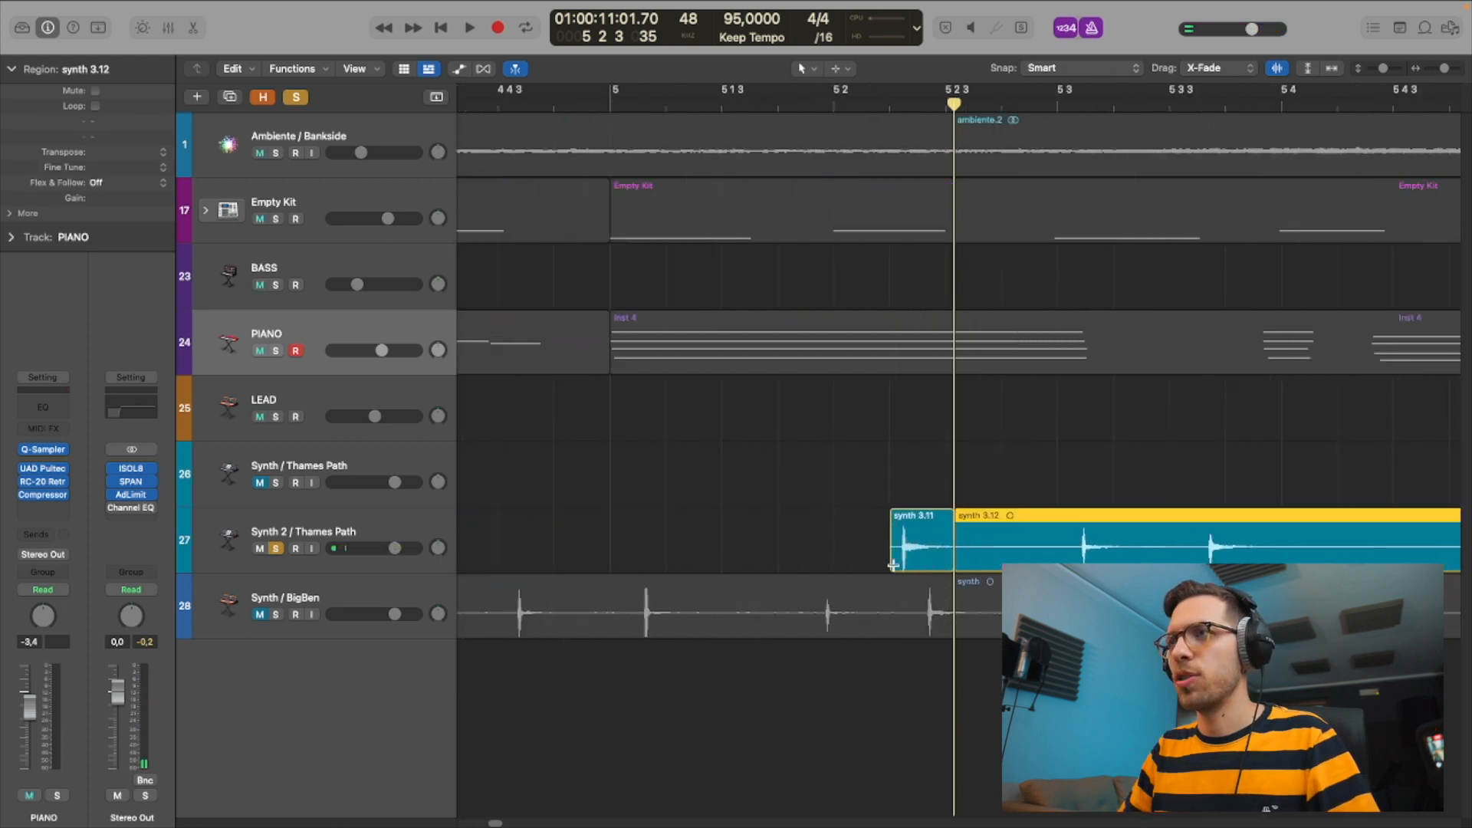
pyautogui.moveTo(893, 565); pyautogui.dragTo(717, 565)
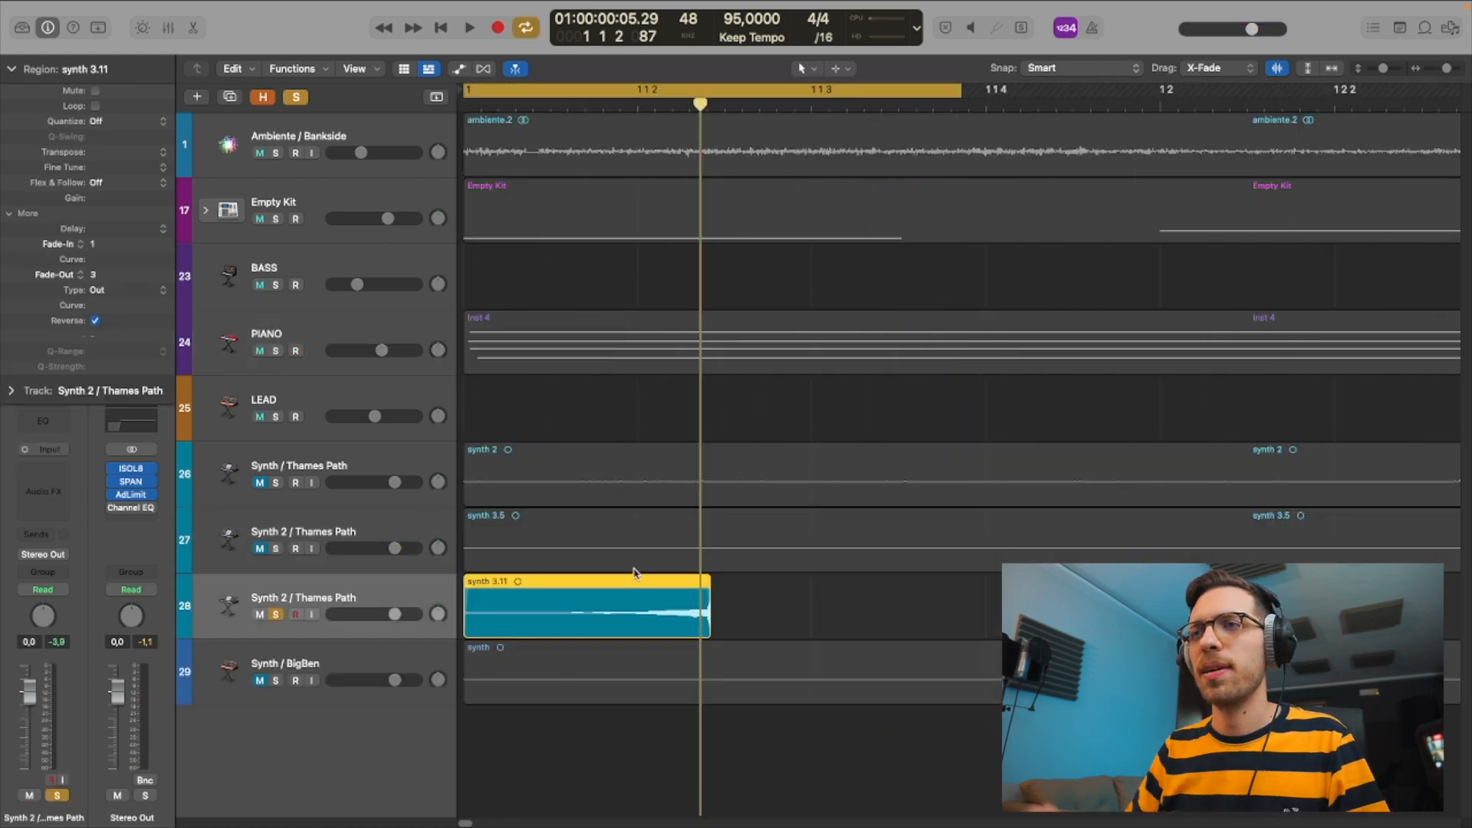
pyautogui.press('space')
pyautogui.press('space')
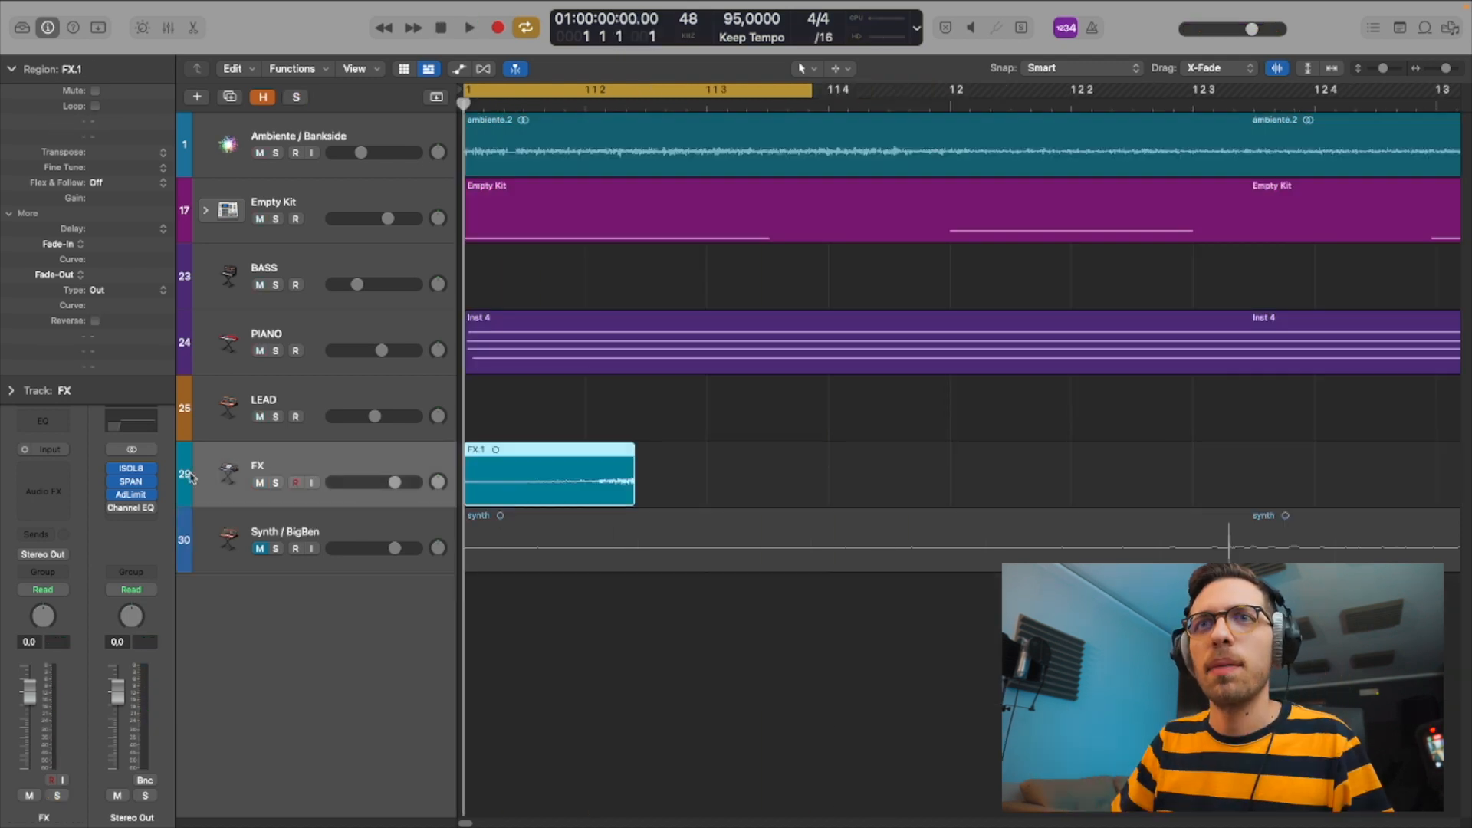
# - Colour the FX track yellow and rename it FX1
pyautogui.rightClick(194, 476)
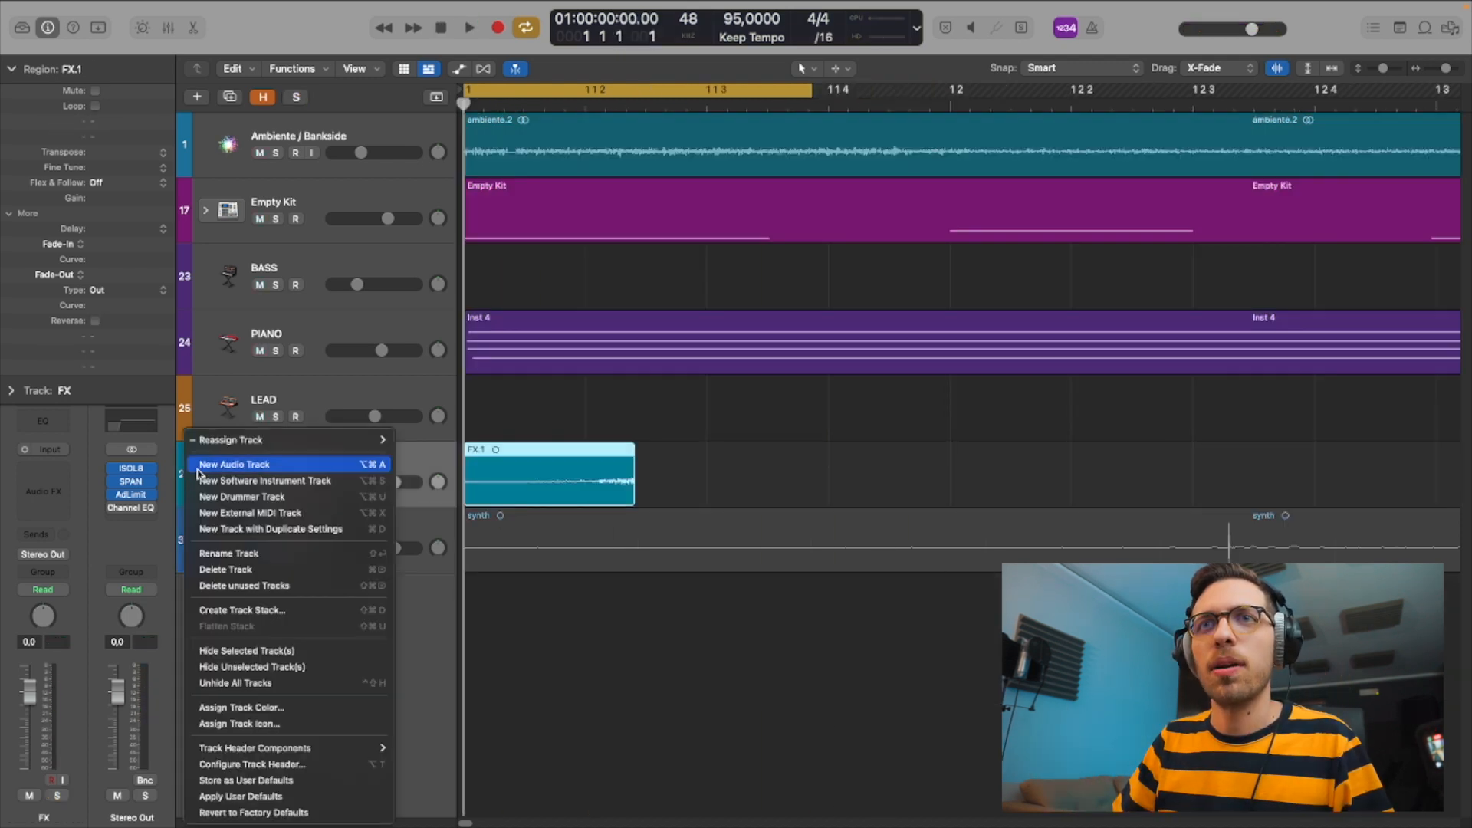
pyautogui.click(97, 151)
pyautogui.press('Return')
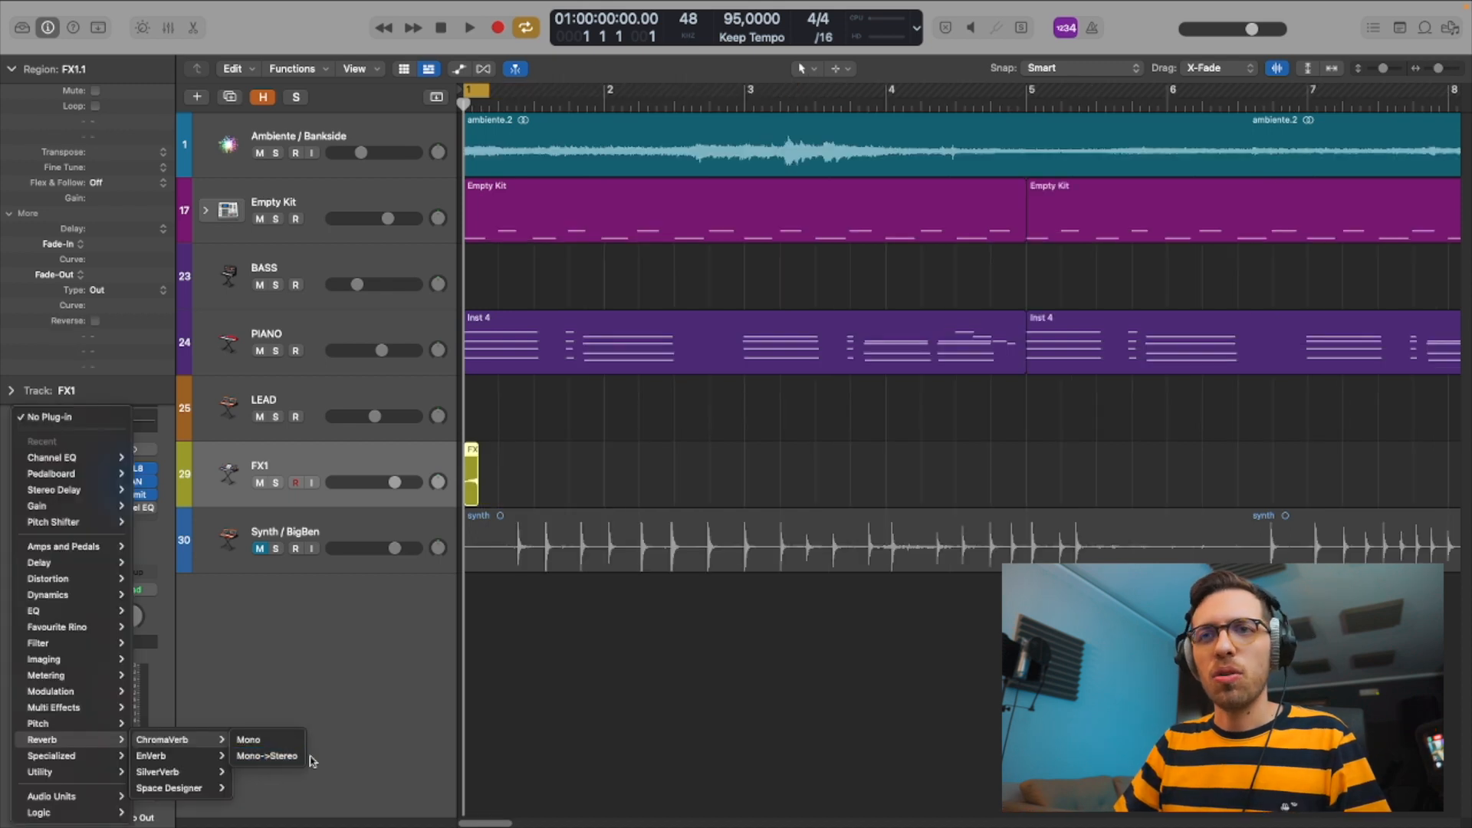
# - Insert a mono-to-stereo ChromaVerb and a Stereo Delay on the FX1 track, adjusting the right delay during playback
pyautogui.click(265, 756)
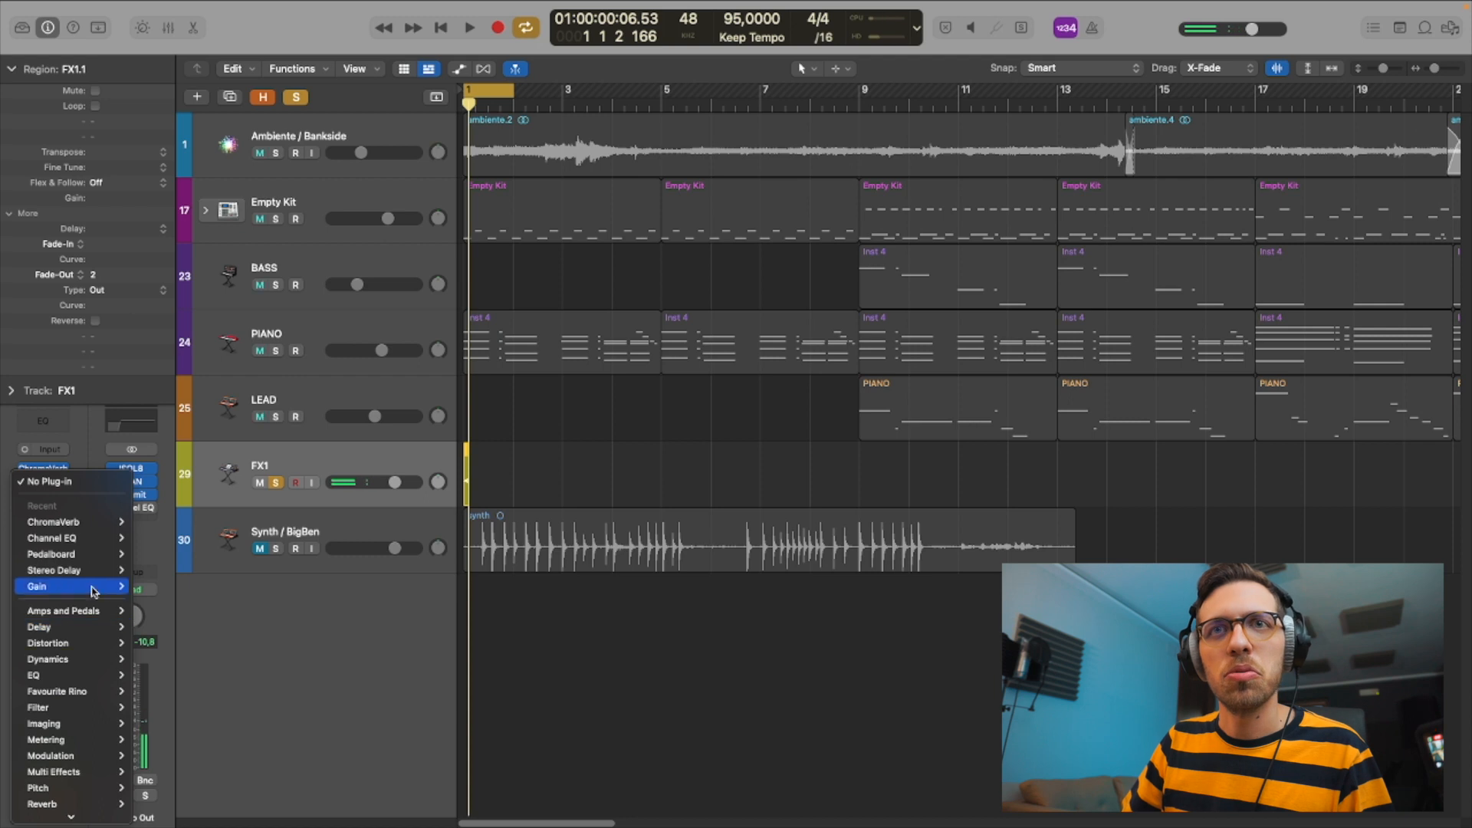
pyautogui.click(150, 572)
pyautogui.press('space')
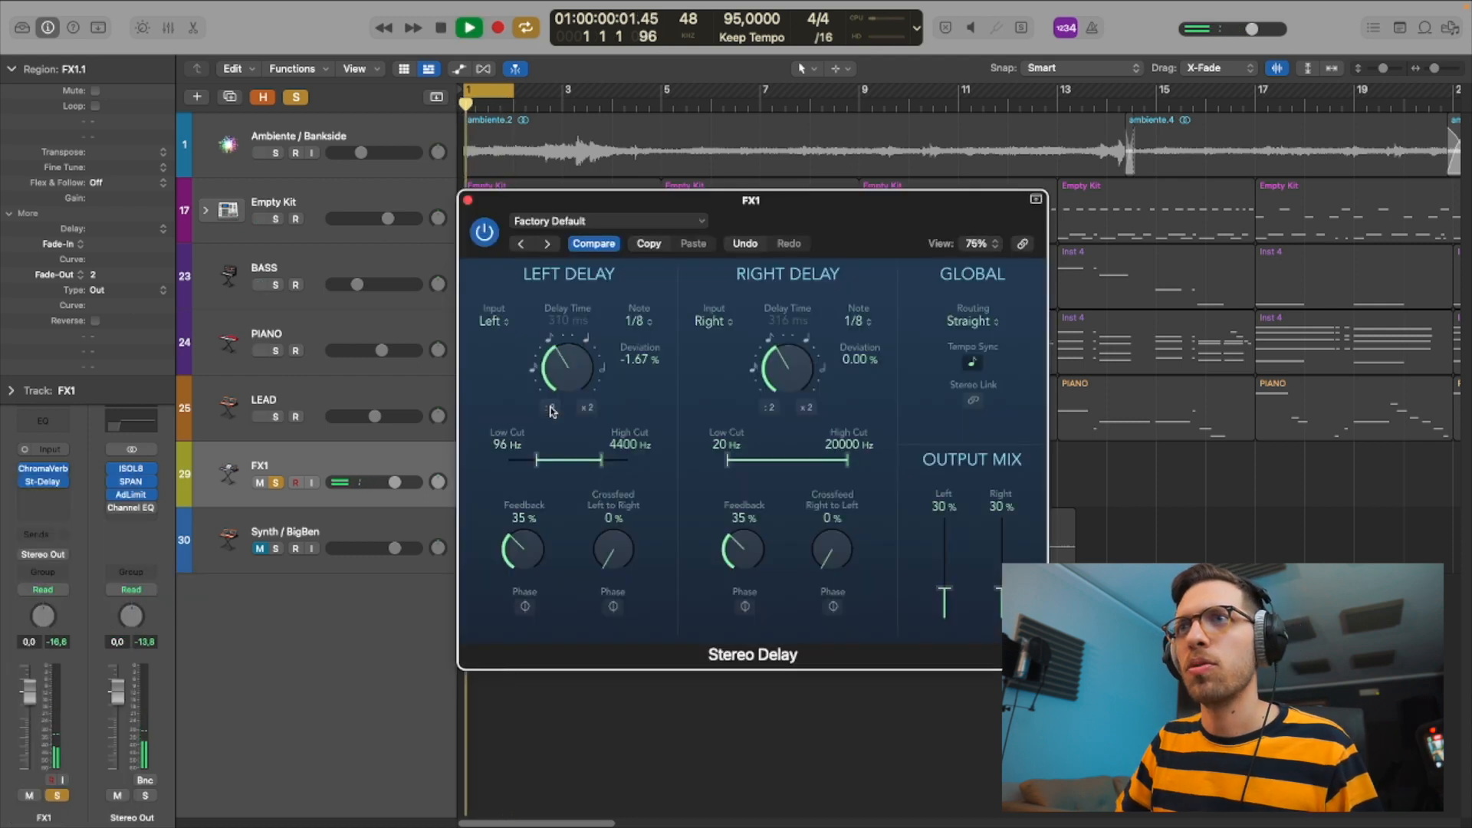
pyautogui.moveTo(837, 351); pyautogui.dragTo(773, 397)
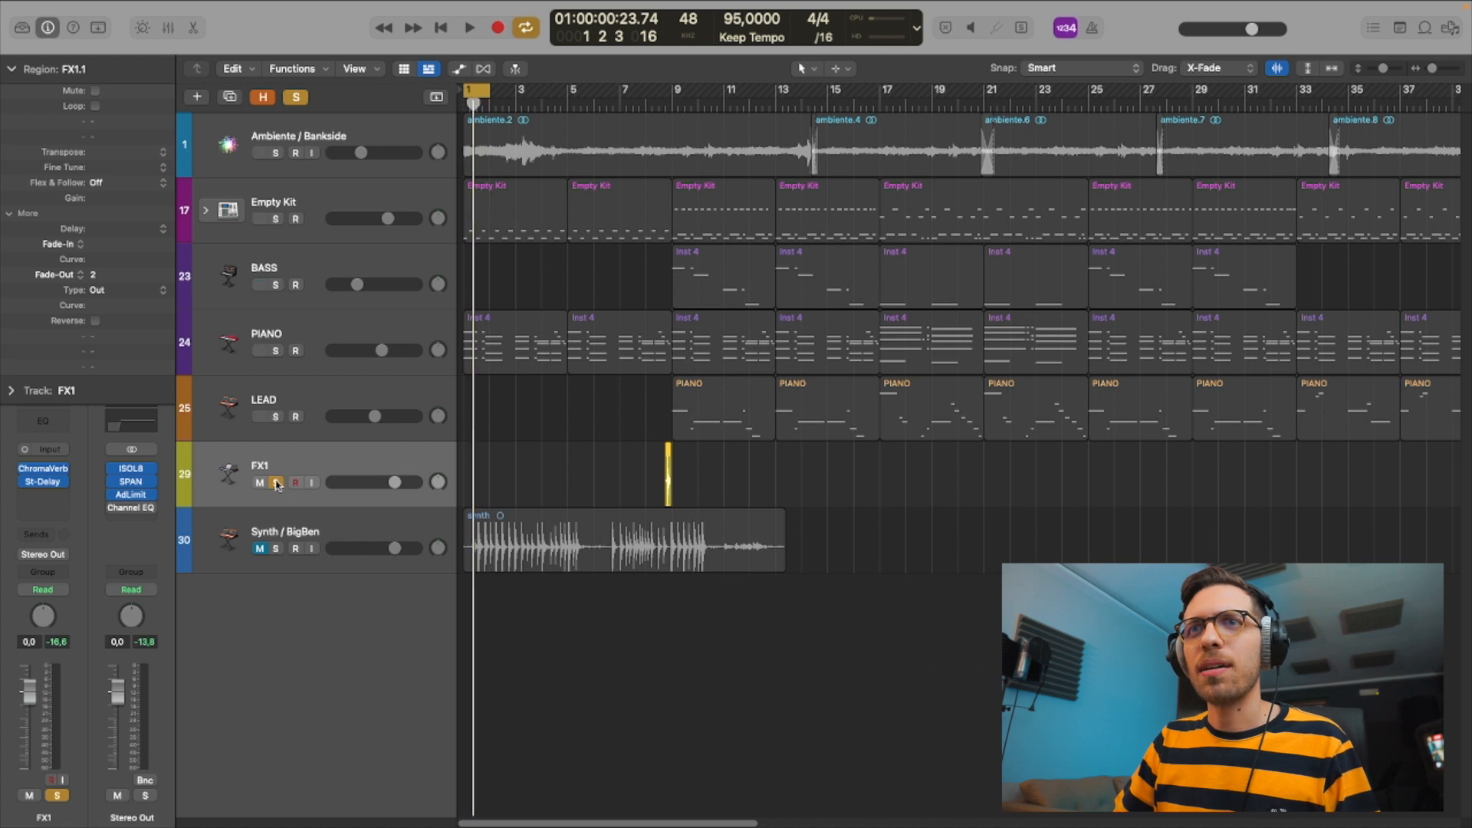
# - Audition the reversed FX1 hit together with the ambience, drums, bass, piano and lead around bar 17
pyautogui.click(276, 483)
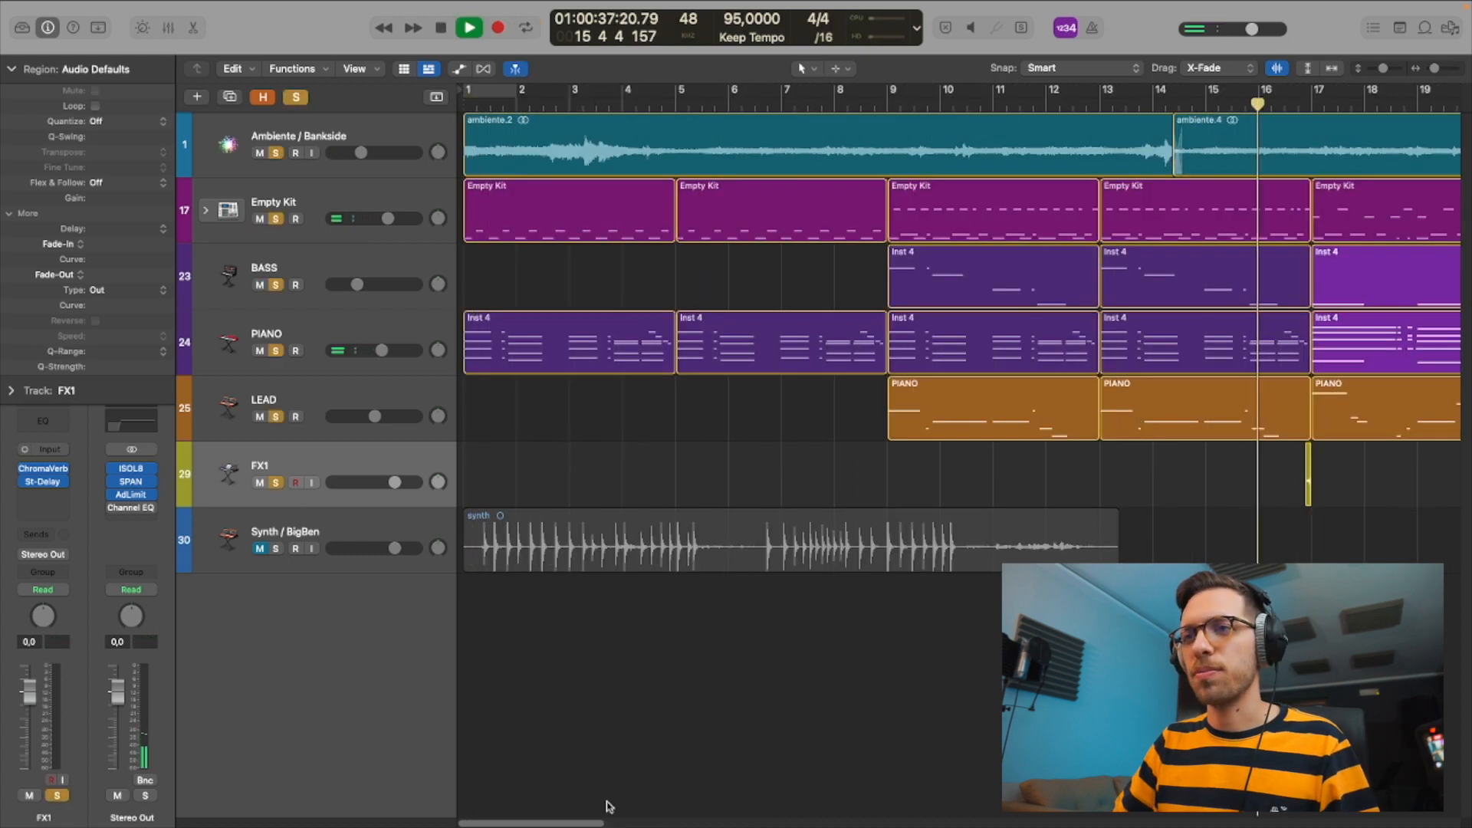
pyautogui.moveTo(594, 822); pyautogui.dragTo(679, 813)
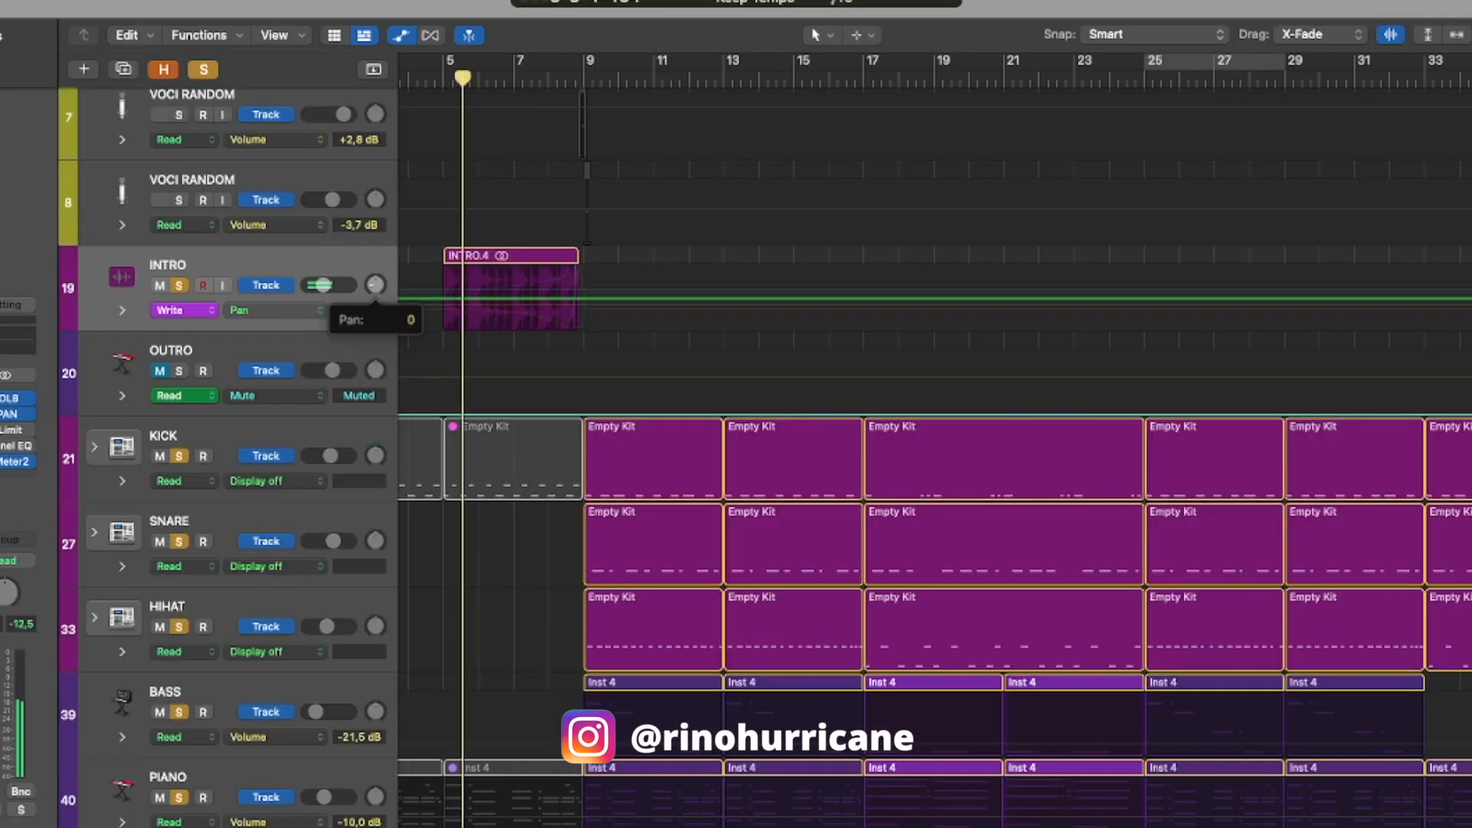
# - Write pan automation on the INTRO track while the intro plays
pyautogui.moveTo(365, 291); pyautogui.dragTo(365, 290)
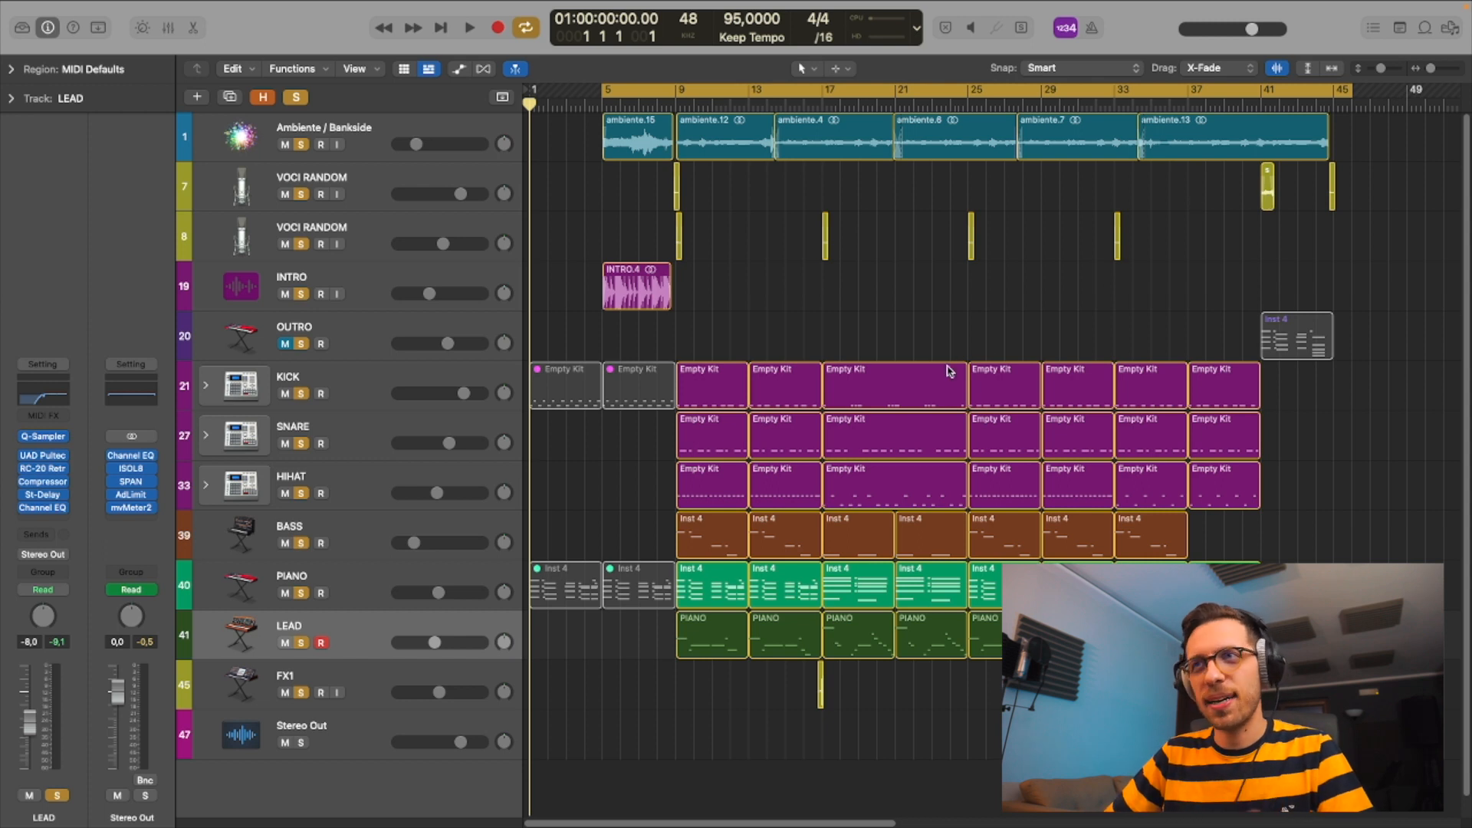
# - Turn off cycle playback and listen to the INTRO.4 region from bar 5 through its end near bar 9
pyautogui.scroll(5, 948, 371)
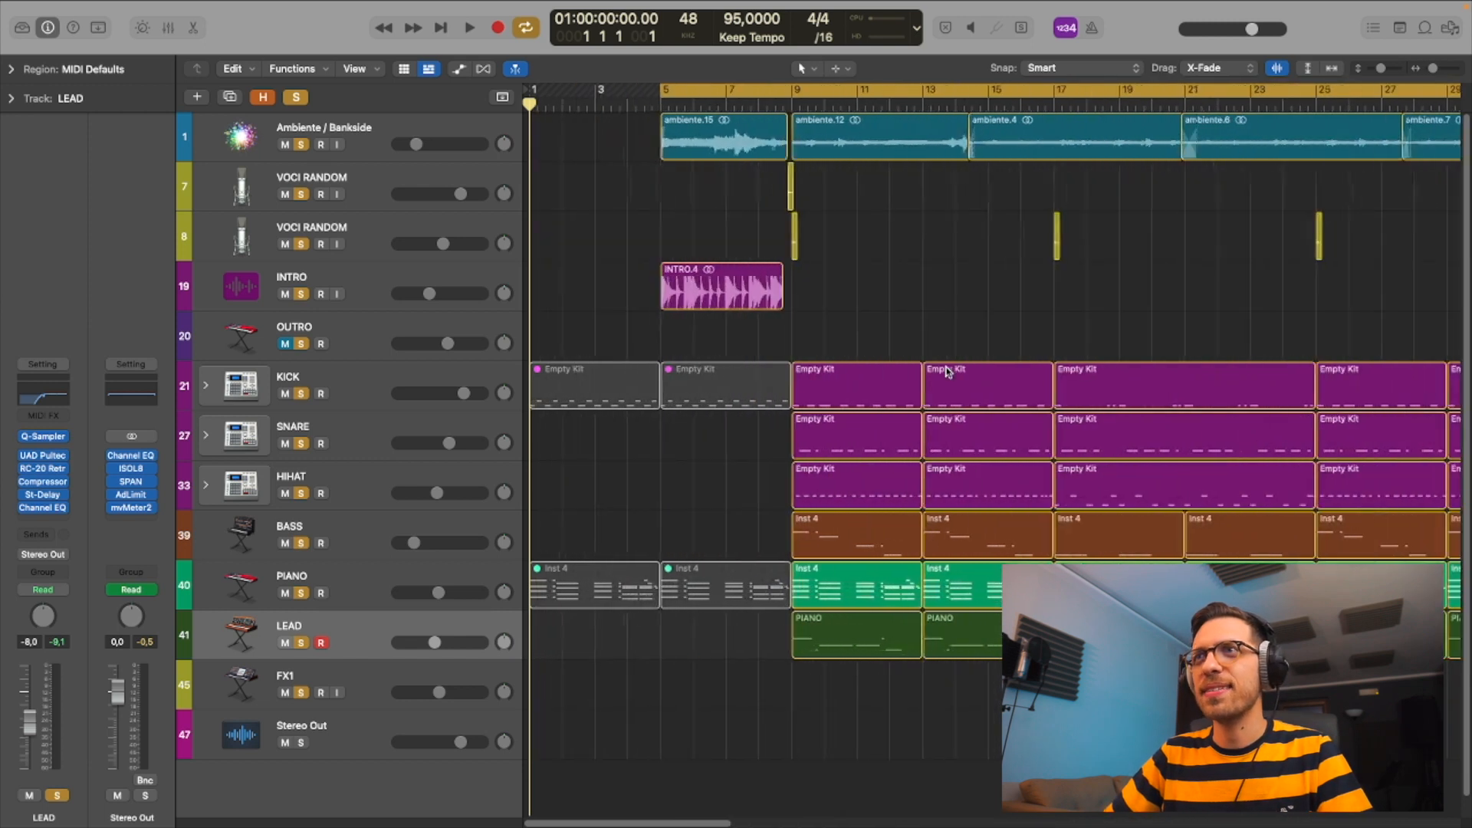
pyautogui.scroll(1, 948, 371)
pyautogui.press('c')
pyautogui.moveTo(685, 102); pyautogui.dragTo(673, 103)
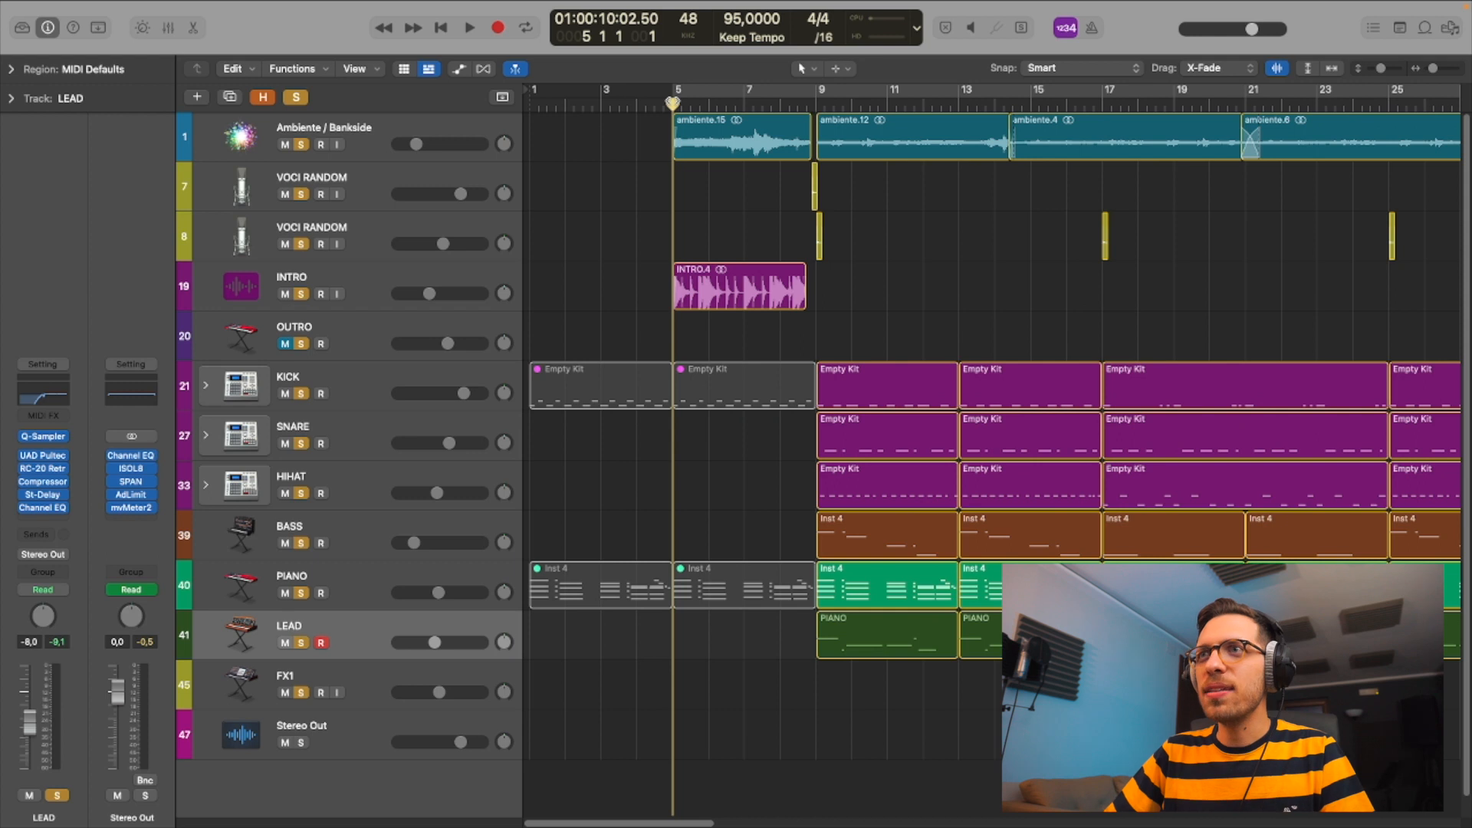
pyautogui.click(745, 294)
pyautogui.press('space')
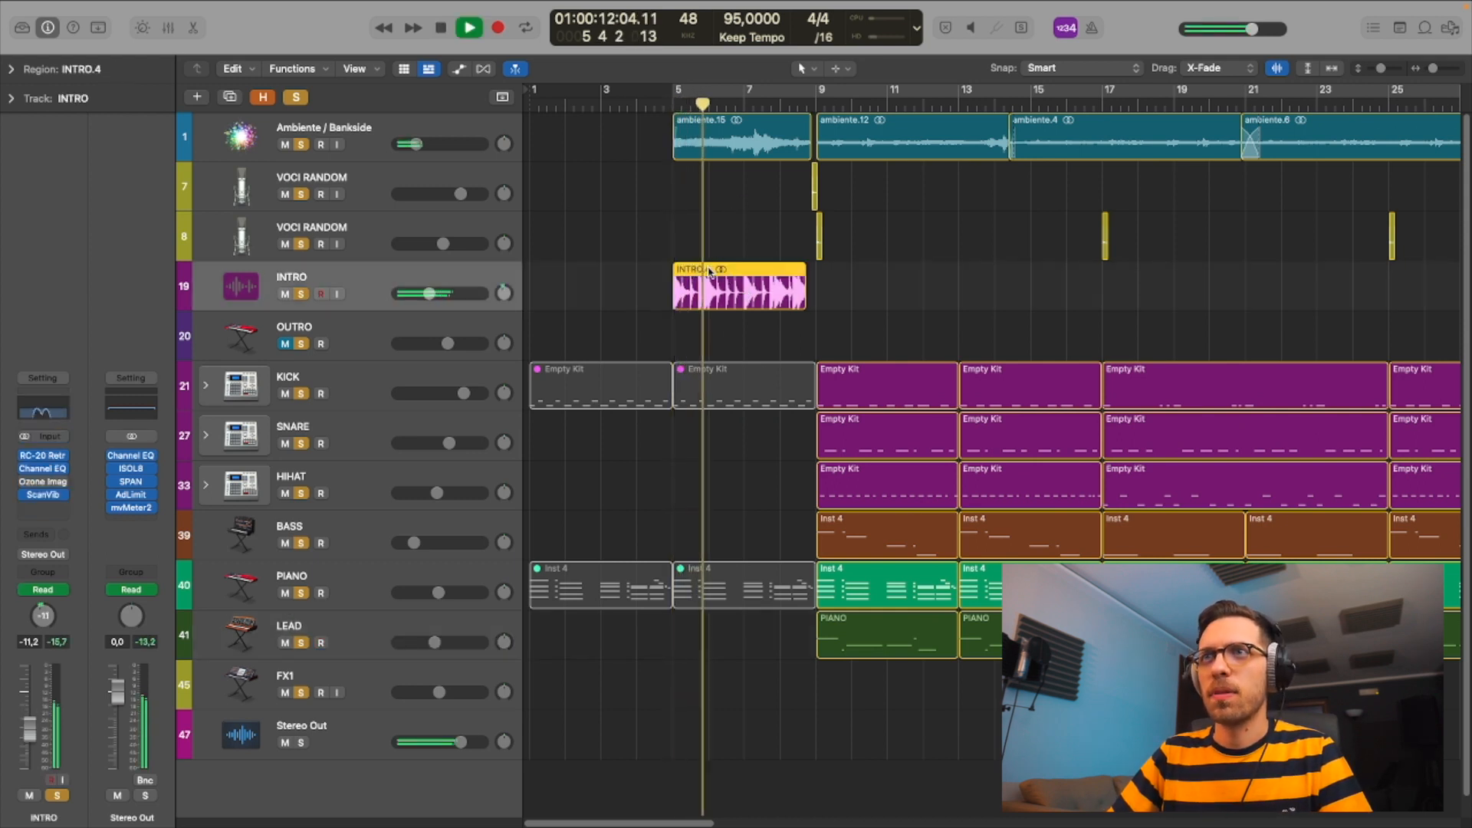
pyautogui.moveTo(797, 112)
pyautogui.mouseDown()
pyautogui.moveTo(891, 112)
pyautogui.moveTo(786, 113)
pyautogui.mouseUp()
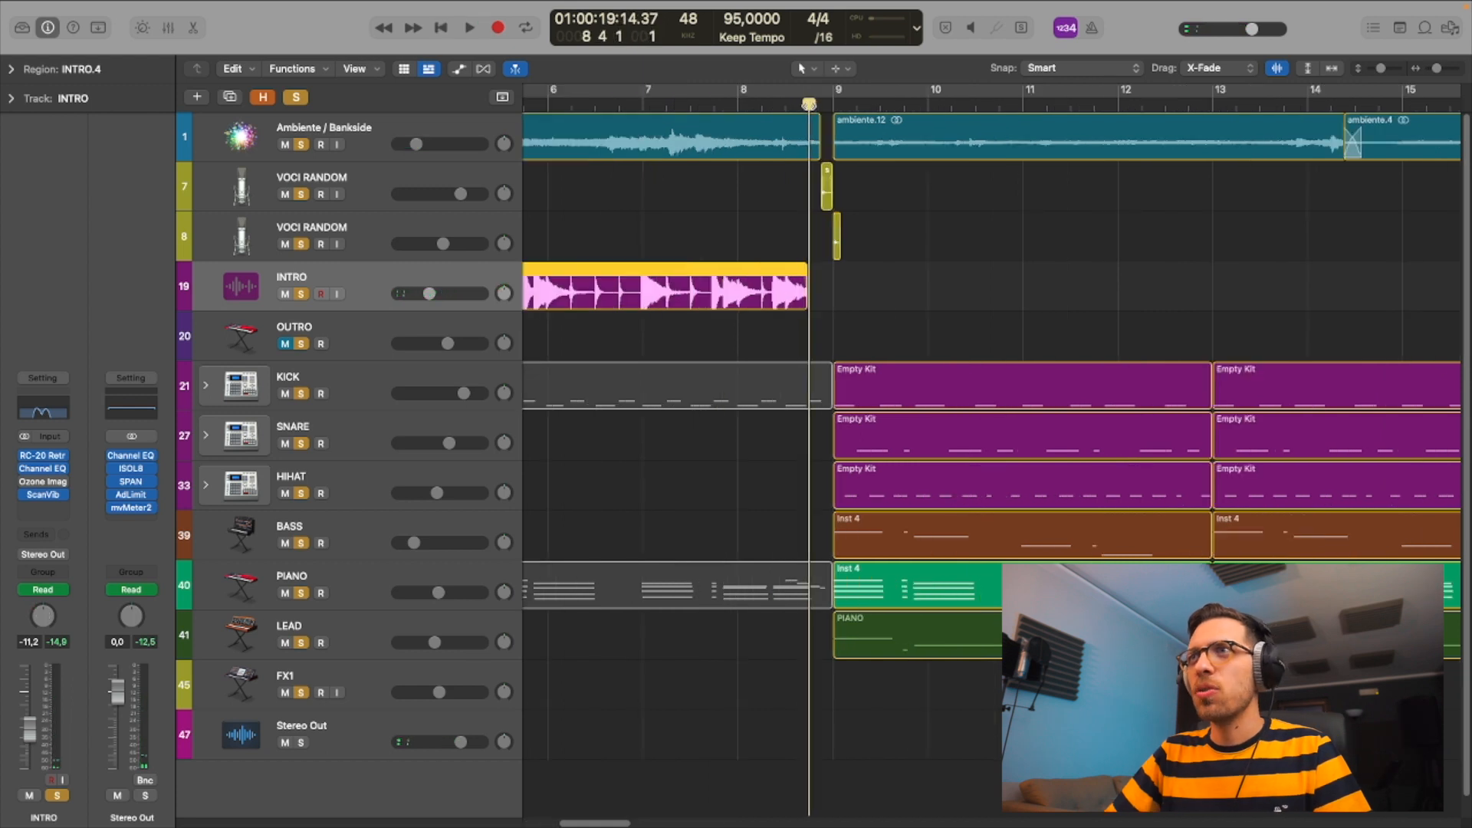
pyautogui.press('super+Right')
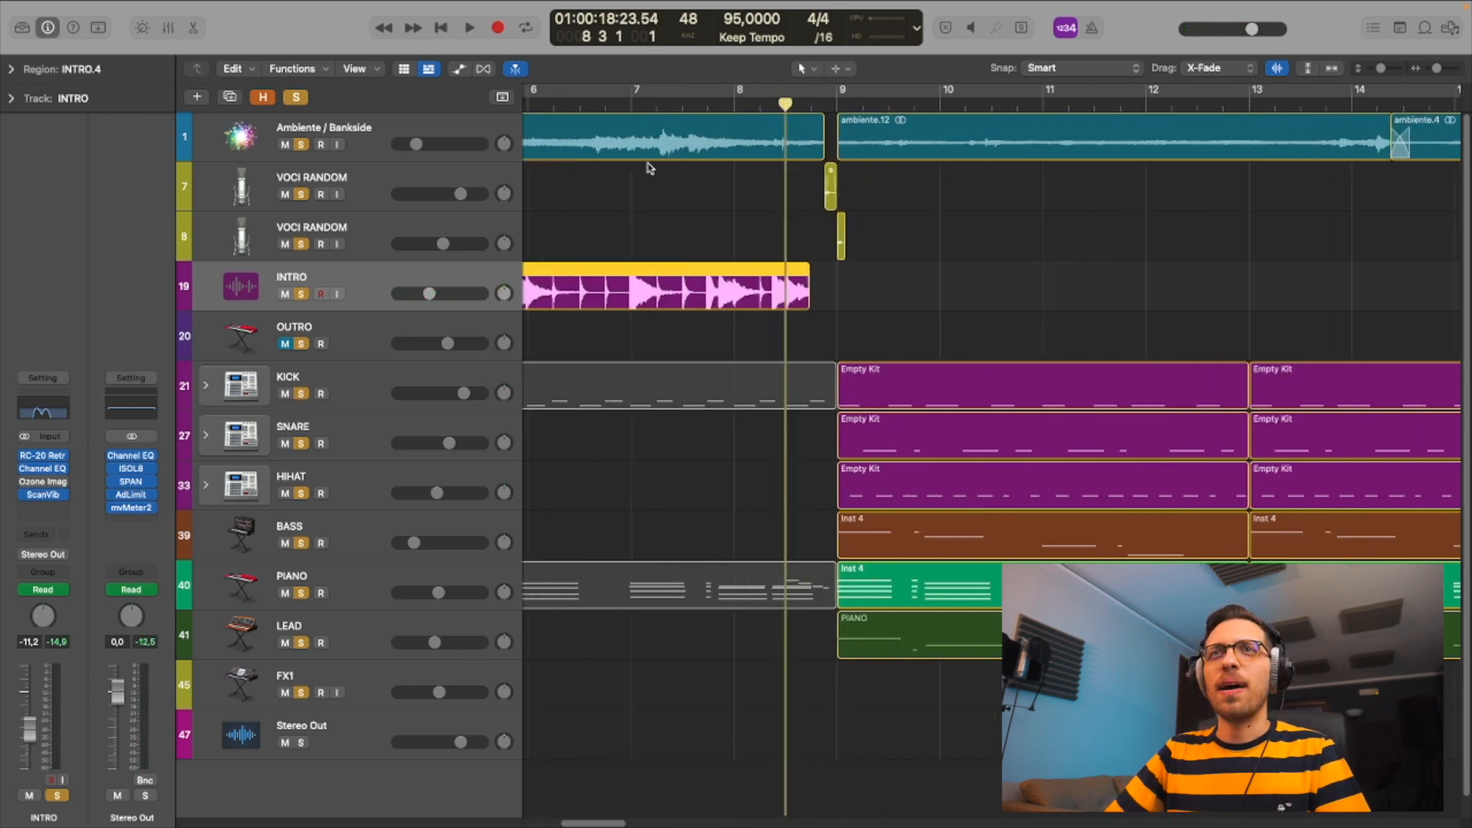
# - Reveal the hidden source tracks and examine the VOCI RANDOM voice snippets around bar 9 up close
pyautogui.click(369, 189)
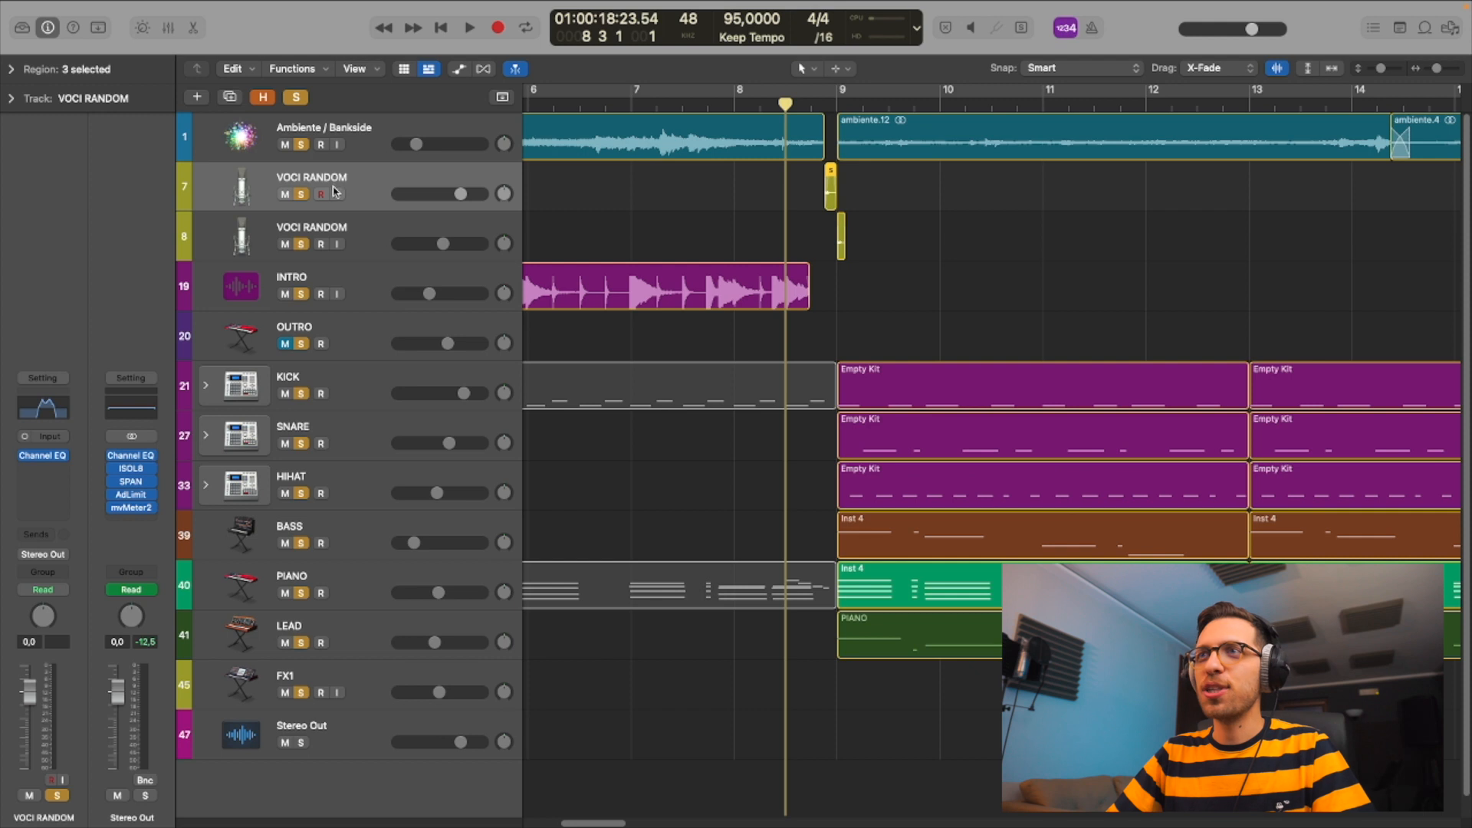
pyautogui.hotkey('ctrl', 'h')
pyautogui.press('super+Left')
pyautogui.press('super+Left')
pyautogui.press('super+Left')
pyautogui.press('super+Left')
pyautogui.press('super+Left')
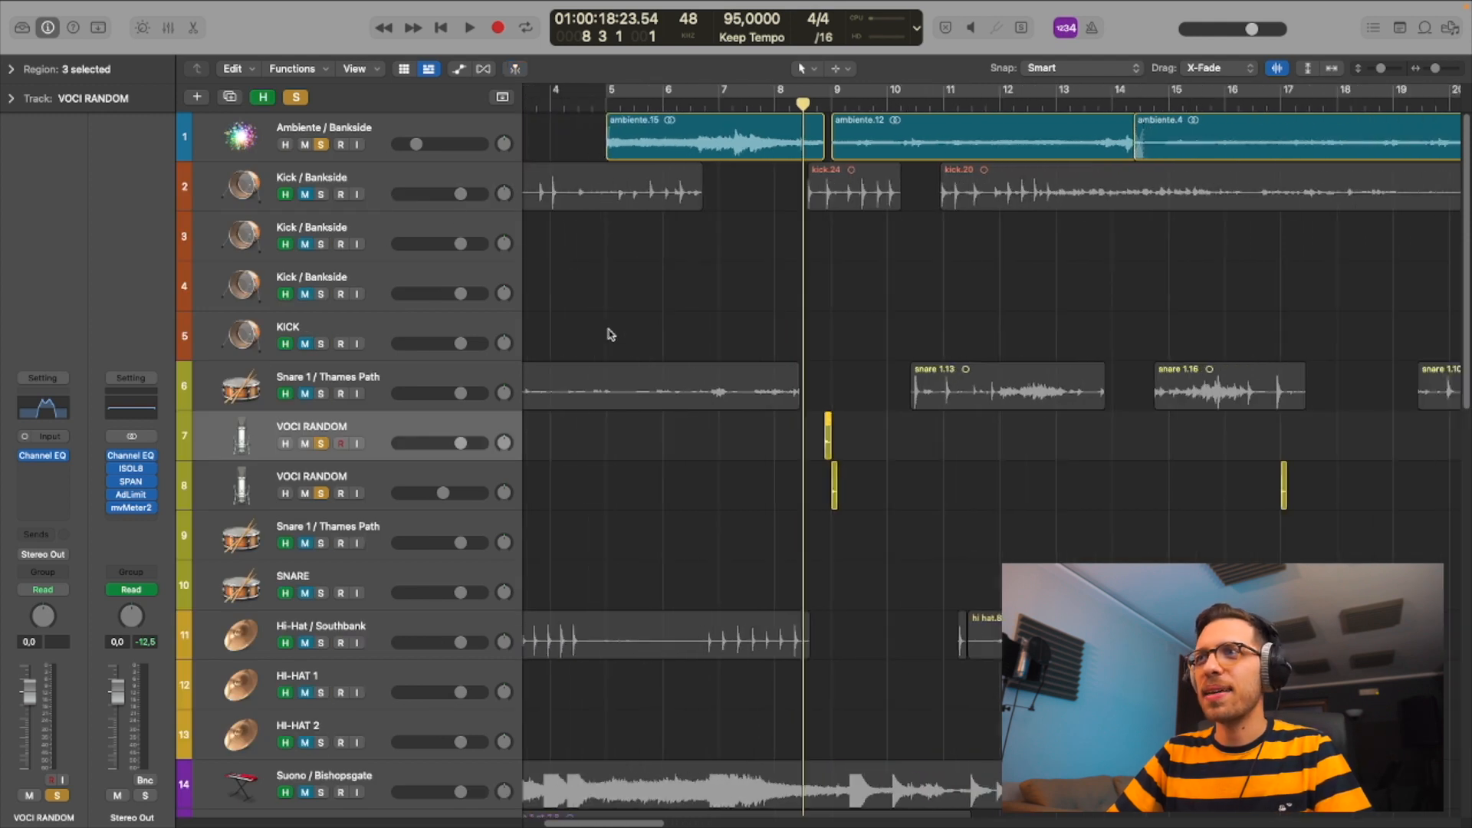
pyautogui.press('super+Right')
pyautogui.press('super+Right')
pyautogui.press('super+Right')
pyautogui.press('super+Right')
pyautogui.press('super+Right')
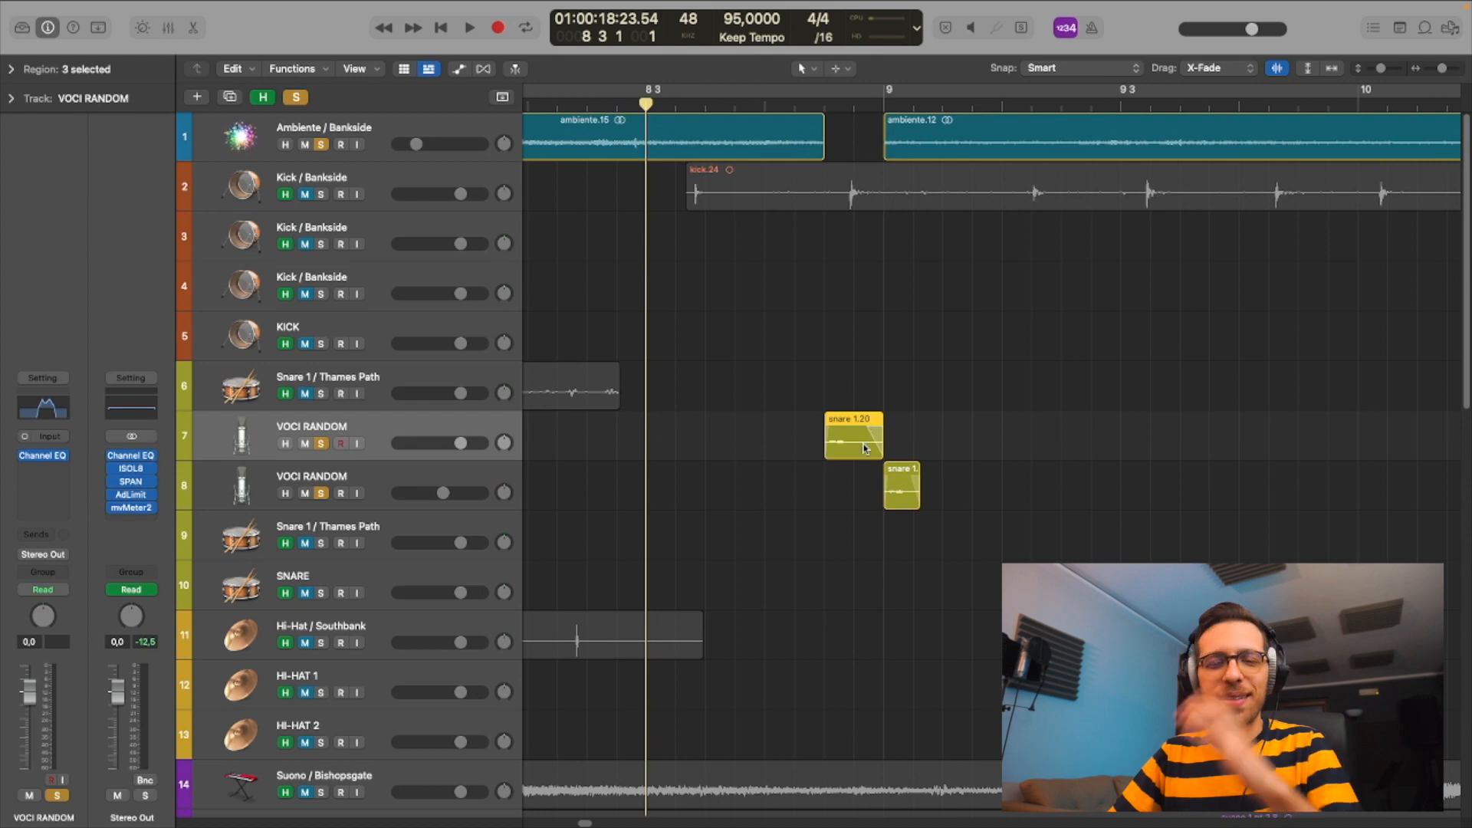
# - Hide the source tracks again and play the transition from the intro into bar 9
pyautogui.press('h')
pyautogui.moveTo(843, 104); pyautogui.dragTo(582, 119)
pyautogui.press('space')
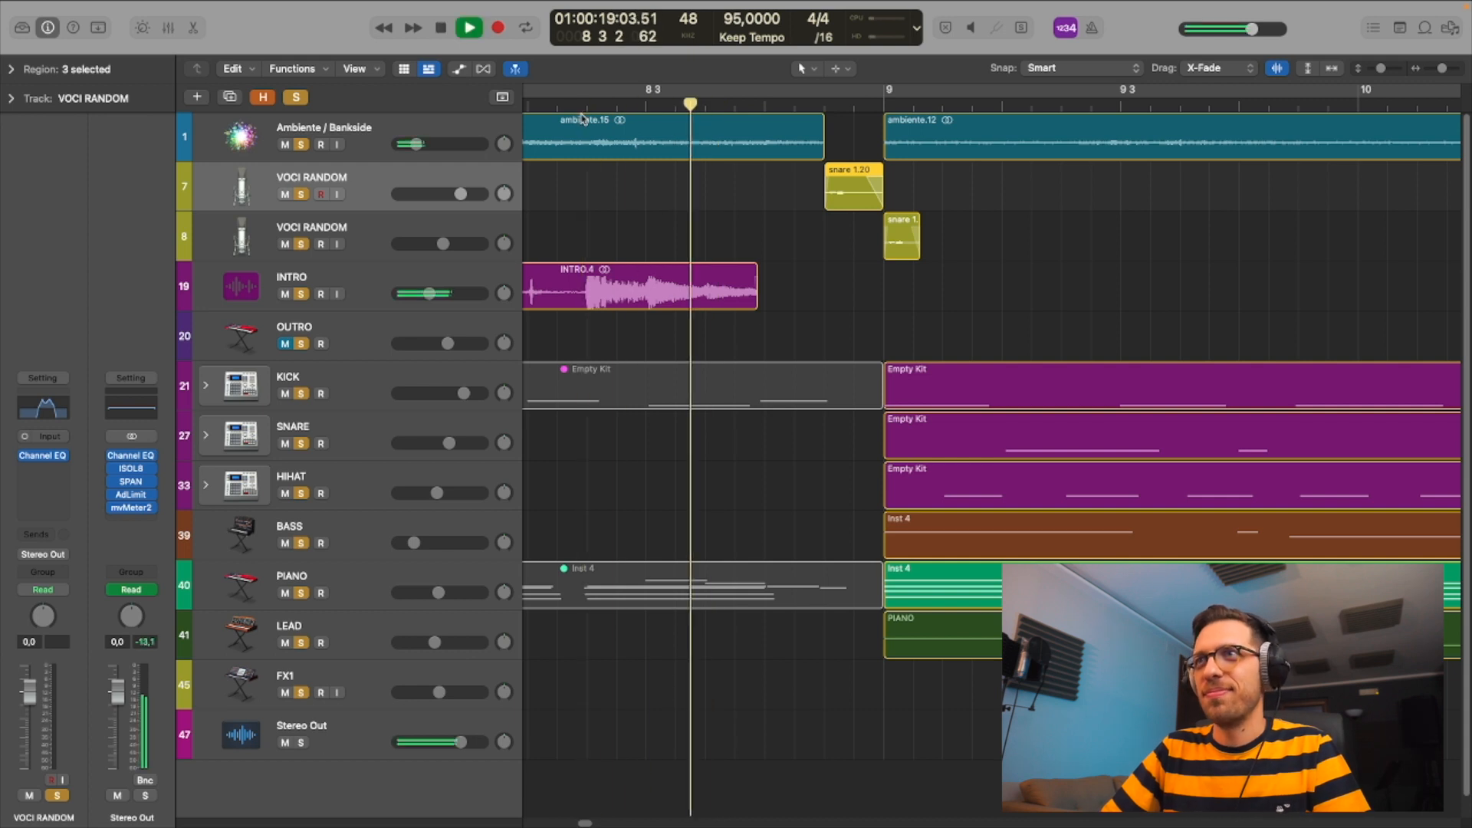
pyautogui.press('space')
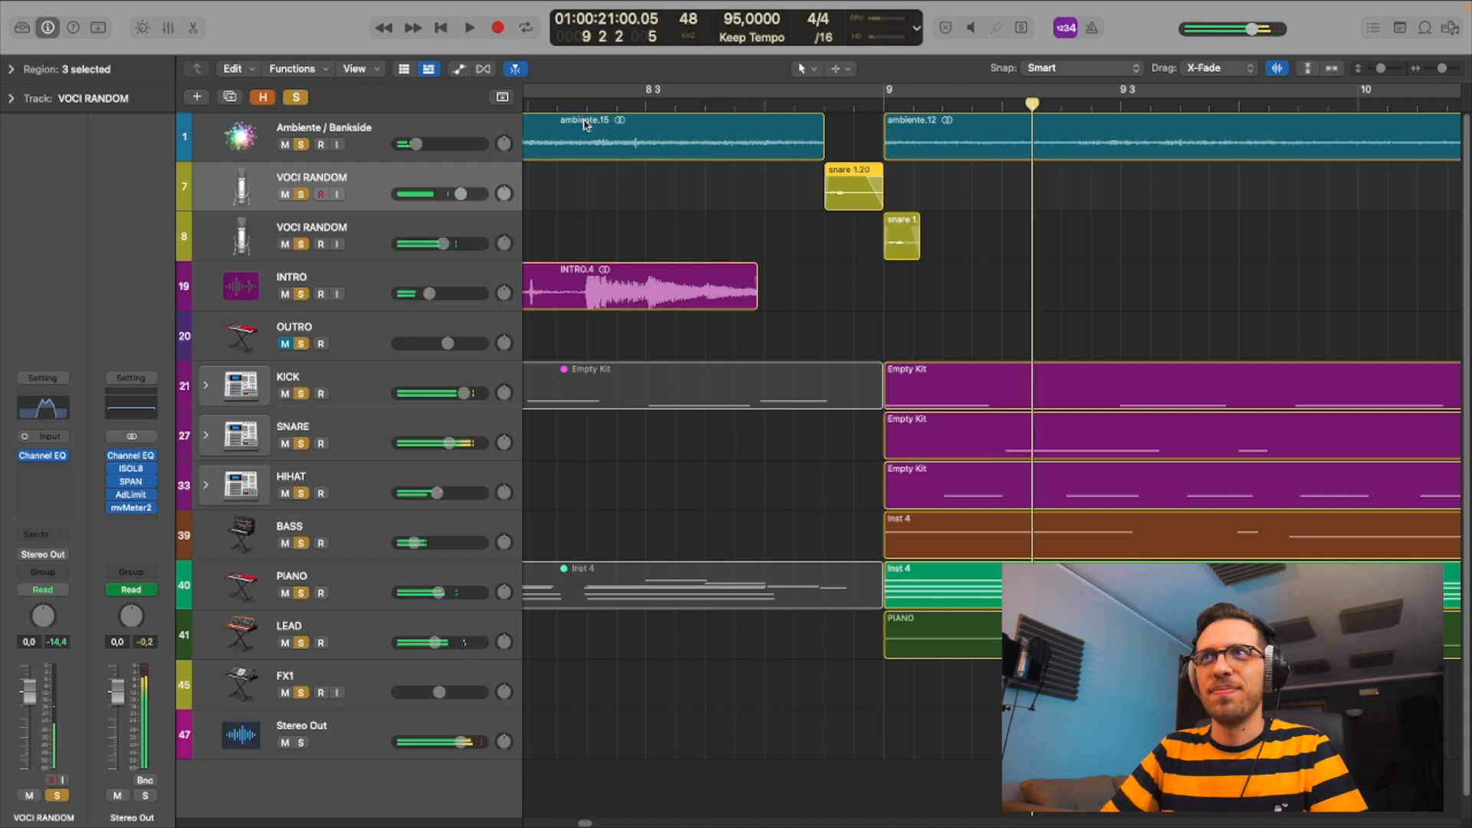
# - Clear all solos and audition the VOCI RANDOM snippets around bar 9 in solo
pyautogui.click(301, 97)
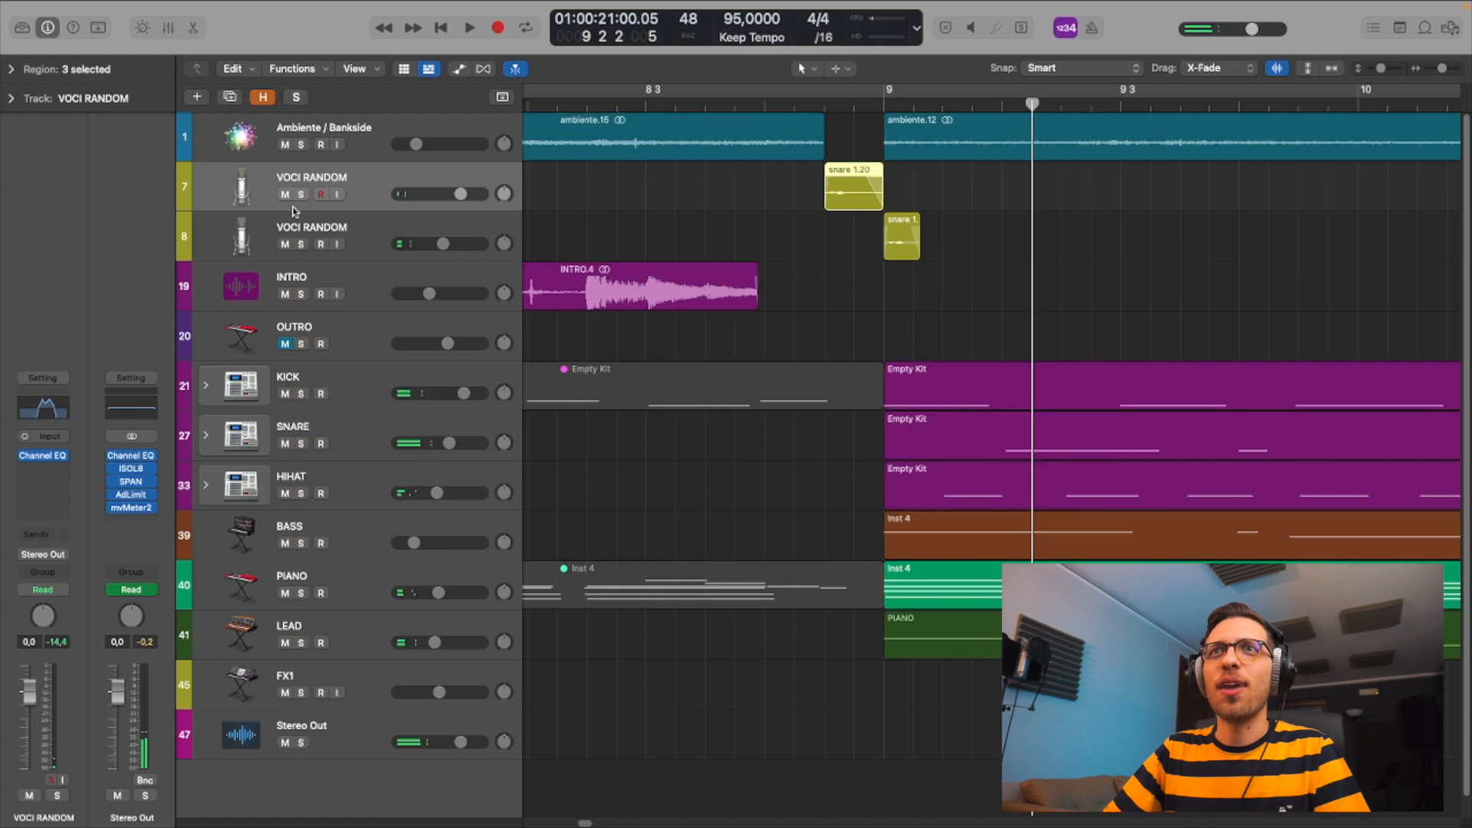
pyautogui.click(298, 198)
pyautogui.click(734, 107)
pyautogui.press('space')
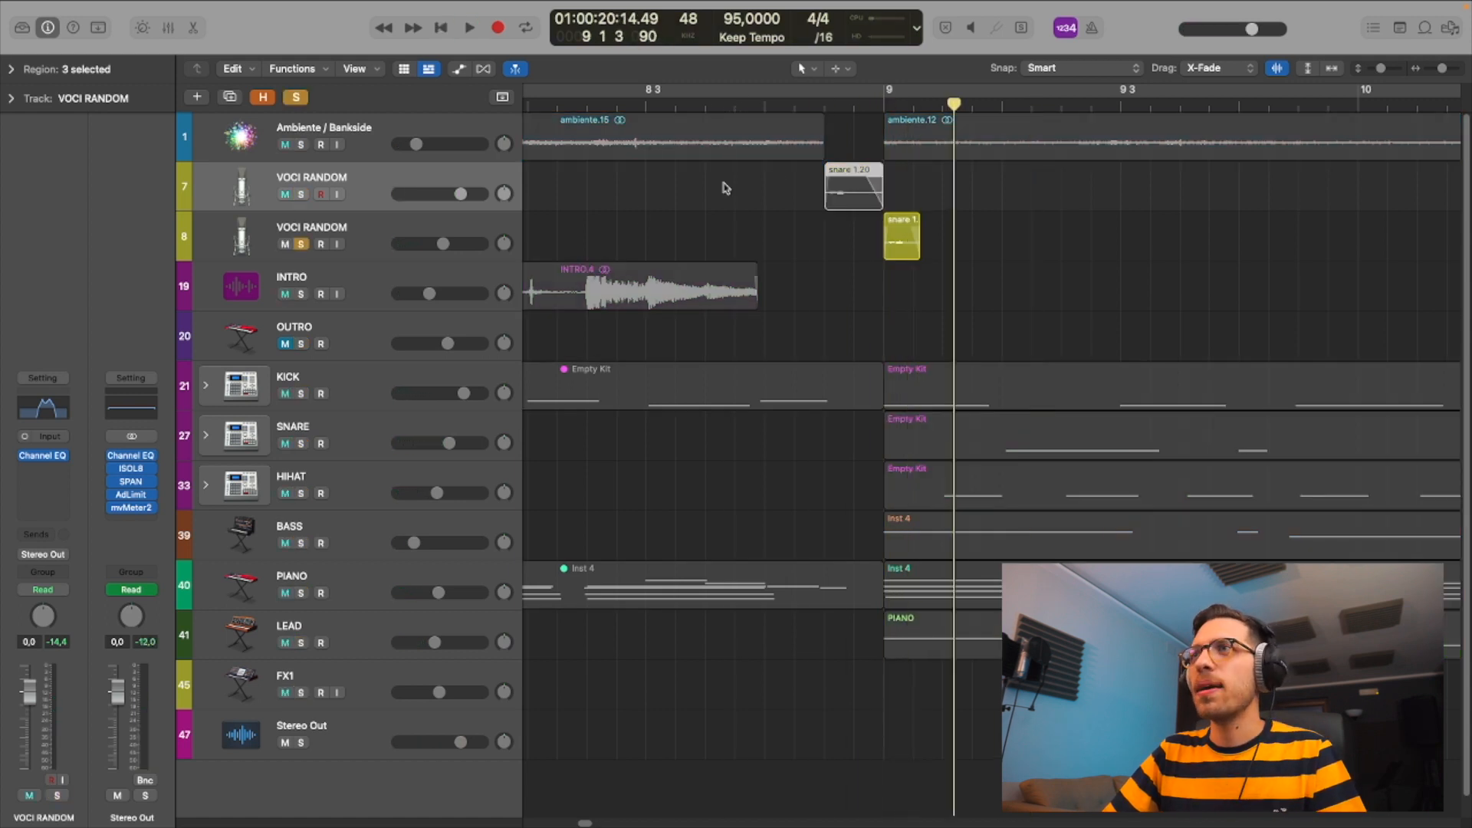
pyautogui.moveTo(828, 107); pyautogui.dragTo(828, 131)
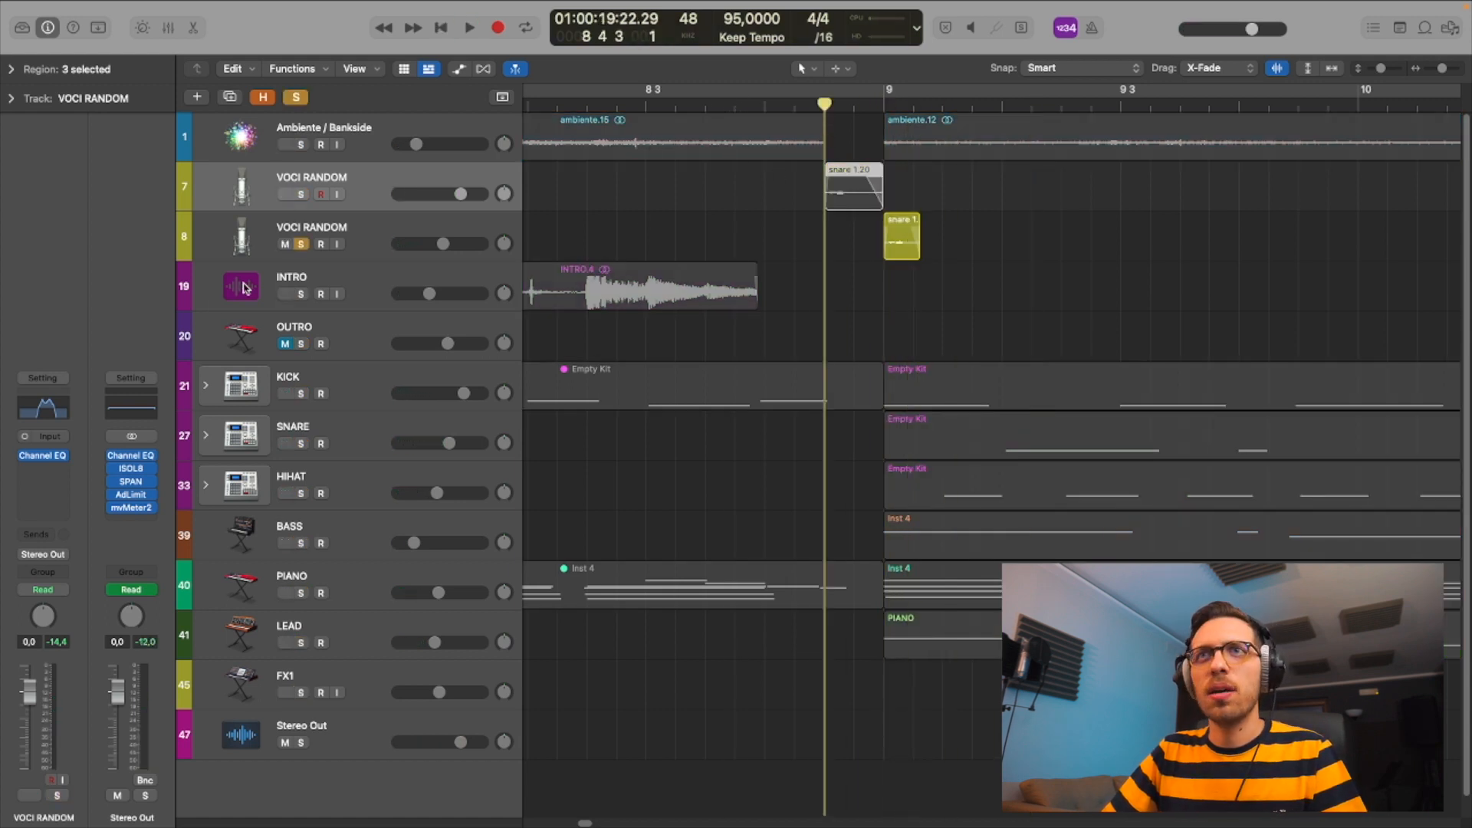
pyautogui.click(338, 234)
pyautogui.press('space')
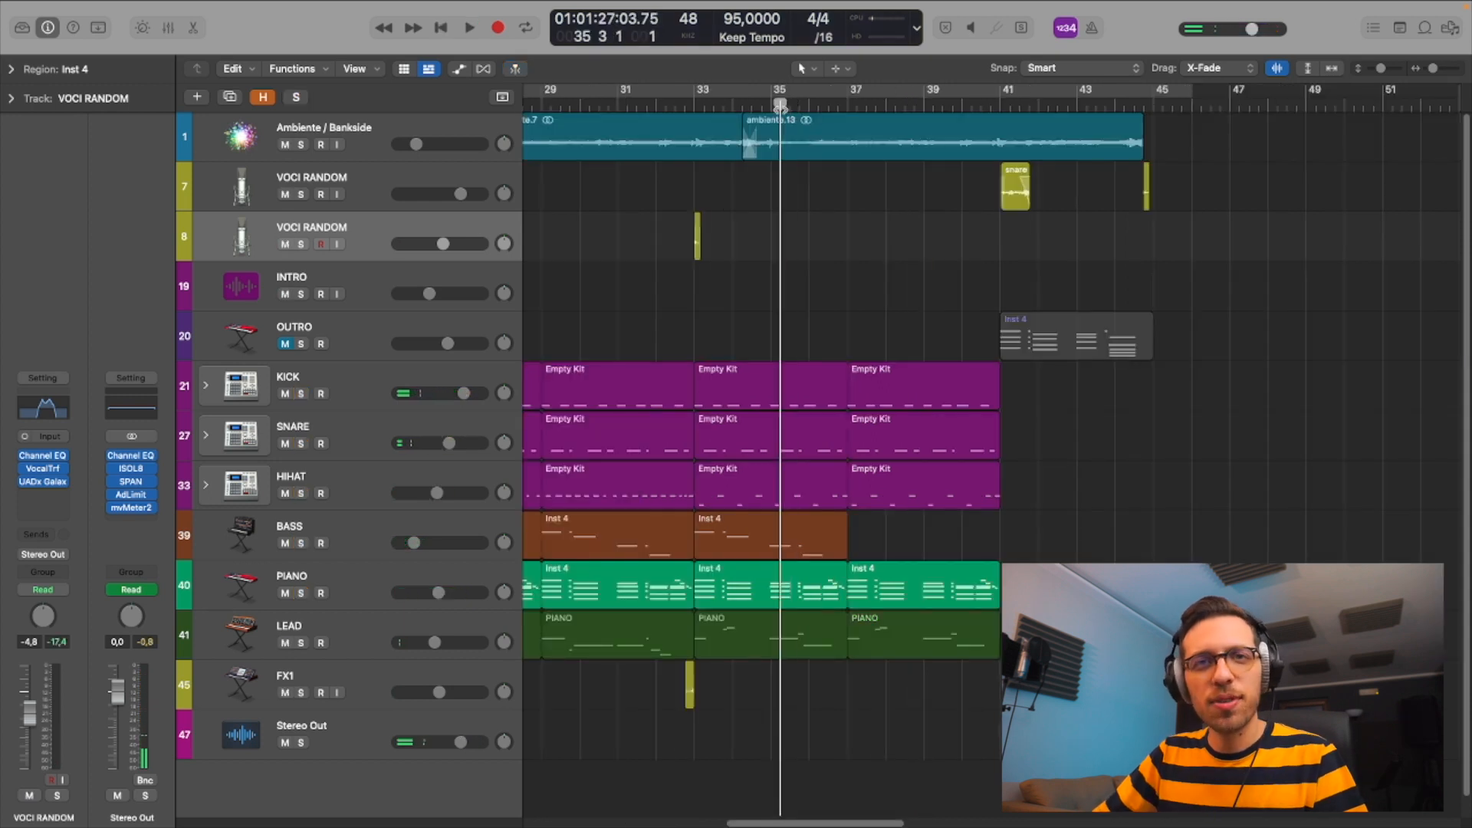
# - Place the playhead at bar 37 and inspect the Channel EQ filtering on the Stereo Out
pyautogui.moveTo(779, 106); pyautogui.dragTo(839, 72)
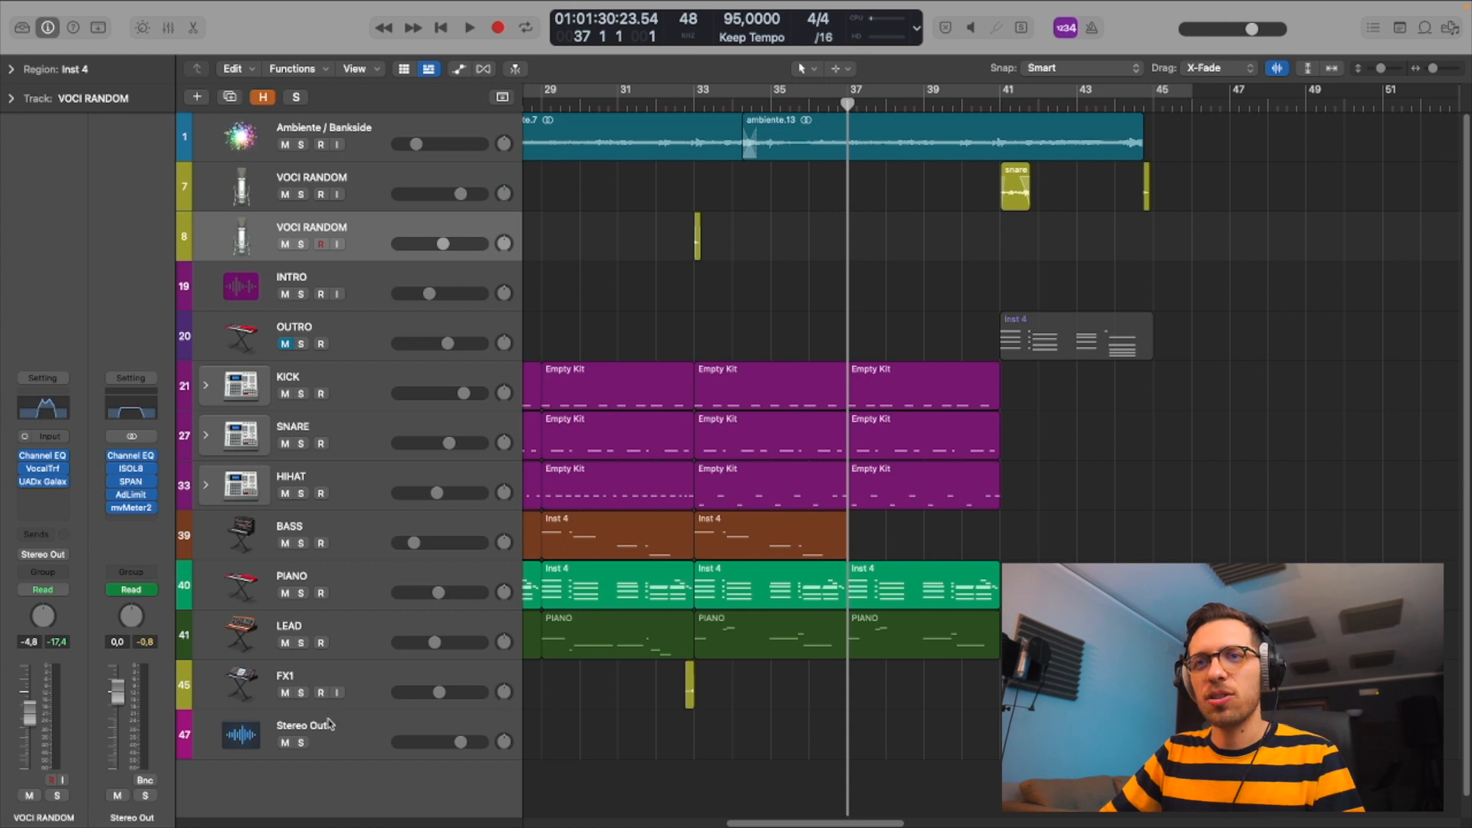
pyautogui.click(330, 724)
pyautogui.click(43, 469)
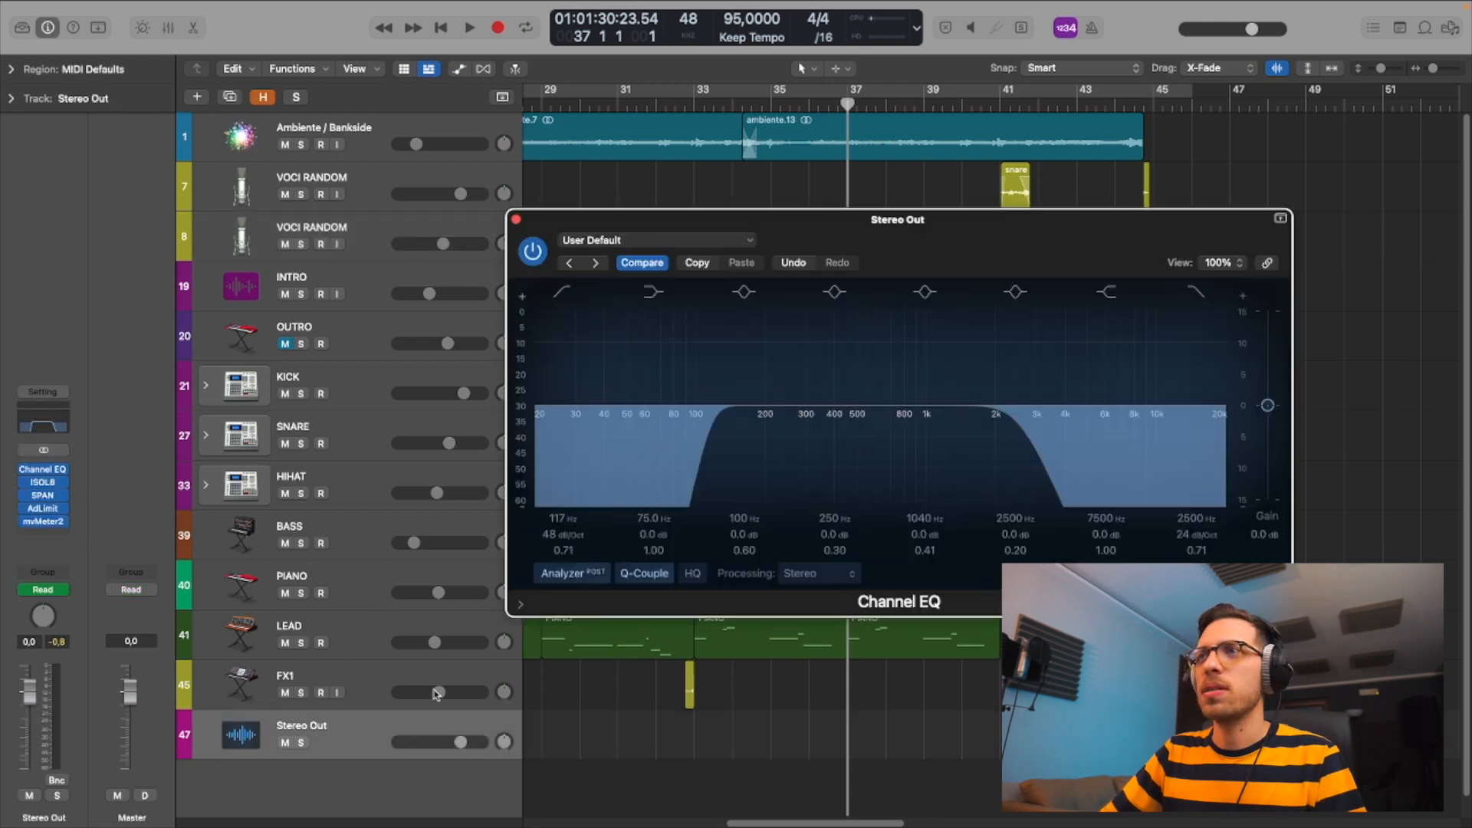
pyautogui.click(517, 220)
# - Play the final section from bar 33 through the outro, ending around bar 45
pyautogui.click(694, 105)
pyautogui.moveTo(398, 123); pyautogui.dragTo(392, 124)
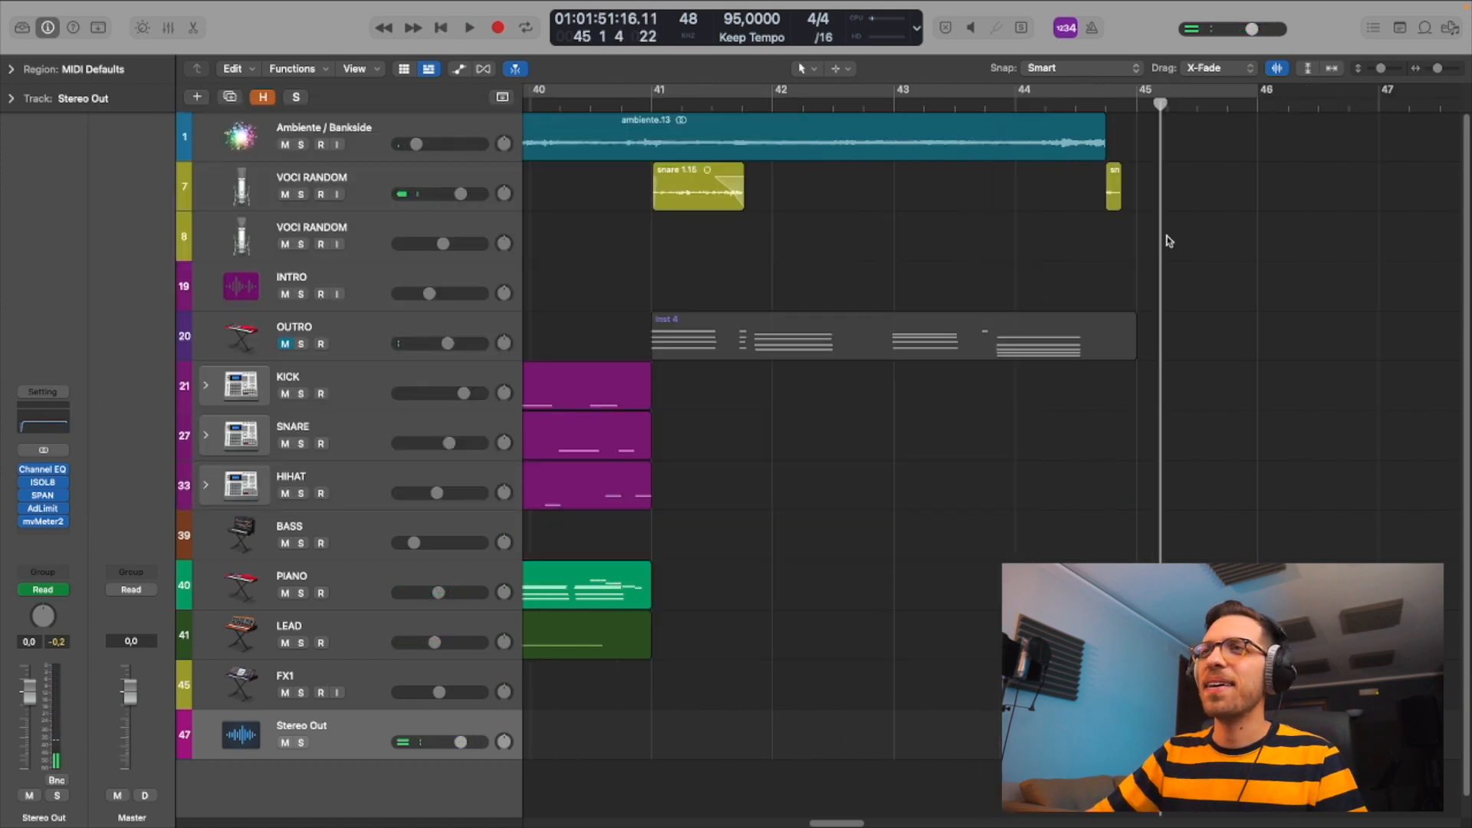
pyautogui.moveTo(1167, 236); pyautogui.dragTo(675, 208)
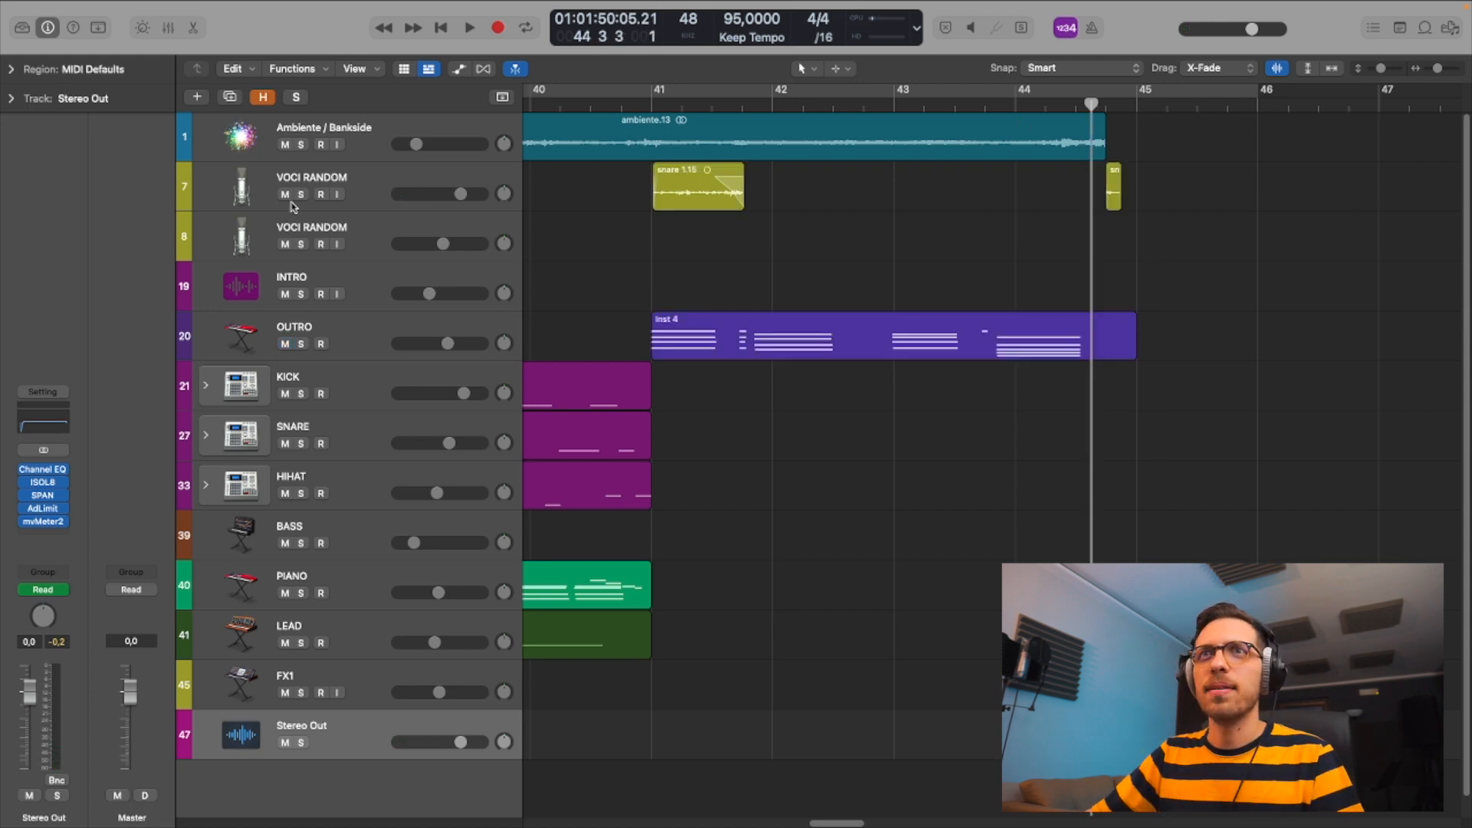
# - Solo the first VOCI RANDOM track and play its snare 1.15 voice snippet at bar 41
pyautogui.click(301, 195)
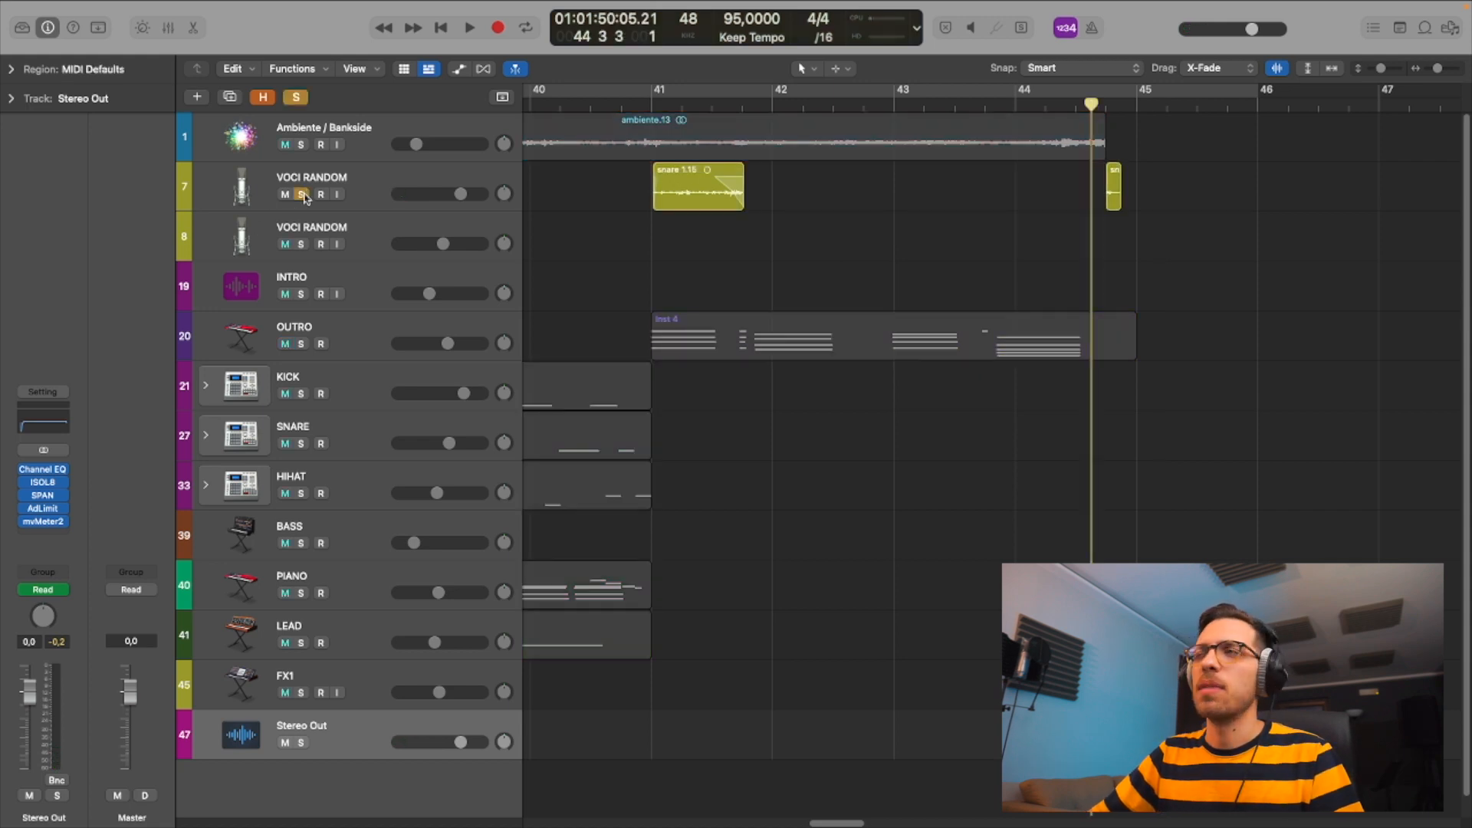
pyautogui.press('space')
pyautogui.press('space')
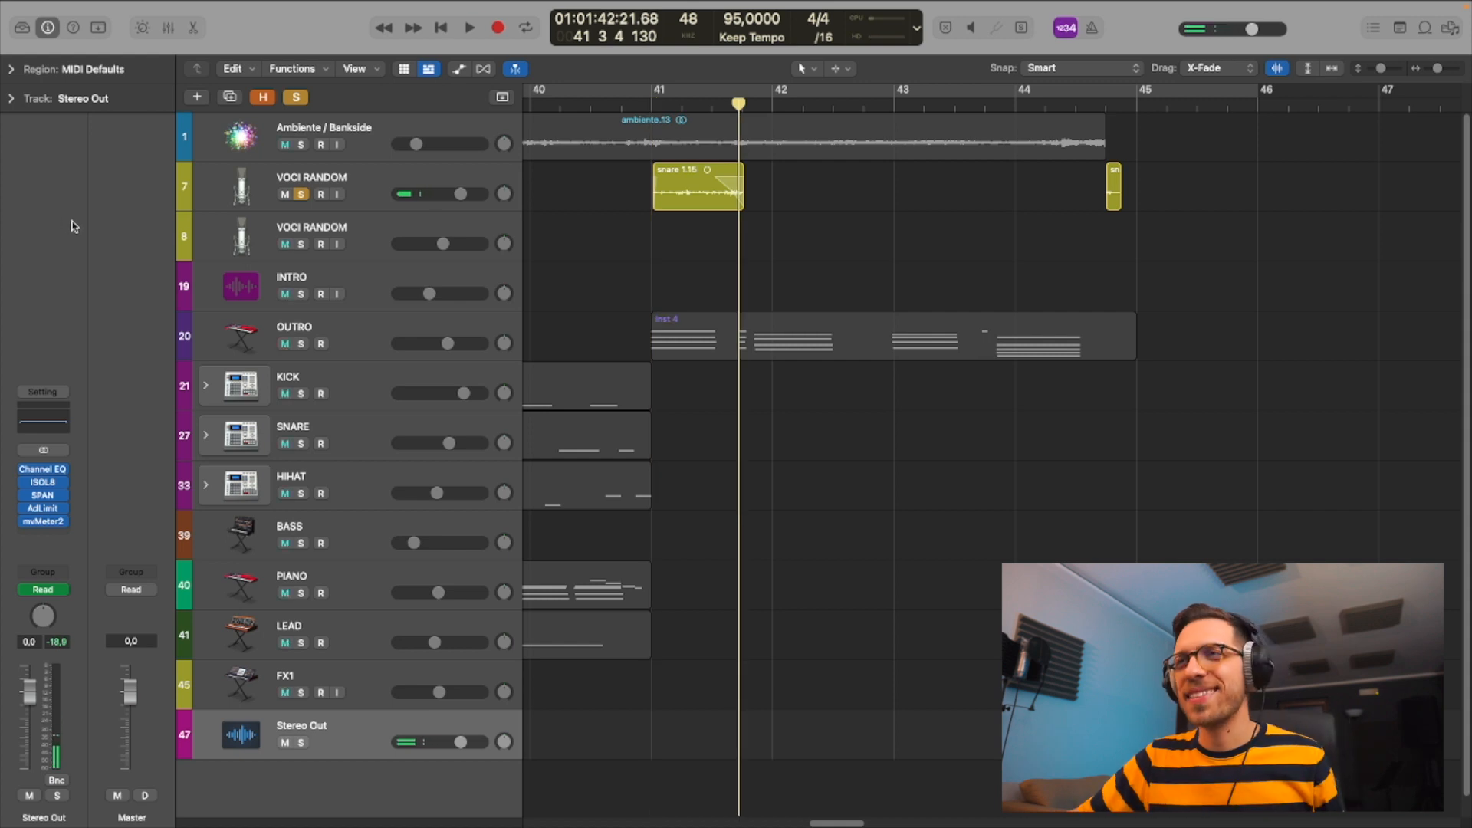